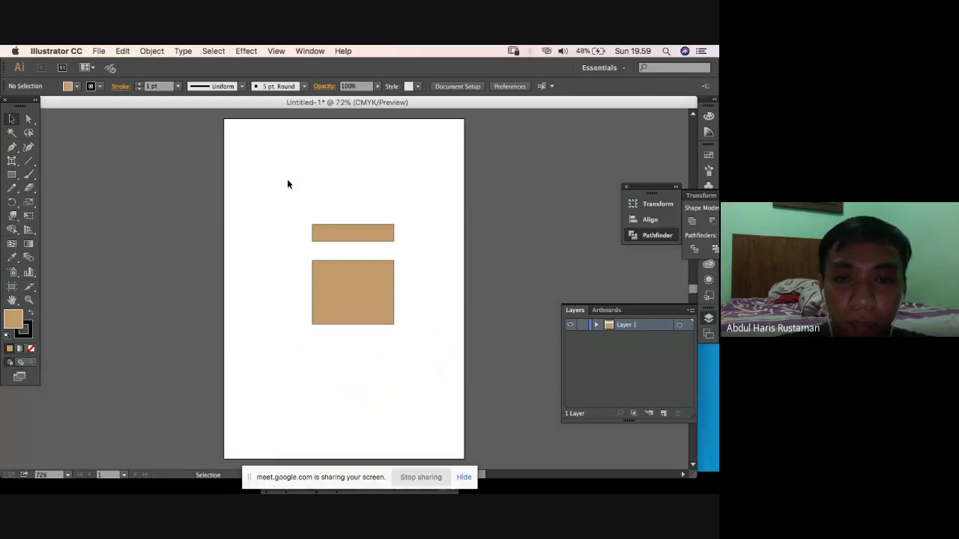
Delete both existing tan rectangles from the artboard.
left_click(343, 239)
left_click(333, 260)
left_click(358, 241)
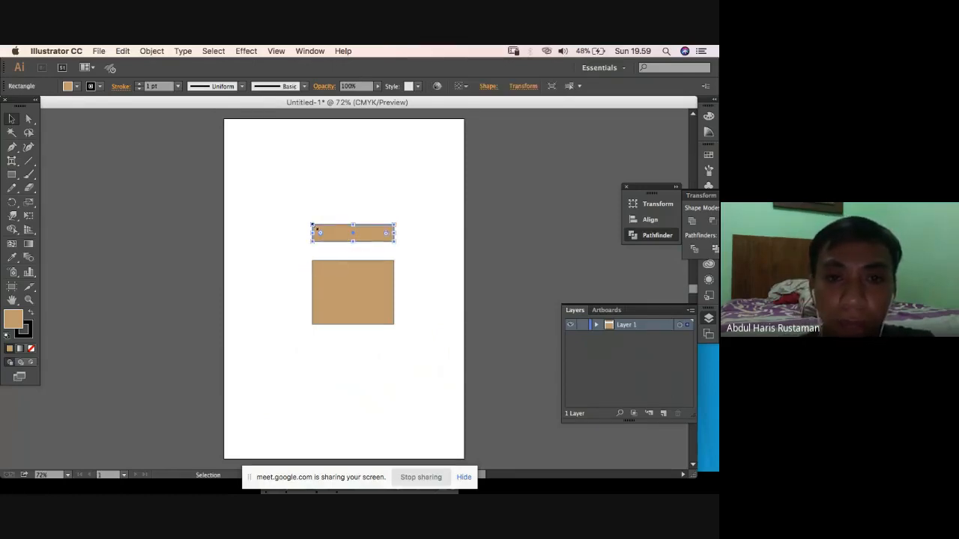
left_click(394, 254)
left_click_drag(432, 210, 246, 303)
key("Delete")
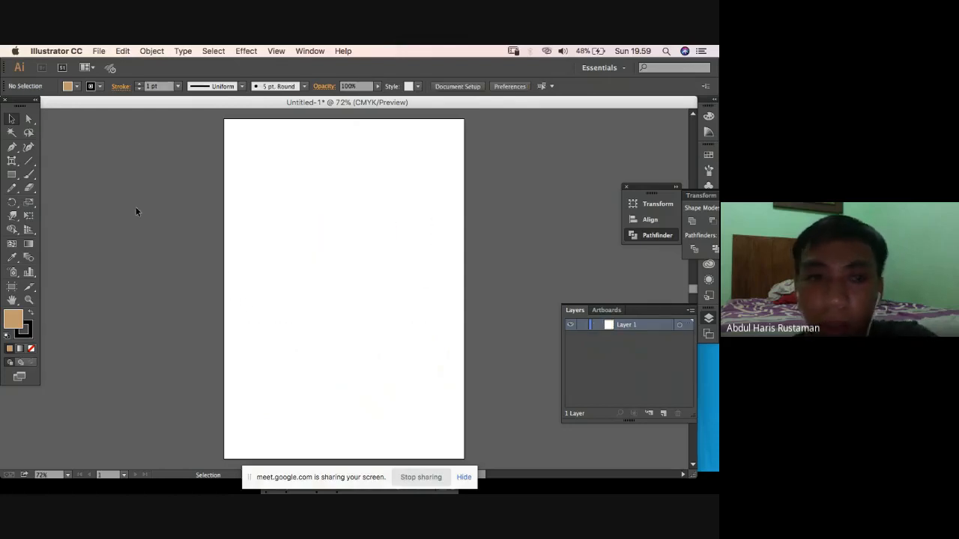
Draw a wide, short tan rectangle above the artboard's centre and set its stroke to none.
left_click(17, 173)
left_click_drag(315, 224, 381, 246)
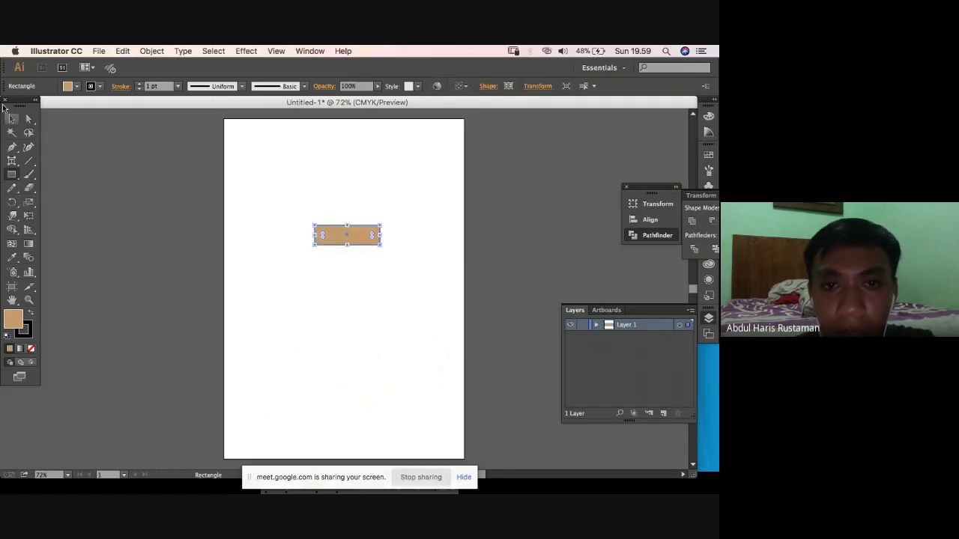
left_click(11, 118)
left_click(395, 228)
left_click_drag(427, 219, 217, 263)
left_click(100, 87)
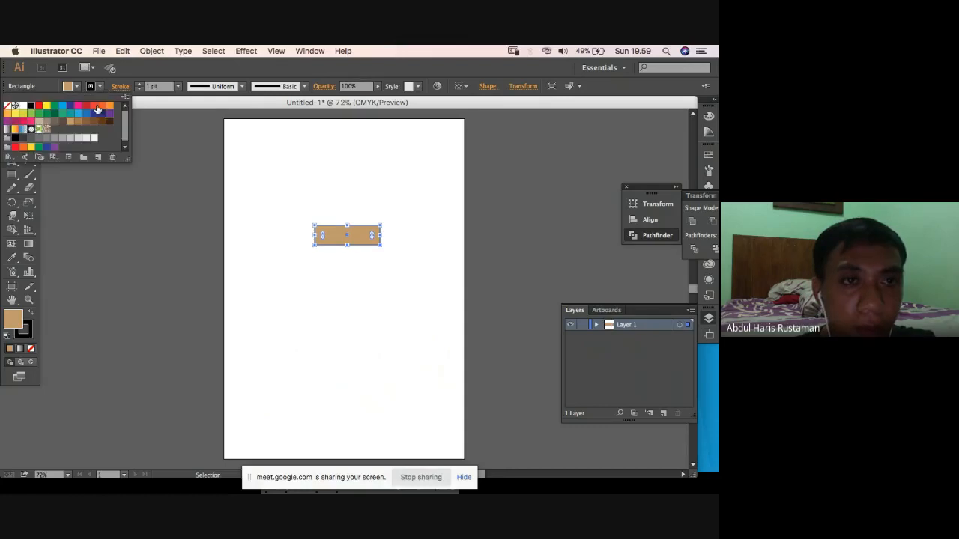
left_click(8, 106)
left_click(337, 210)
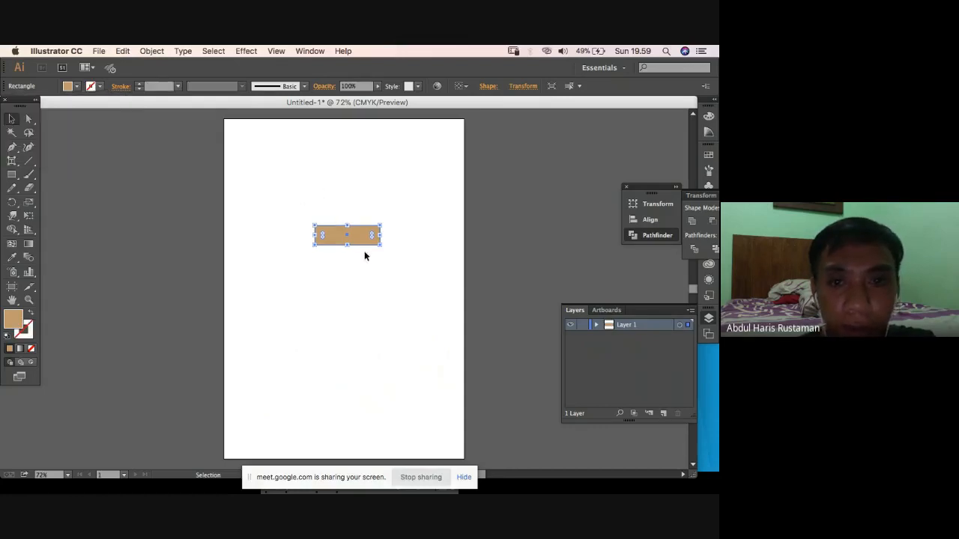
Reduce the height of the tan rectangle slightly by raising its lower edge.
left_click(389, 206)
left_click_drag(414, 217, 276, 241)
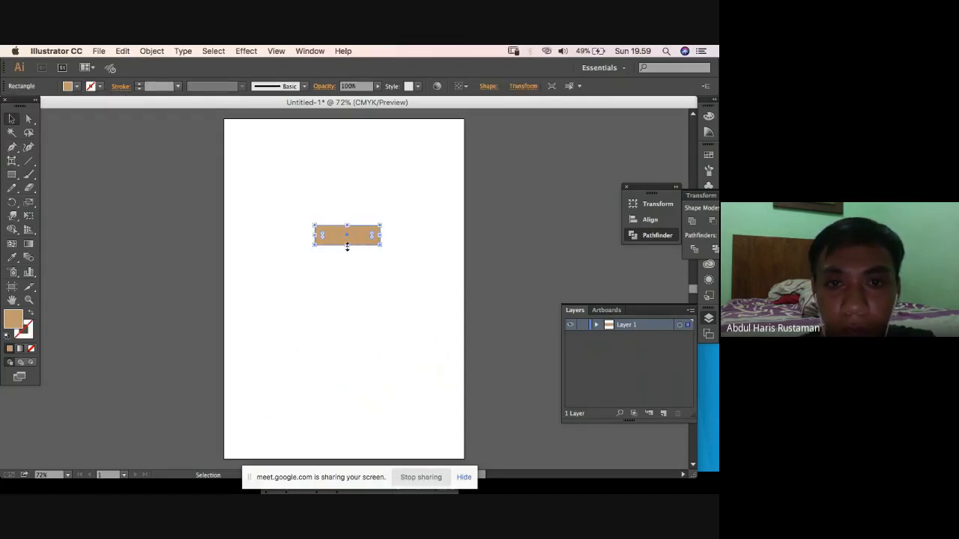
left_click_drag(347, 245, 347, 238)
left_click_drag(432, 207, 264, 225)
Move the tan strip slightly up and to the left on the artboard.
key("super+plus")
key("super+plus")
scroll(315, 232, "up", 2)
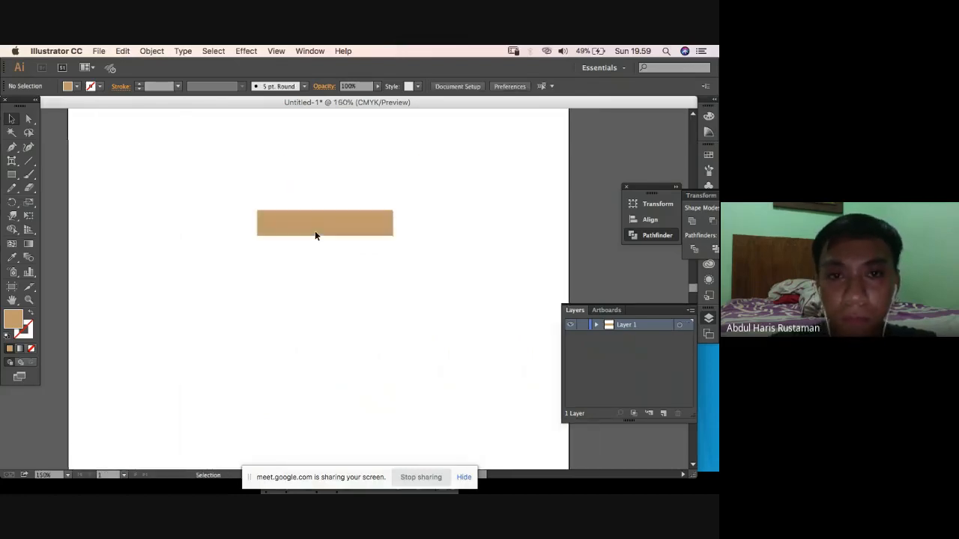
scroll(315, 233, "up", 1)
key("super+minus")
key("super+minus")
key("super+plus")
key("super+plus")
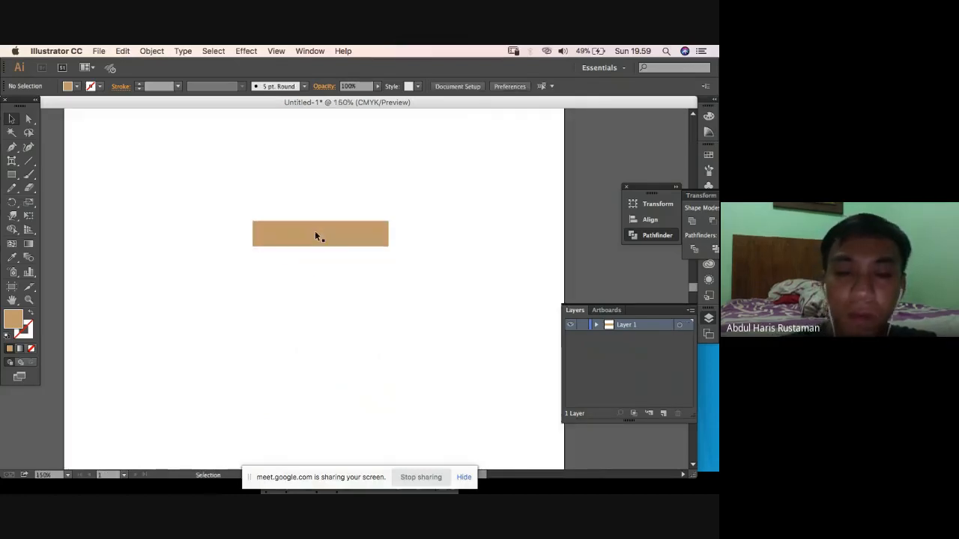
left_click(277, 242)
left_click(355, 280)
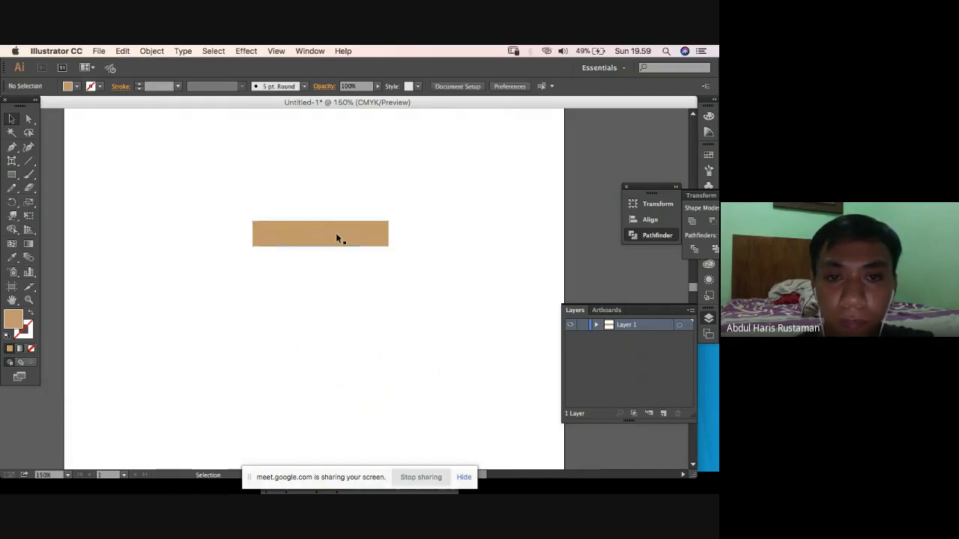
left_click_drag(336, 238, 351, 226)
left_click(389, 260)
left_click(353, 259)
left_click(345, 254)
left_click(335, 230)
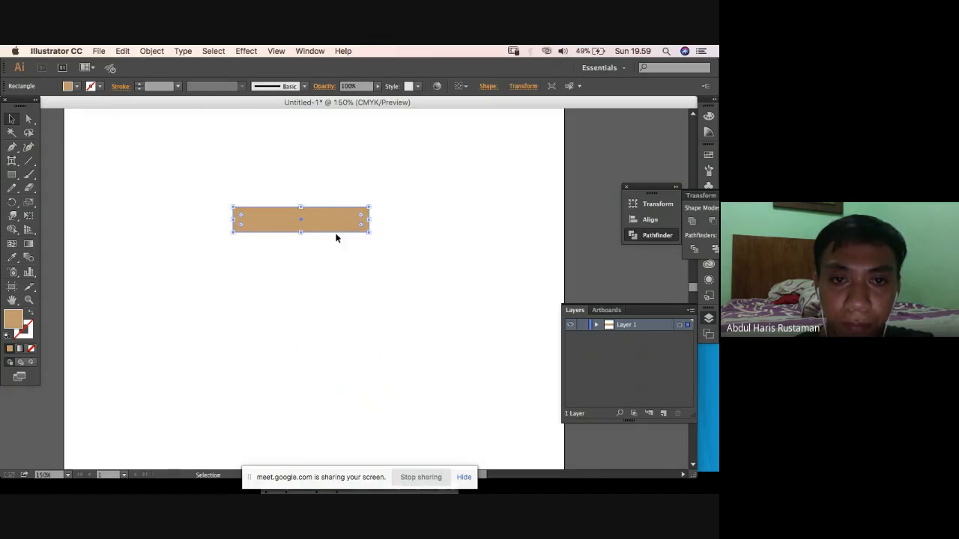
Draw a second tan rectangle over the strip's lower part and stretch it into a tall body matching the strip's width.
left_click(11, 176)
left_click_drag(288, 225, 280, 240)
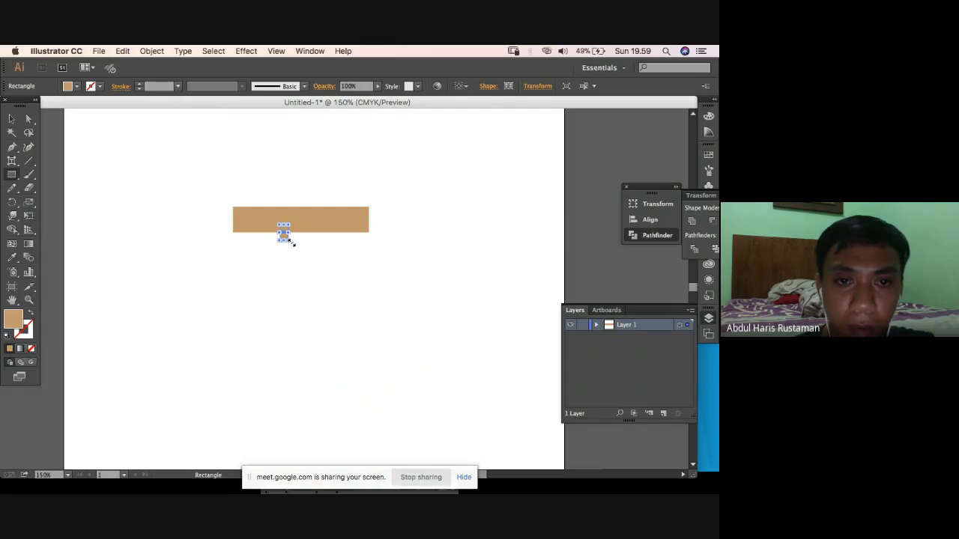
left_click_drag(290, 234, 370, 251)
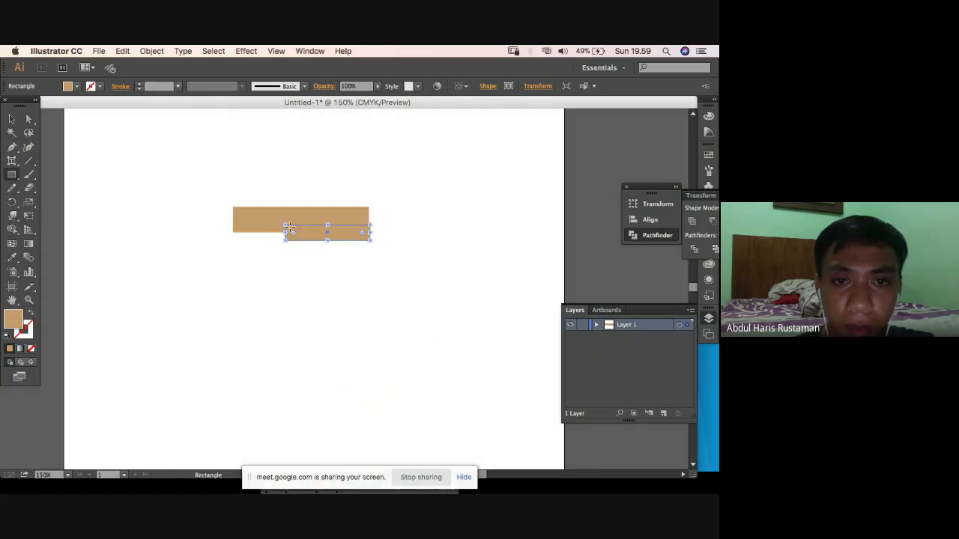
left_click_drag(286, 233, 233, 234)
left_click_drag(303, 244, 300, 336)
left_click_drag(288, 227, 301, 267)
left_click(307, 271)
left_click(328, 289)
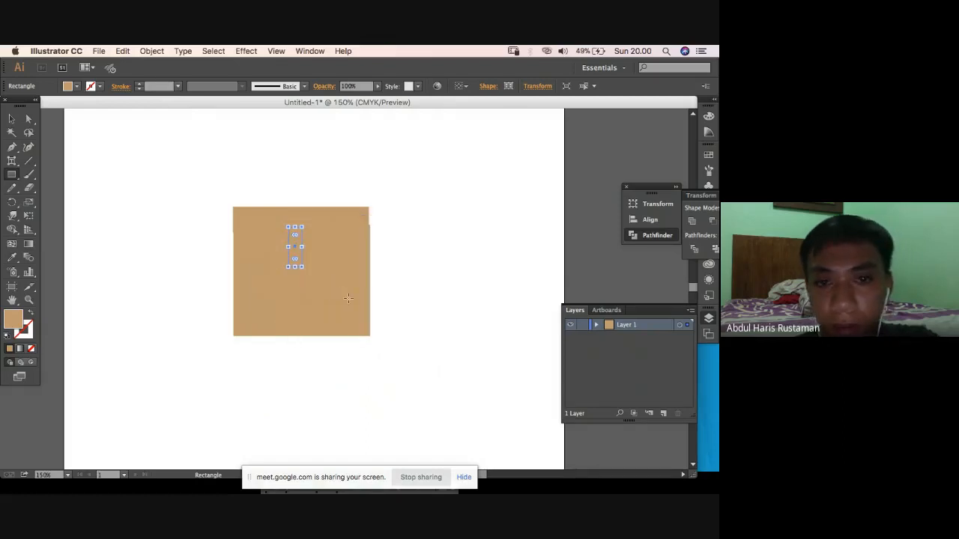
Move the large rectangle down, clear of the top strip, and delete the small stray rectangle.
left_click(12, 118)
left_click(187, 224)
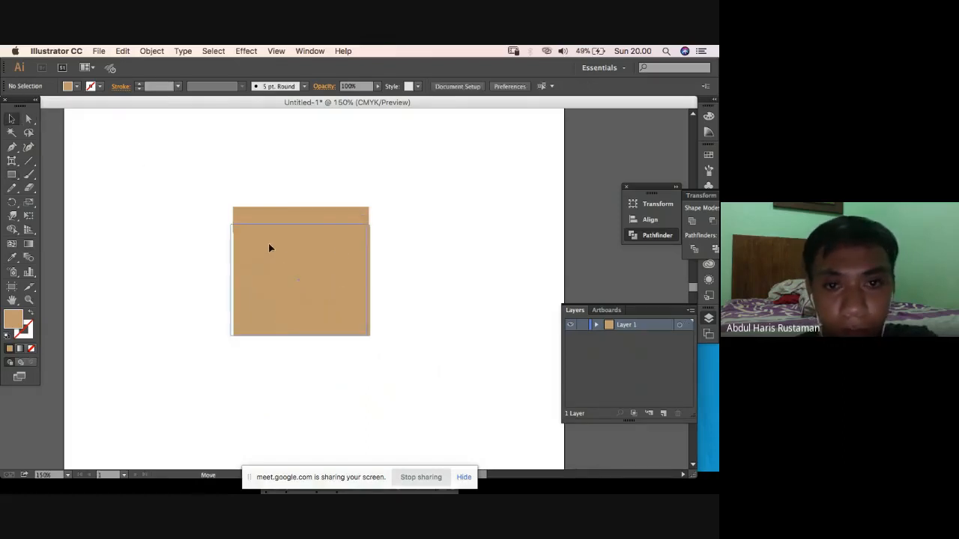
left_click_drag(270, 247, 319, 282)
left_click(295, 255)
key("Delete")
left_click(322, 245)
left_click(315, 228)
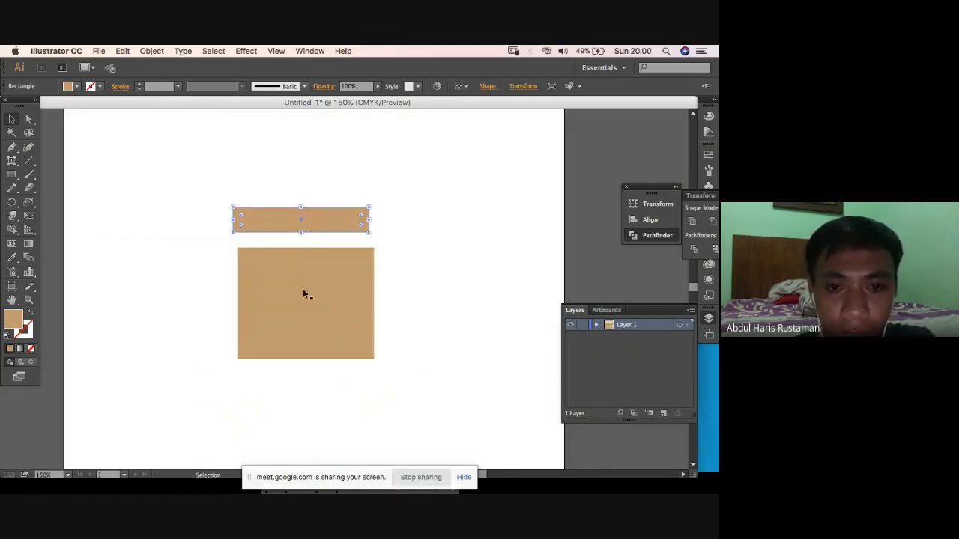
left_click_drag(306, 292, 296, 328)
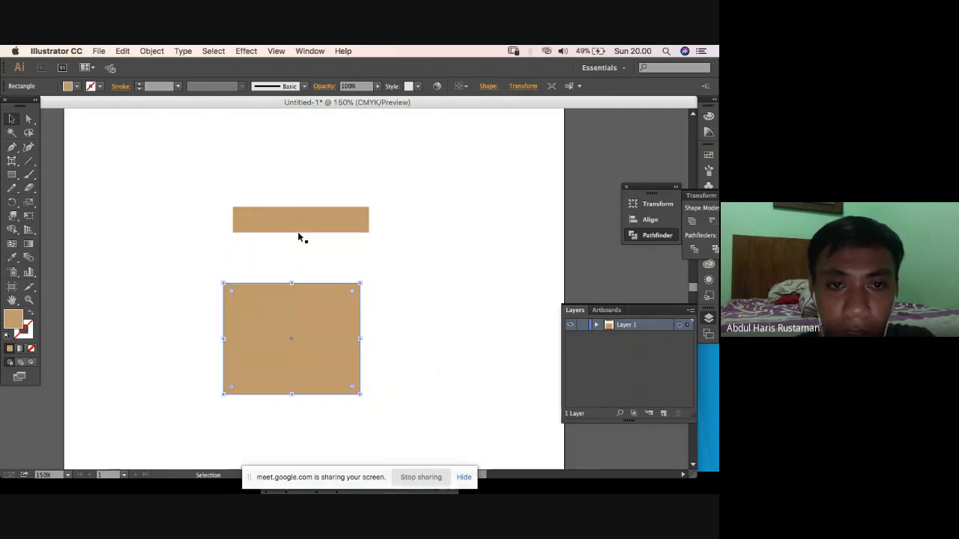
Duplicate the top strip as a thinner strip of about half its height and place it flush against the strip's lower edge.
left_click(315, 229)
mouse_move(314, 229)
left_mouse_down()
mouse_move(316, 261)
mouse_move(324, 255)
mouse_move(305, 241)
mouse_move(316, 257)
mouse_move(319, 239)
left_mouse_up()
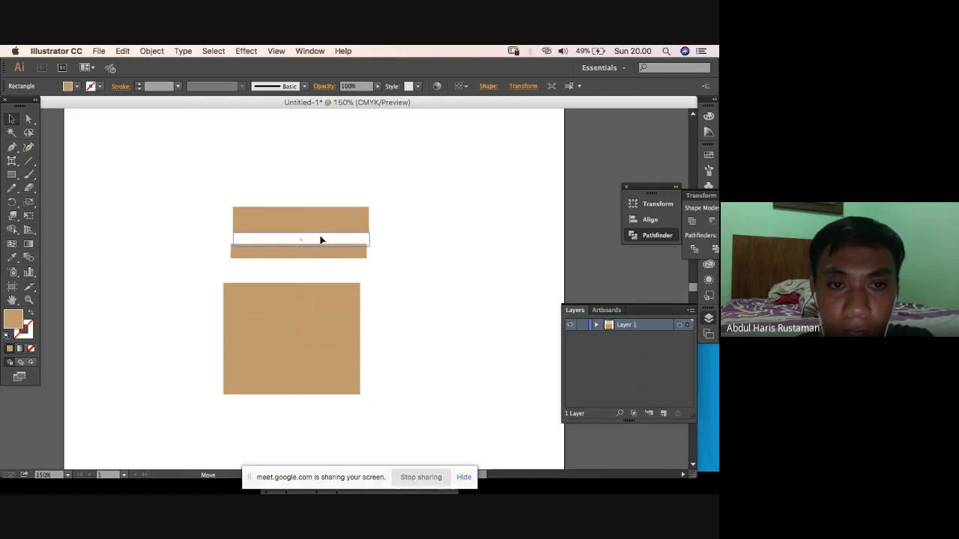
left_click_drag(319, 240, 320, 240)
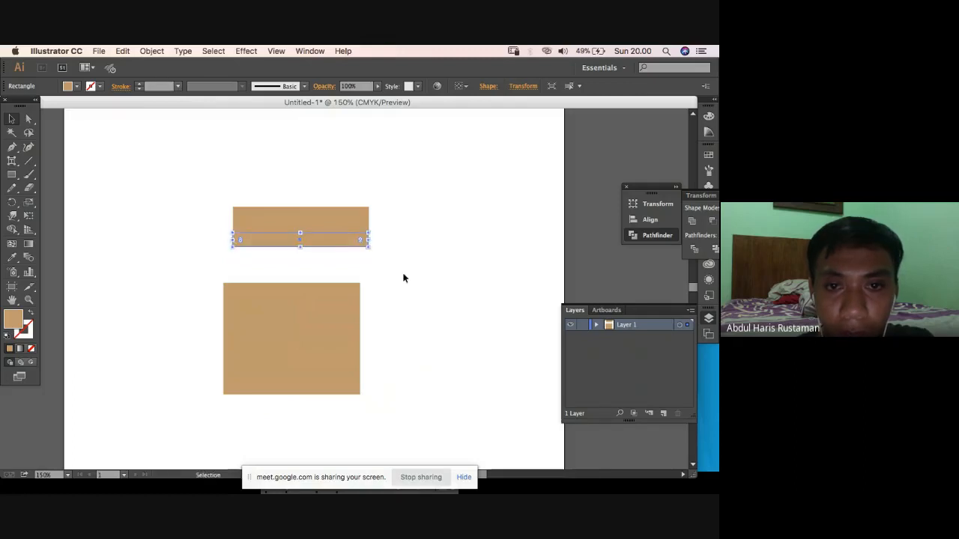
Move the large rectangle up and to the right so it sits roughly in line beneath the two strips.
left_click(317, 299)
left_click_drag(316, 300, 294, 285)
left_click(328, 239)
left_click(386, 269)
left_click(337, 244)
left_click(338, 244)
left_click(310, 284)
Fill the thin strip under the top strip with black.
left_click(318, 242)
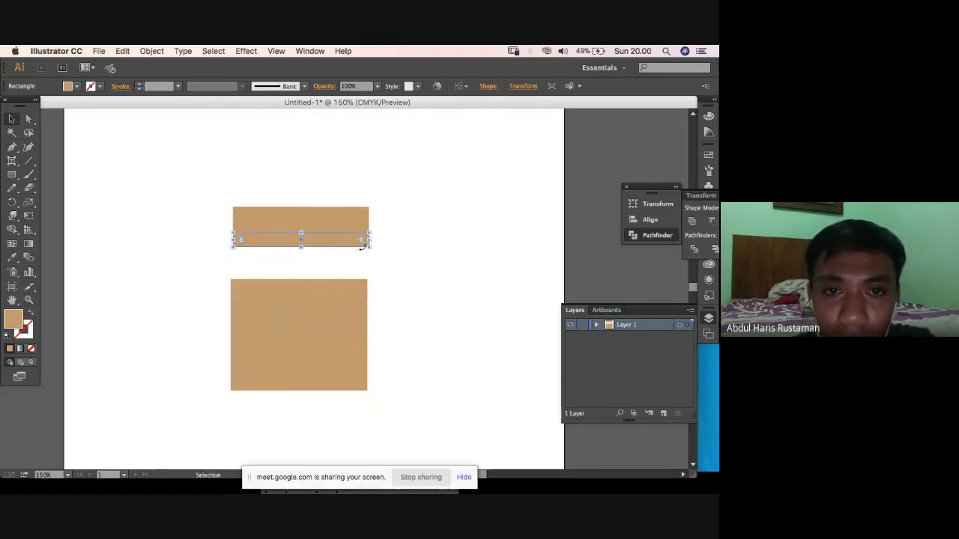
left_click(337, 237)
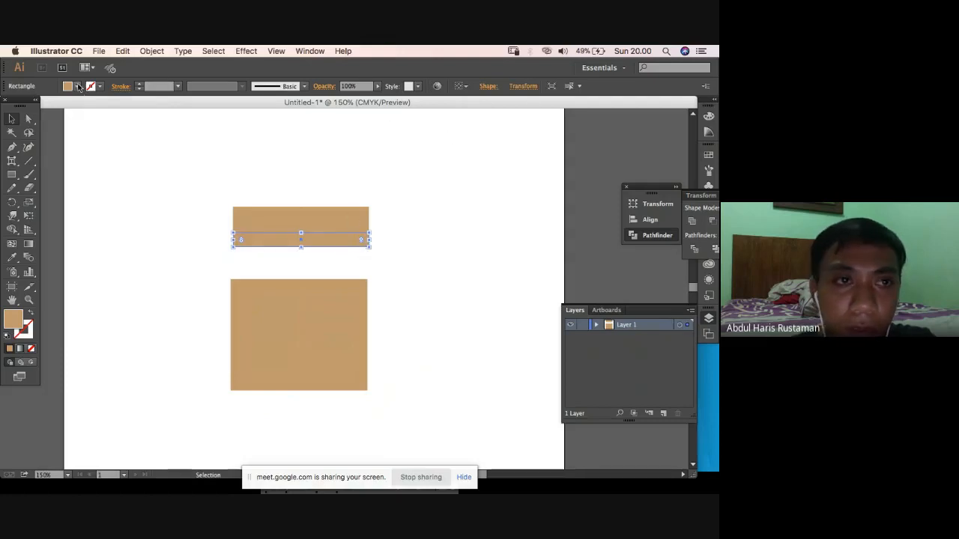
left_click(94, 90)
left_click(31, 106)
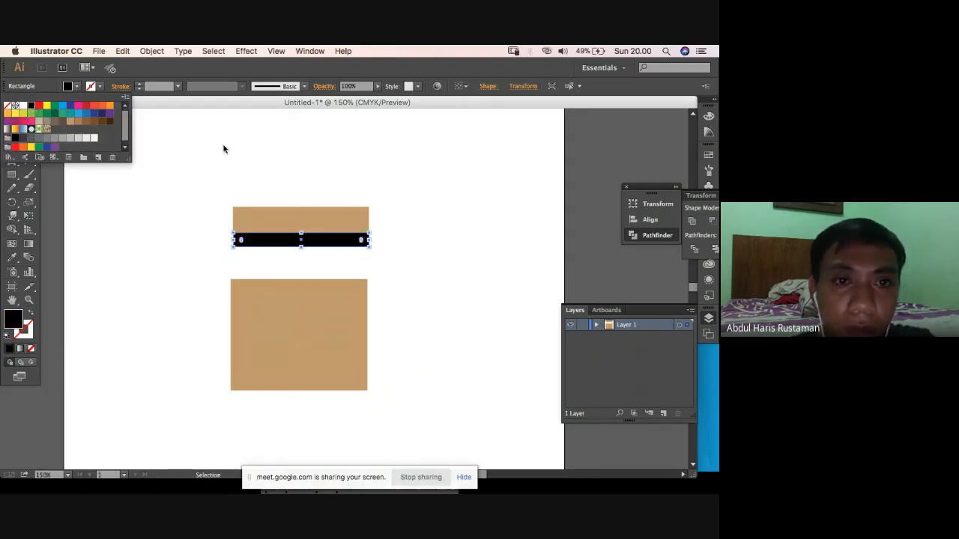
left_click(212, 77)
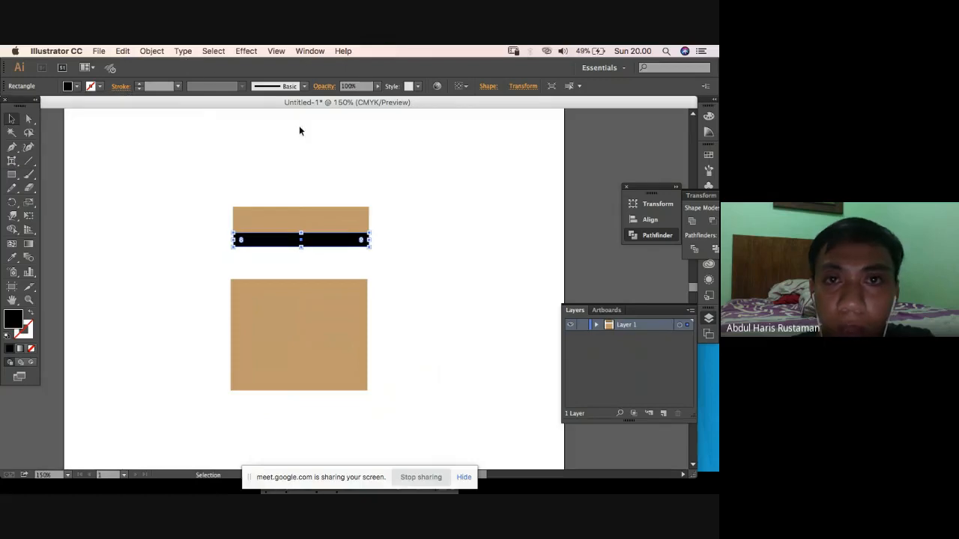
left_click(319, 186)
left_click(283, 237)
left_click(396, 252)
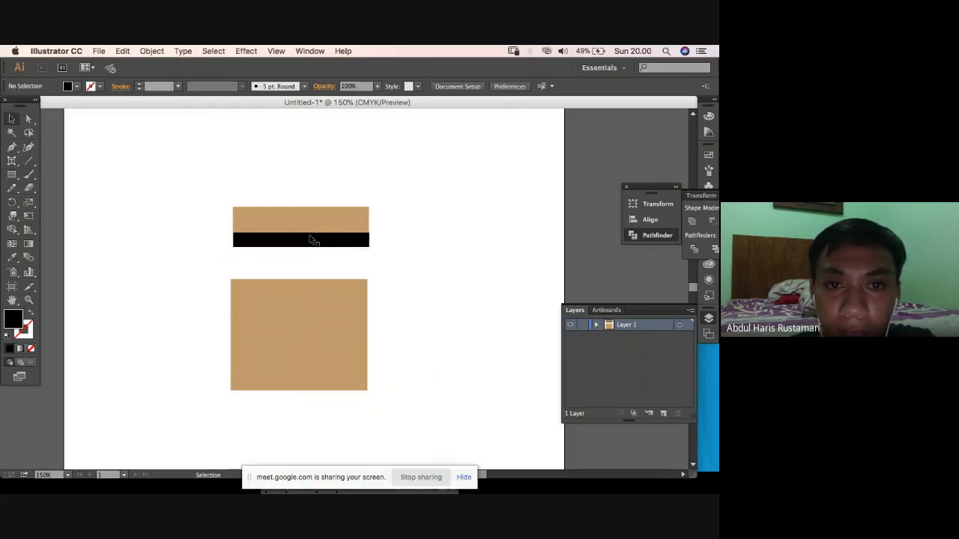
Set the opacity of the black strip to 10%.
left_click(311, 239)
left_click(393, 245)
left_click(277, 291)
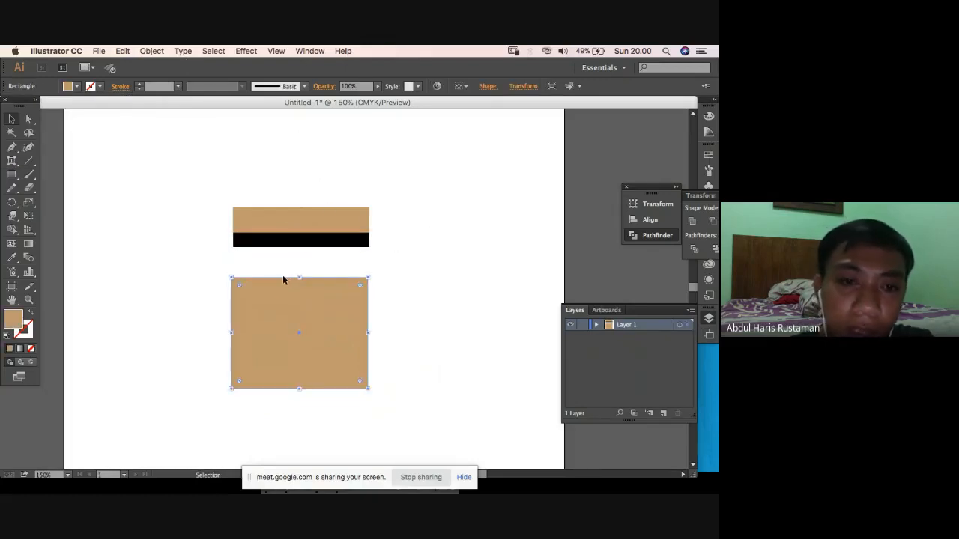
left_click(402, 252)
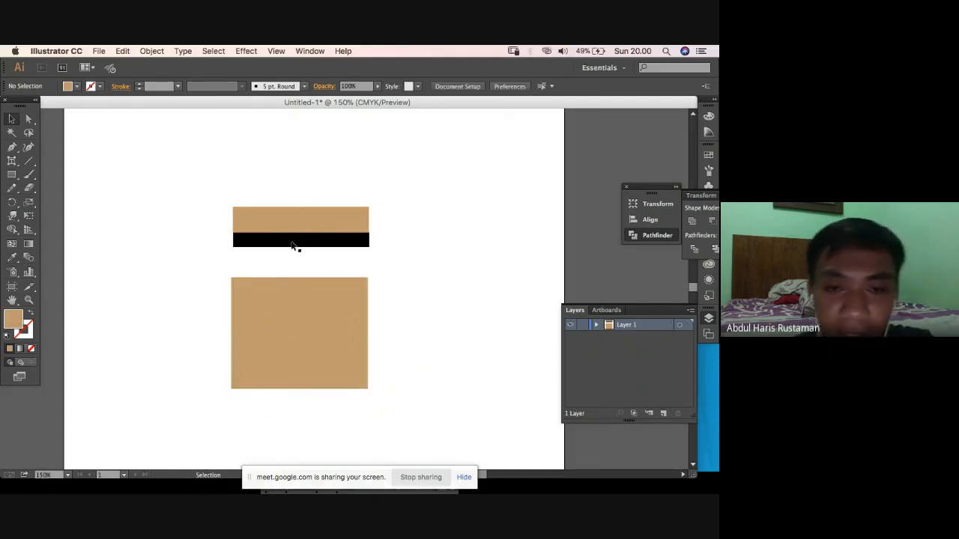
left_click(293, 245)
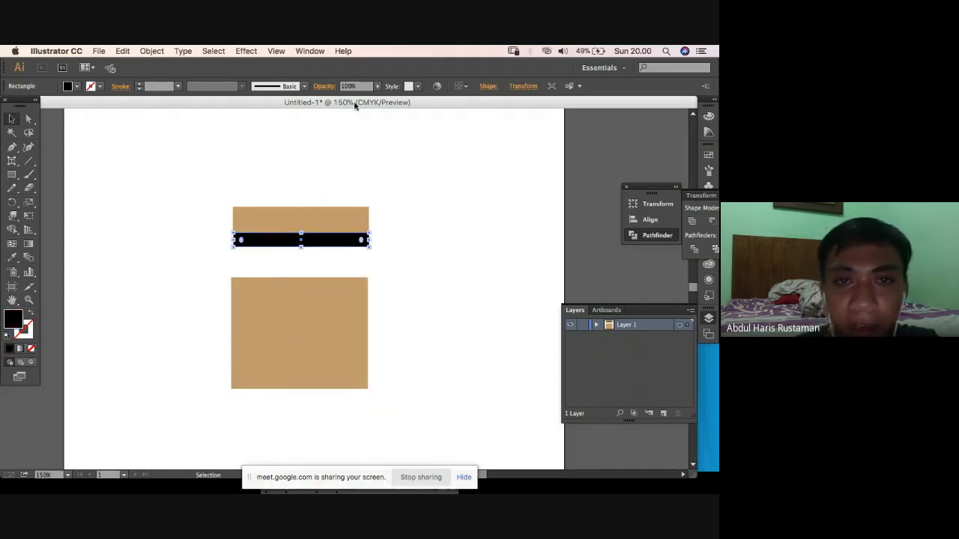
left_click(352, 86)
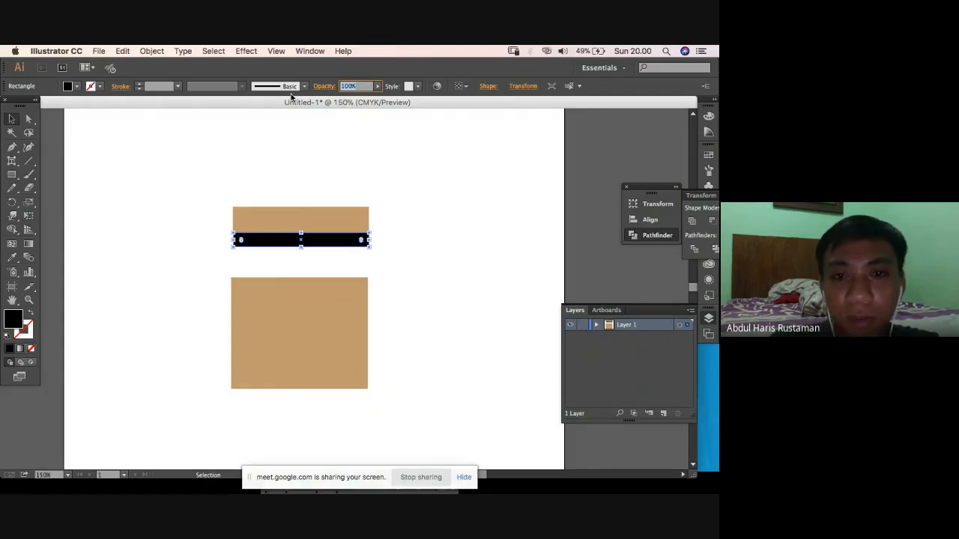
type("10")
key("Return")
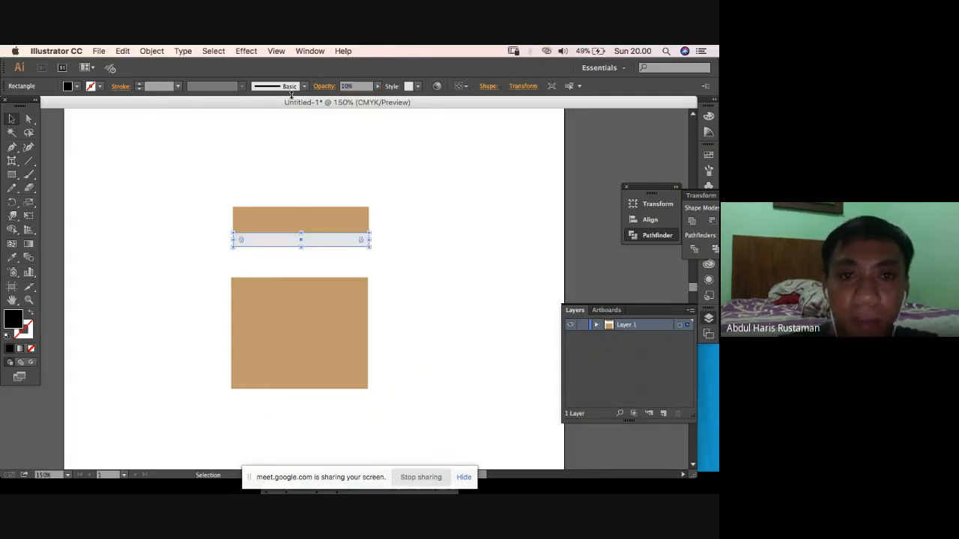
left_click_drag(243, 279, 235, 277)
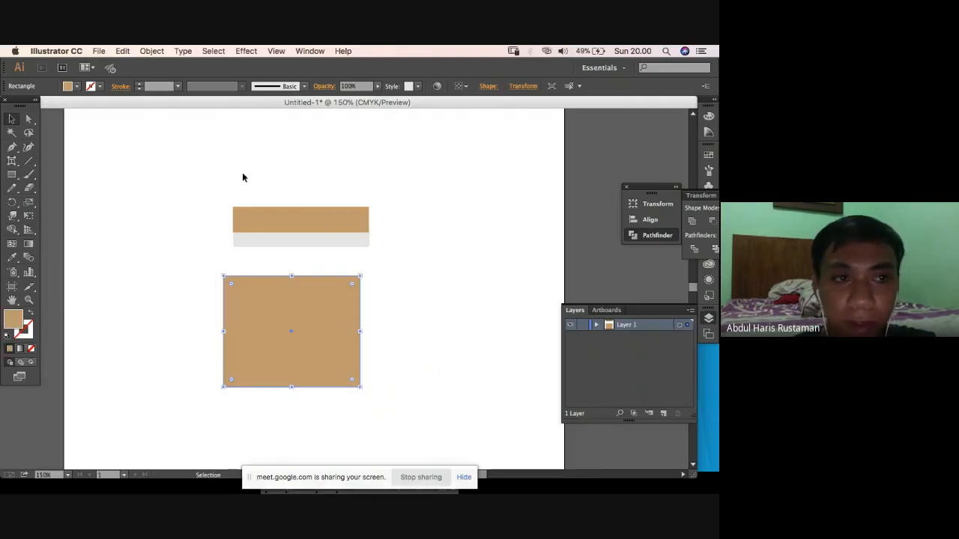
left_click(245, 172)
left_click(336, 285)
left_click(339, 240)
left_click(362, 248)
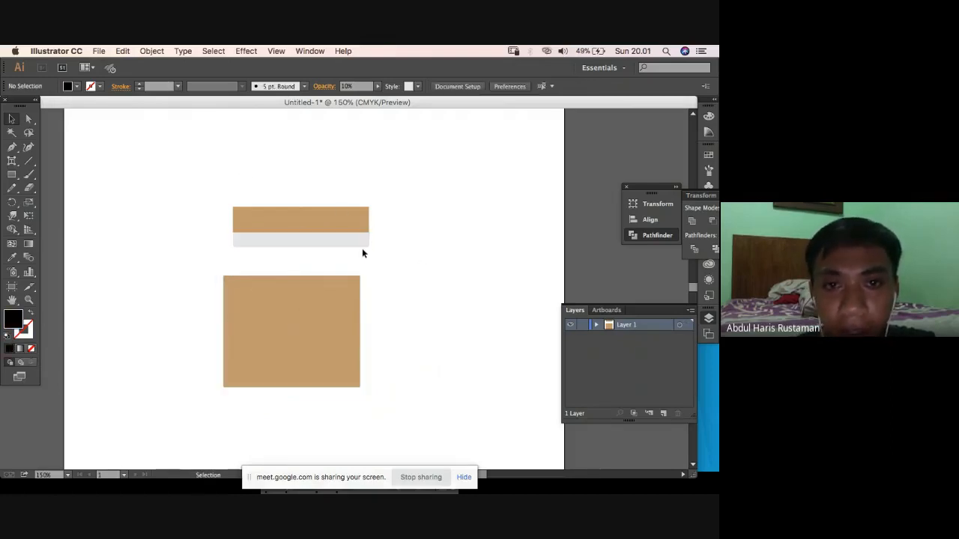
left_click(350, 242)
left_click(323, 307)
left_click(329, 222)
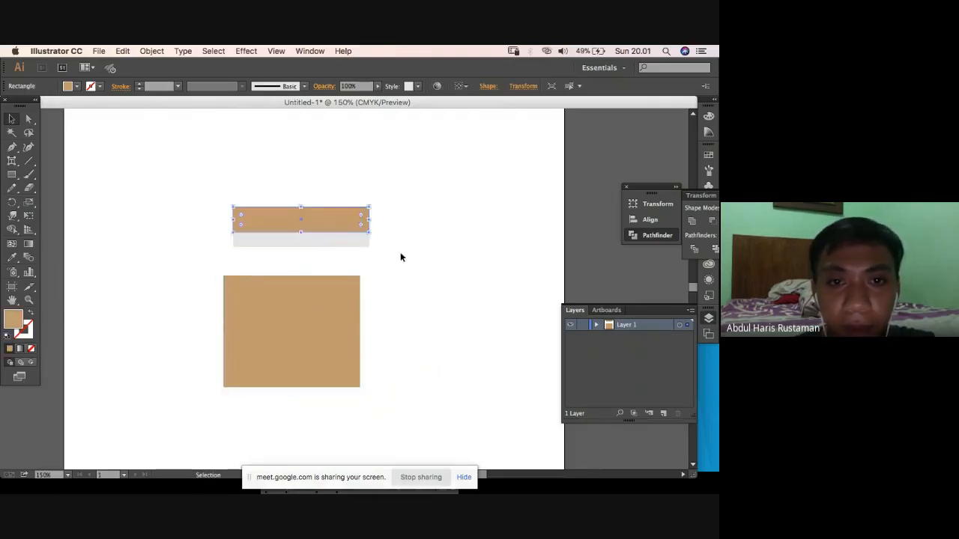
left_click(400, 257)
left_click(287, 305)
left_click(318, 223)
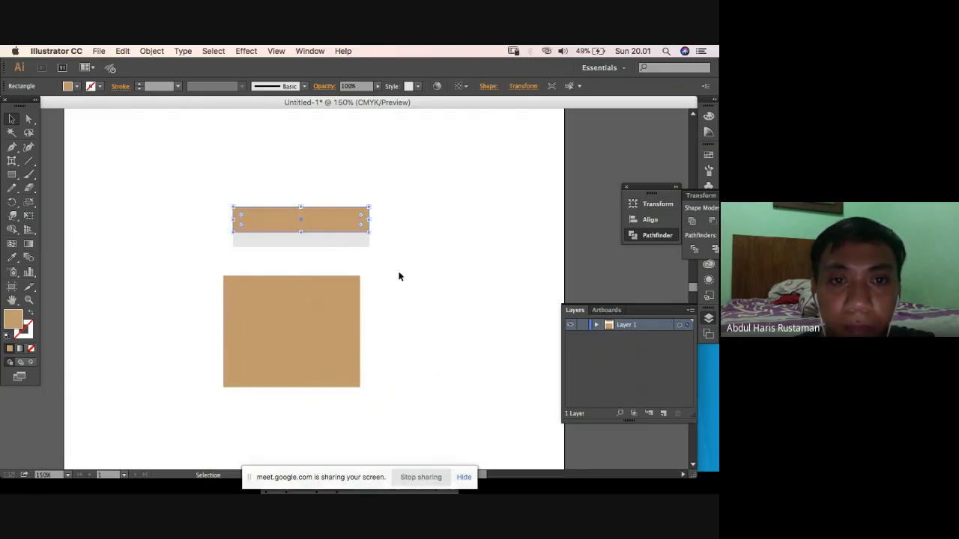
left_click(351, 255)
Move the large rectangle up to line up with the top strip's sides and overlap the lower half of the shadow strip.
left_click_drag(305, 295, 293, 266)
left_click(395, 299)
left_click(328, 288)
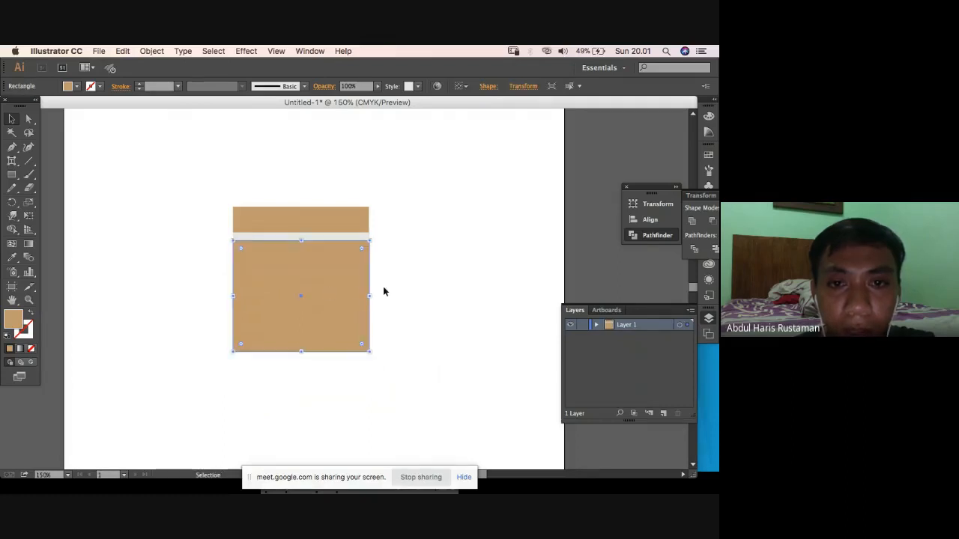
Try to narrow the large rectangle slightly at its right edge, and undo the resize.
scroll(343, 285, "up", 1)
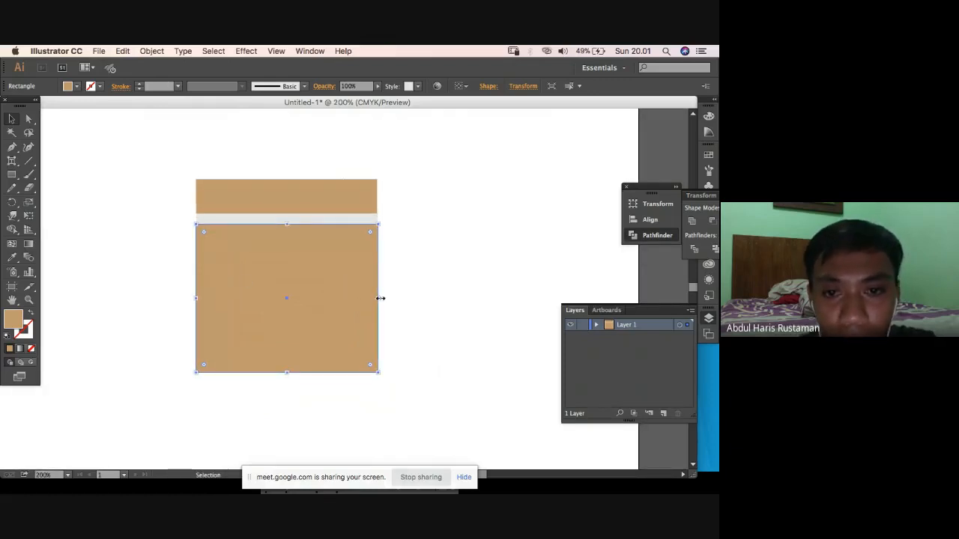
left_click_drag(367, 300, 364, 299)
key("super+z")
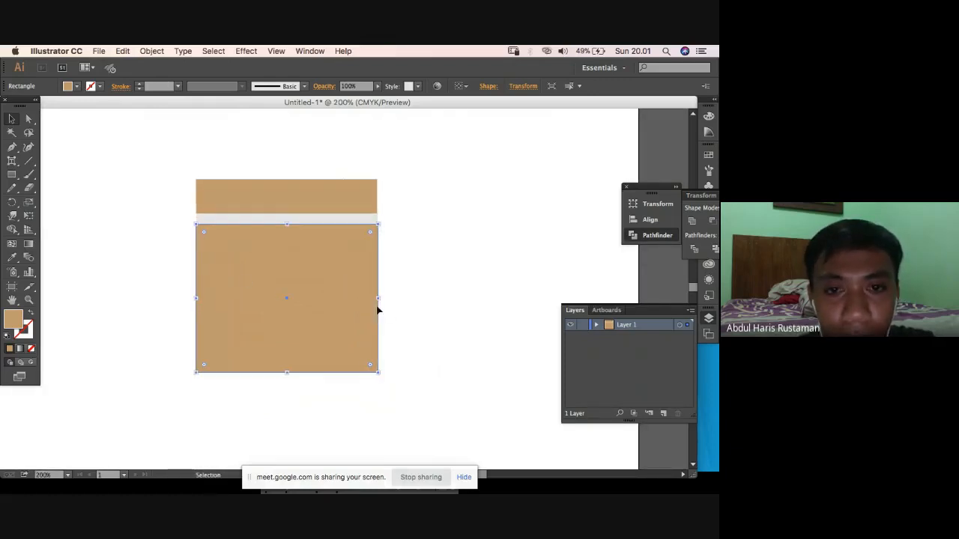
Move the large rectangle up slightly so it covers a little more of the shadow strip.
left_click(385, 368)
left_click(375, 364)
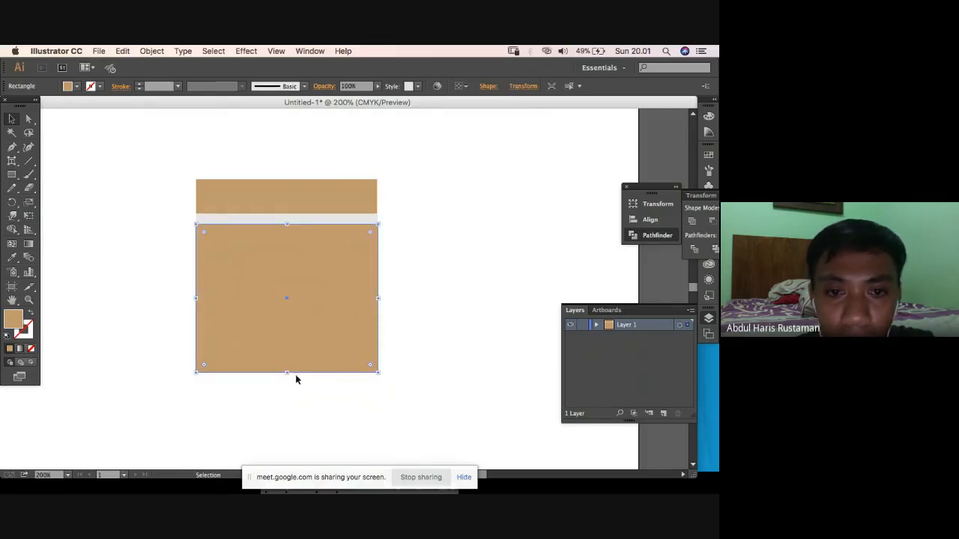
left_click(28, 118)
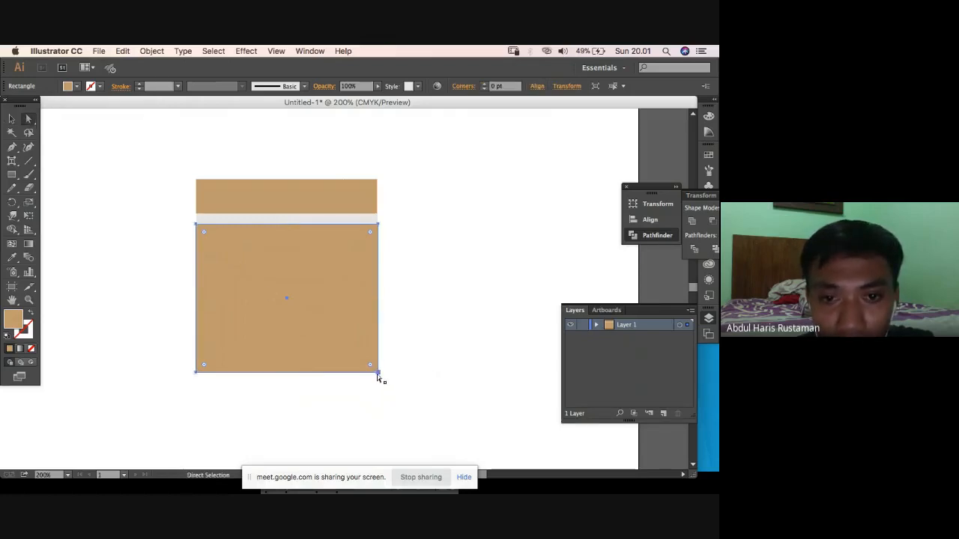
left_click(378, 225)
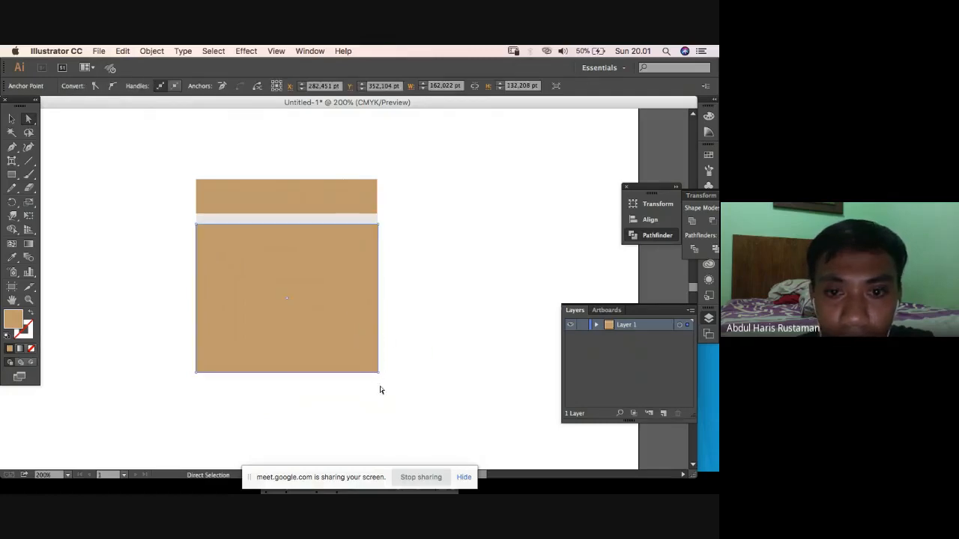
left_click_drag(380, 390, 414, 200)
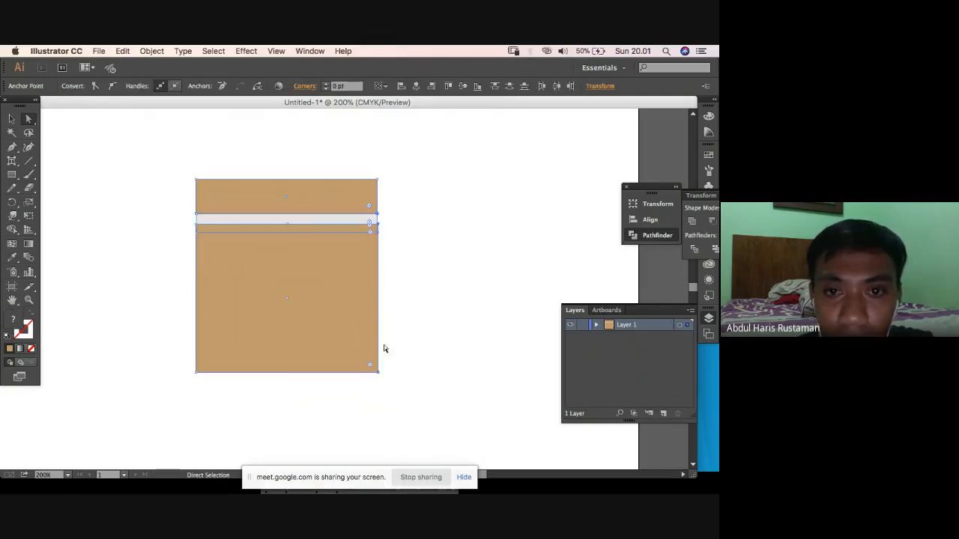
left_click(345, 332)
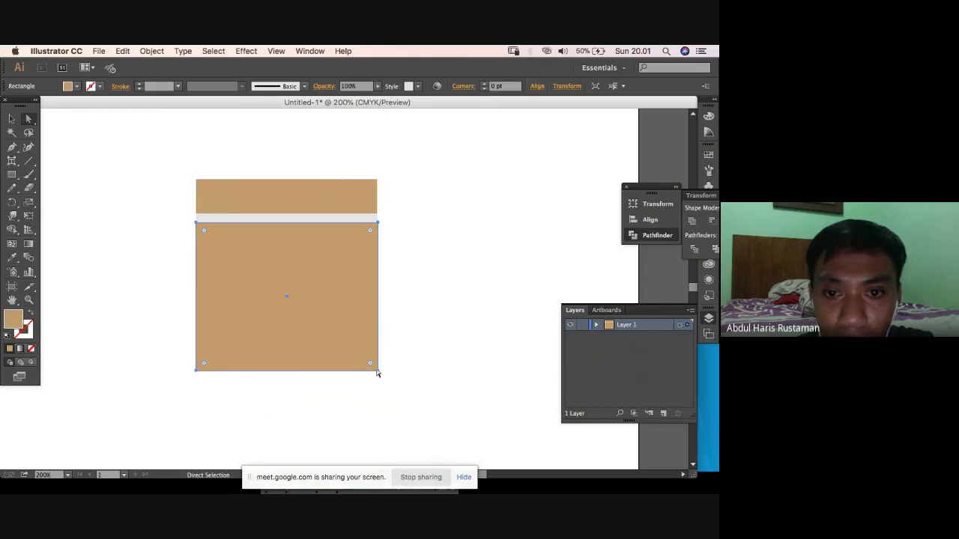
Try to pull the large rectangle's top-right corner point inward along its upper edge, and undo the change.
left_click(377, 223)
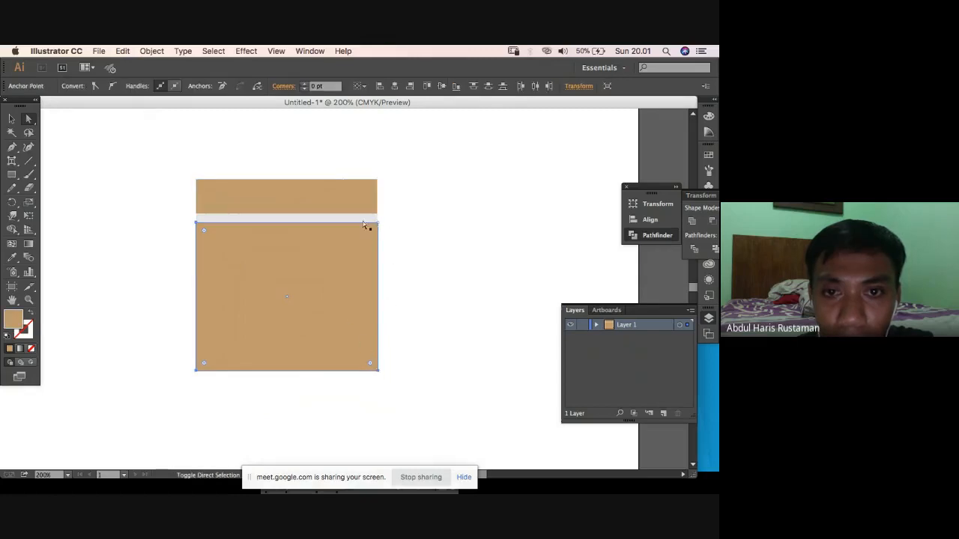
left_click_drag(378, 222, 280, 222)
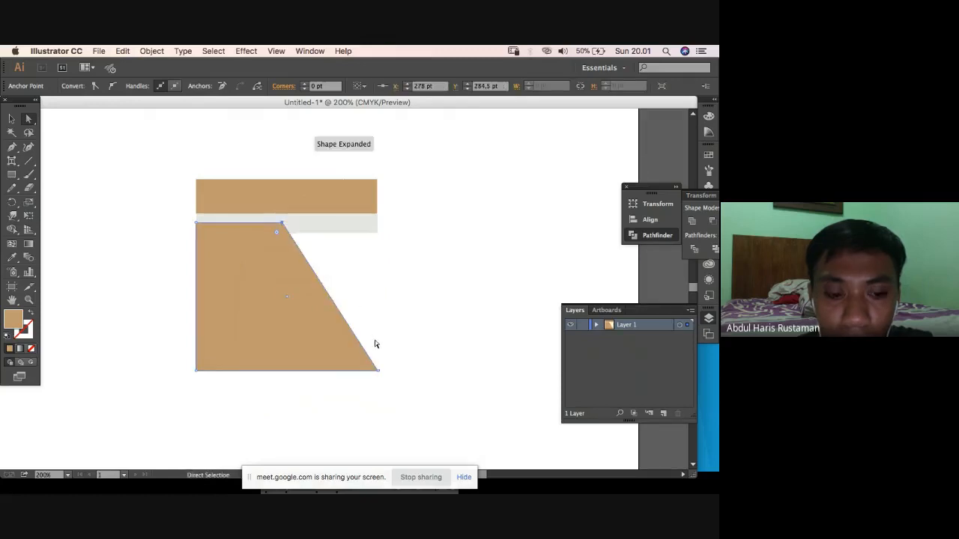
key("a")
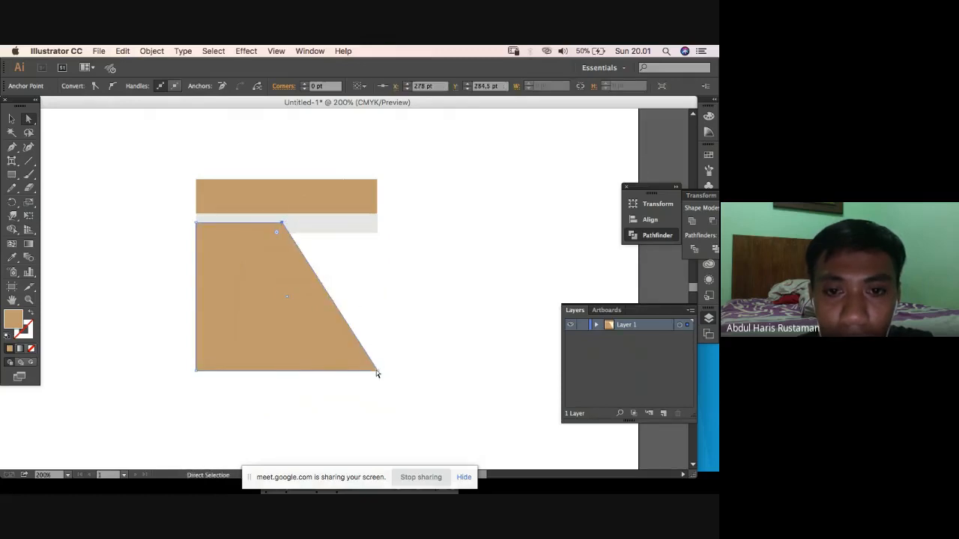
key("ctrl+z")
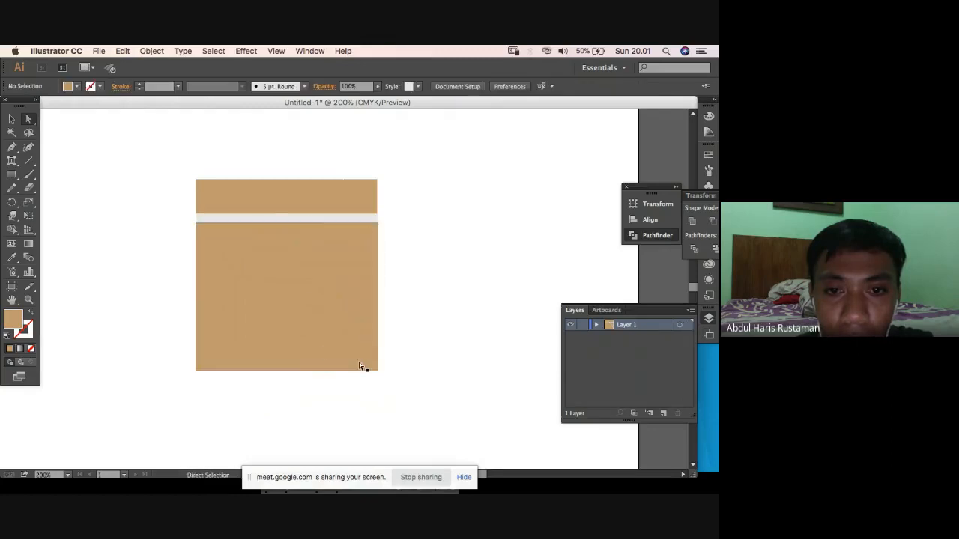
Move the large rectangle's bottom-right corner point inward to about X 337.5 pt, Y 416.5 pt, so the right side slants.
left_click(324, 354)
left_click(419, 352)
left_click(223, 366)
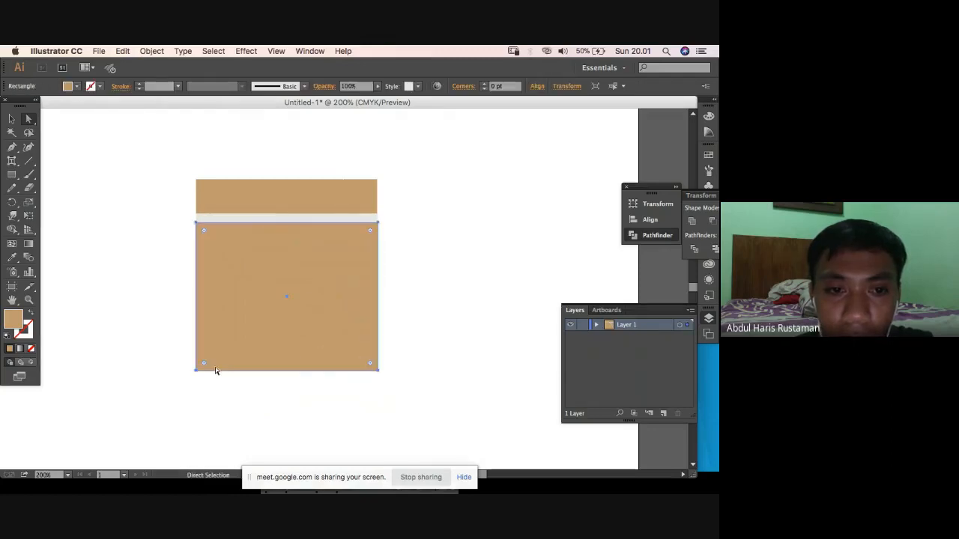
mouse_move(197, 373)
left_mouse_down()
mouse_move(225, 368)
mouse_move(197, 371)
left_mouse_up()
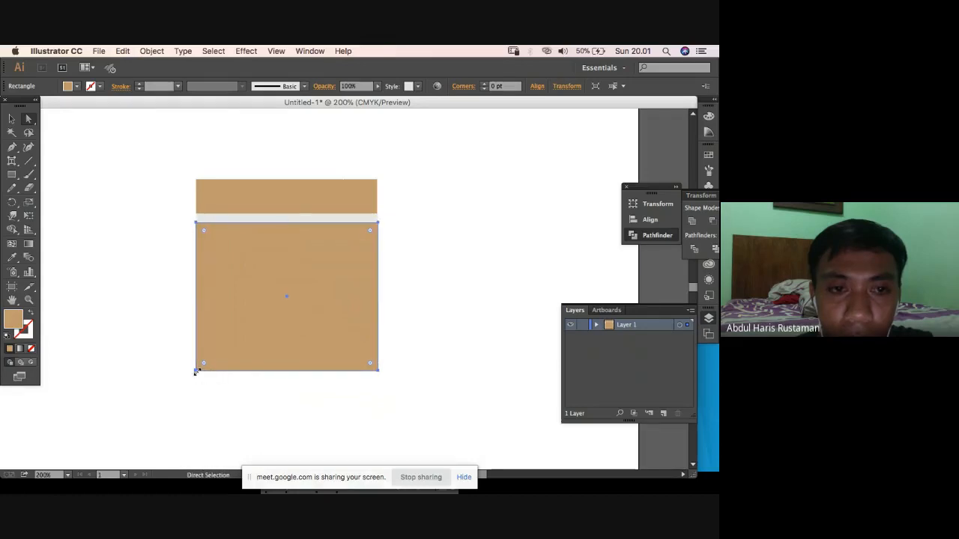
left_click(377, 374)
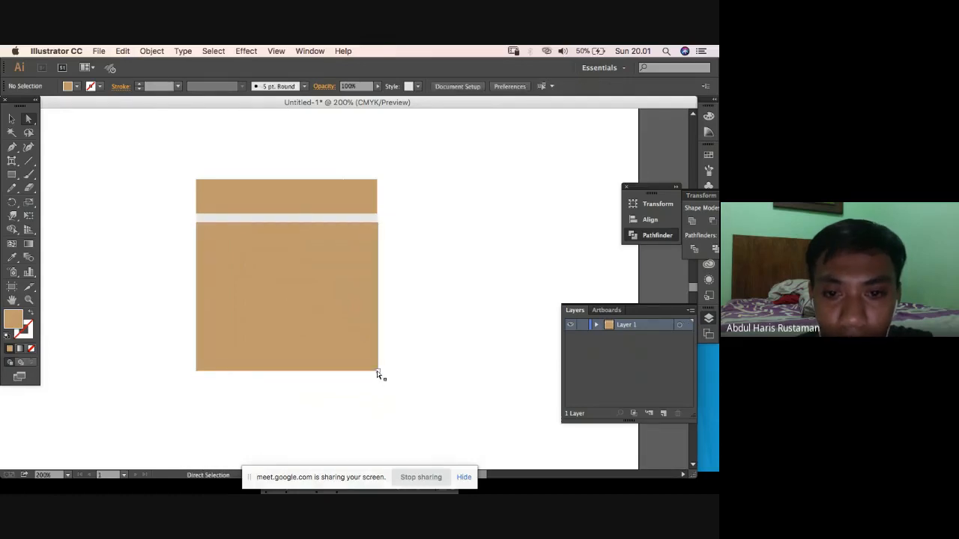
left_click(377, 372)
left_click_drag(379, 373, 349, 372)
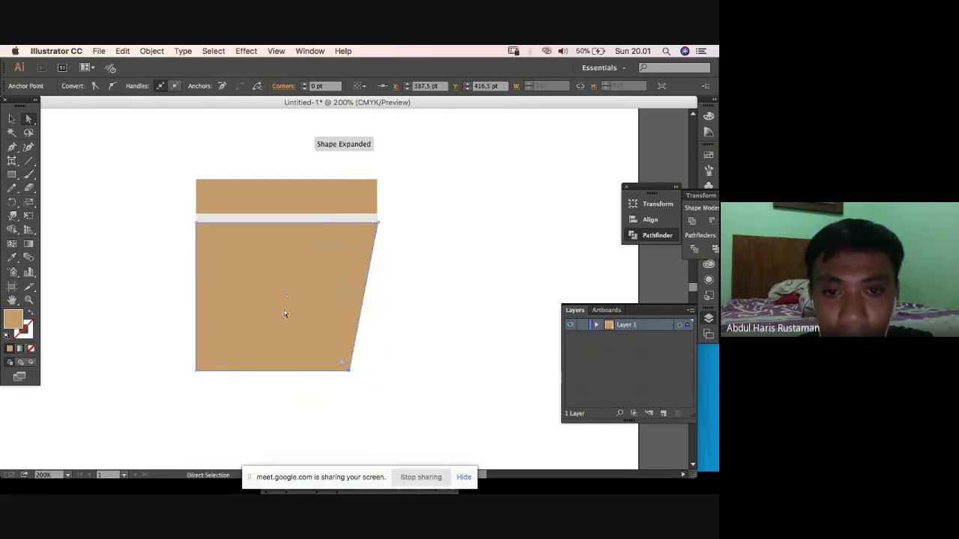
left_click(12, 120)
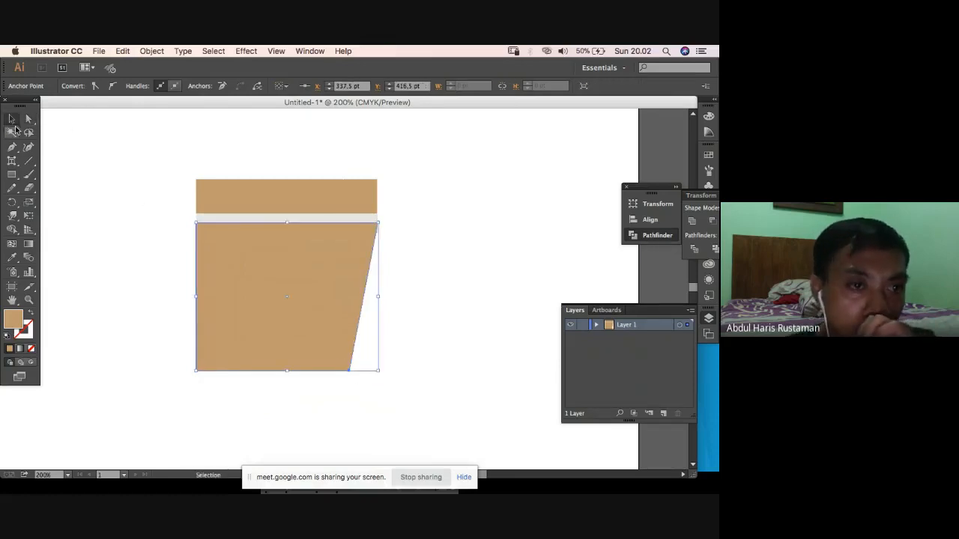
left_click(456, 279)
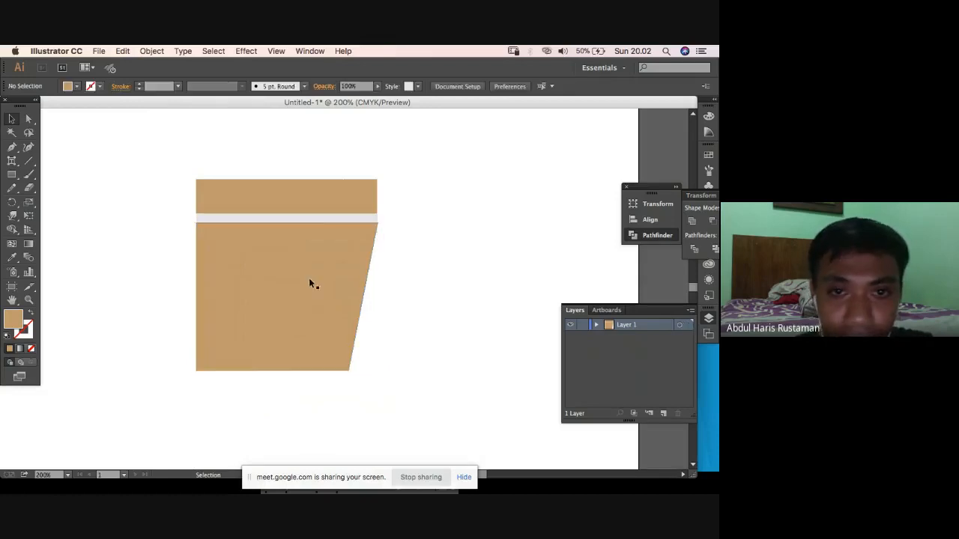
Raise the shadow strip's two lower corner points to meet the top edge of the large shape.
left_click(310, 280)
left_click(434, 319)
left_click(367, 218)
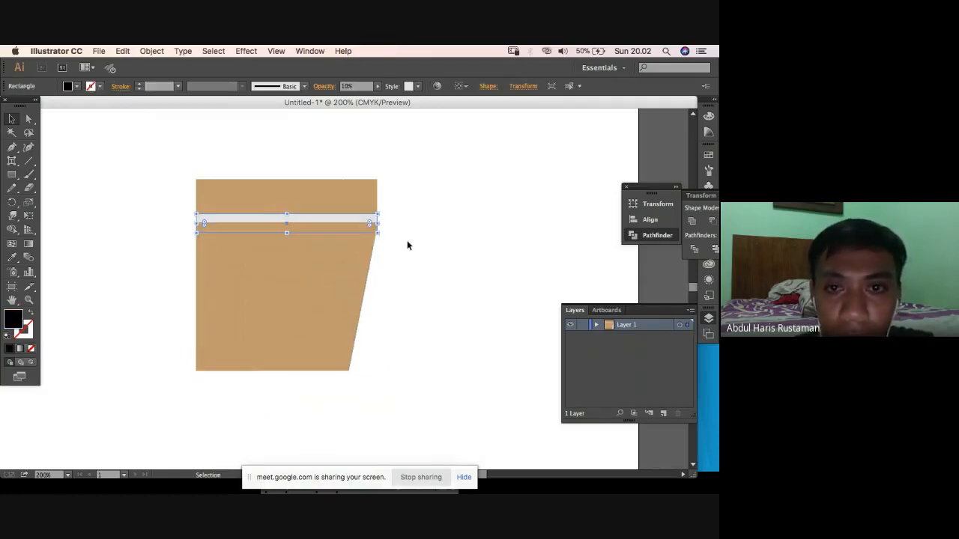
left_click(406, 242)
left_click(367, 223)
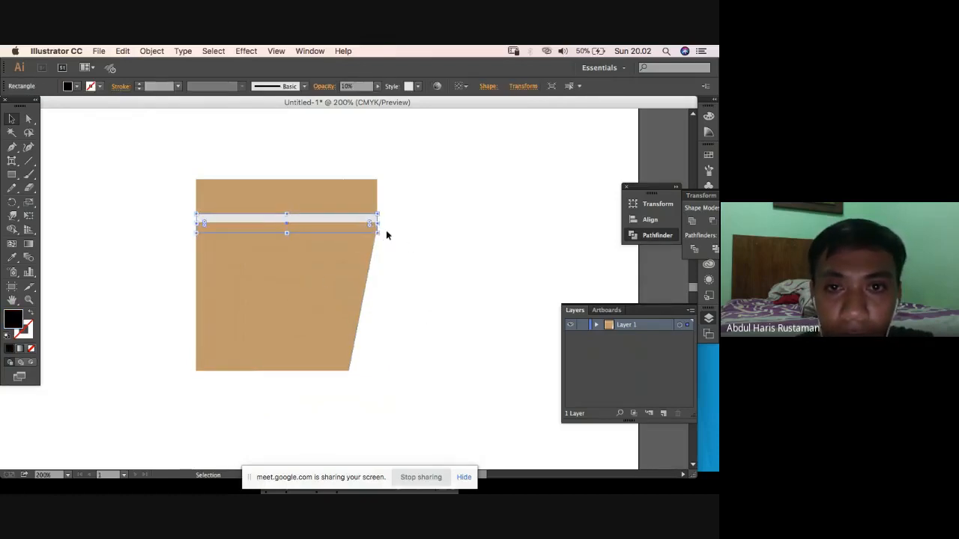
double_click(29, 119)
left_click(363, 355)
left_click(408, 284)
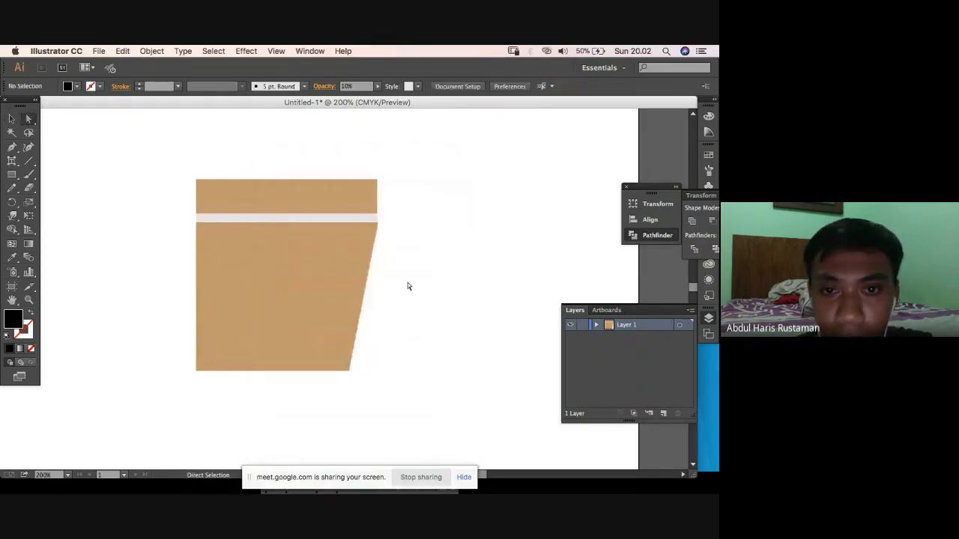
mouse_move(361, 213)
left_mouse_down()
mouse_move(374, 239)
mouse_move(378, 218)
left_mouse_up()
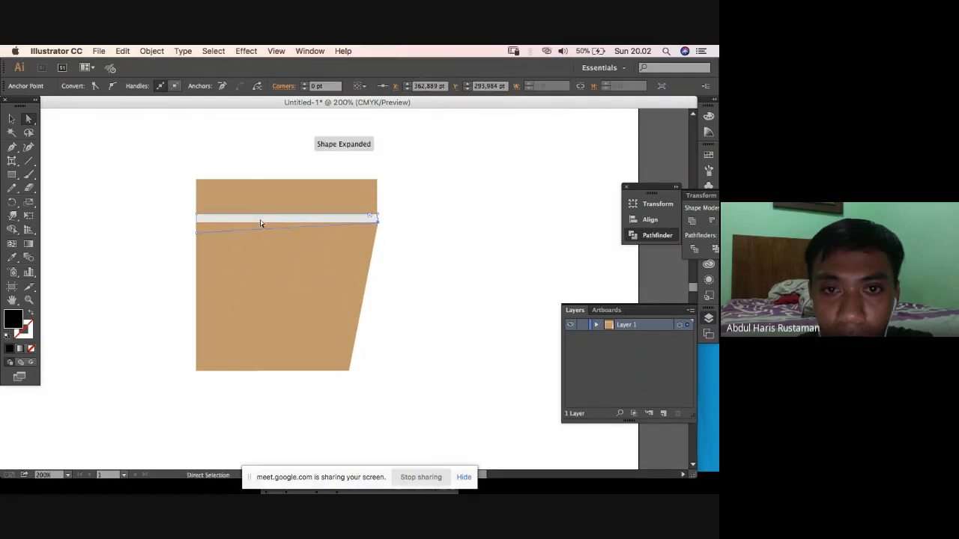
left_click_drag(198, 237, 198, 223)
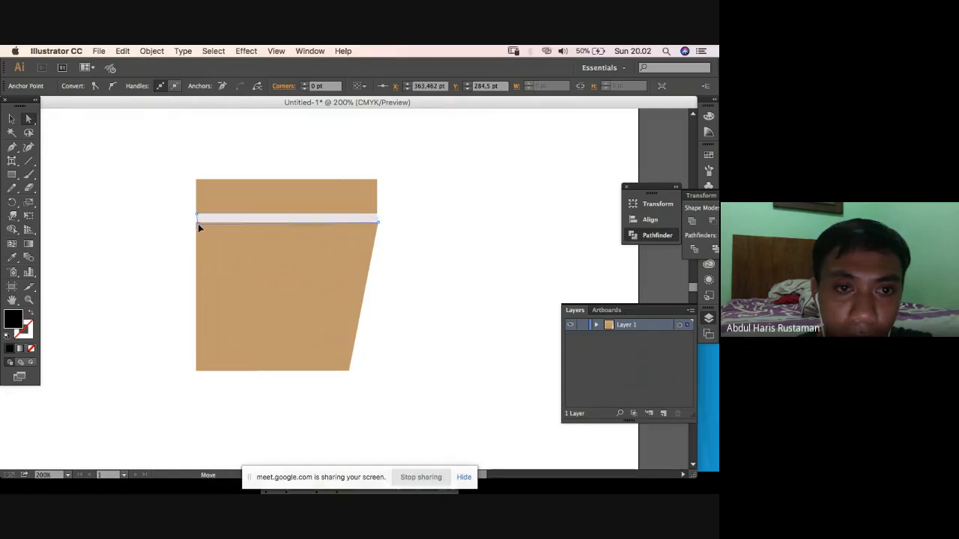
left_click(393, 278)
Switch to the Google Meet window in Chrome to check the call, and return to Illustrator.
key("super+Tab")
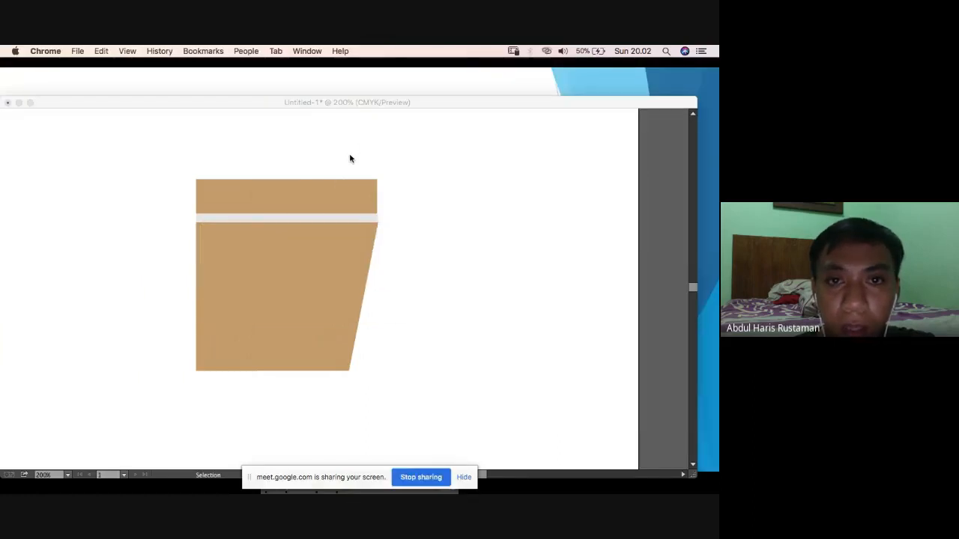
key("super+Tab")
key("super+Tab")
key("super+Tab")
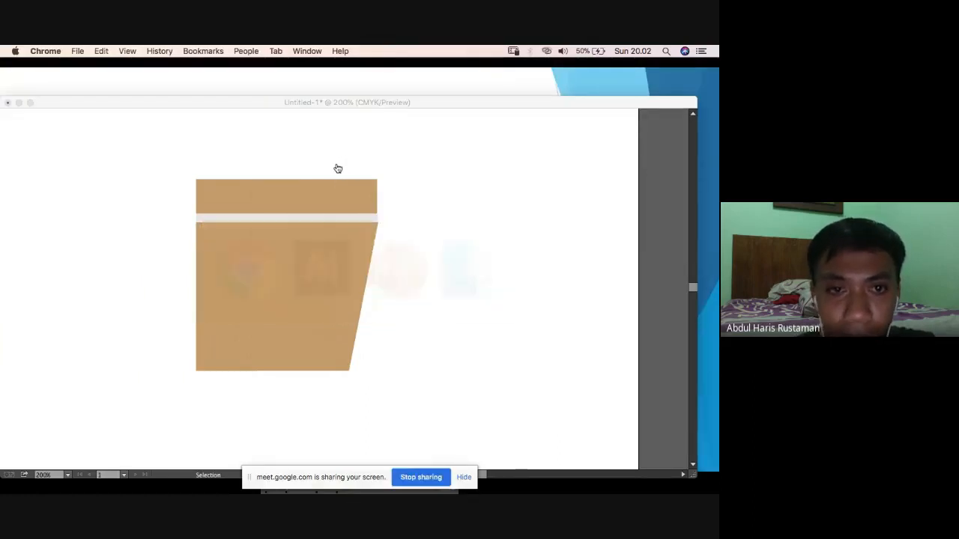
key("super+Tab")
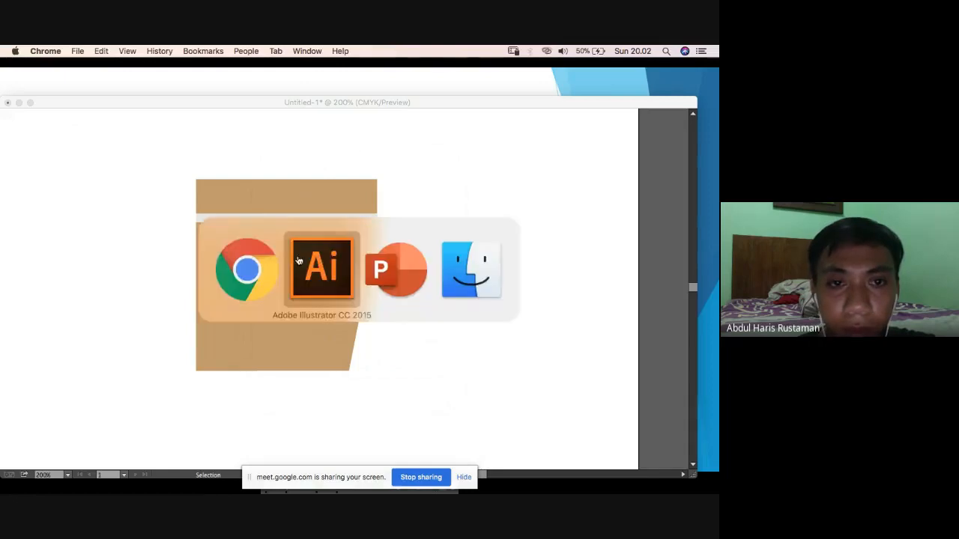
key("super+shift+Tab")
left_click(306, 51)
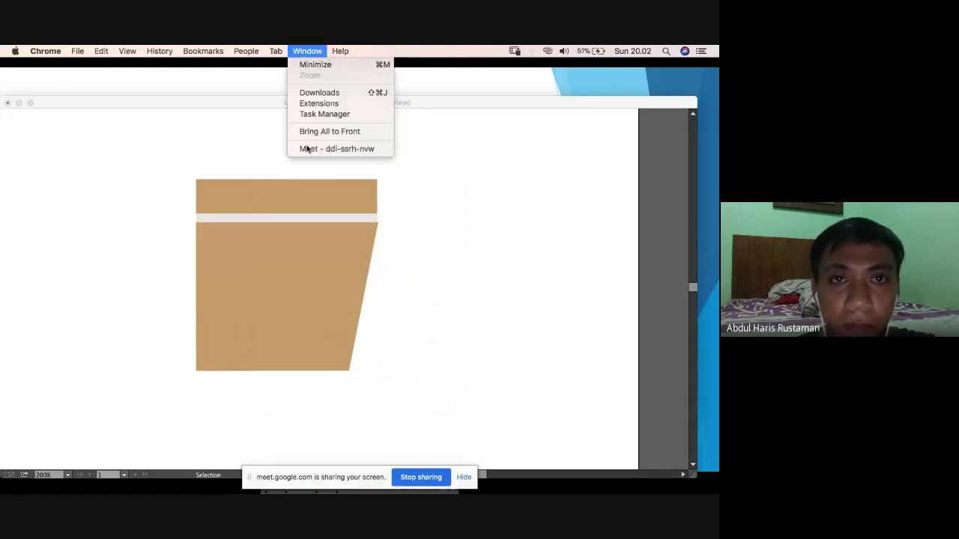
left_click(314, 149)
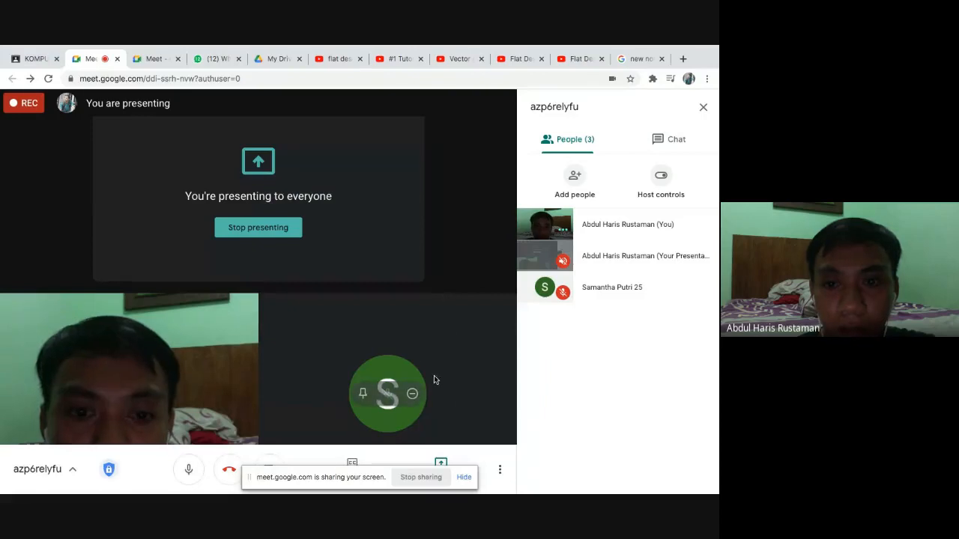
key("super+Tab")
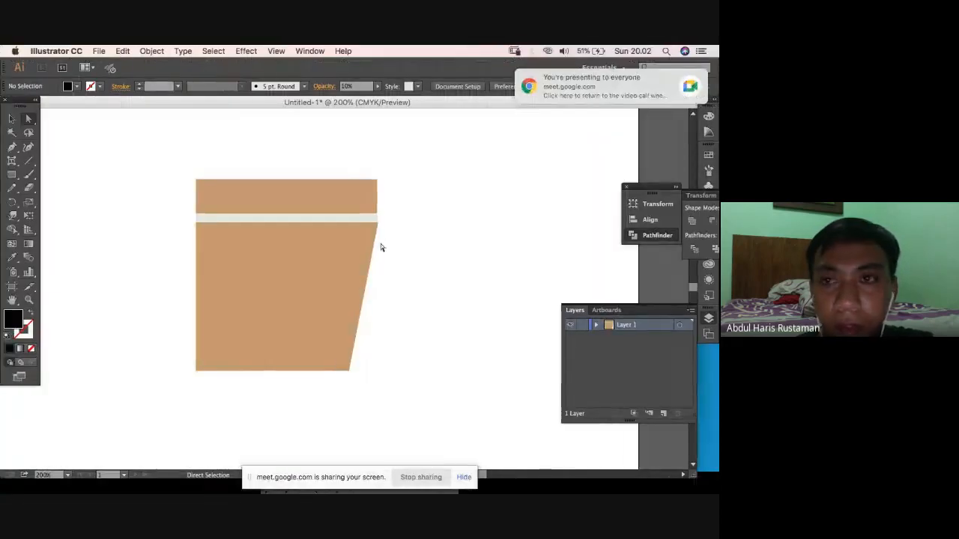
Select only the bottom-left corner point of the large slanted shape, and clear the selection.
left_click(12, 118)
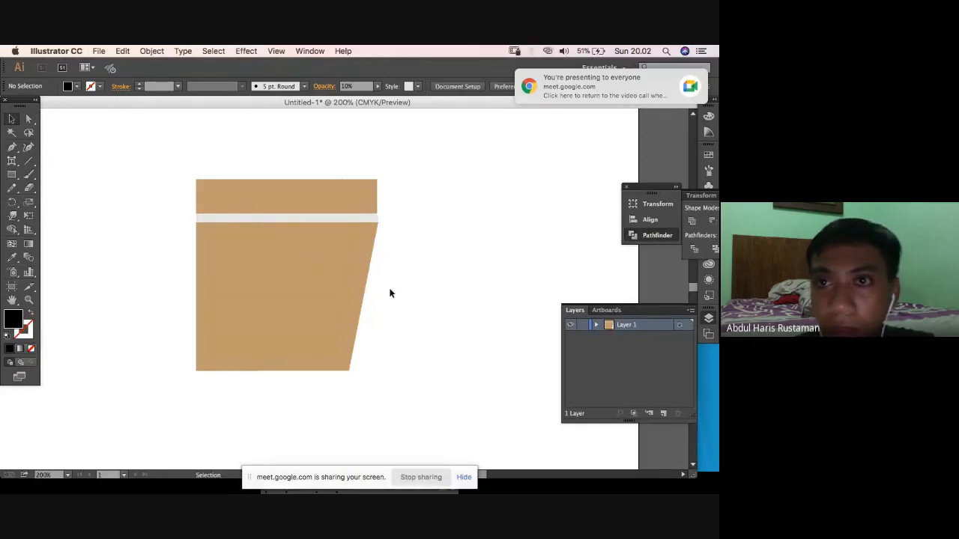
left_click(315, 308)
left_click(411, 337)
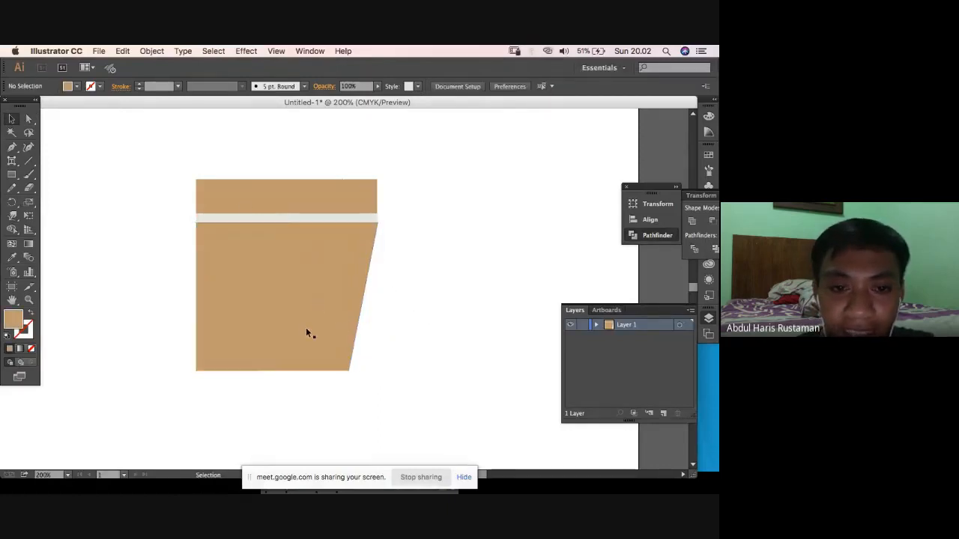
left_click(305, 330)
key("a")
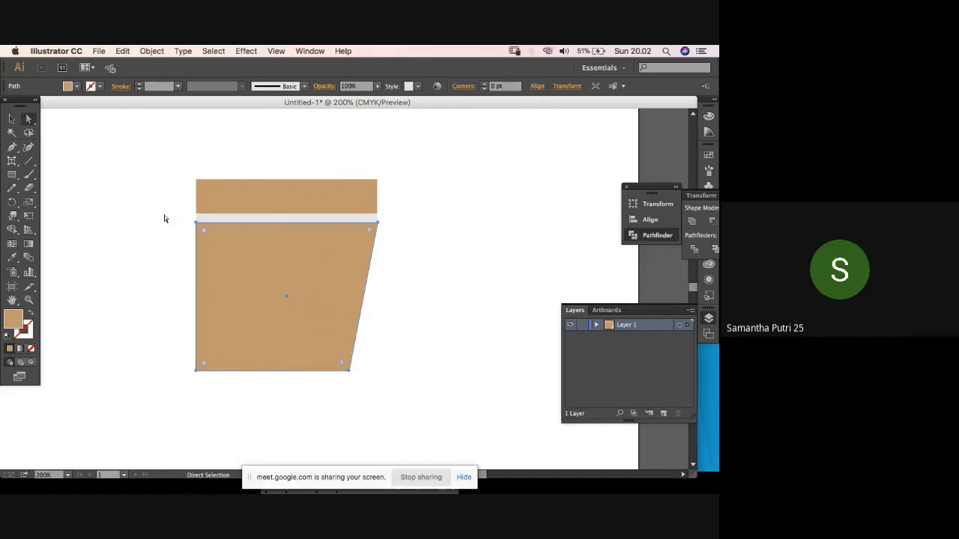
left_click(196, 370)
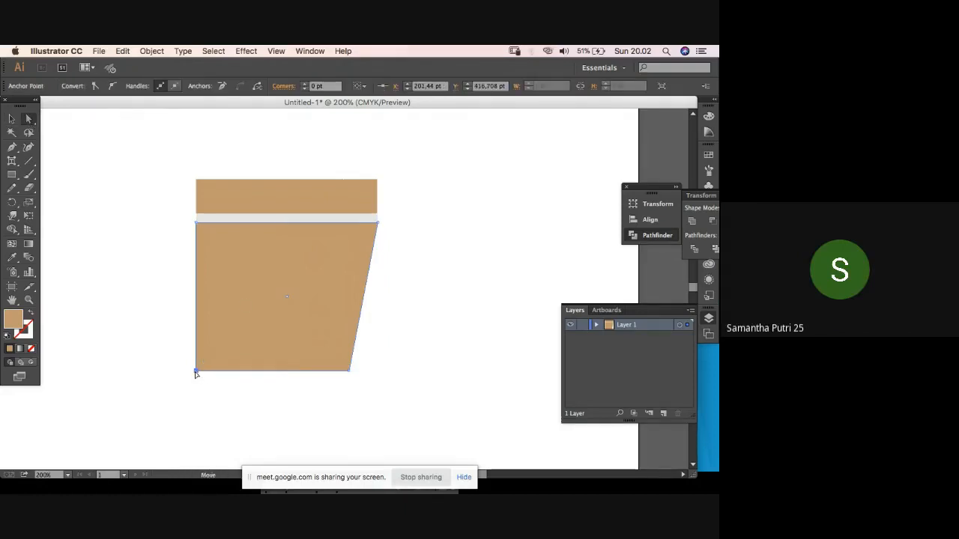
left_click(11, 119)
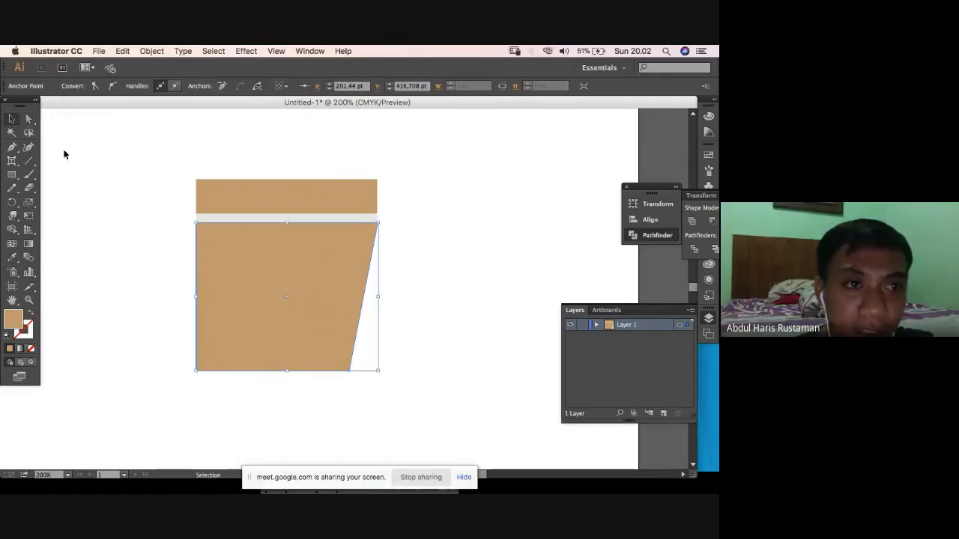
left_click(97, 197)
Reselect the large slanted shape, pick out its top-left corner point, and deselect everything.
left_click(208, 264)
left_click(430, 297)
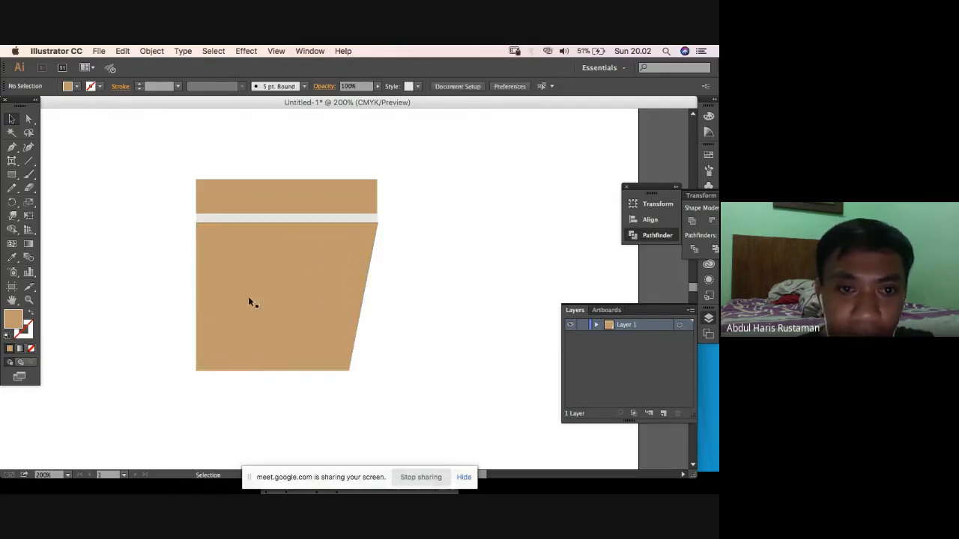
left_click(248, 299)
left_click(28, 119)
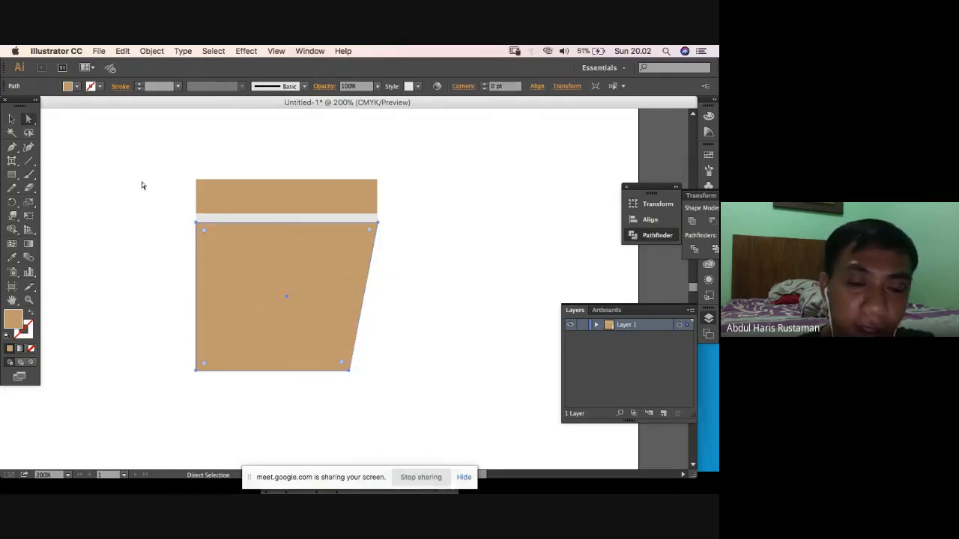
left_click(194, 223)
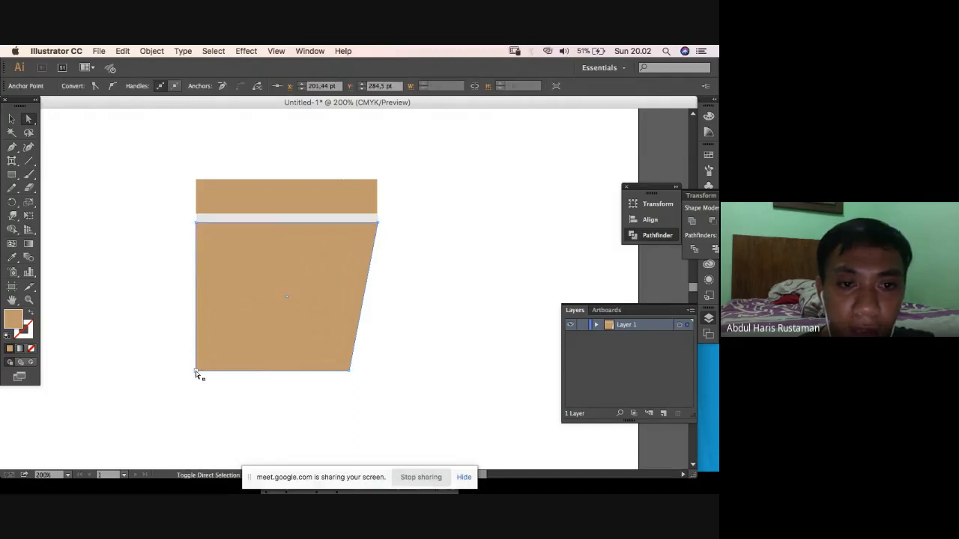
left_click(162, 305)
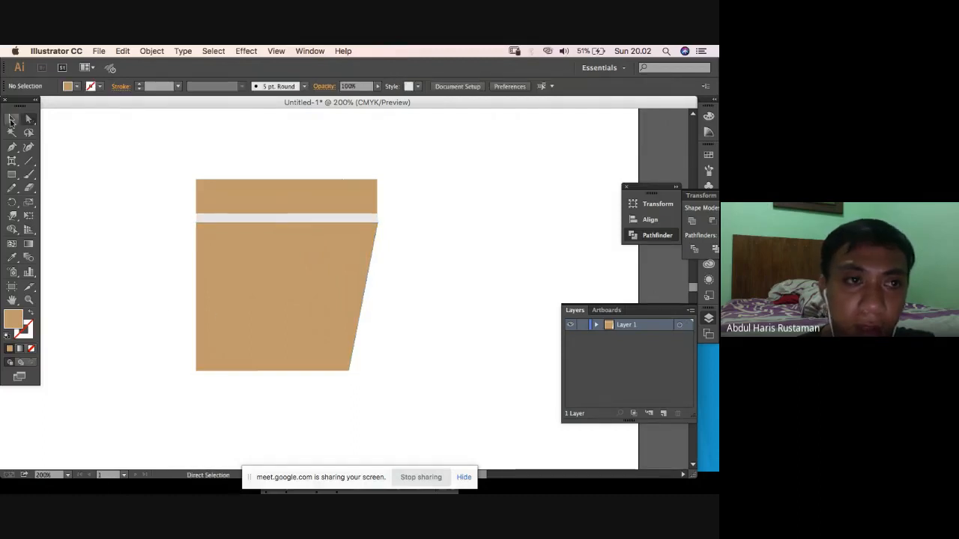
Reflect the front copy of the large slanted shape across the vertical axis and deselect it.
left_click(12, 119)
left_click(308, 285)
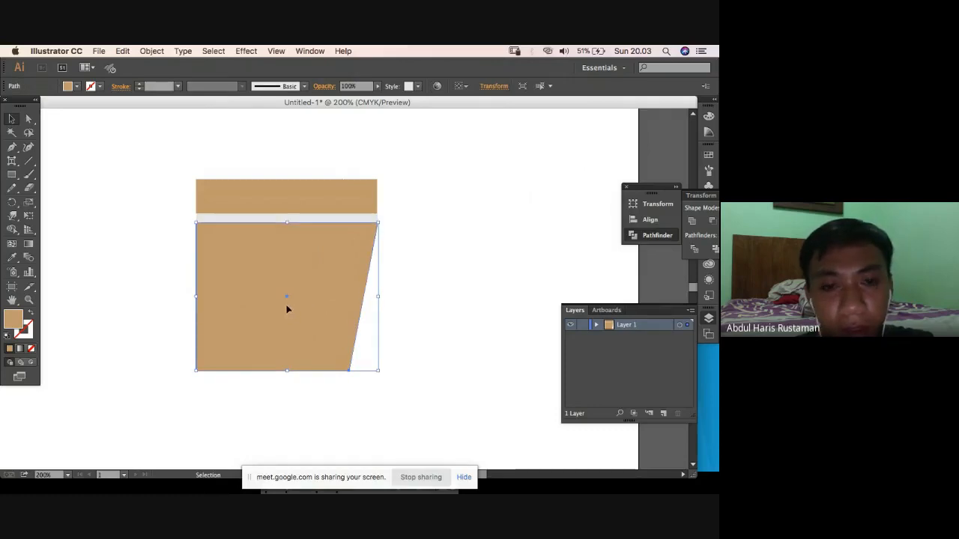
right_click(328, 268)
mouse_move(427, 412)
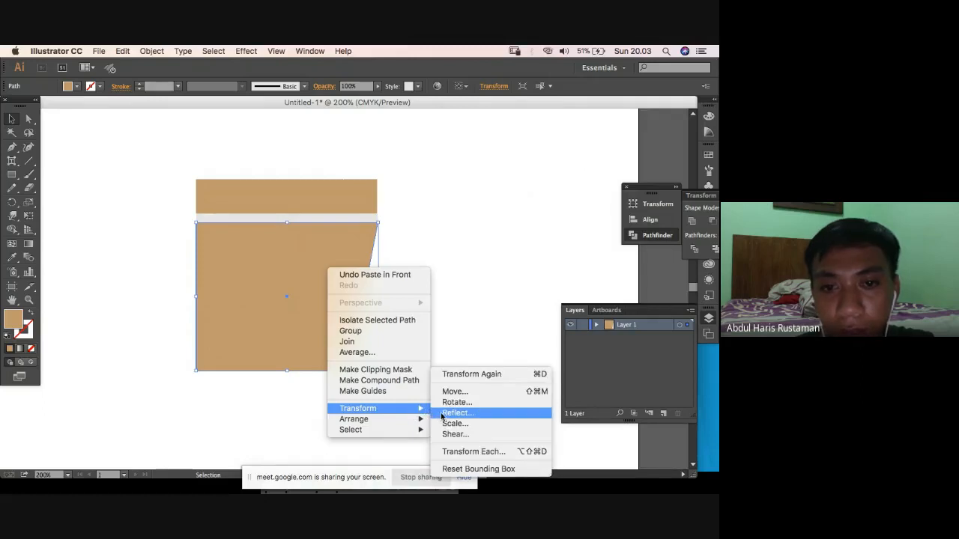
left_click(442, 415)
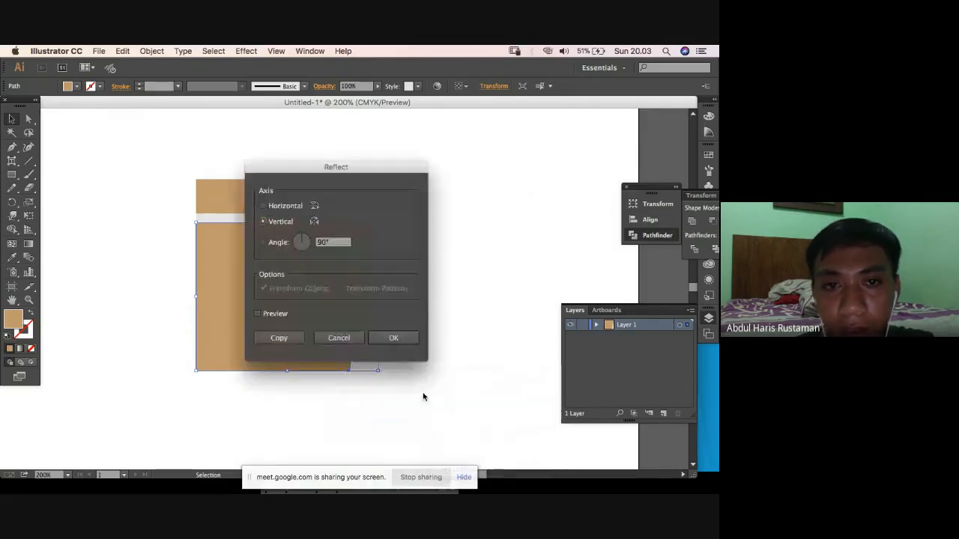
left_click(394, 339)
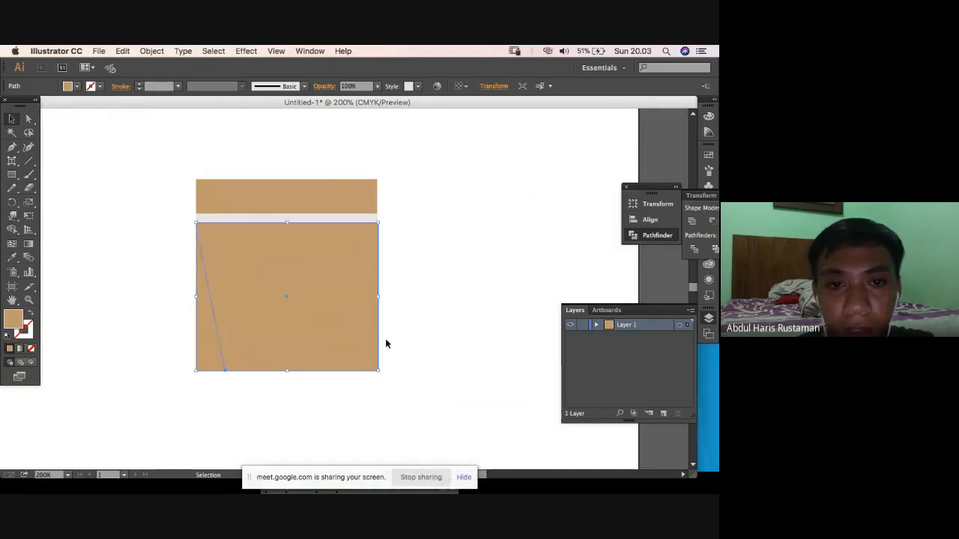
left_click(421, 364)
Select both mirrored slanted shapes and separate their overlapping centre with the Shape Builder tool.
left_click_drag(465, 267, 164, 346)
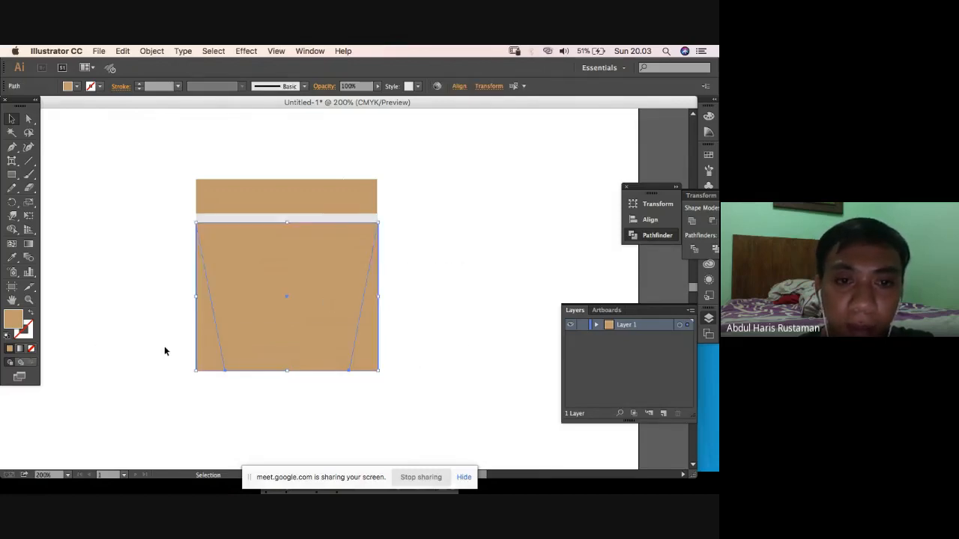
left_click(13, 232)
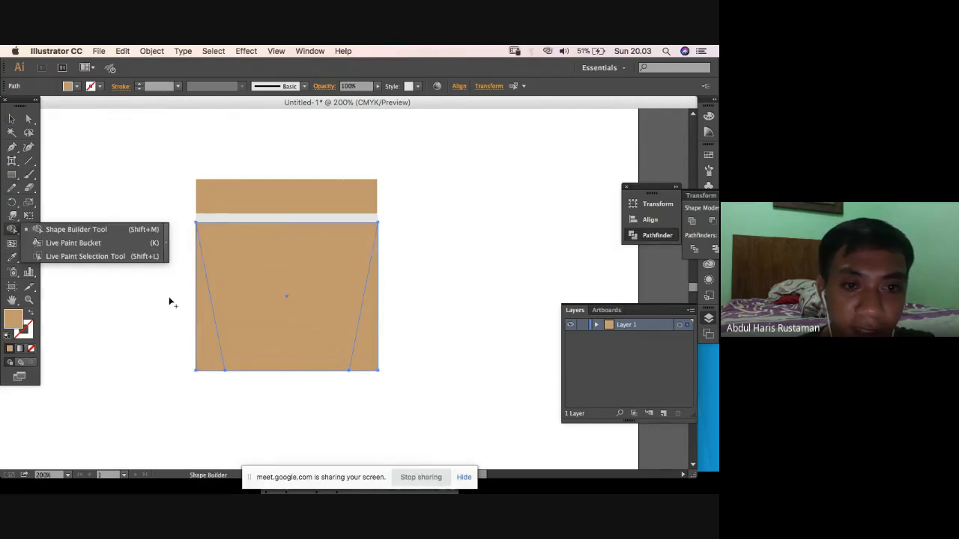
left_click(247, 314)
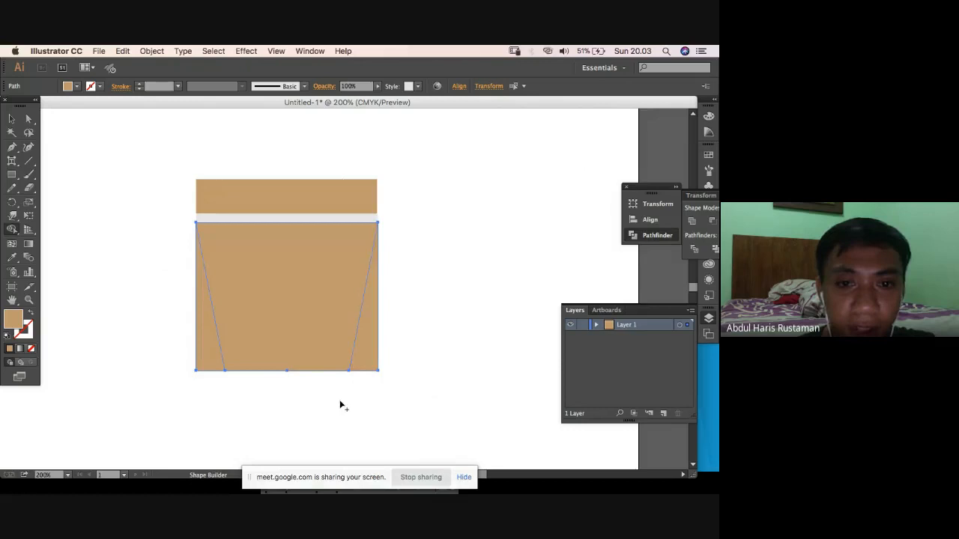
left_click(12, 118)
left_click(155, 258)
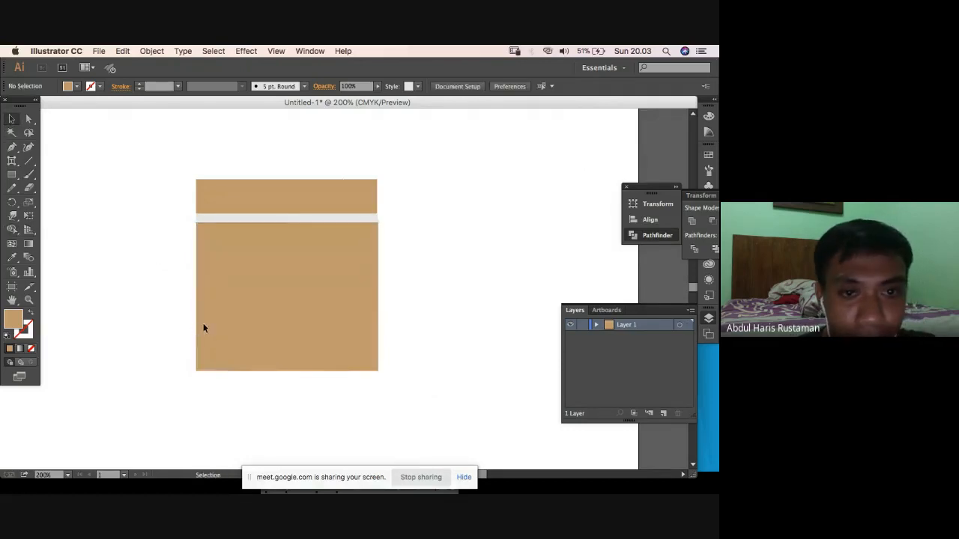
Delete the leftover pieces beside the slanted left and right edges, keeping only the central tapered body.
left_click(203, 328)
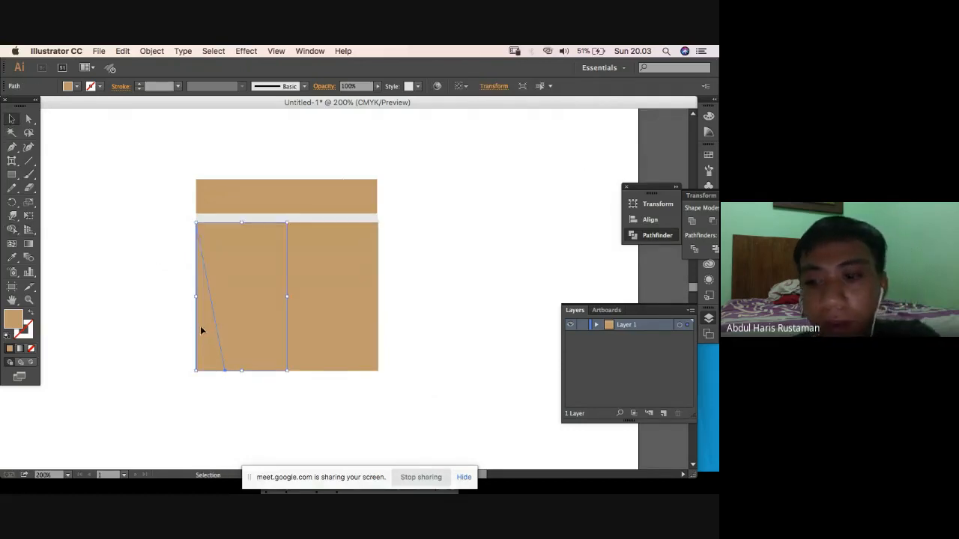
key("Delete")
left_click(367, 351)
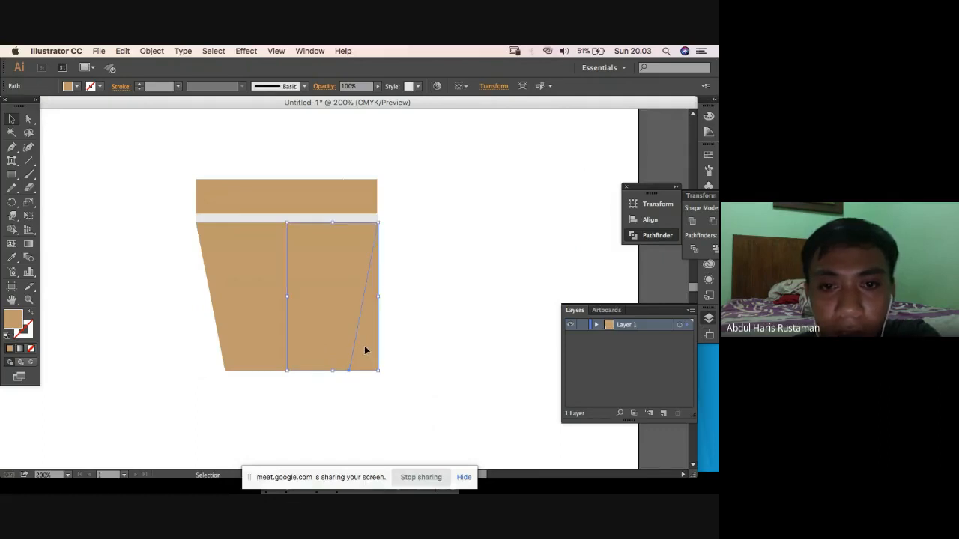
key("Delete")
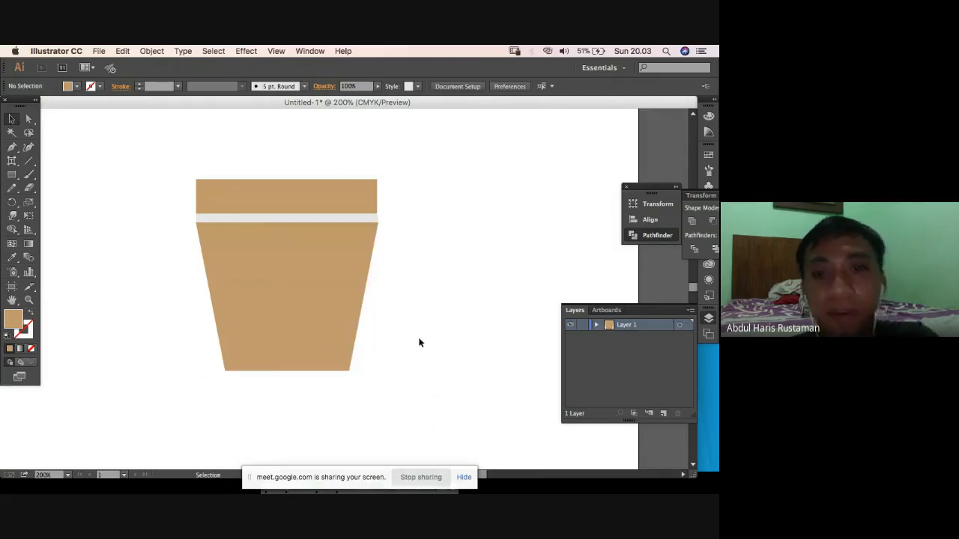
left_click_drag(420, 337, 214, 343)
left_click(480, 315)
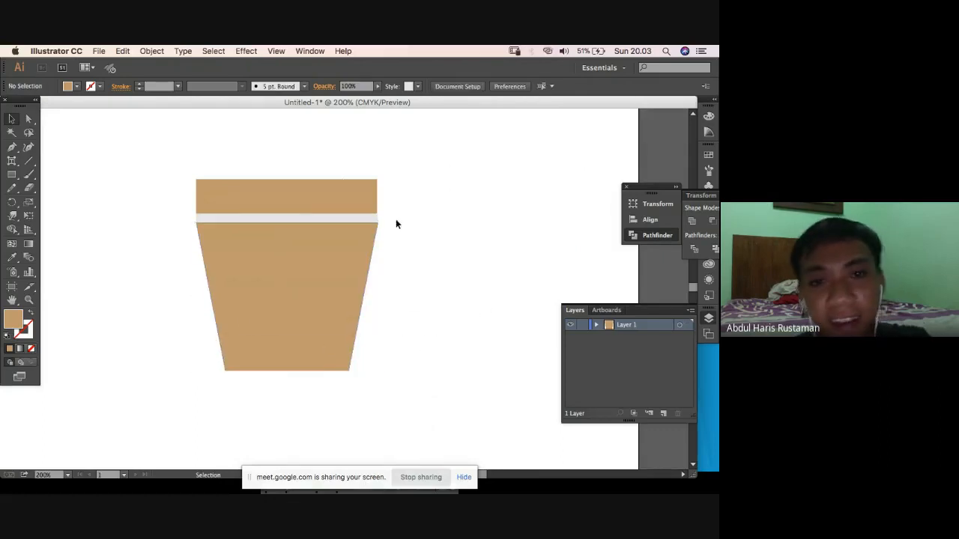
left_click_drag(447, 154, 200, 252)
left_click(450, 177)
left_click_drag(454, 154, 174, 245)
left_click(409, 213)
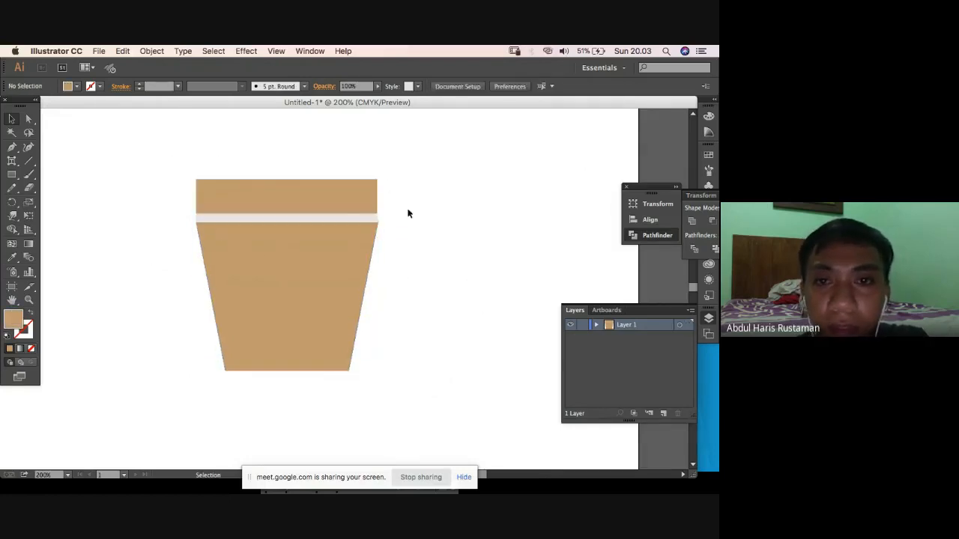
left_click(353, 222)
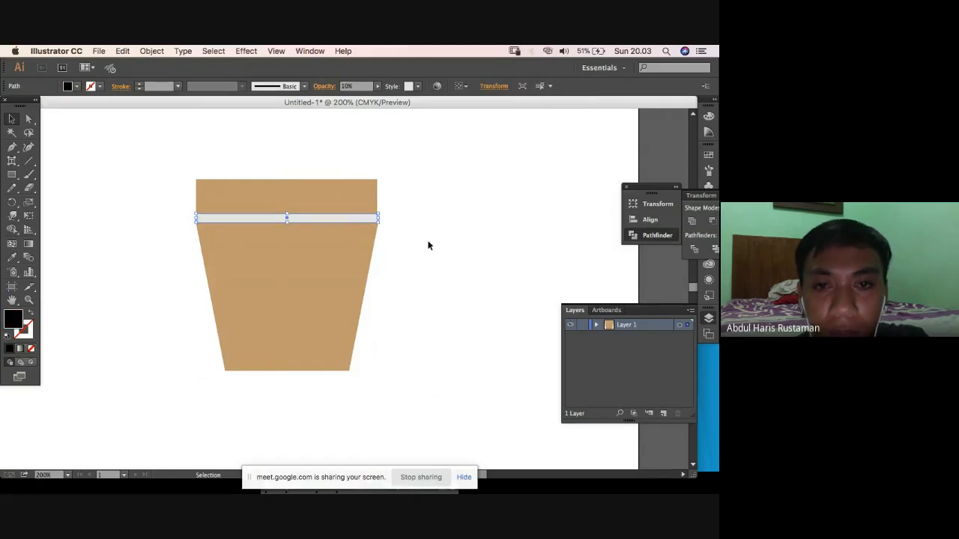
left_click(428, 246)
left_click(374, 217)
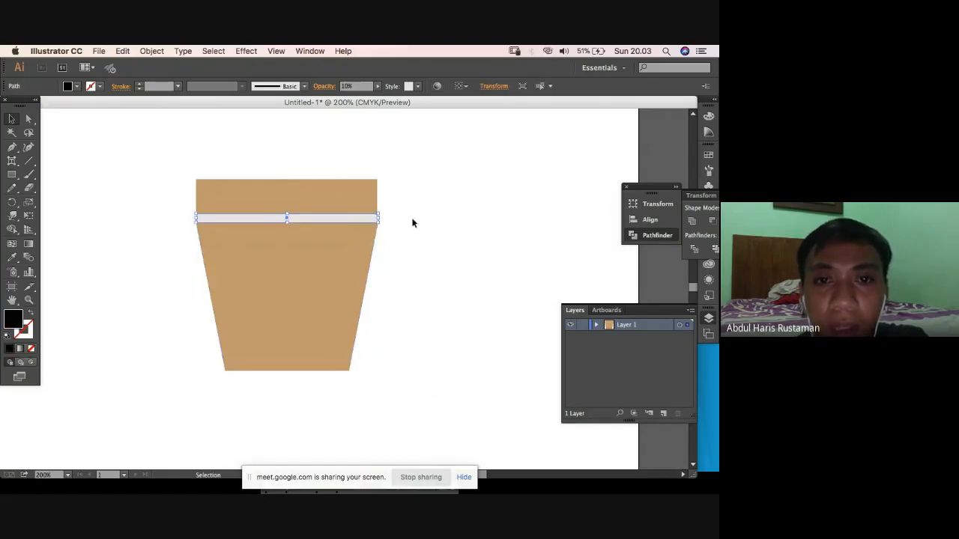
left_click_drag(179, 141, 378, 222)
left_click(413, 221)
left_click(362, 213)
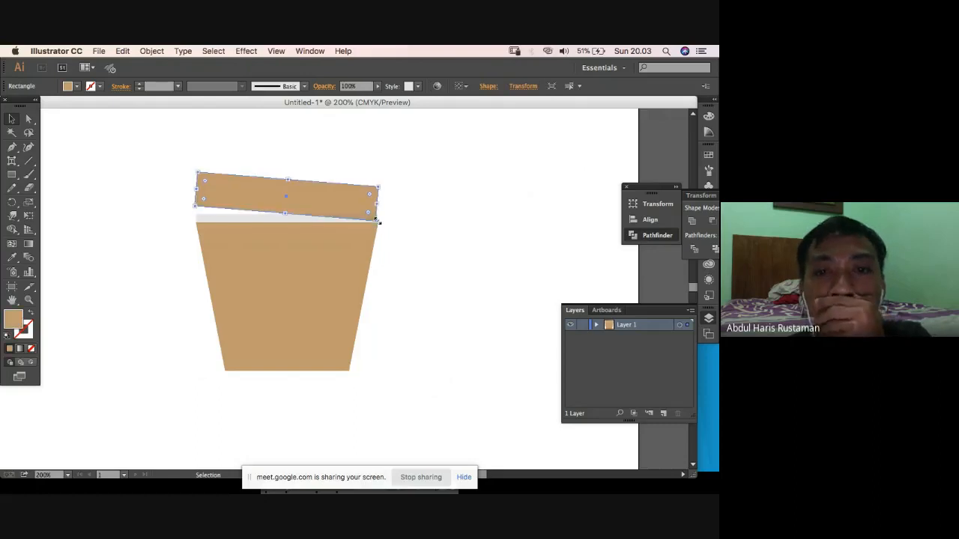
key("super+z")
Widen the top rectangle slightly so its right edge lines up with the tapered body's upper-right corner.
scroll(393, 215, "up", 5)
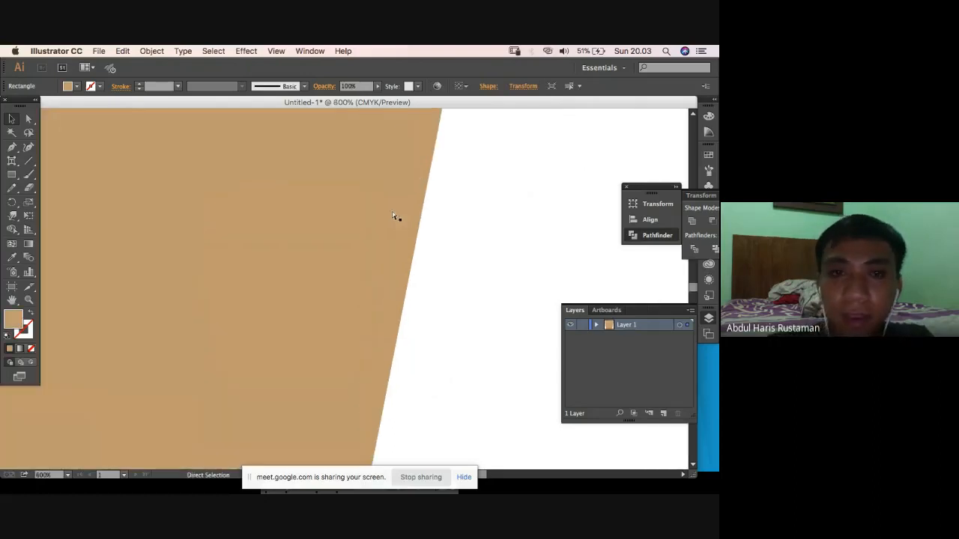
left_click(463, 304)
left_click(407, 295)
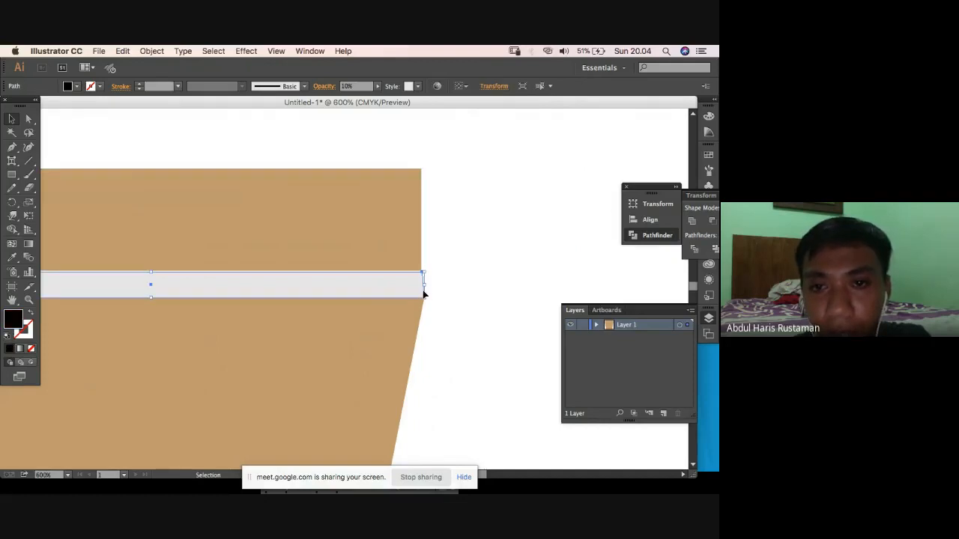
left_click(412, 247)
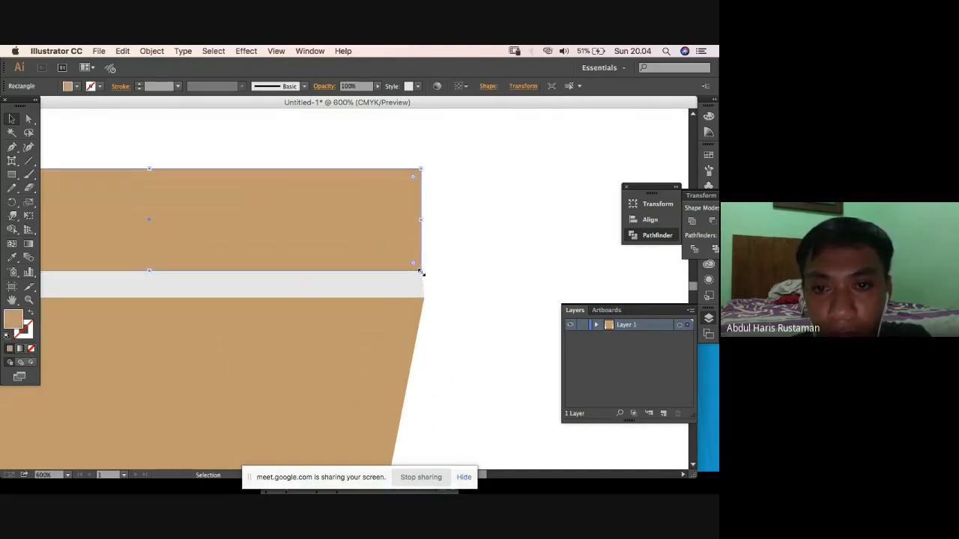
left_click_drag(422, 220, 424, 221)
Move the shadow strip's upper-right corner point flush with the right edge of the top rectangle.
left_click(396, 277)
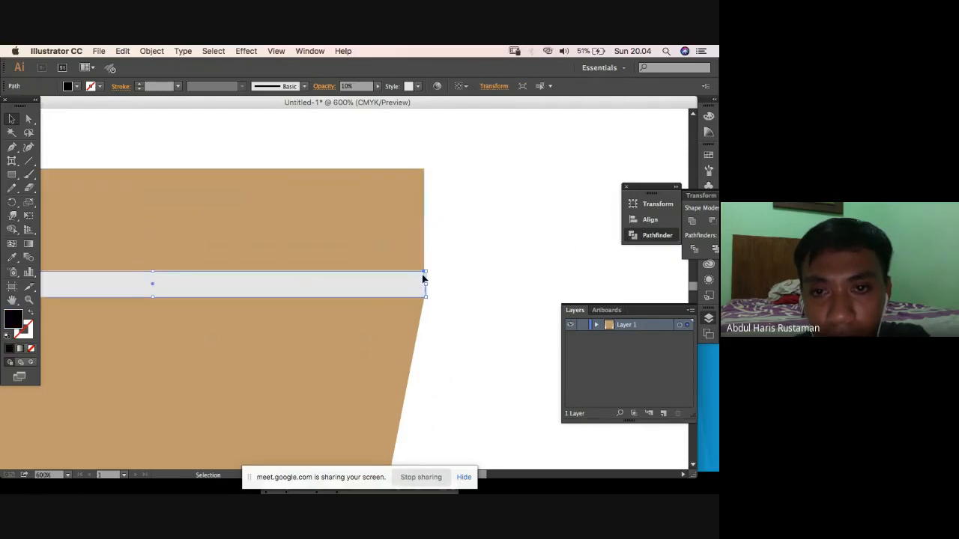
left_click_drag(414, 273, 412, 273)
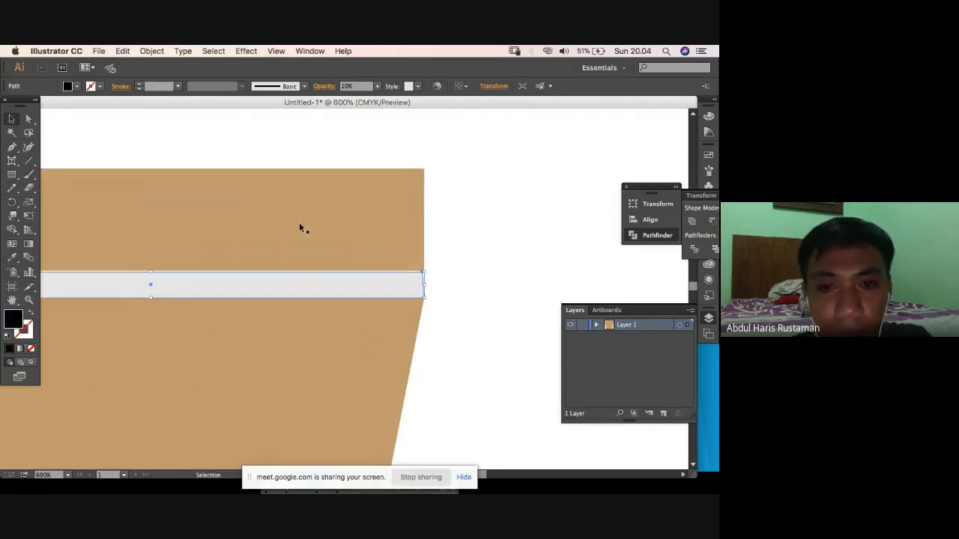
left_click(29, 119)
left_click(422, 272)
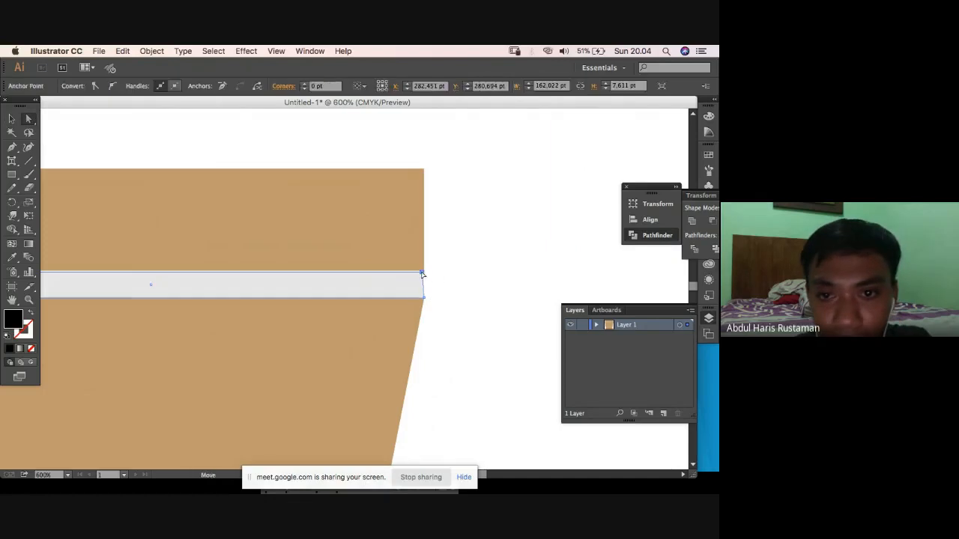
left_click(443, 280)
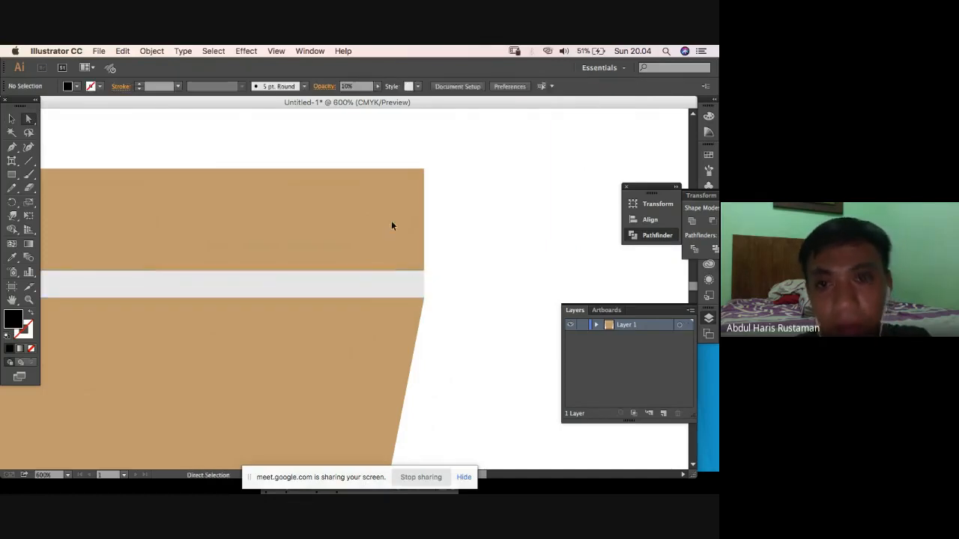
left_click(391, 225)
left_click(471, 262)
Try rounding all corners of the tapered body to 7.61 pt, and undo the changes.
key("super+minus")
key("super+minus")
key("super+minus")
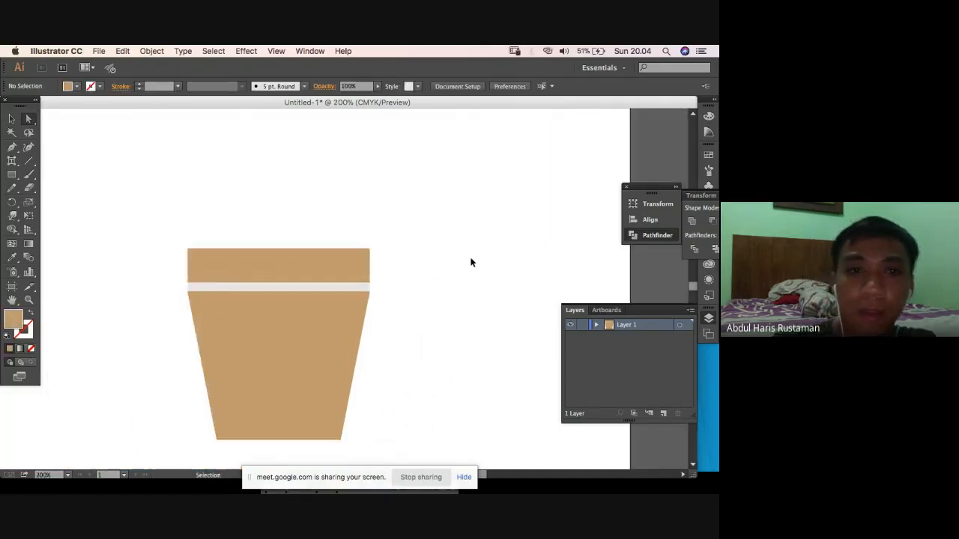
key("space")
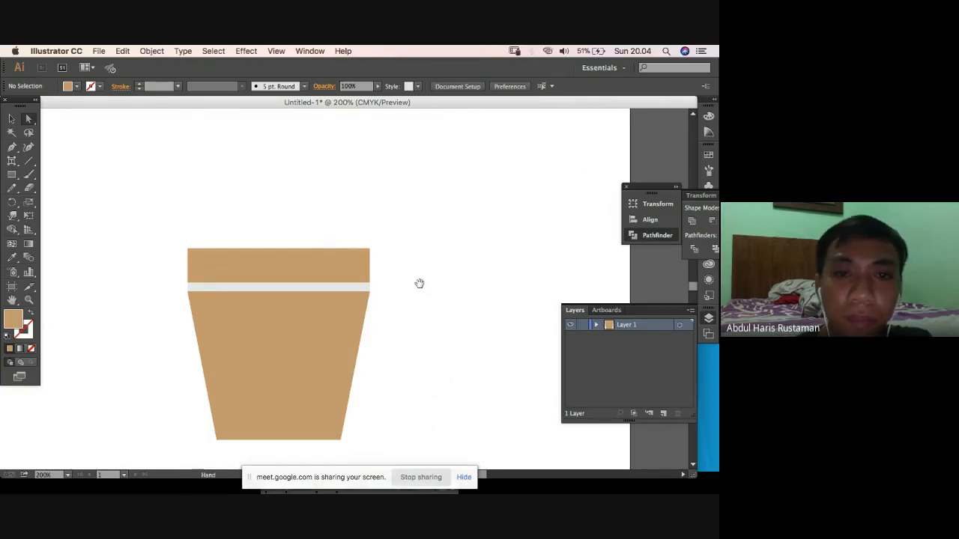
left_click_drag(419, 283, 403, 241)
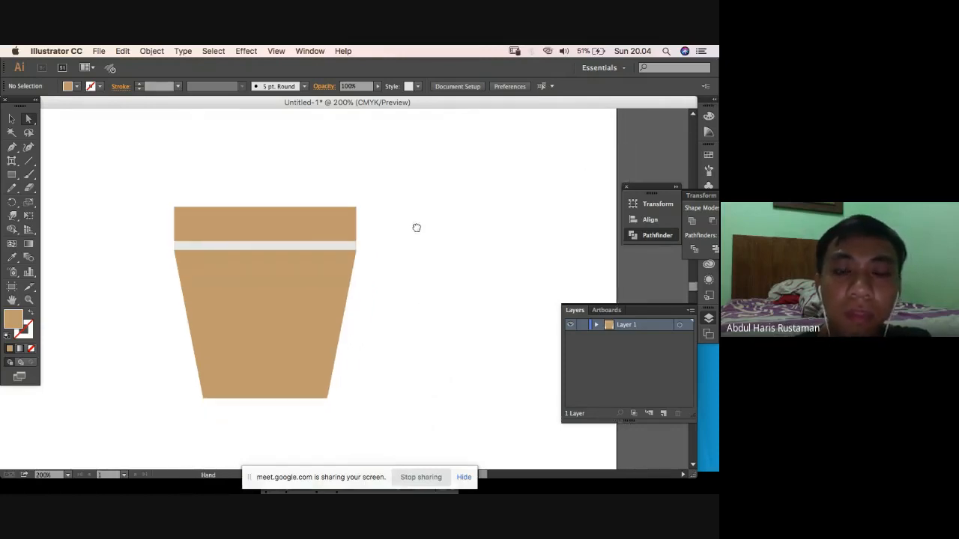
left_click(297, 337)
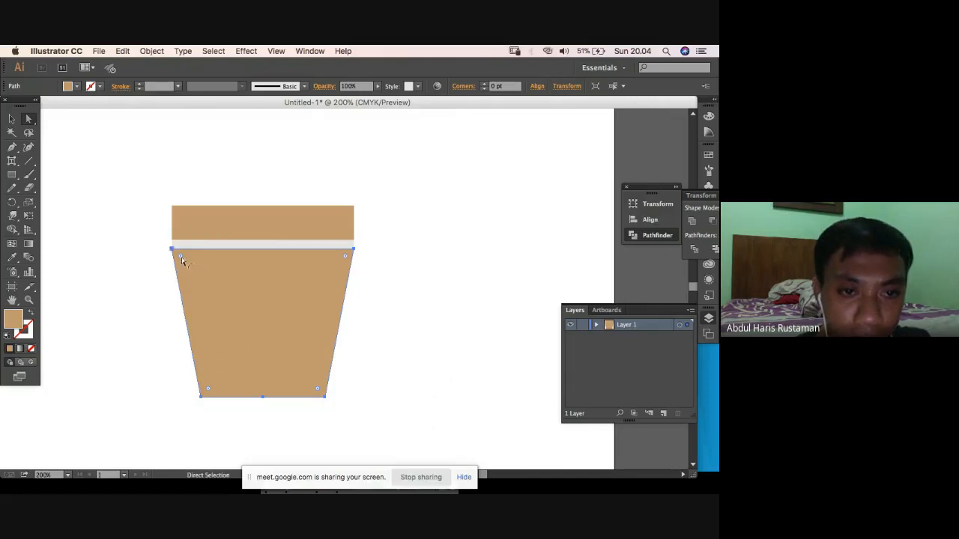
left_click_drag(209, 389, 210, 388)
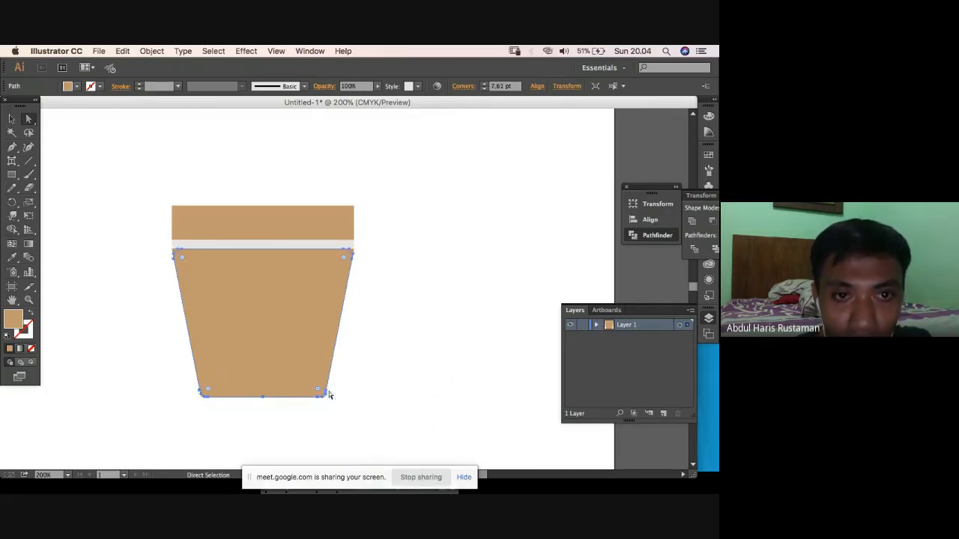
left_click(368, 388)
left_click(280, 357)
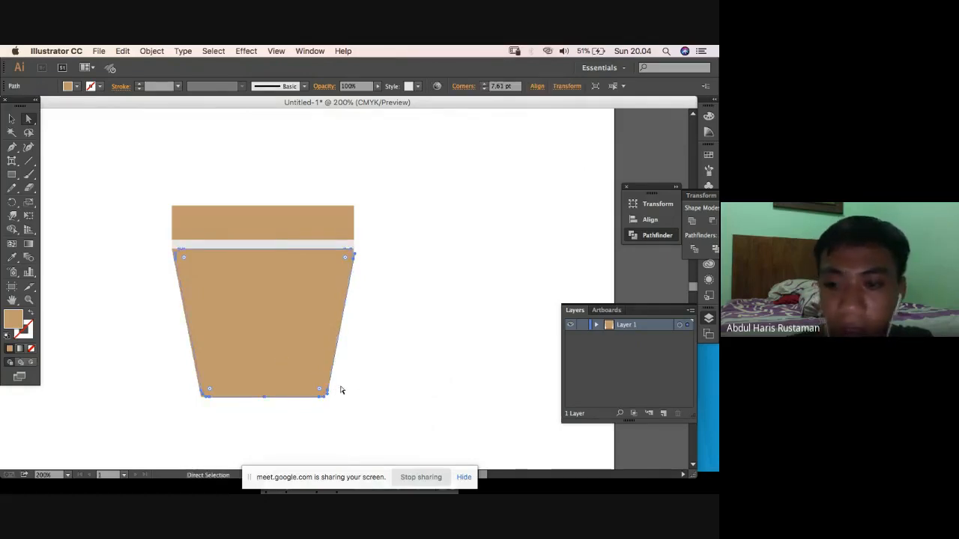
key("super+z")
key("super+z")
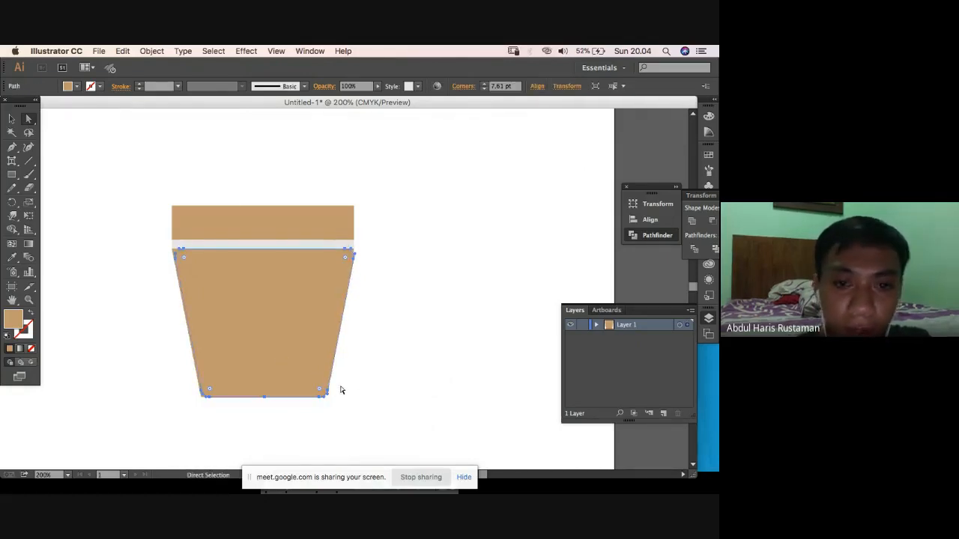
Try rounding all corners of the tapered body to 18.65 pt, and undo the rounding.
left_click(355, 326)
key("v")
left_click(335, 328)
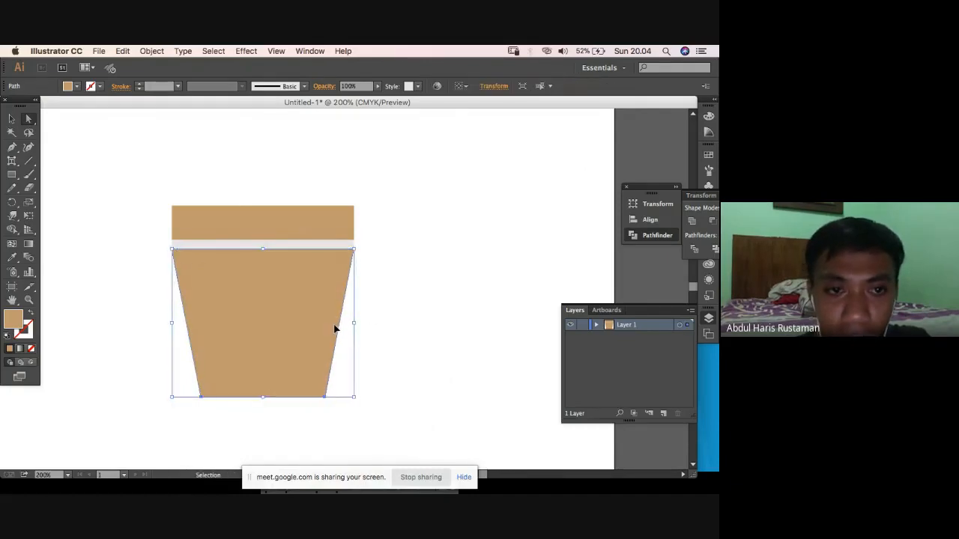
key("a")
left_click(338, 326)
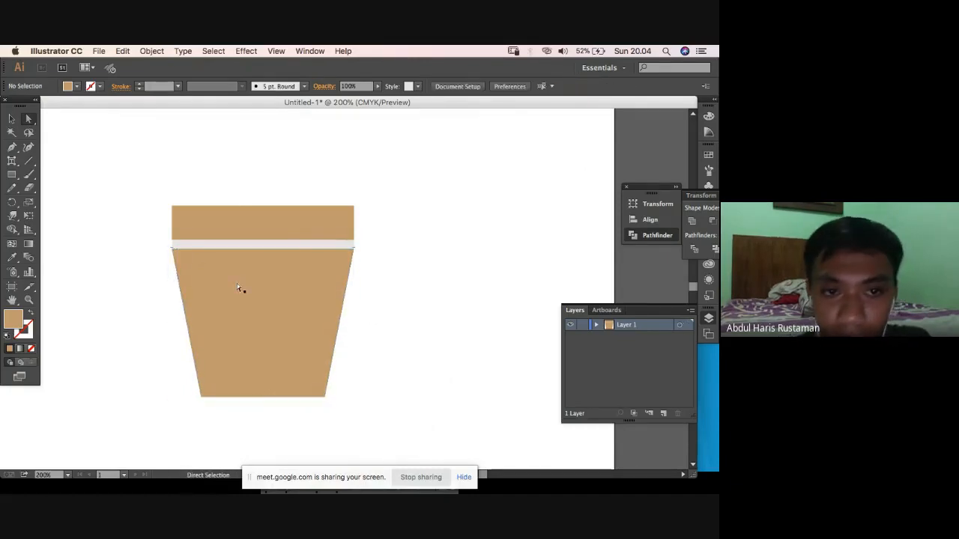
left_click(243, 303)
left_click_drag(208, 390, 222, 383)
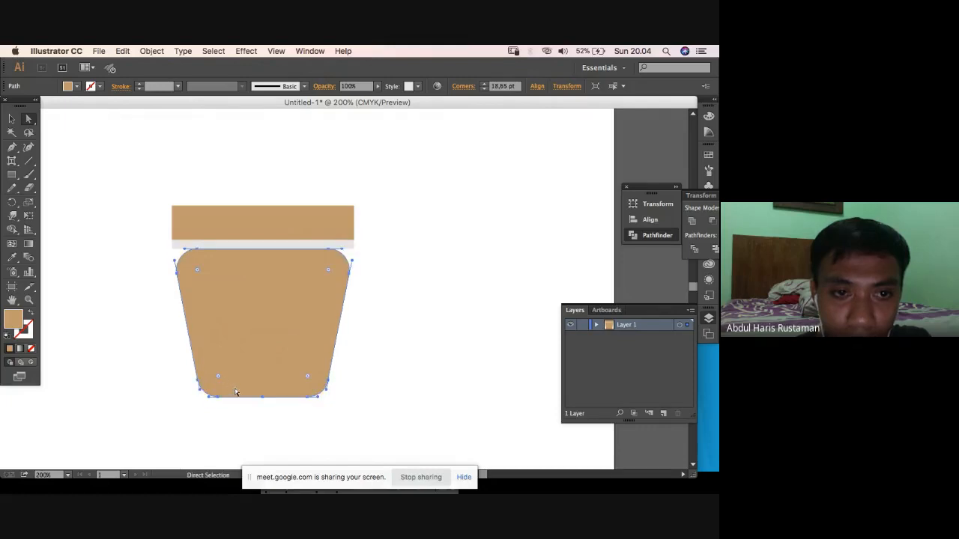
left_click(391, 310)
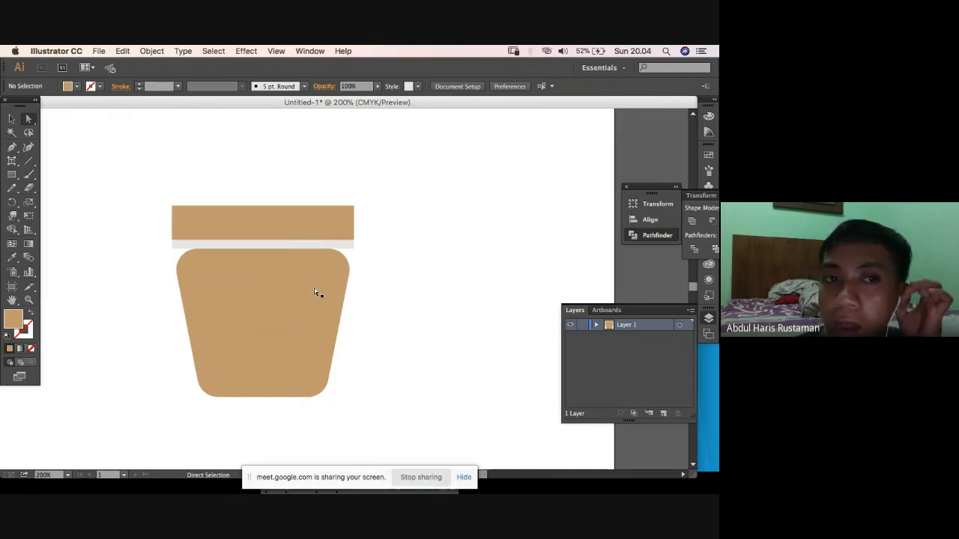
key("super+z")
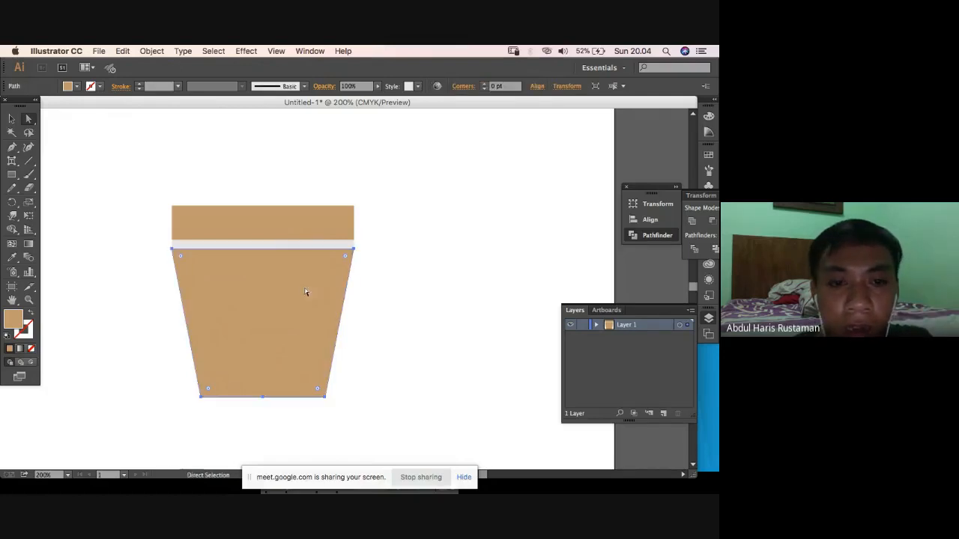
Try rounding all corners of the tapered body to 6.77 pt, and undo the rounding.
left_click(384, 382)
left_click(319, 388)
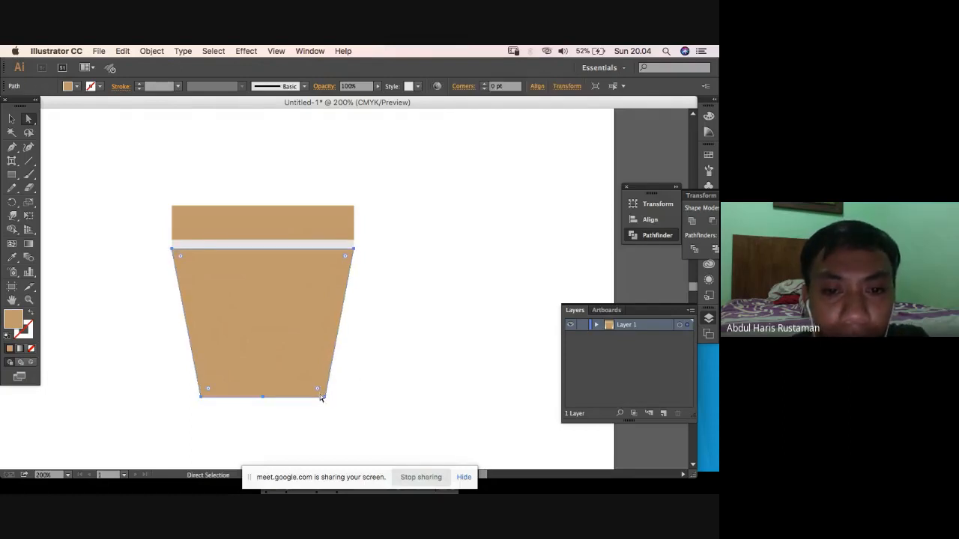
left_click_drag(317, 388, 321, 394)
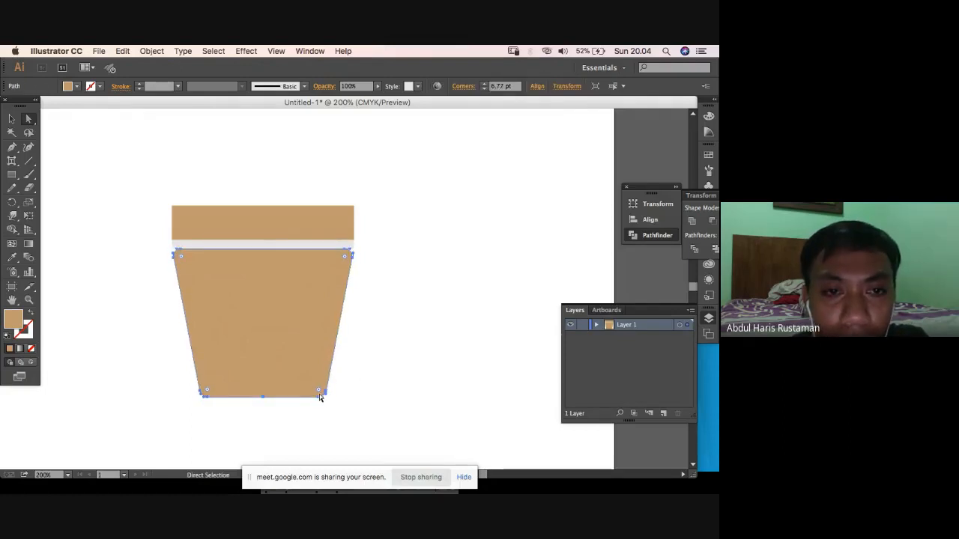
left_click(341, 400)
Try rounding only the tapered body's lower-right corner to 13.43 pt, and undo the rounding.
left_click(324, 396)
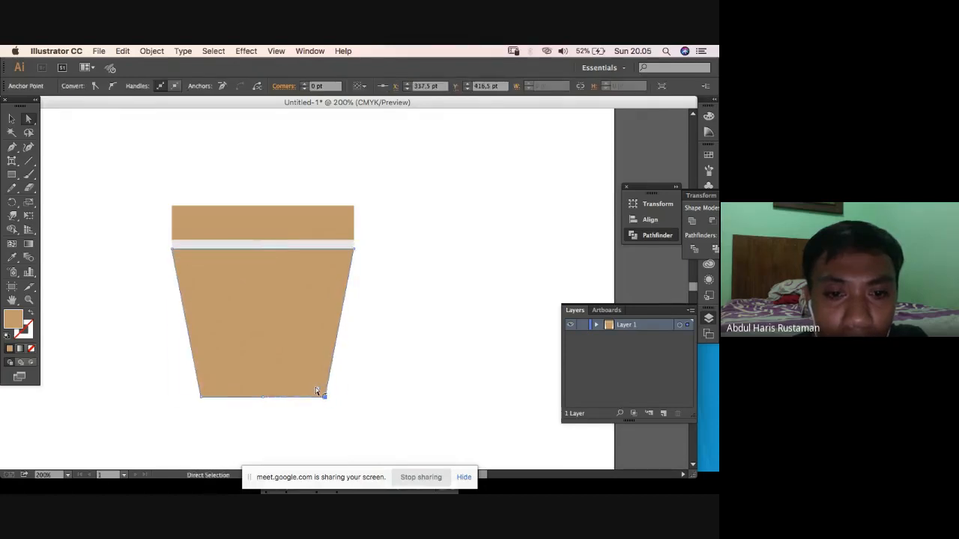
left_click_drag(319, 390, 316, 387)
left_click(343, 389)
key("super+z")
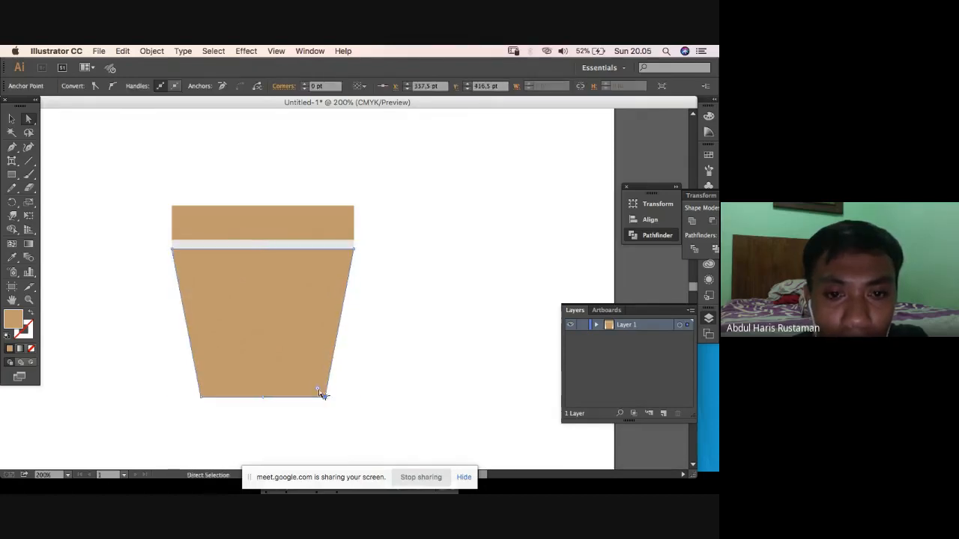
left_click_drag(316, 385, 313, 382)
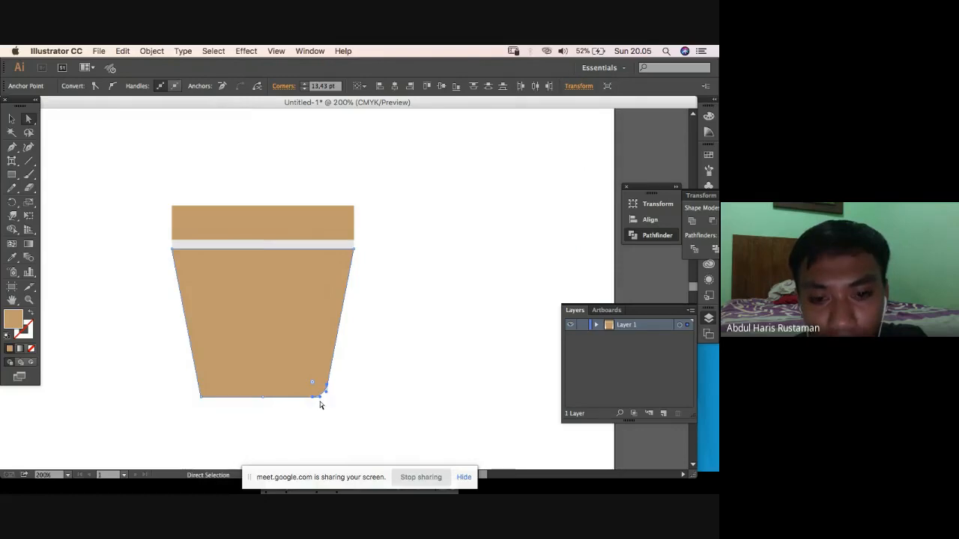
key("super+z")
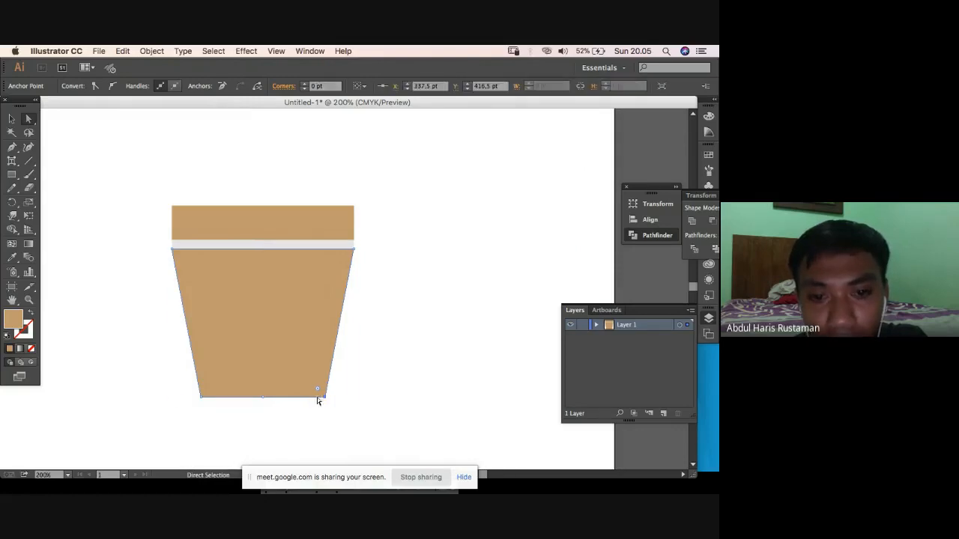
Try rounding all corners of the tapered body to about 8.1 pt, and undo the rounding.
left_click(203, 391)
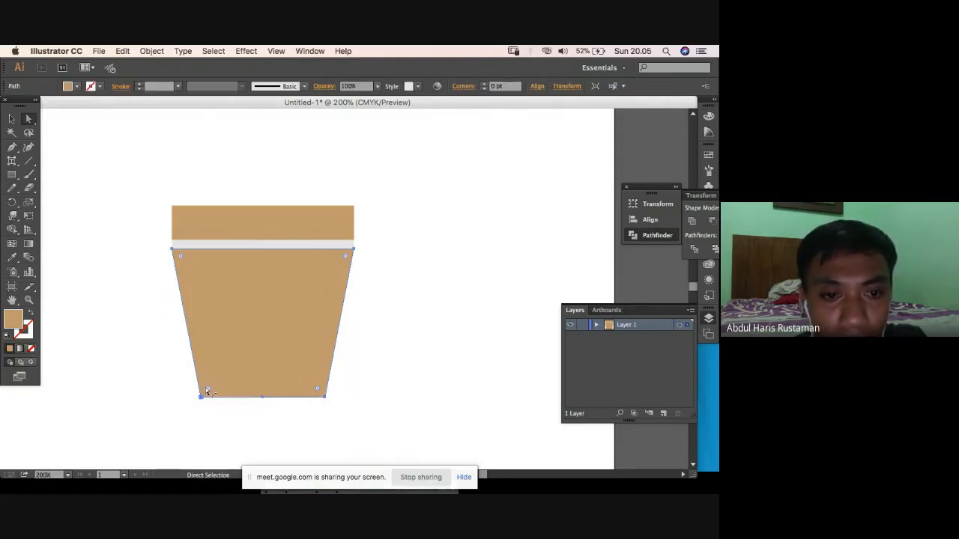
left_click_drag(209, 391, 223, 395)
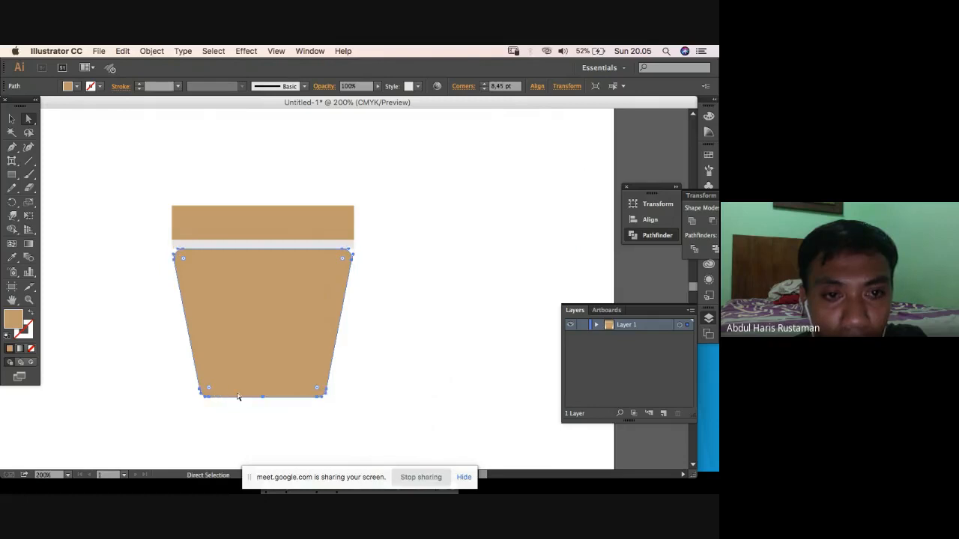
left_click_drag(317, 390, 331, 387)
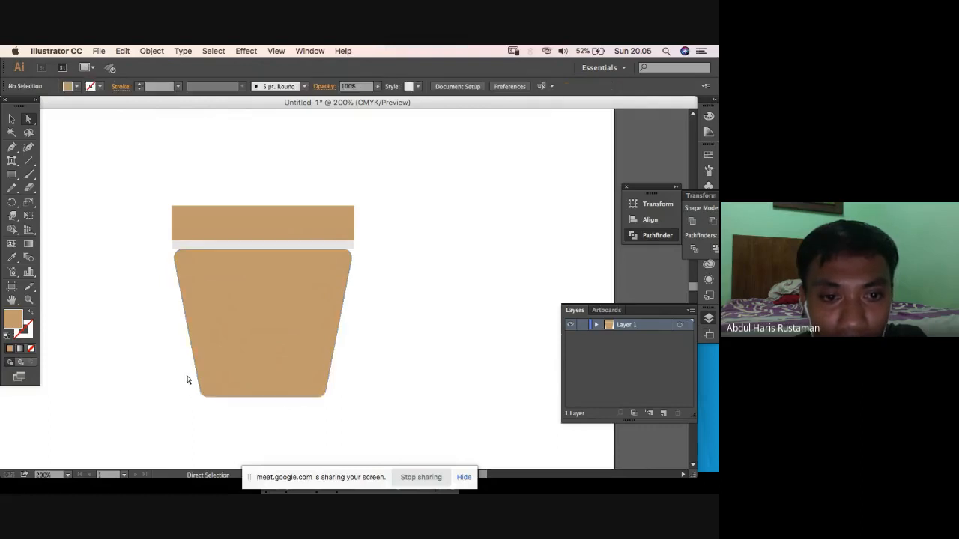
left_click_drag(187, 376, 330, 417)
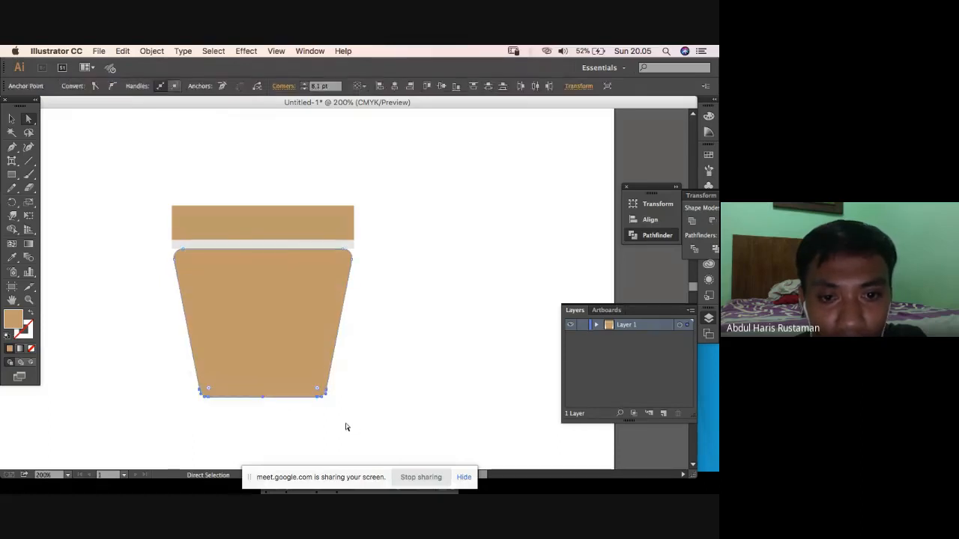
left_click(213, 389)
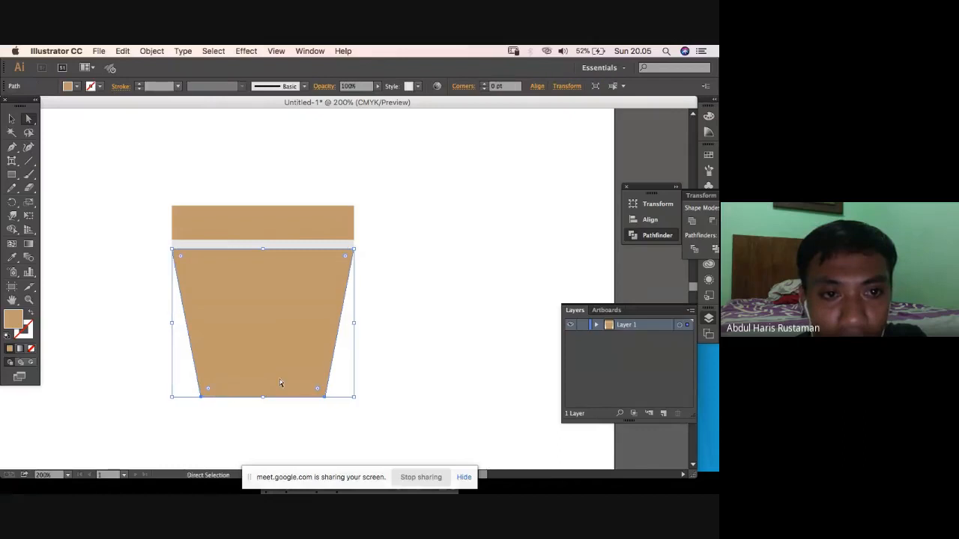
Select the tapered body's two bottom corner points and round only those corners generously, leaving the body deselected.
left_click(364, 378)
left_click_drag(325, 392, 160, 413)
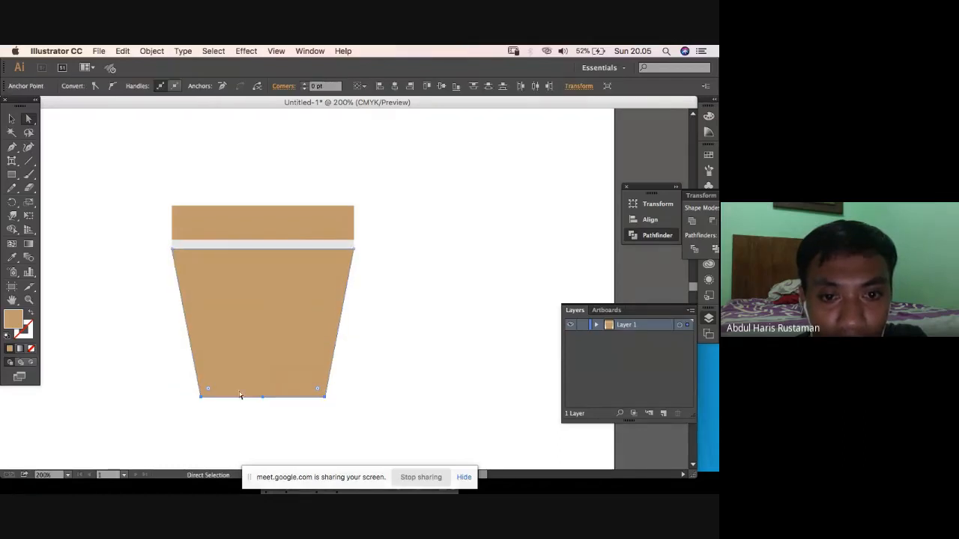
left_click_drag(317, 389, 306, 376)
left_click(374, 411)
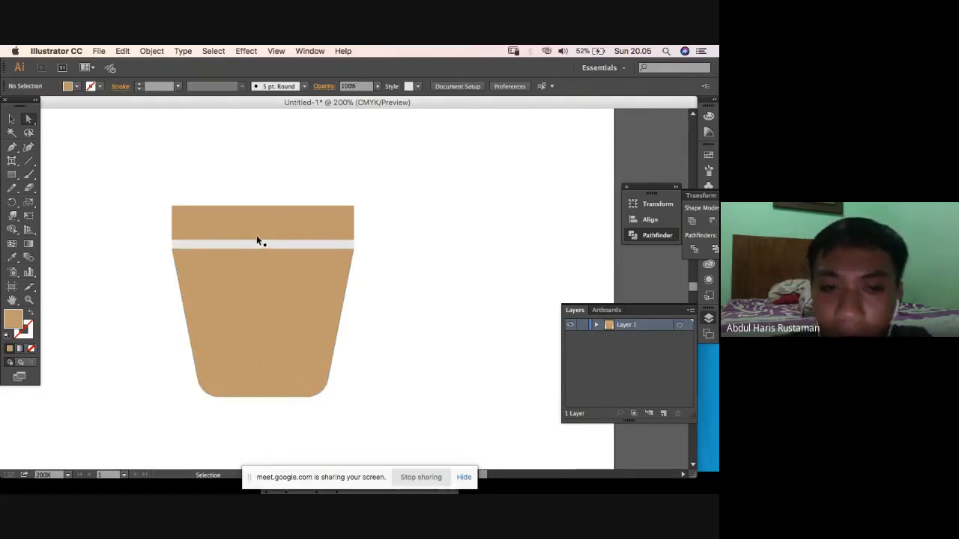
Examine the pot's overall shape and rounded bottom at magnifications between 66.67% and 150%.
key("super+1")
key("super+equal")
key("super+minus")
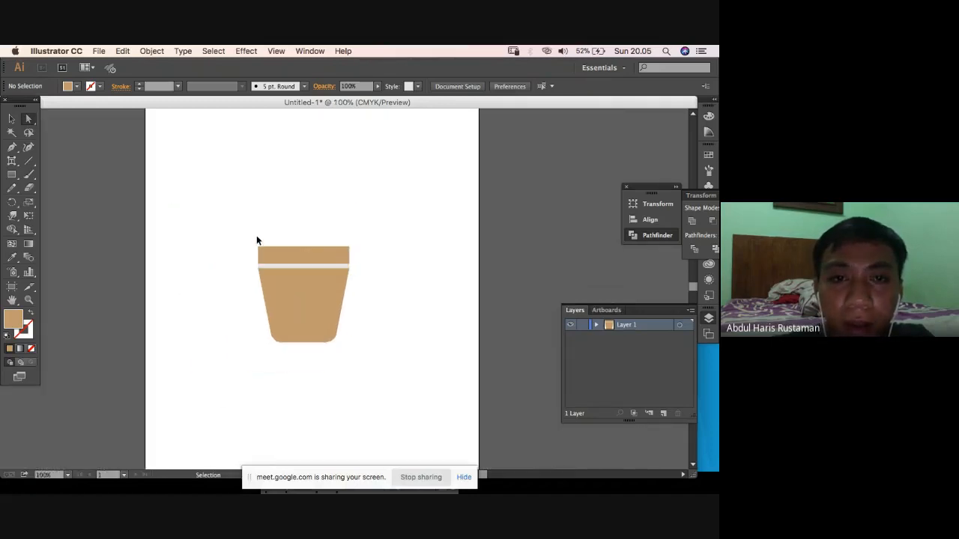
key("super+equal")
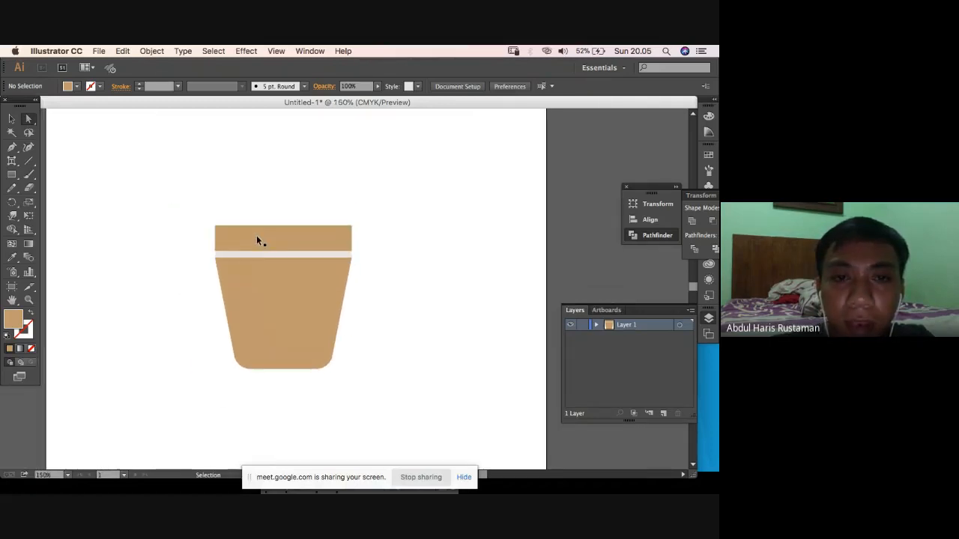
key("a")
key("super+minus")
key("super+minus")
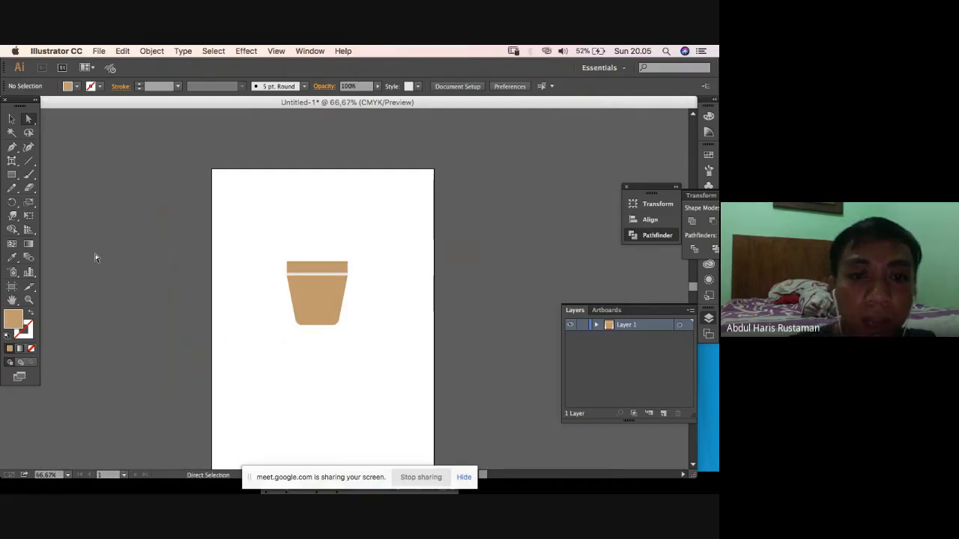
key("super+equal")
key("super+equal")
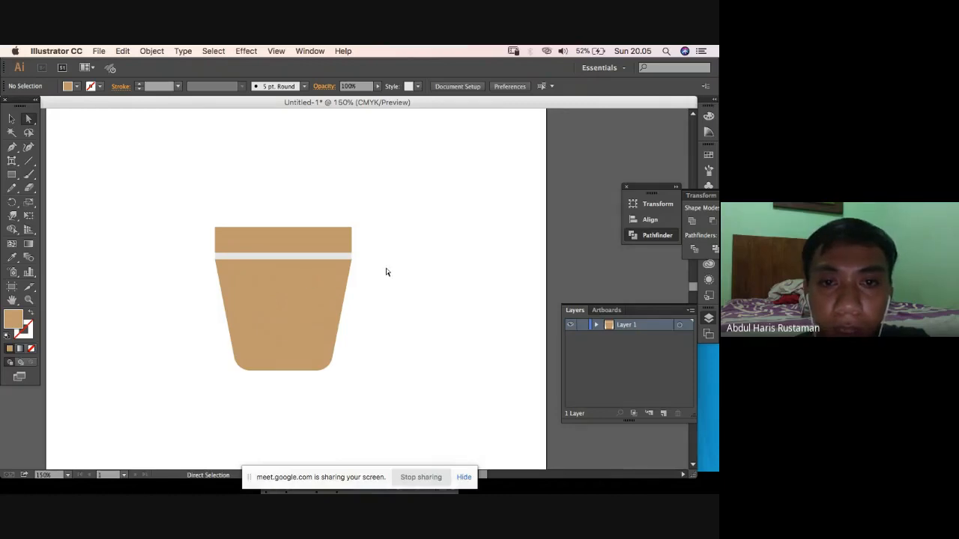
left_click_drag(171, 165, 404, 437)
left_click(386, 413)
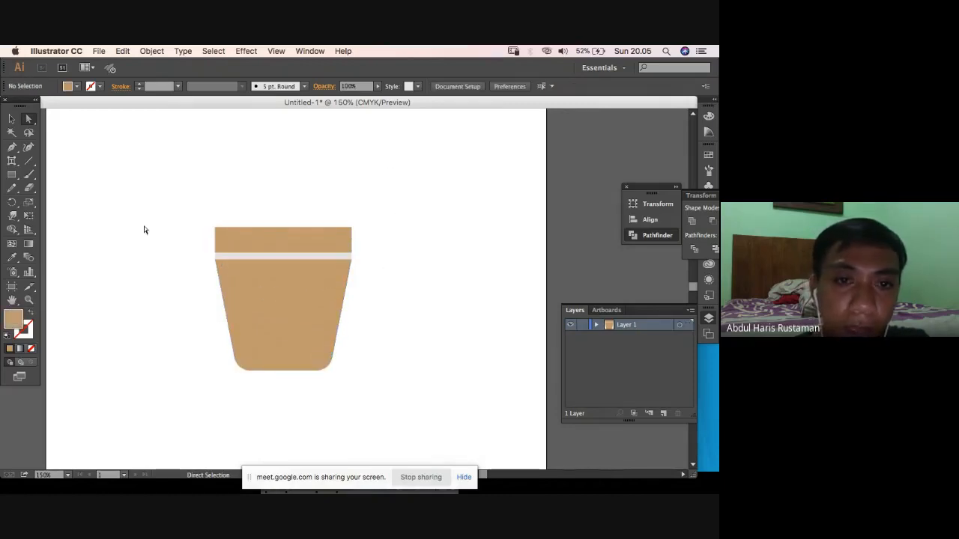
Draw a tall rectangle from the pot's vertical centre past its right, top and bottom edges, and fill it with black.
left_click(12, 175)
left_click_drag(414, 185, 283, 408)
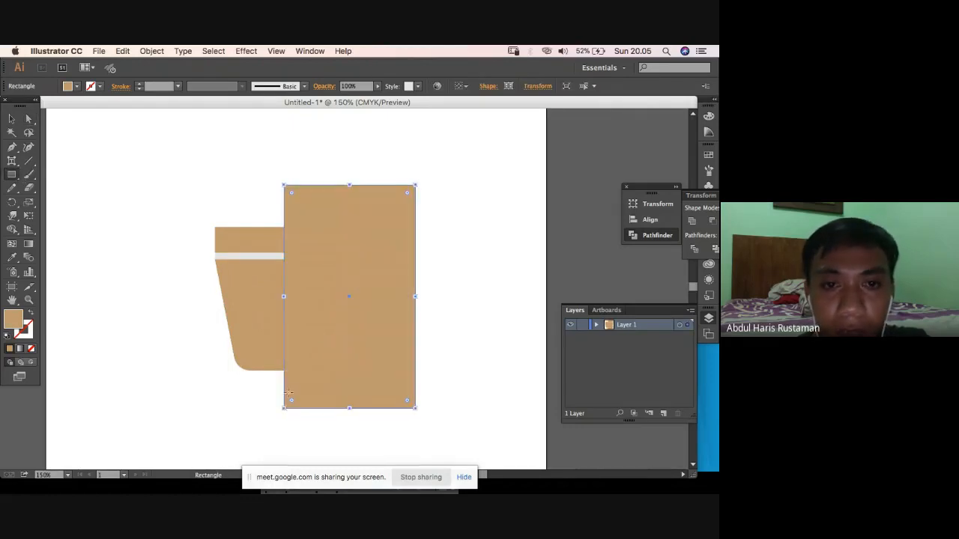
left_click(77, 87)
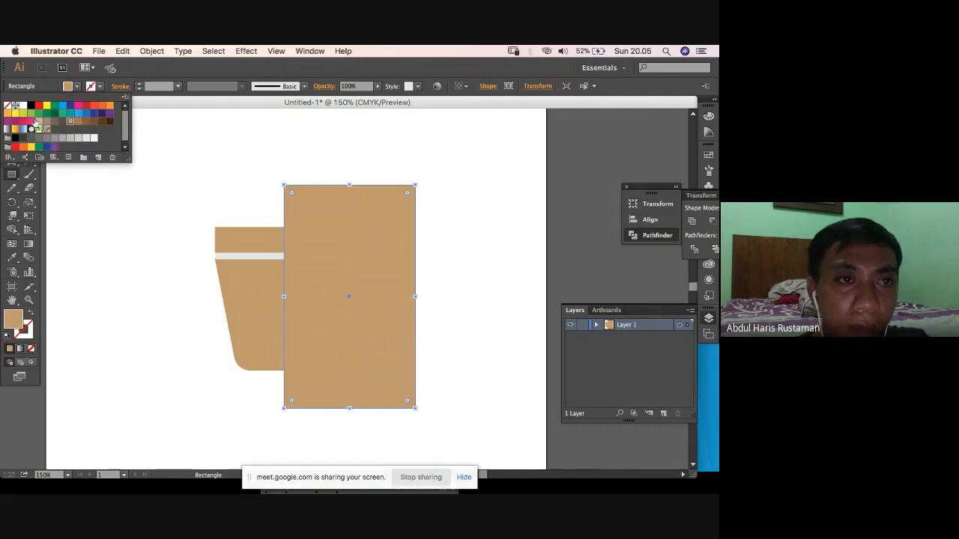
left_click(31, 105)
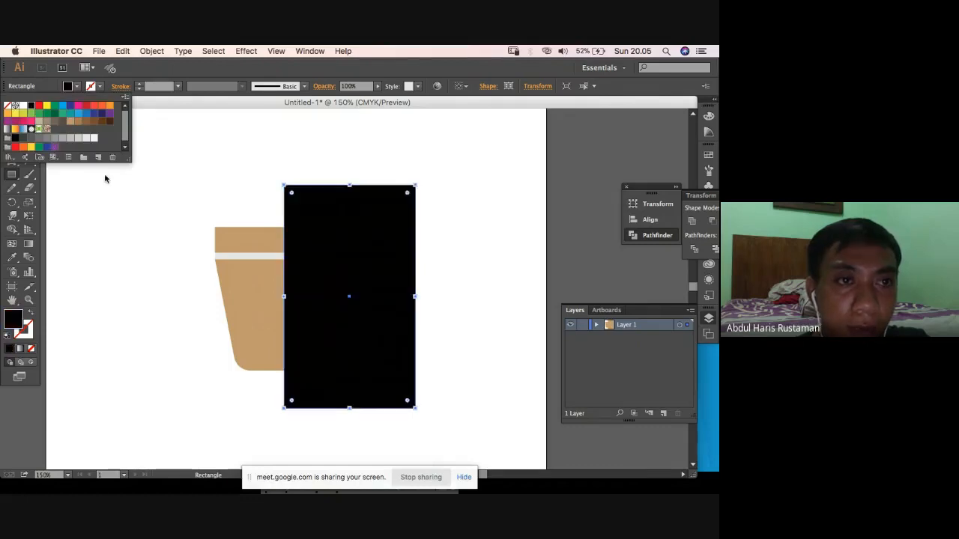
left_click(254, 62)
Set the black rectangle's opacity to 10% and deselect it.
left_click(375, 87)
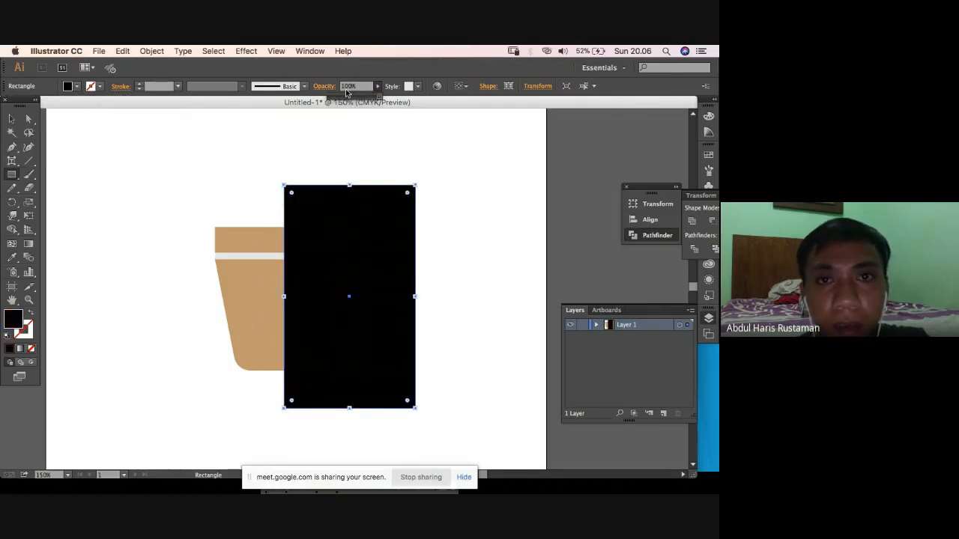
left_click(358, 88)
type("1")
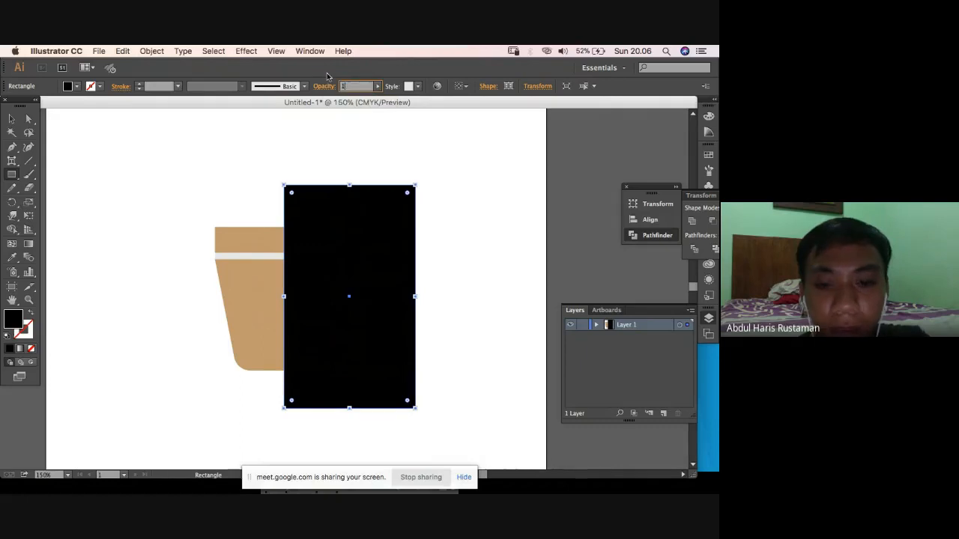
key("Return")
key("v")
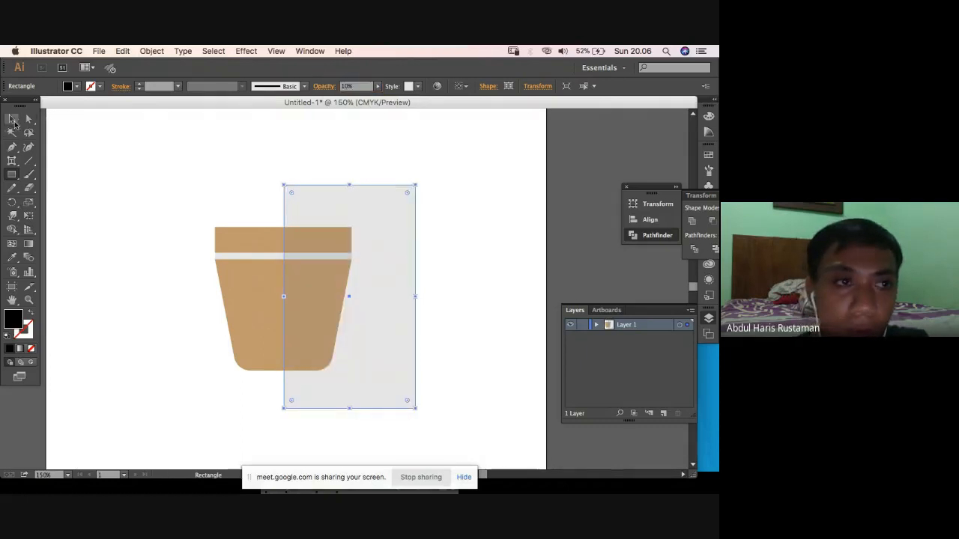
left_click(481, 255)
left_click(413, 265)
left_click(497, 247)
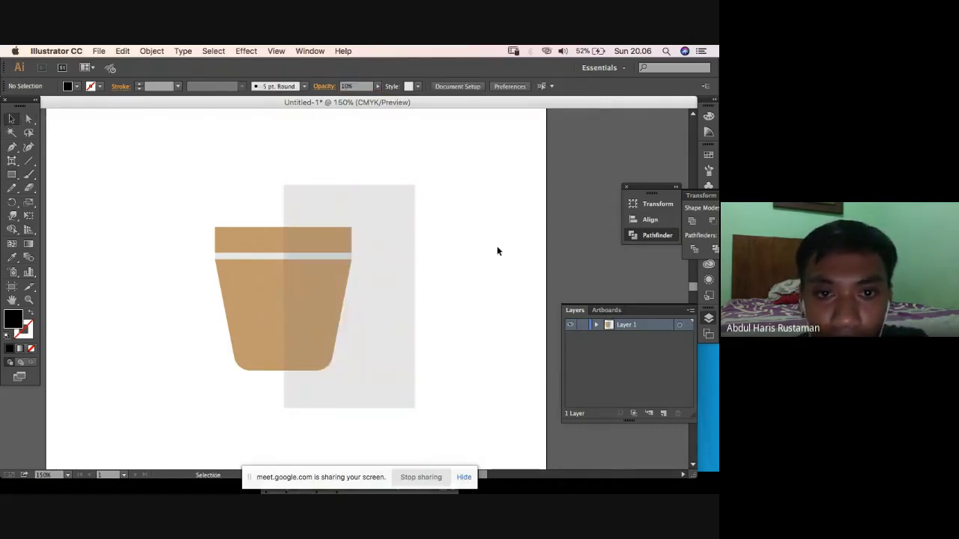
Nudge the semi-transparent rectangle slightly down and left, keeping its left edge near the pot's vertical centre.
left_click(368, 291)
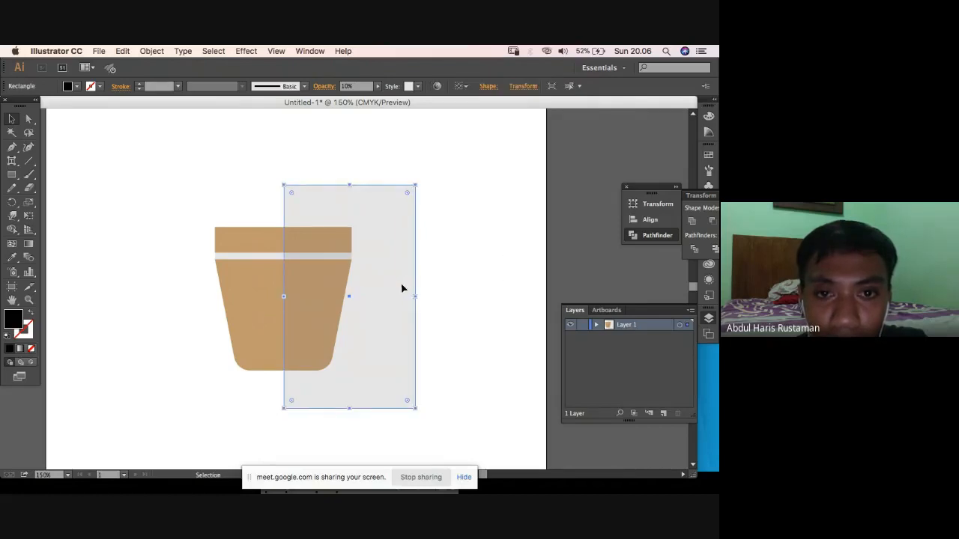
left_click_drag(402, 284, 401, 291)
left_click(270, 213)
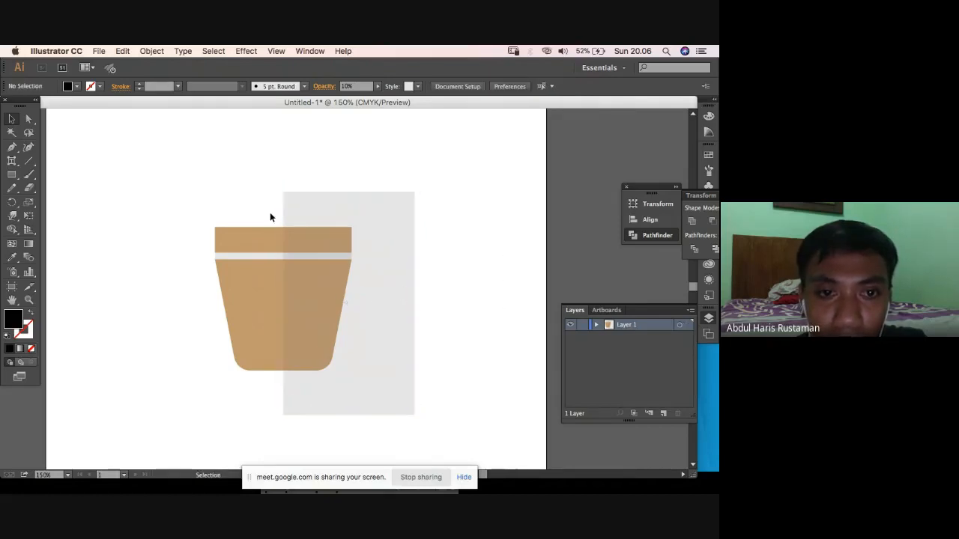
left_click_drag(234, 271, 267, 301)
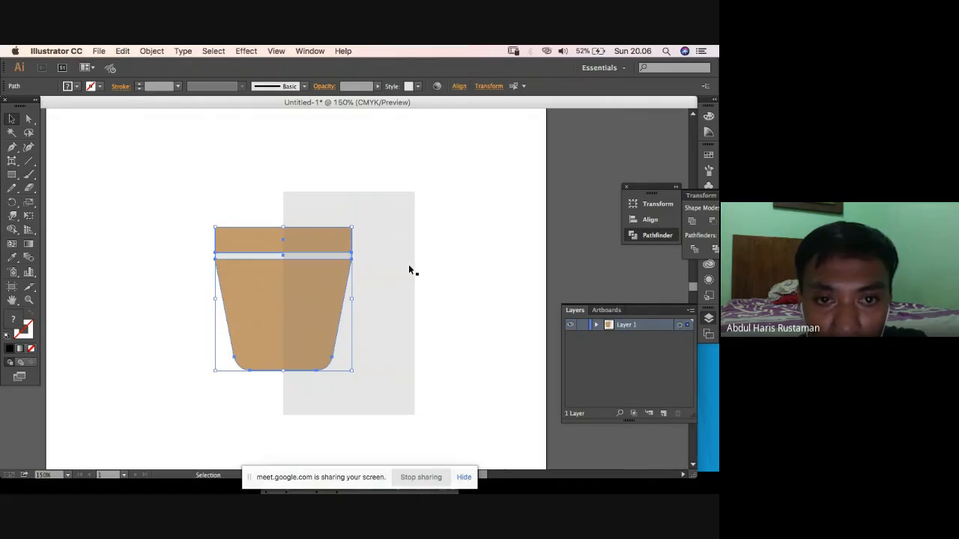
left_click(440, 268)
left_click(388, 263)
left_click_drag(395, 266, 395, 270)
left_click(439, 279)
left_click(390, 272)
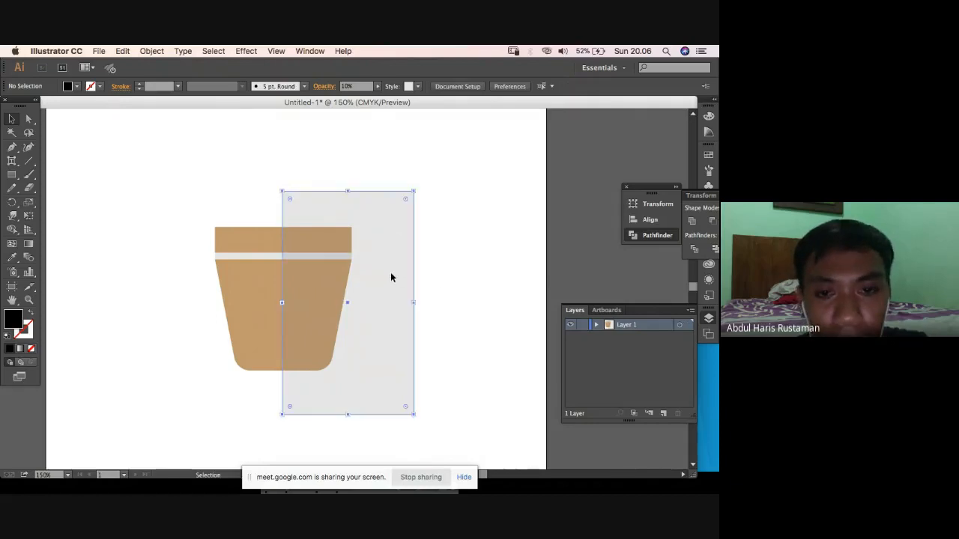
Select the pot and the semi-transparent rectangle, and use Shape Builder to merge the overlapping right-half regions into one shadow shape.
left_click_drag(132, 163, 393, 289)
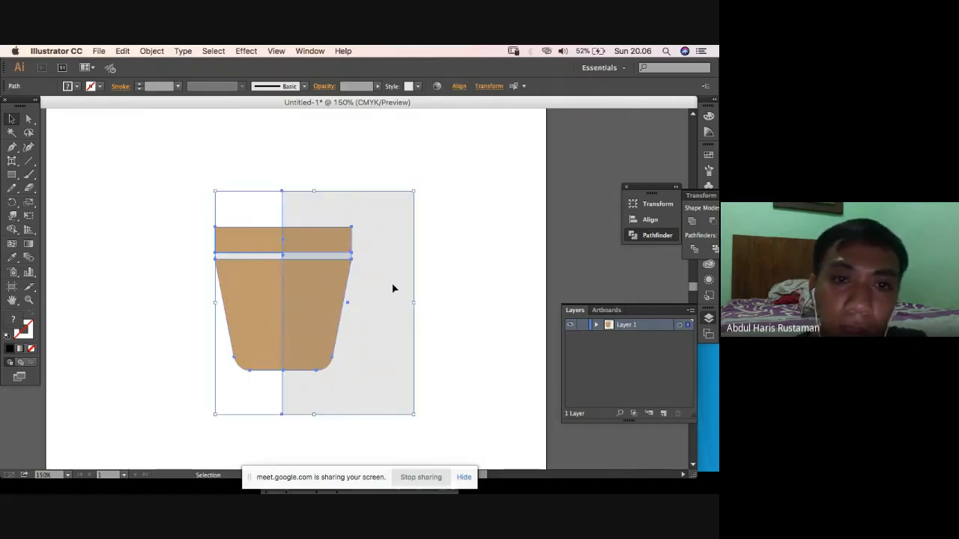
left_click(13, 233)
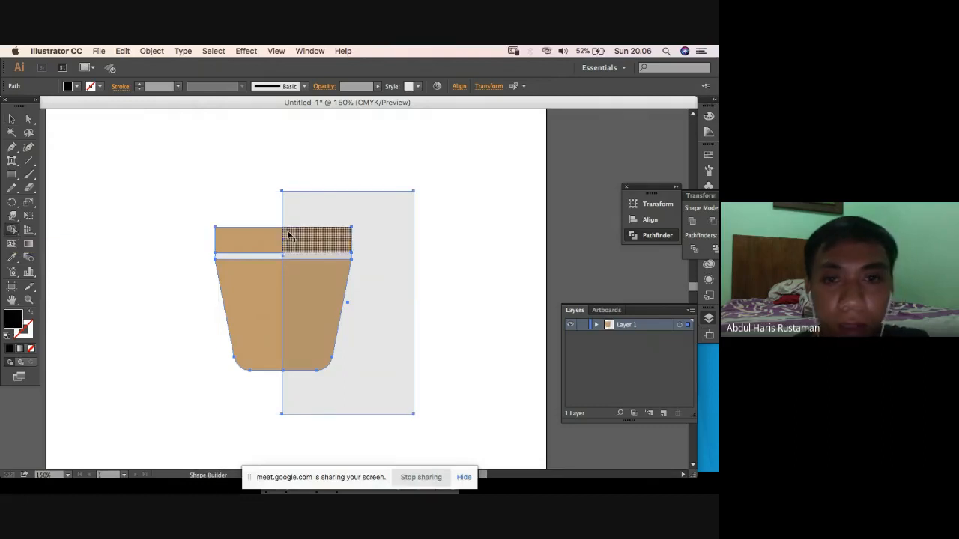
left_click(339, 210)
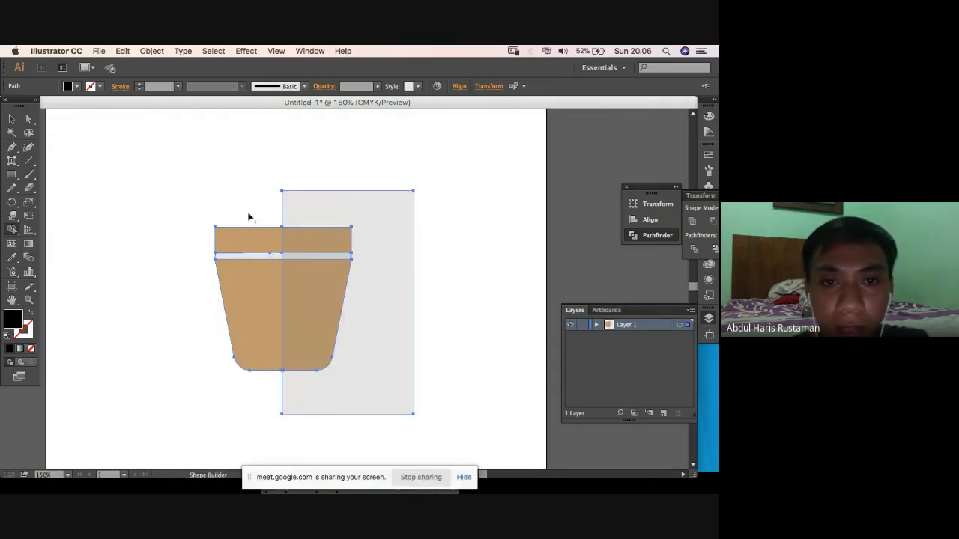
left_click(10, 118)
left_click(133, 145)
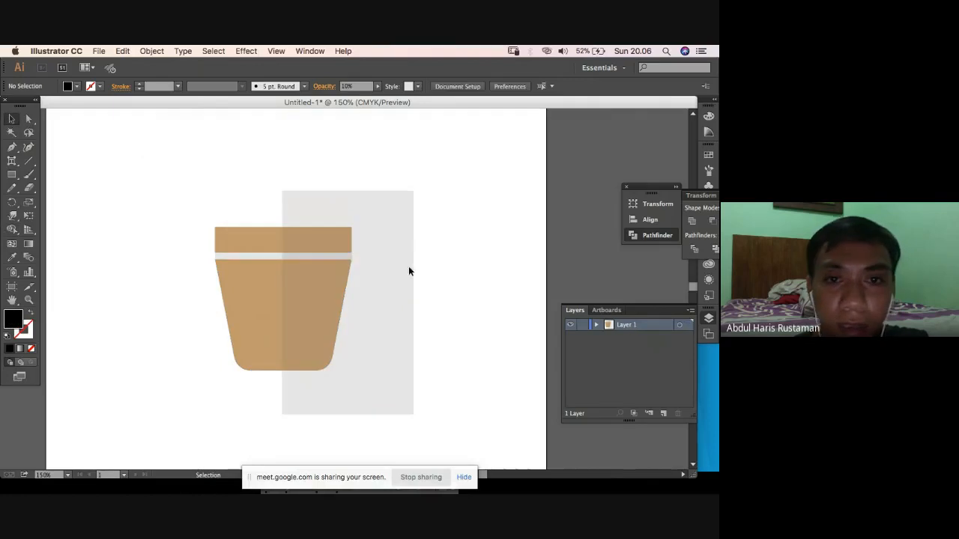
Delete the leftover part of the semi-transparent rectangle outside the pot, and select the right-half shadow shape.
left_click(409, 269)
key("Delete")
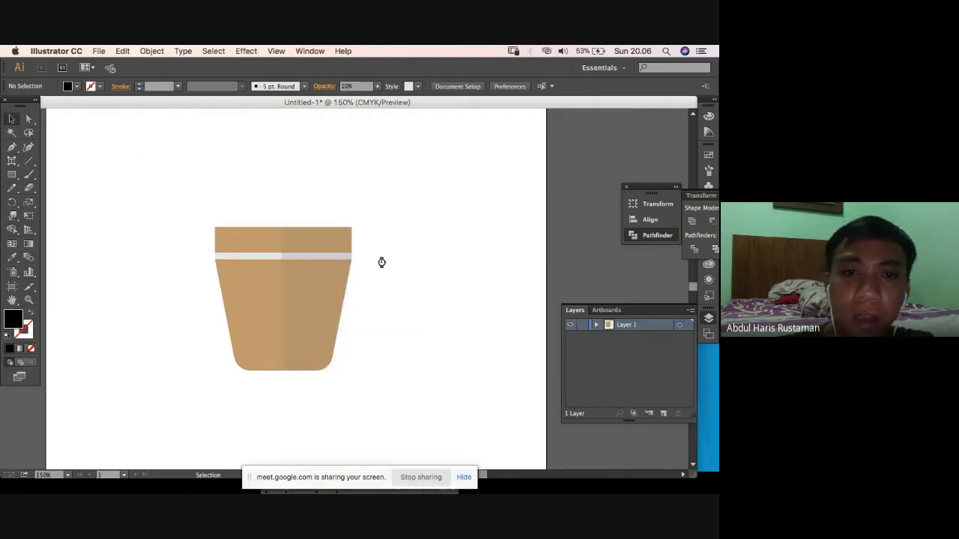
left_click(305, 260)
left_click(440, 255)
left_click(328, 250)
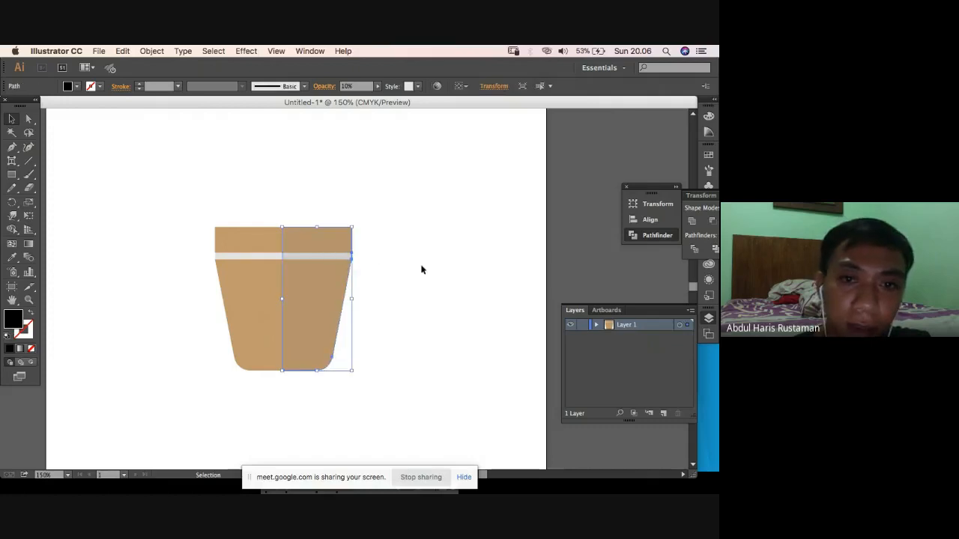
Narrow the right-half shadow by moving its left edge slightly right of the pot's vertical centre.
left_click(419, 269)
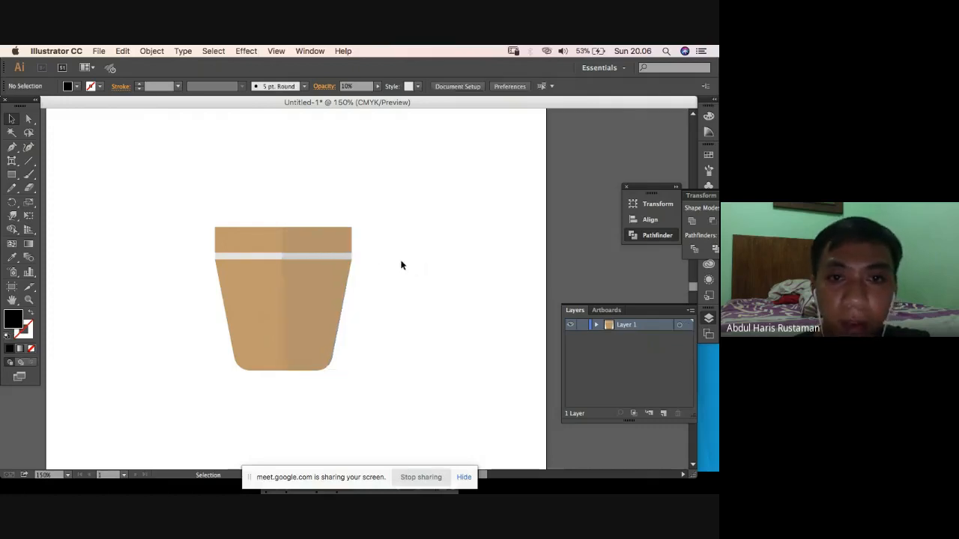
left_click(318, 278)
left_click_drag(284, 299, 289, 297)
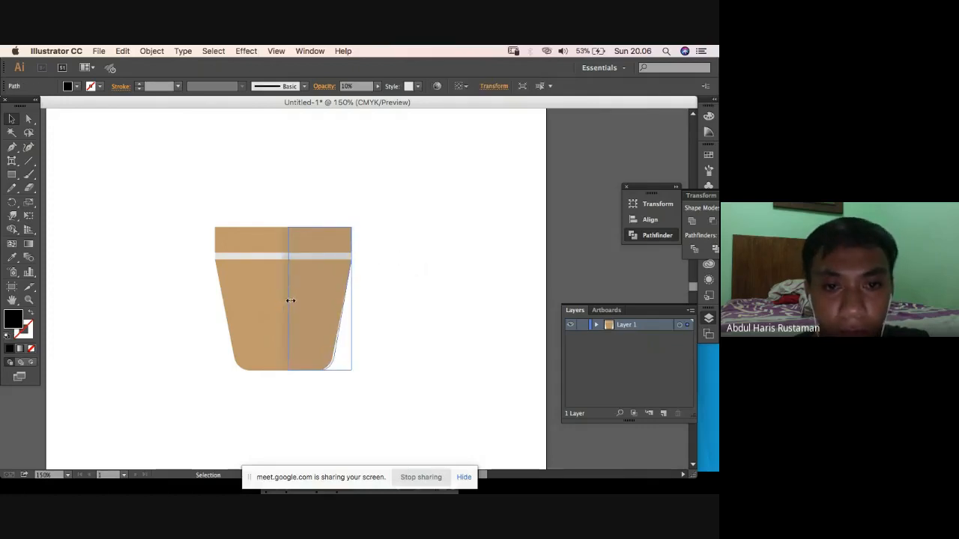
left_click(409, 320)
left_click(294, 290)
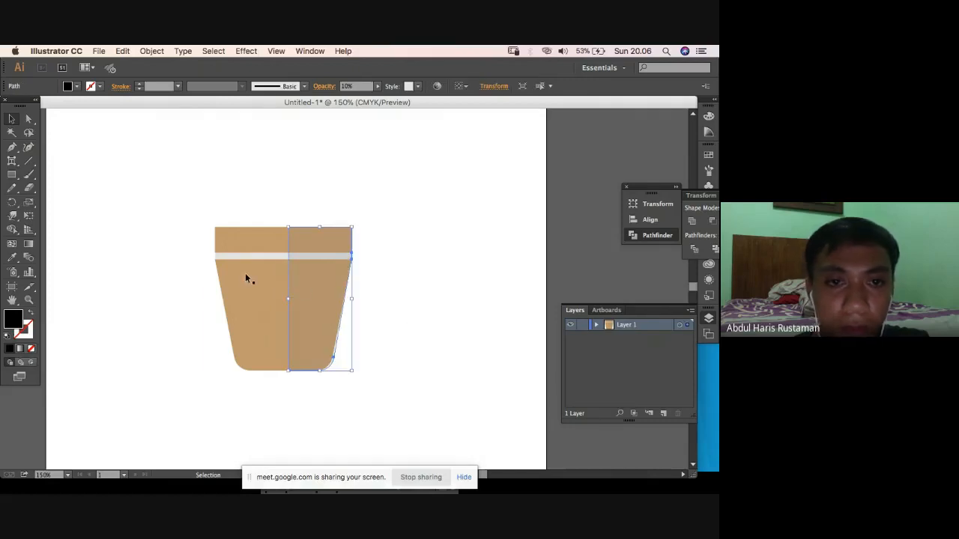
Select the whole pot with its shadow and show the rulers.
left_click_drag(195, 198, 256, 299)
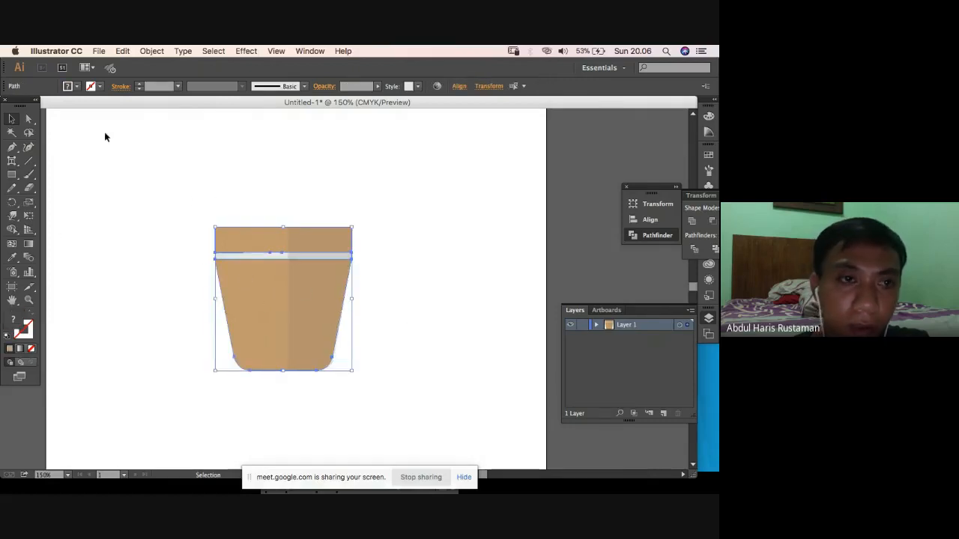
left_click(276, 51)
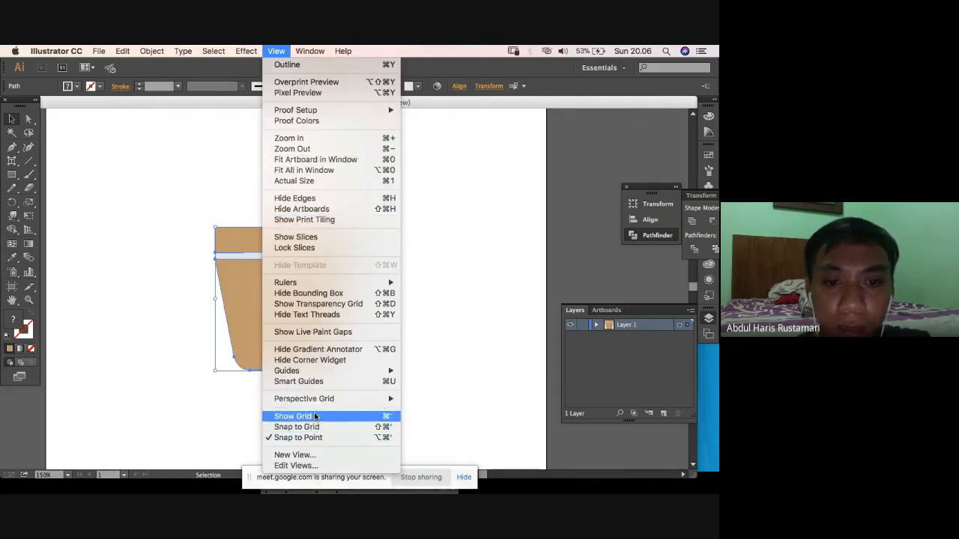
mouse_move(316, 51)
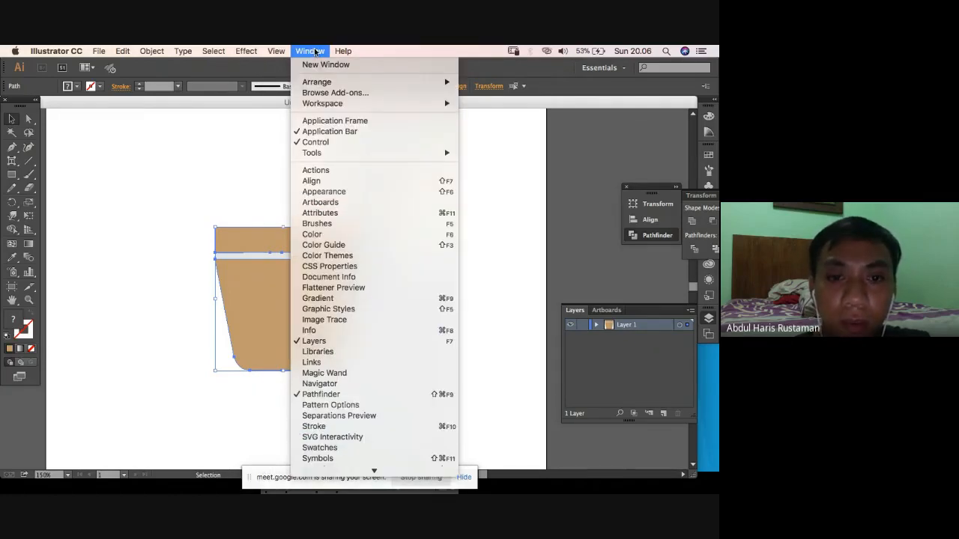
mouse_move(270, 52)
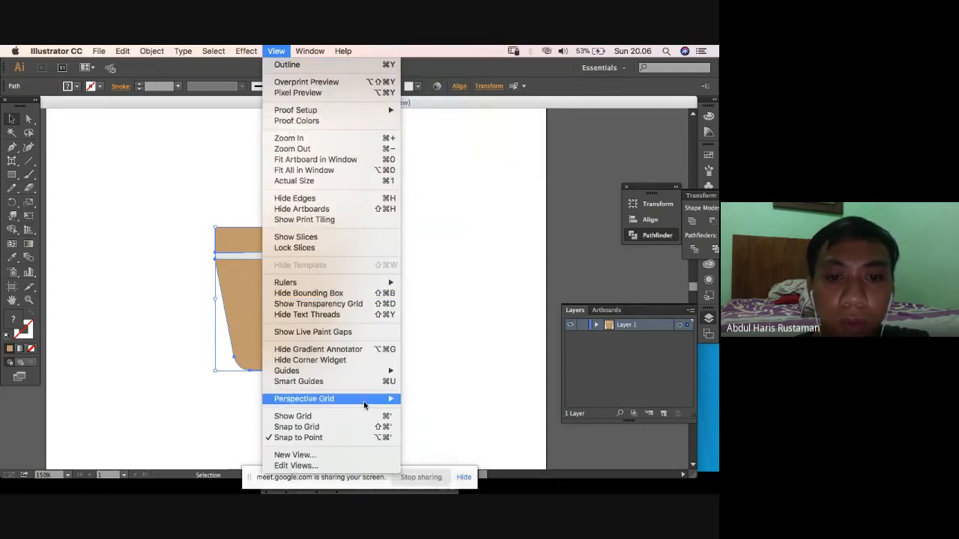
mouse_move(370, 401)
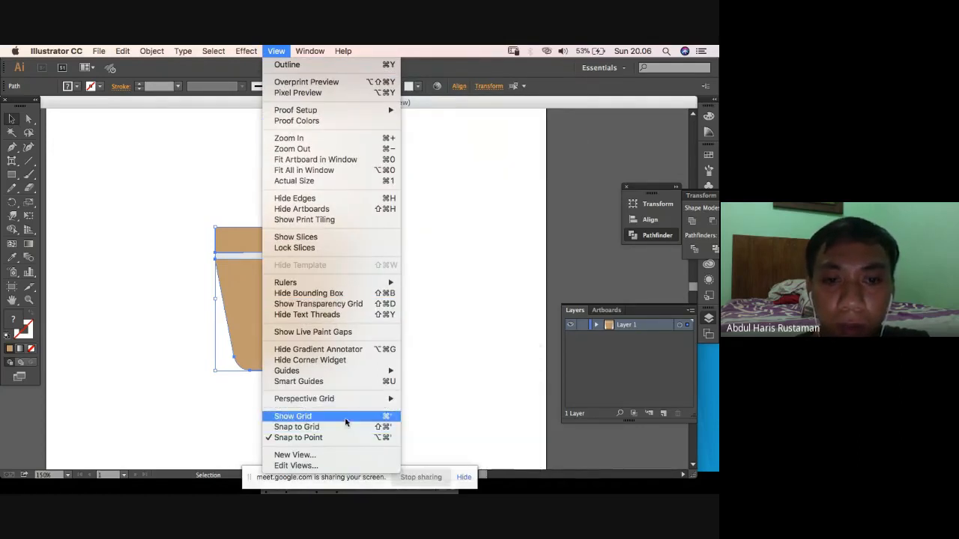
mouse_move(383, 283)
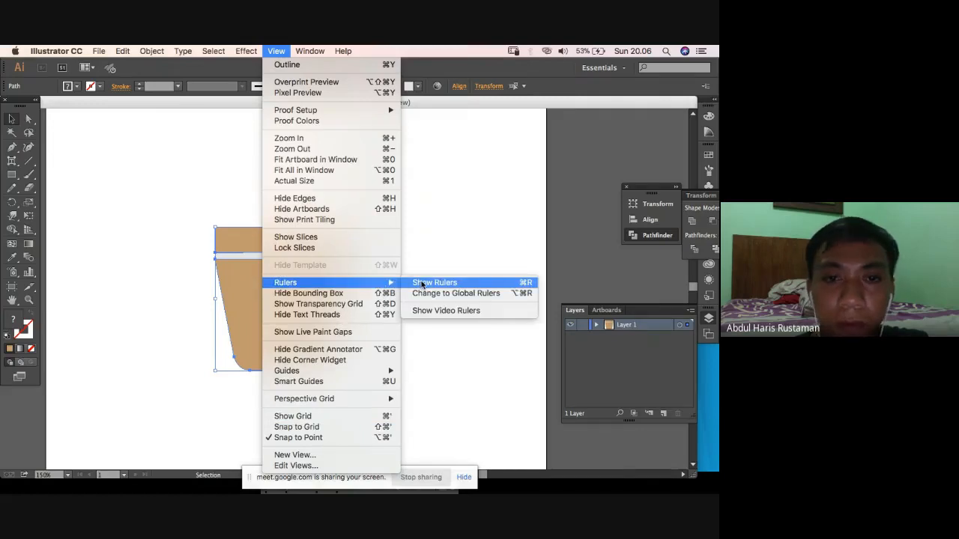
left_click(423, 283)
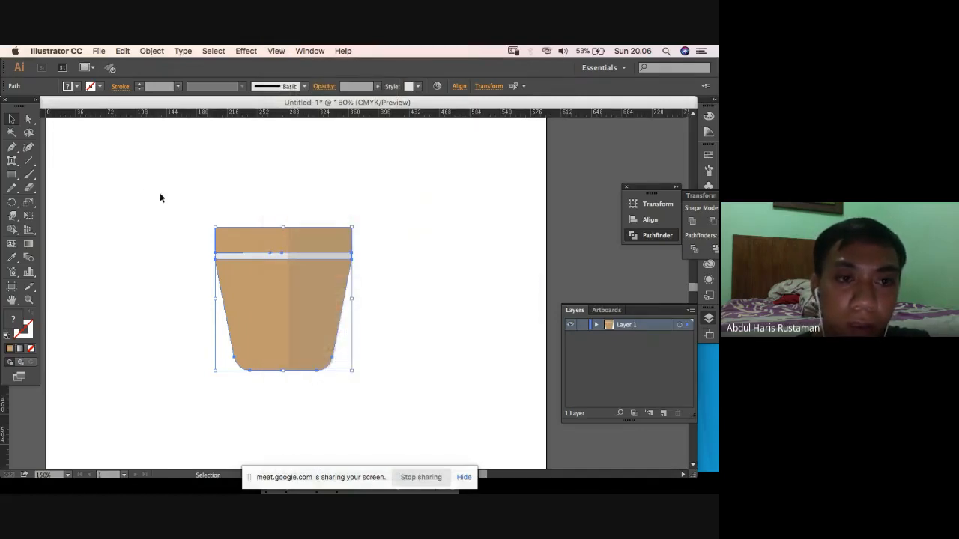
Add a vertical guide and place it at the centre of the pot, using the selected pot's bounding box as reference.
left_click_drag(125, 395, 162, 396)
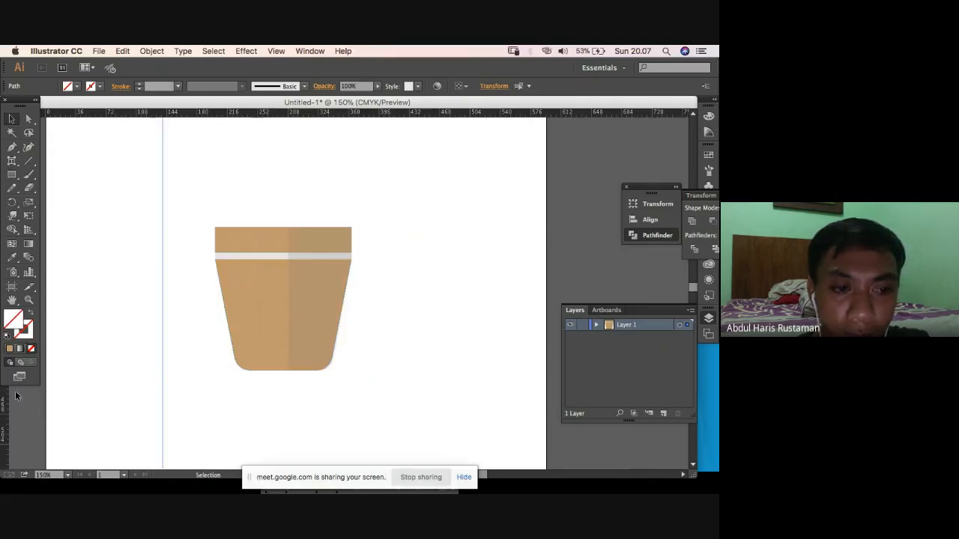
left_click_drag(171, 357, 283, 364)
left_click_drag(243, 204, 268, 292)
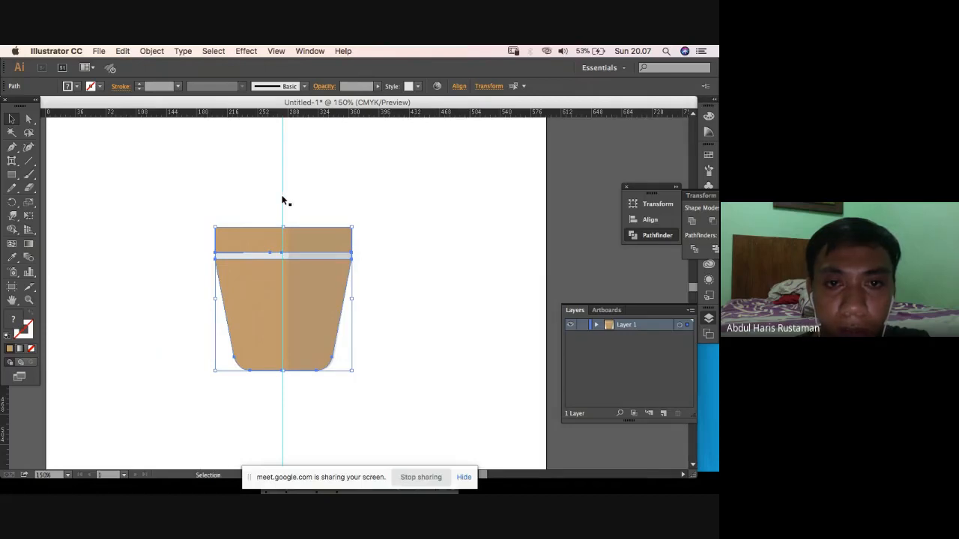
Widen the right-half shadow so its left edge meets the centre guide, align its top with the pot's rim, and deselect it.
left_click(347, 219)
left_click(314, 258)
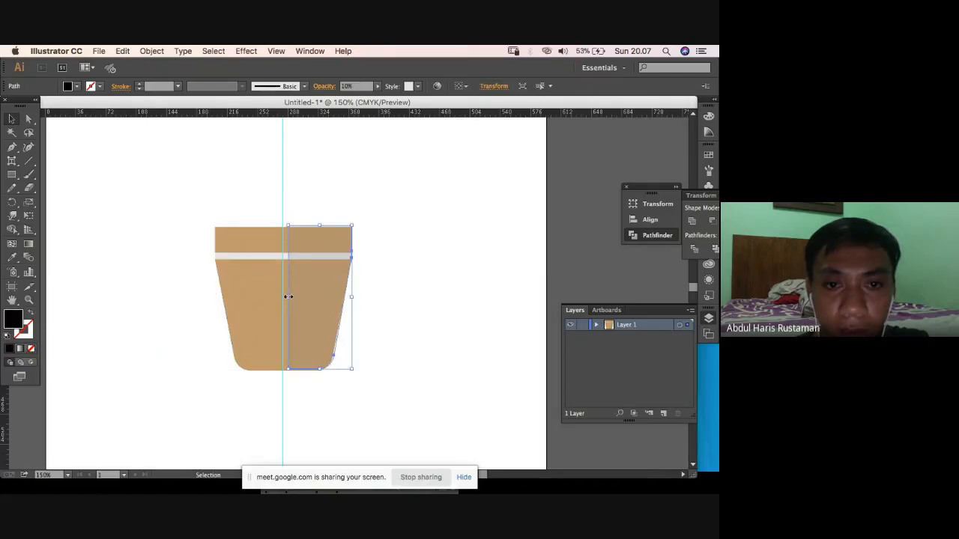
left_click_drag(288, 297, 283, 297)
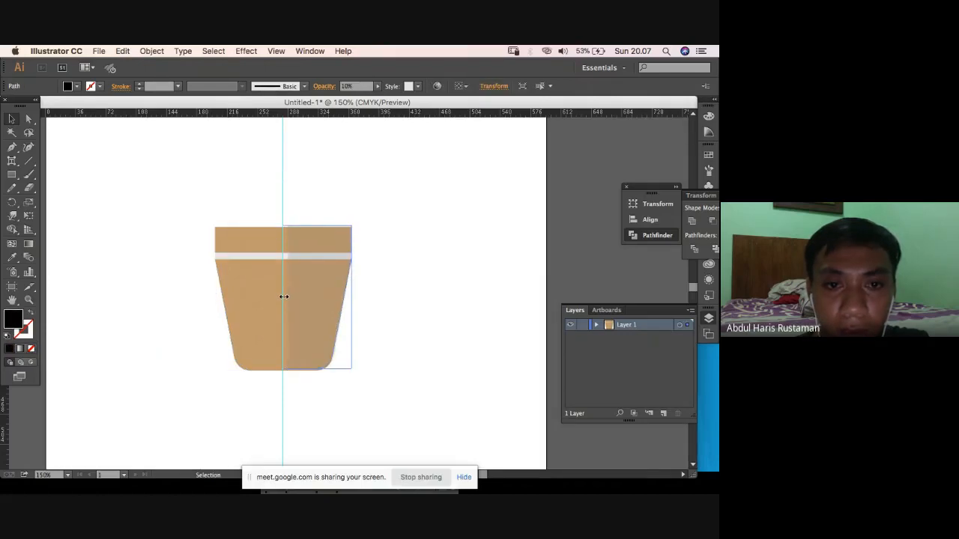
left_click(433, 292)
left_click(308, 234)
left_click_drag(316, 226, 320, 225)
left_click(386, 281)
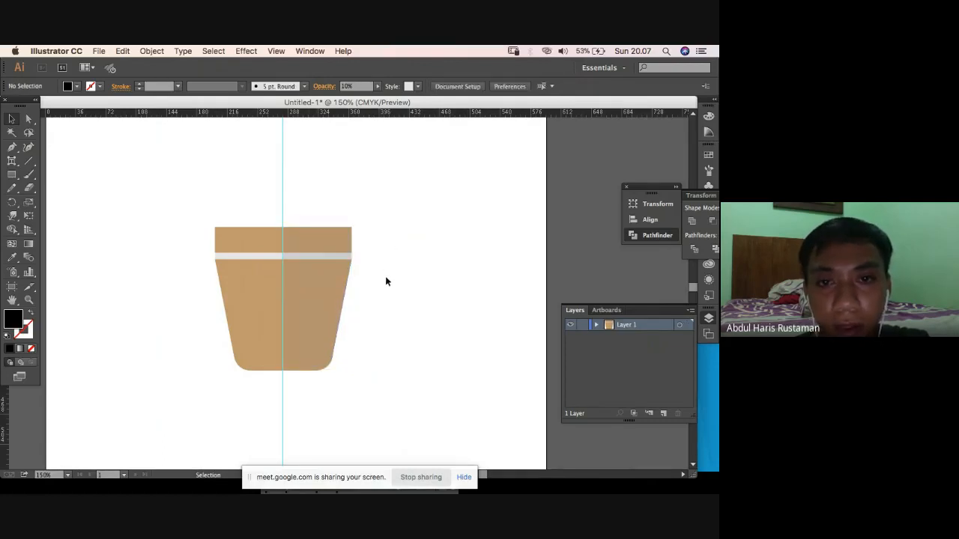
Examine up close how the shadow's edges fit the right half of the pot, and select the shadow.
left_click(338, 290)
left_click(375, 313)
key("a")
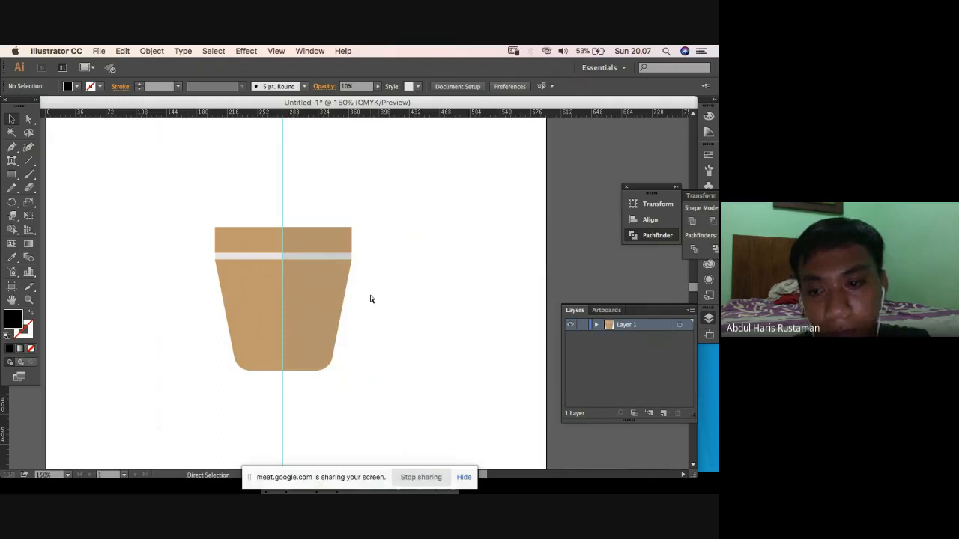
scroll(370, 299, "up", 3)
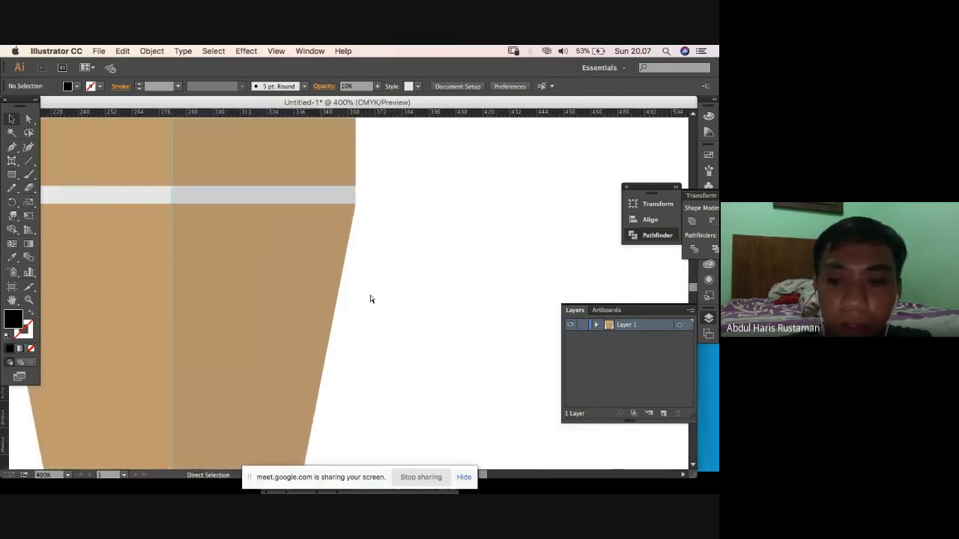
scroll(369, 296, "down", 2)
key("v")
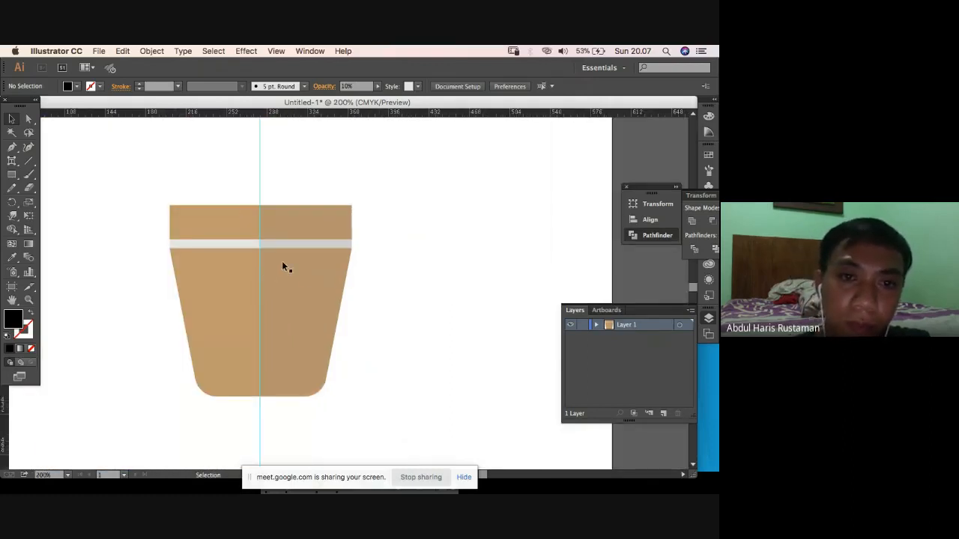
left_click(319, 270)
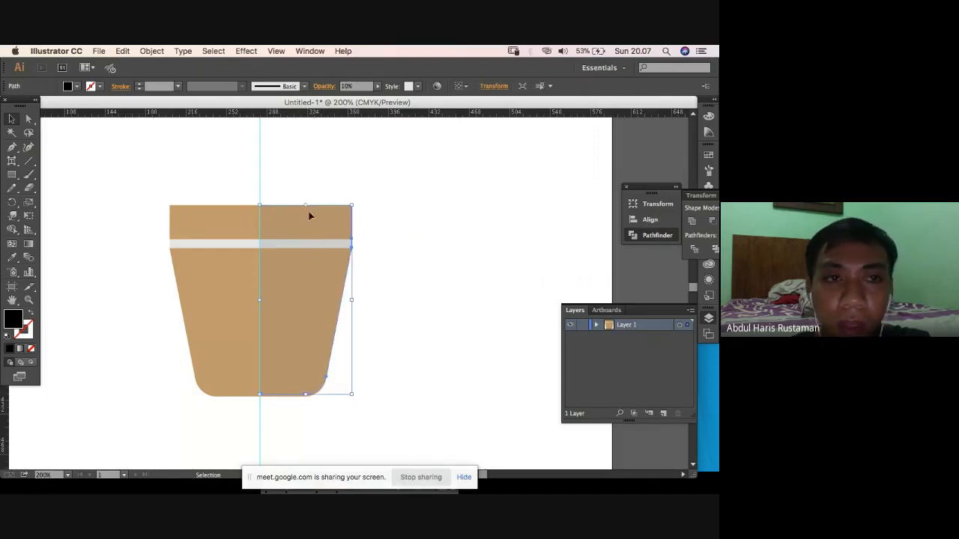
Select the vertical centre guide and delete it.
left_click(381, 254)
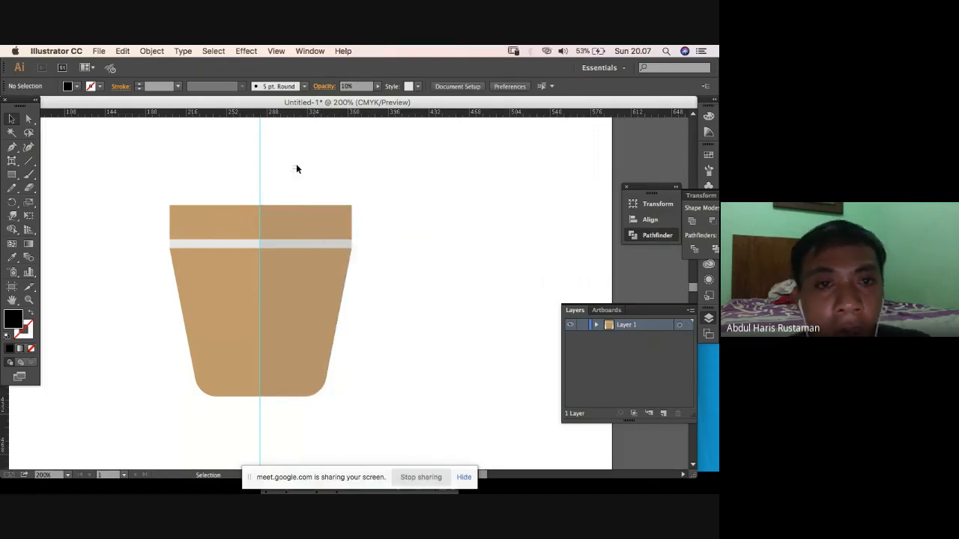
left_click_drag(295, 164, 174, 185)
key("Delete")
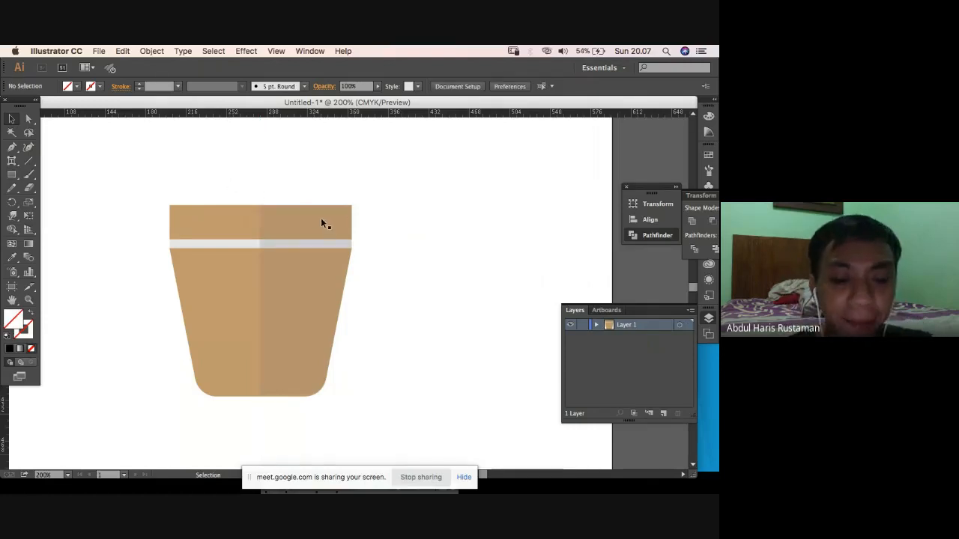
Draw a tall, narrow rectangle rising above the pot near its centre and overlapping the rim.
key("super+minus")
key("super+minus")
key("super+minus")
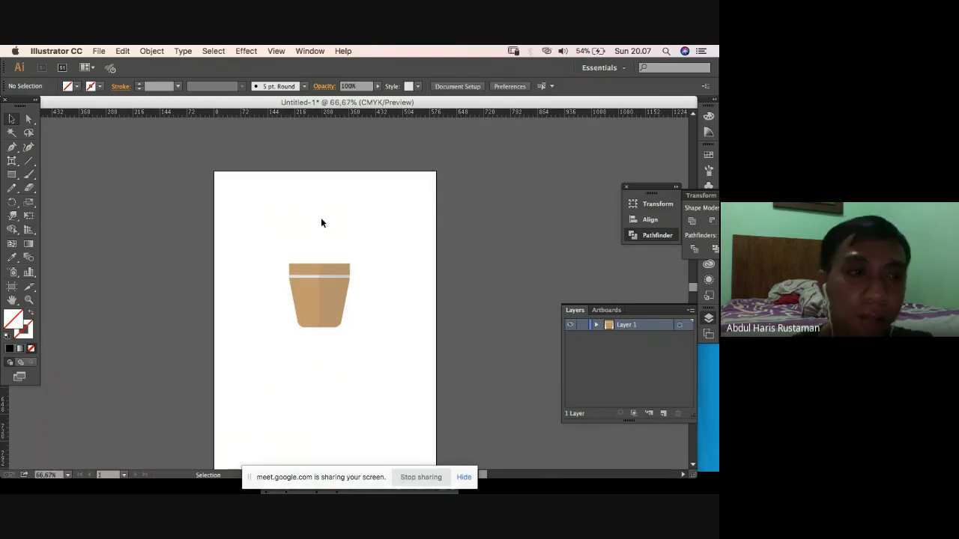
left_click(11, 174)
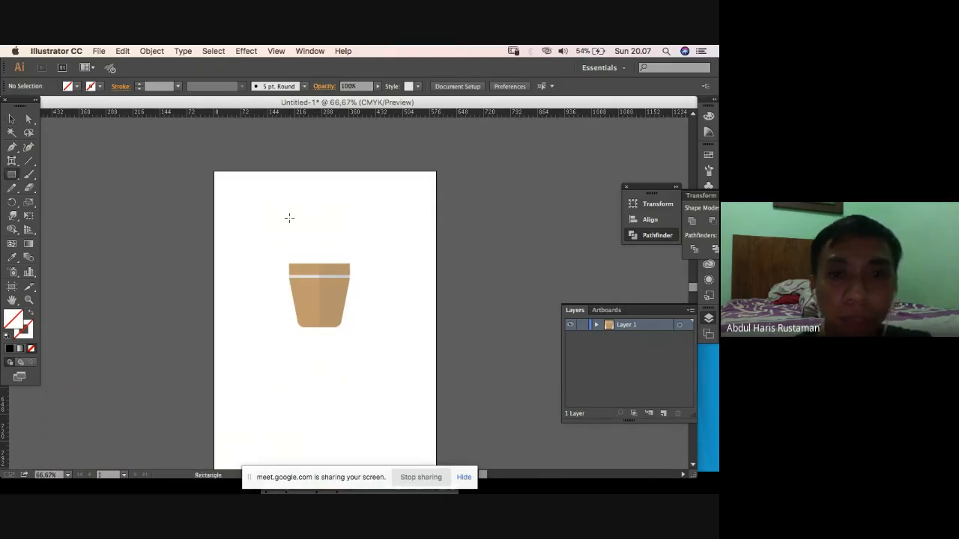
left_click_drag(305, 200, 316, 286)
left_click(11, 118)
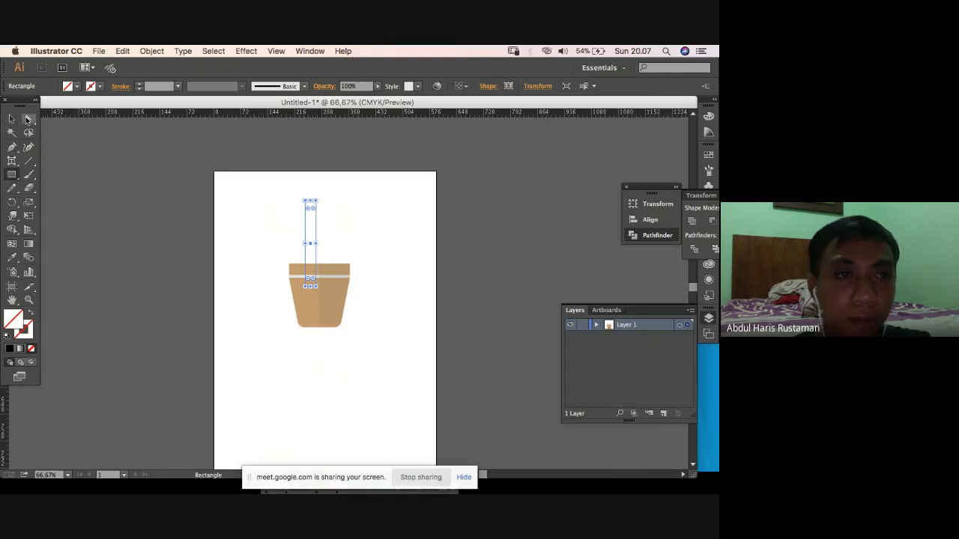
Try a brown fill on the narrow rectangle, change it to the dark grey swatch, and deselect it.
left_click(76, 87)
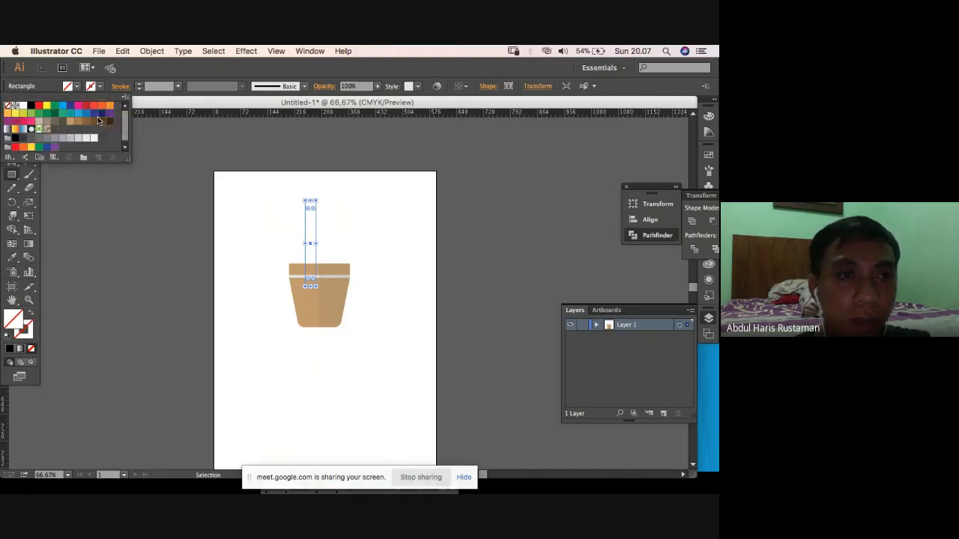
left_click(92, 121)
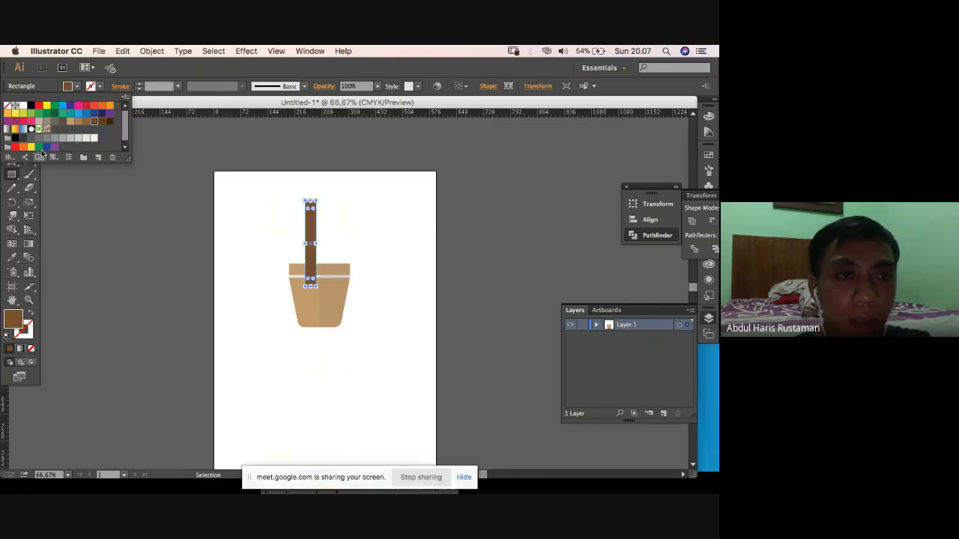
left_click(23, 138)
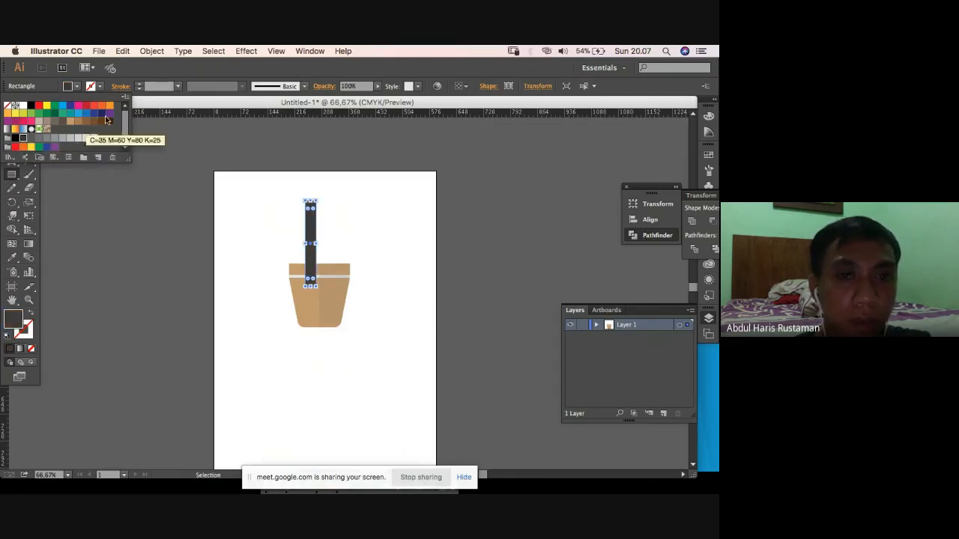
left_click(190, 61)
left_click(12, 119)
left_click(190, 157)
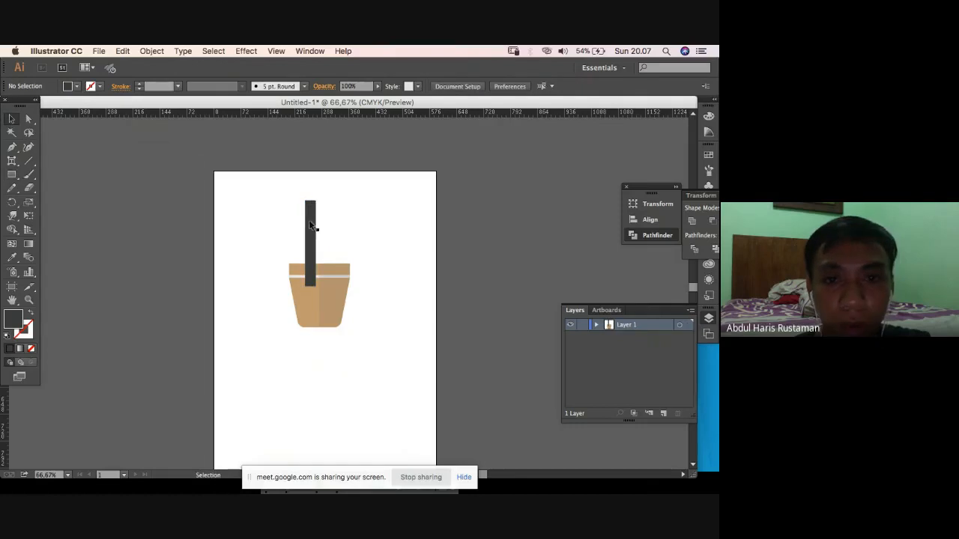
Centre the dark grey rectangle over the pot and shorten it so its lower end rests on the rim's top edge.
left_click_drag(312, 225, 327, 220)
key("super+equal")
key("super+equal")
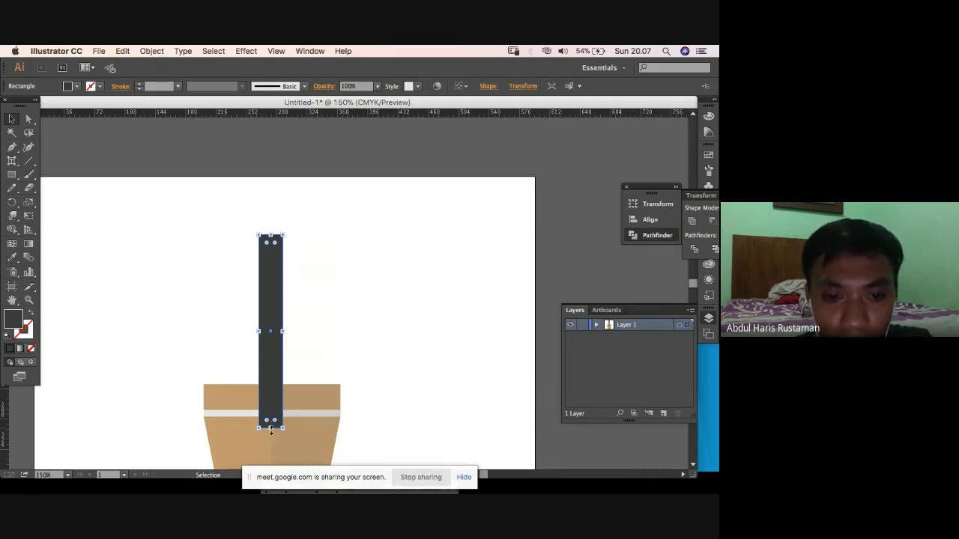
left_click_drag(271, 431, 280, 384)
left_click(325, 359)
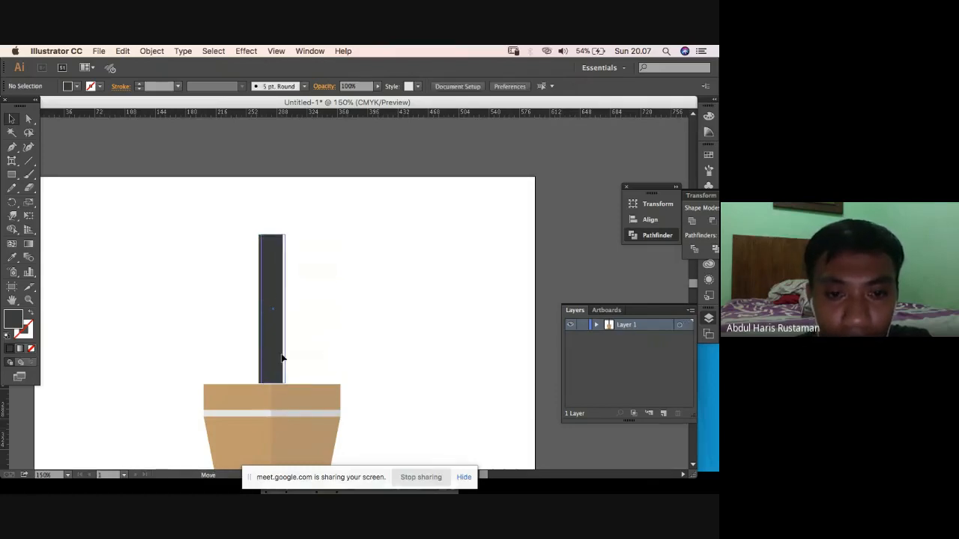
left_click(281, 359)
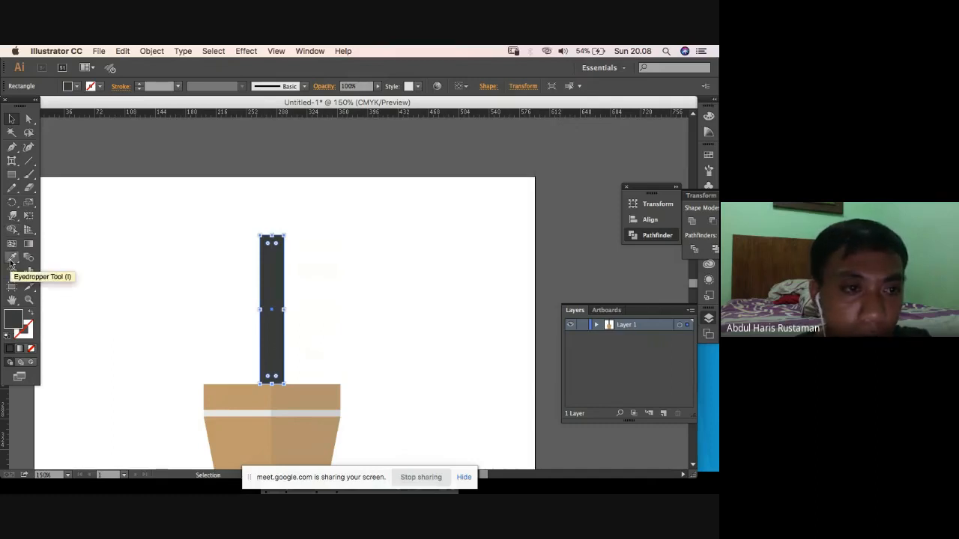
Switch to Chrome, bring up the Google Meet call window to check it, and switch back to the presentation slide.
key("super+Tab")
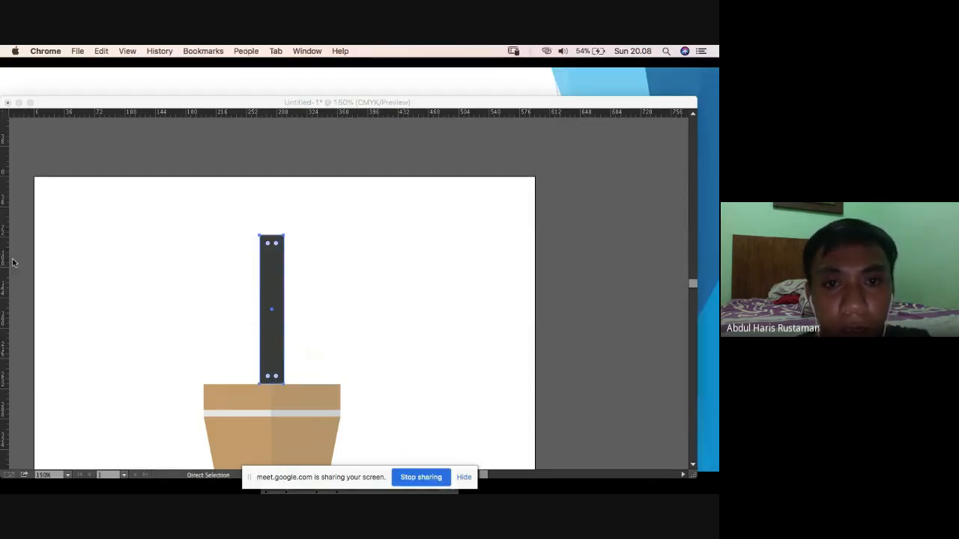
left_click(307, 51)
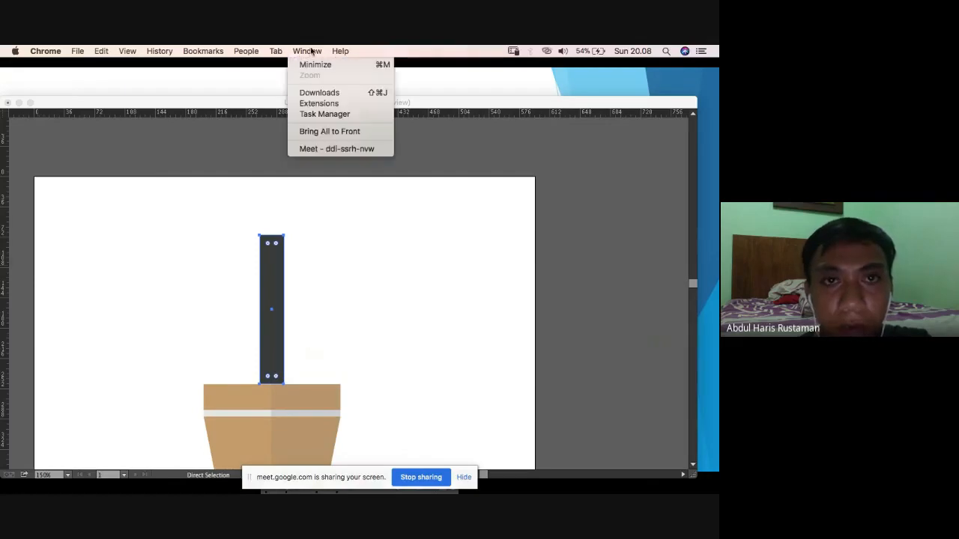
left_click(315, 147)
left_click(470, 324)
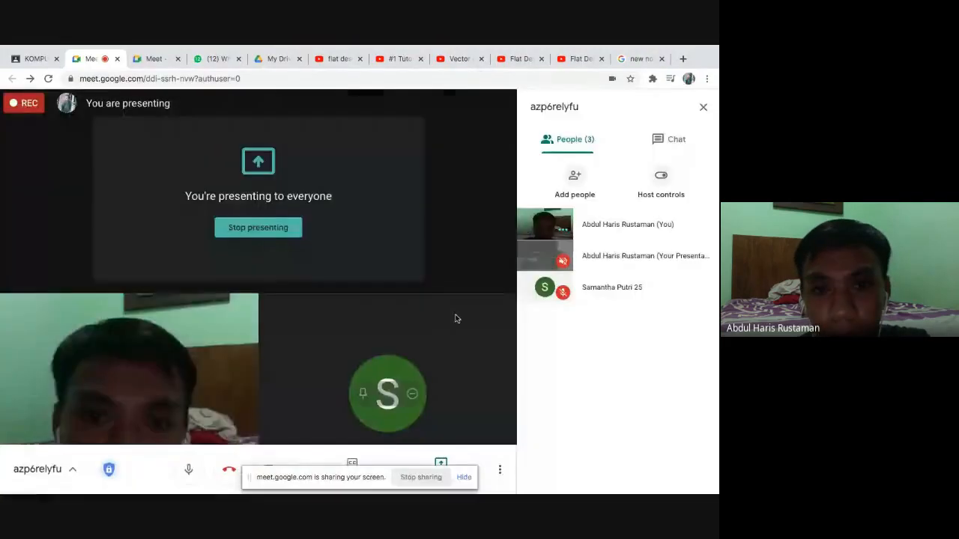
key("super+Tab")
left_click(431, 304)
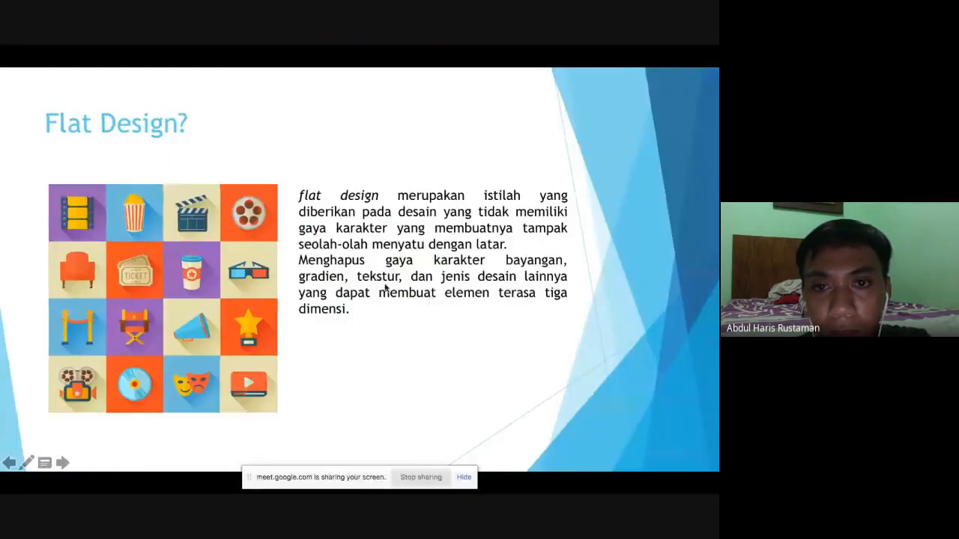
Switch from the presentation slide to the Illustrator document with the pot illustration.
key("super+Tab")
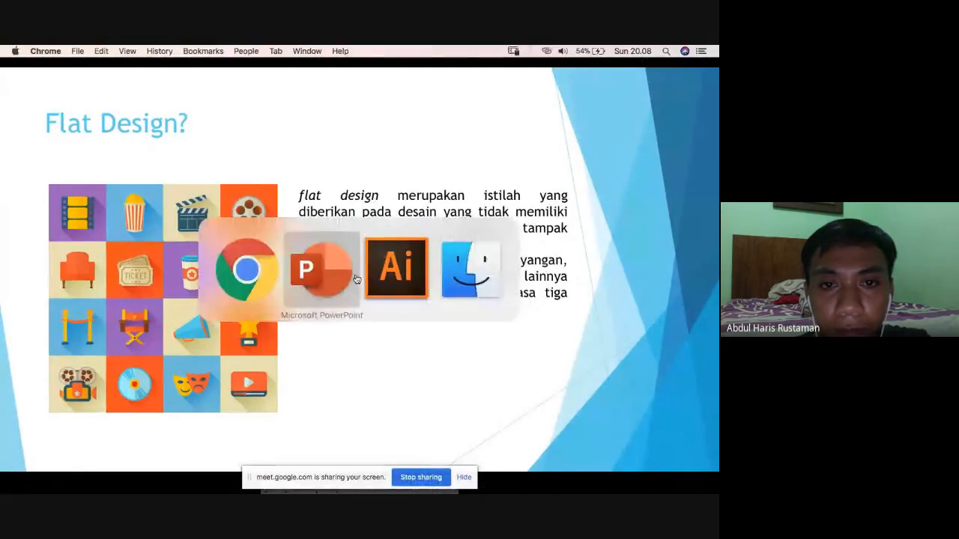
key("super+Tab")
key("super+Tab")
key("super+Tab")
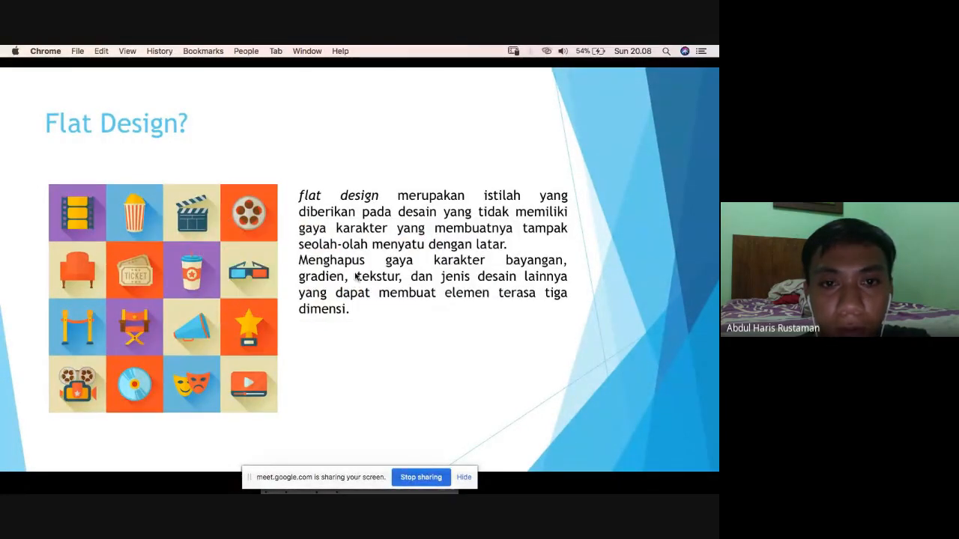
key("super+Tab")
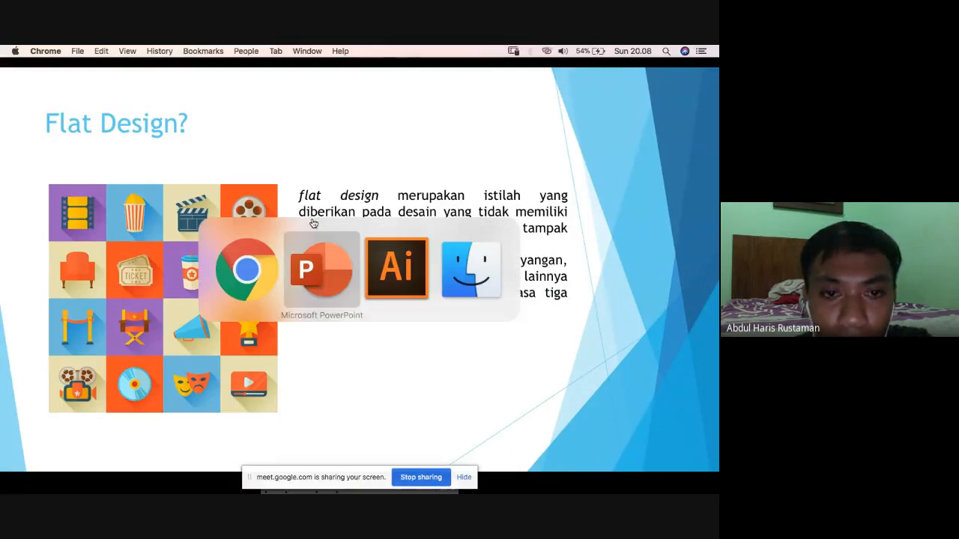
key("super+Tab")
key("super+Tab")
key("super+Tab")
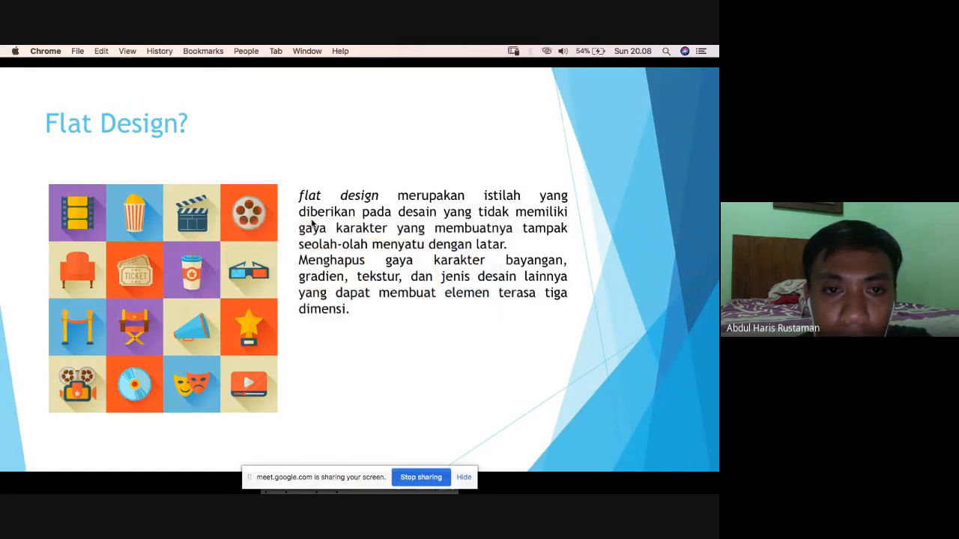
key("super+Tab")
key("super+Tab")
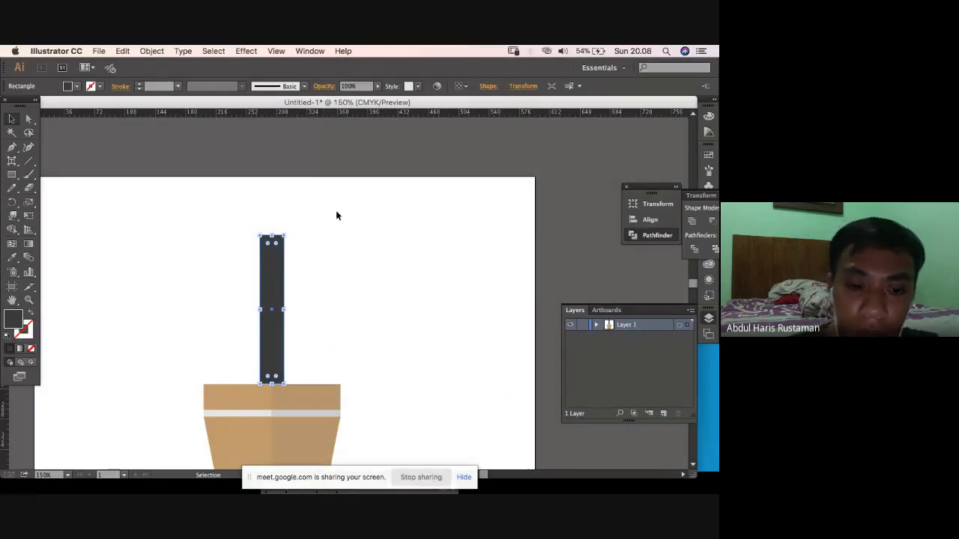
key("a")
key("super+minus")
key("super+minus")
key("super+equal")
key("super+equal")
key("super+equal")
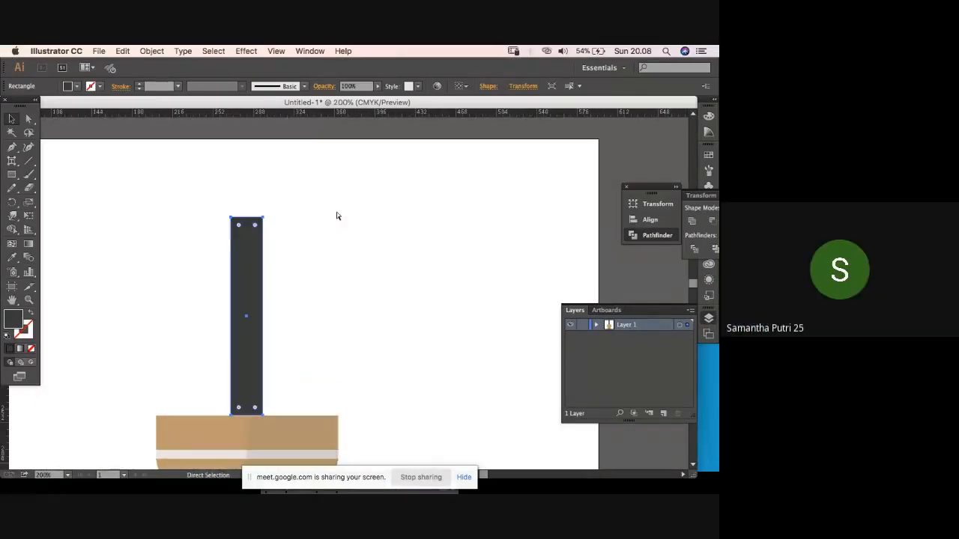
key("super+minus")
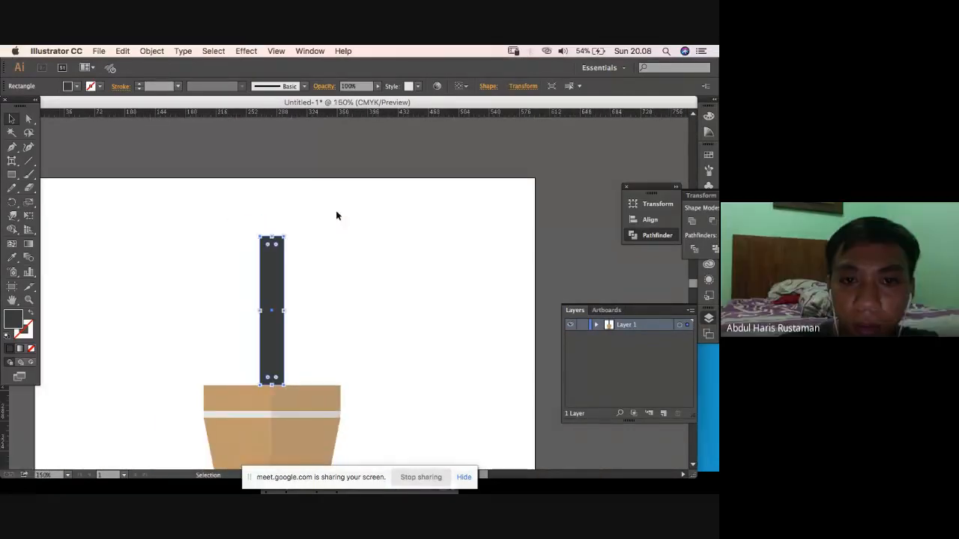
key("super+minus")
key("super+equal")
key("v")
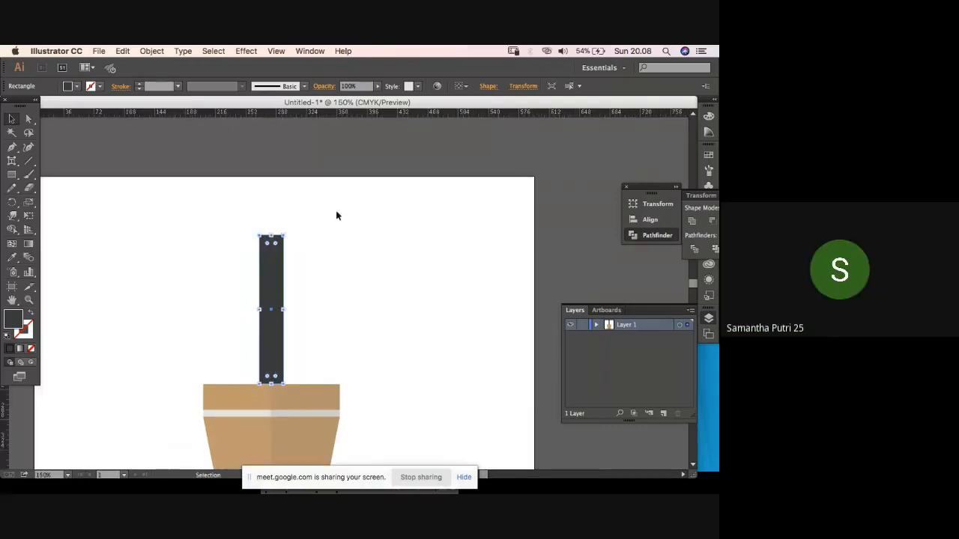
Shift the dark grey stem rectangle very slightly left to line it up with the pot's centre.
left_click(217, 290)
left_click(271, 303)
key("a")
key("super+equal")
key("super+equal")
key("v")
scroll(285, 313, "left", 4)
scroll(285, 314, "down", 3)
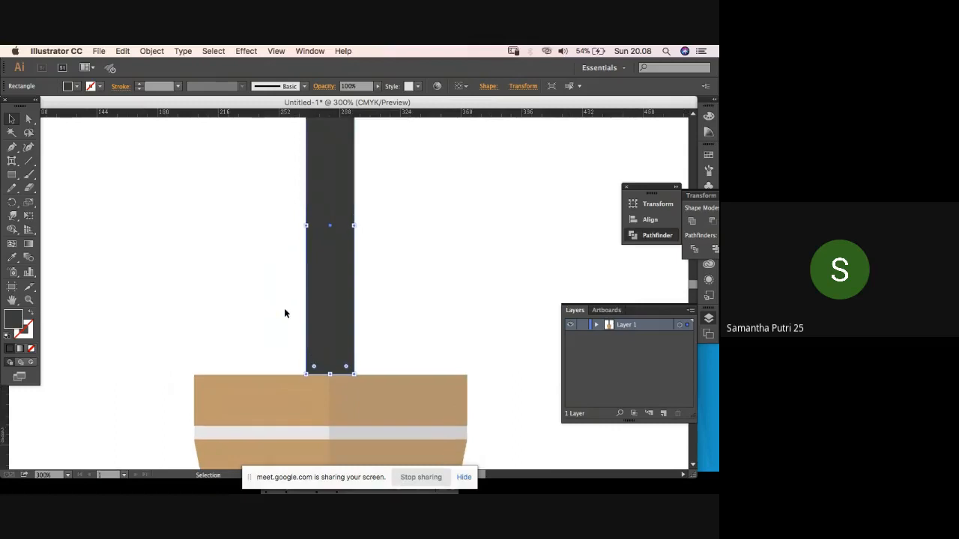
left_click(414, 292)
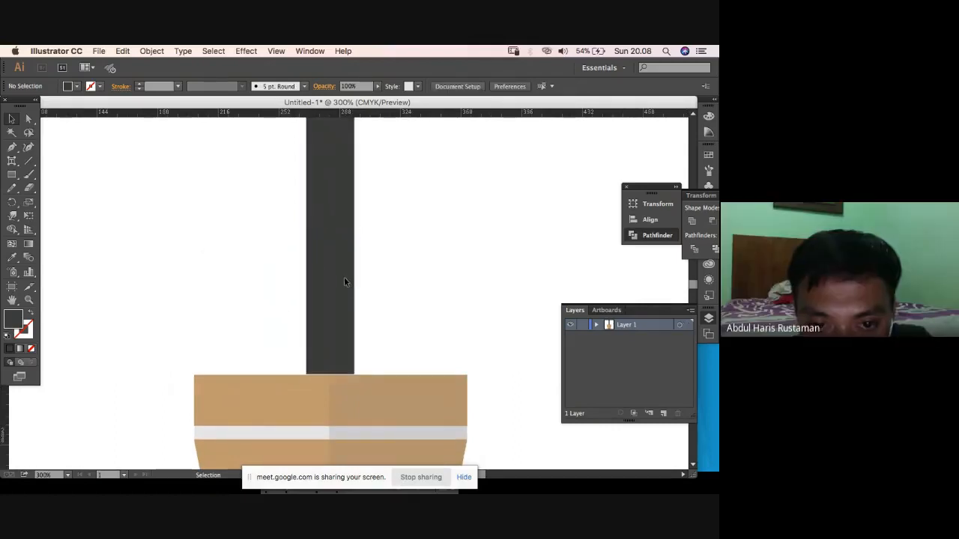
left_click(344, 277)
left_click_drag(337, 293, 341, 289)
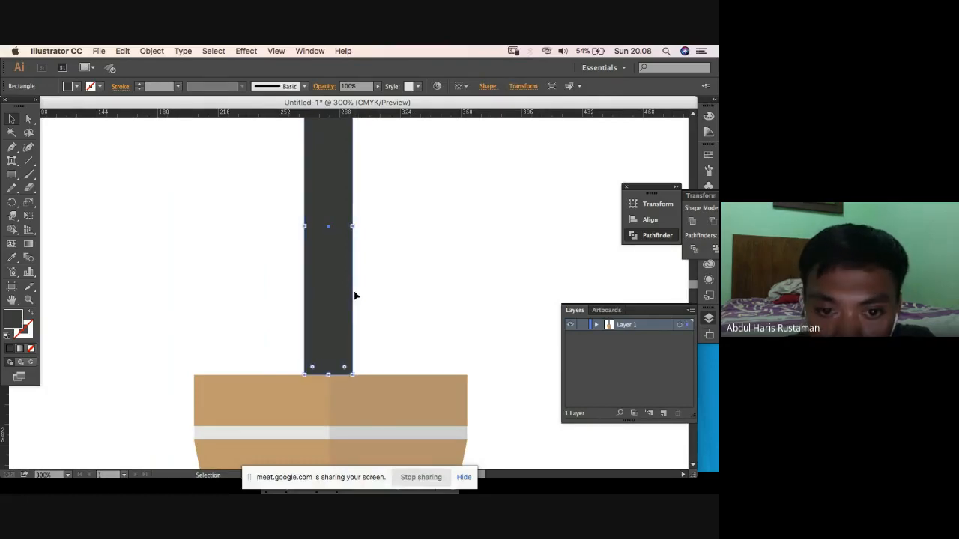
Nudge the stem rectangle vertically so its lower end meets the rim's top edge, and deselect it.
key("super+1")
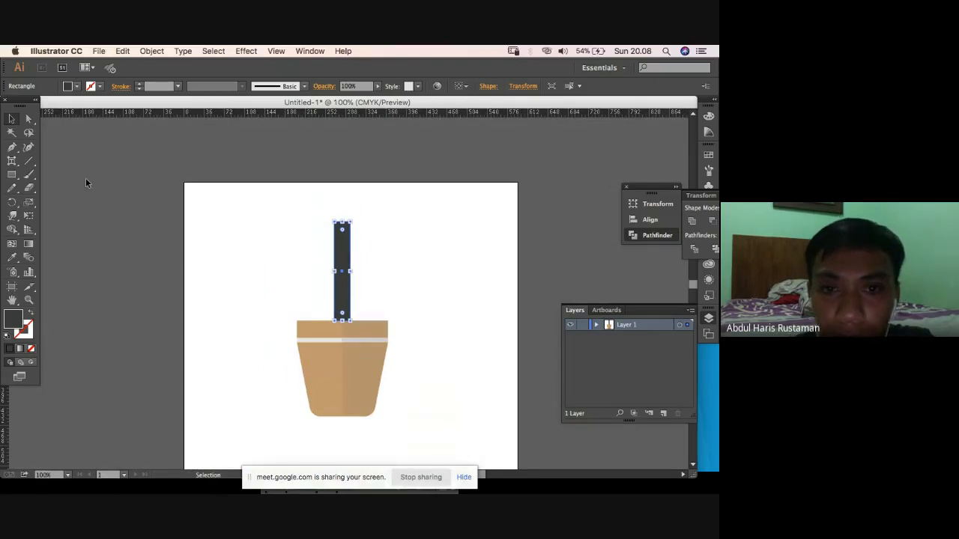
left_click(338, 272, "shift")
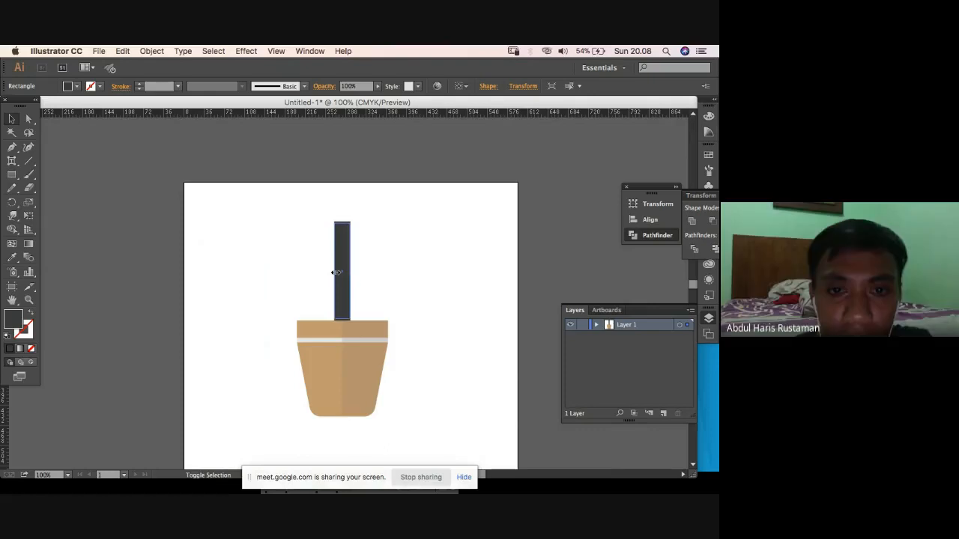
left_click(337, 272, "shift")
key("super+equal")
key("super+equal")
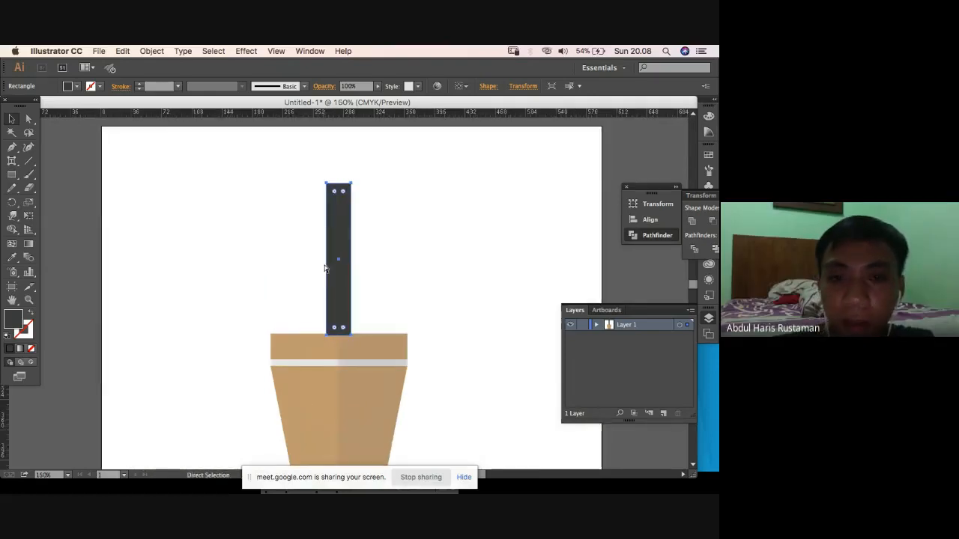
key("Up")
key("Up")
key("Up")
key("Up")
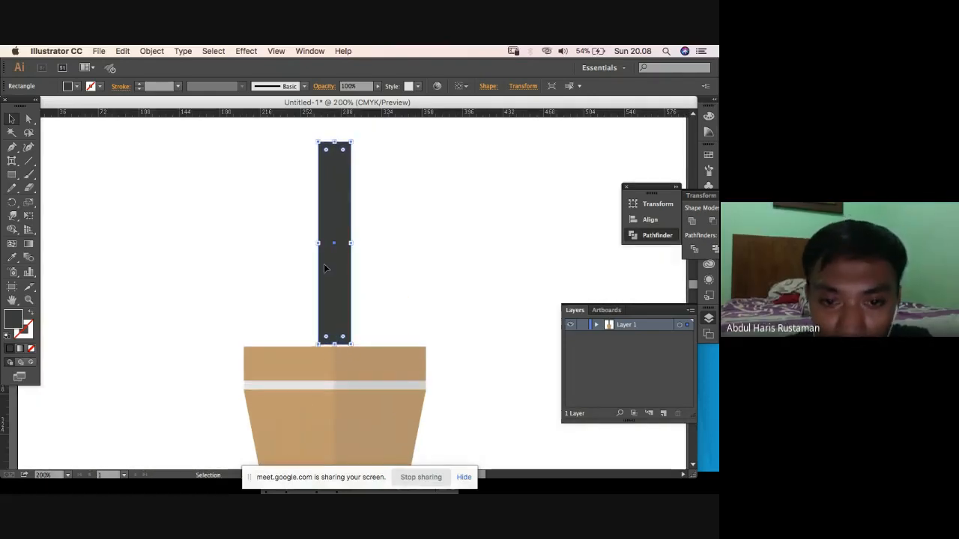
key("Down")
key("Down")
left_click(431, 223)
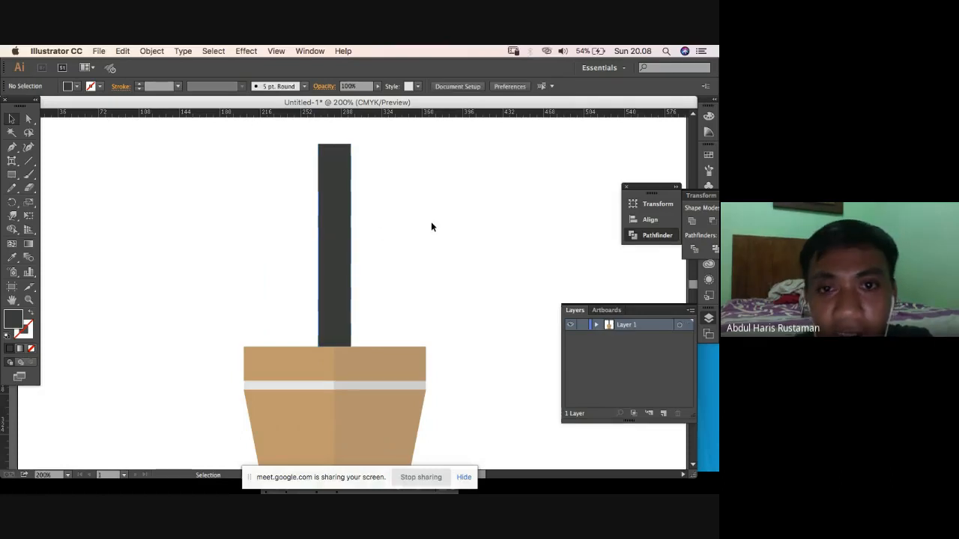
key("super+minus")
key("super+minus")
key("super+minus")
key("super+equal")
key("super+equal")
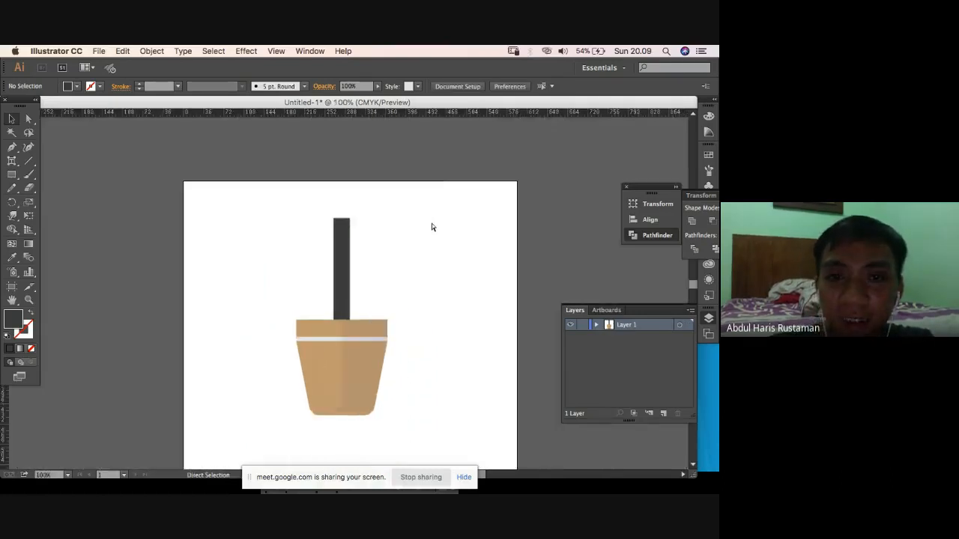
left_click(337, 258)
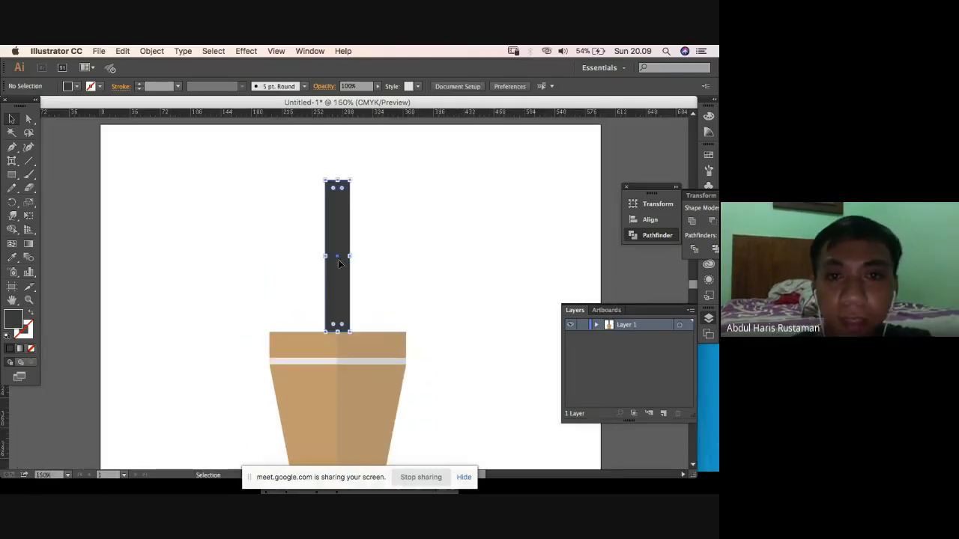
left_click(227, 265)
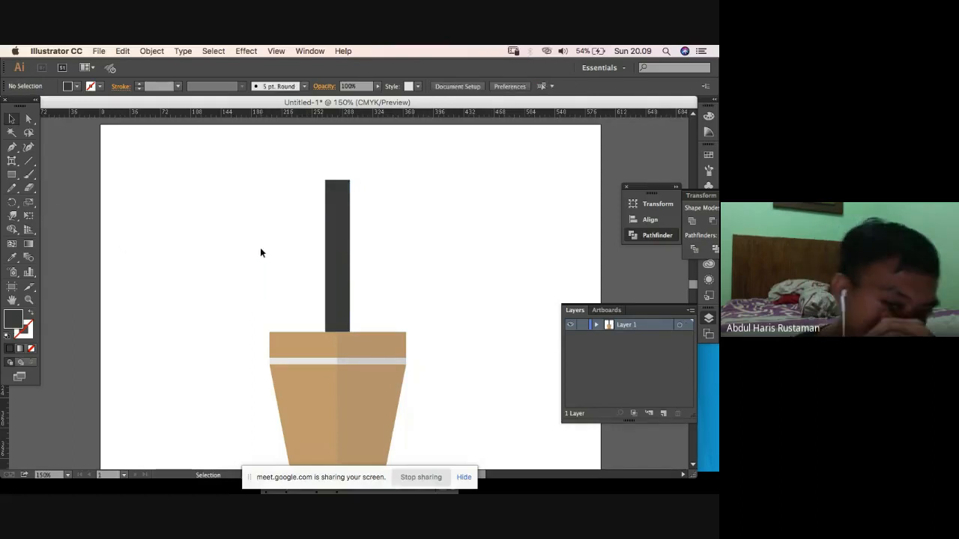
left_click(348, 271)
left_click(353, 271)
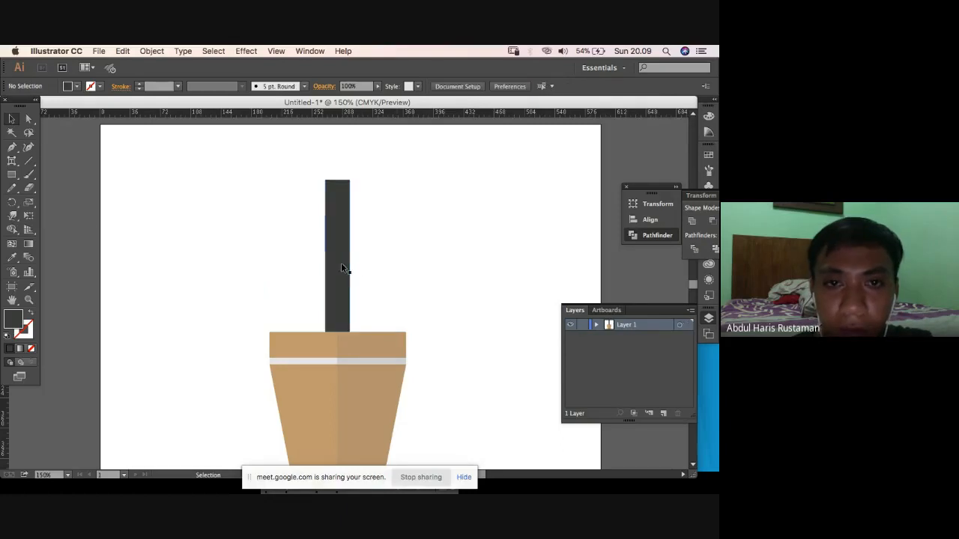
Try to draw a curved leaf shape with the Pen tool left of the stem, and undo the path.
left_click(12, 176)
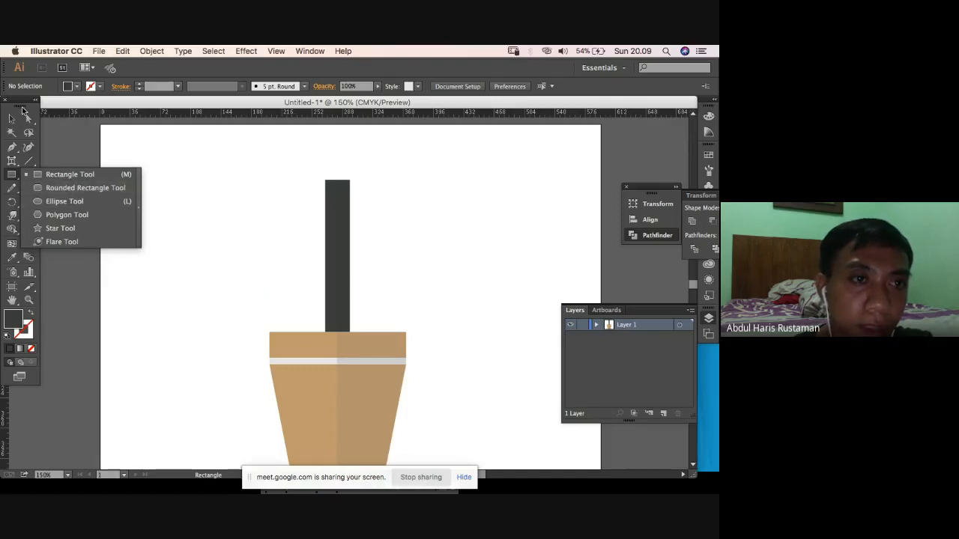
left_click(22, 111)
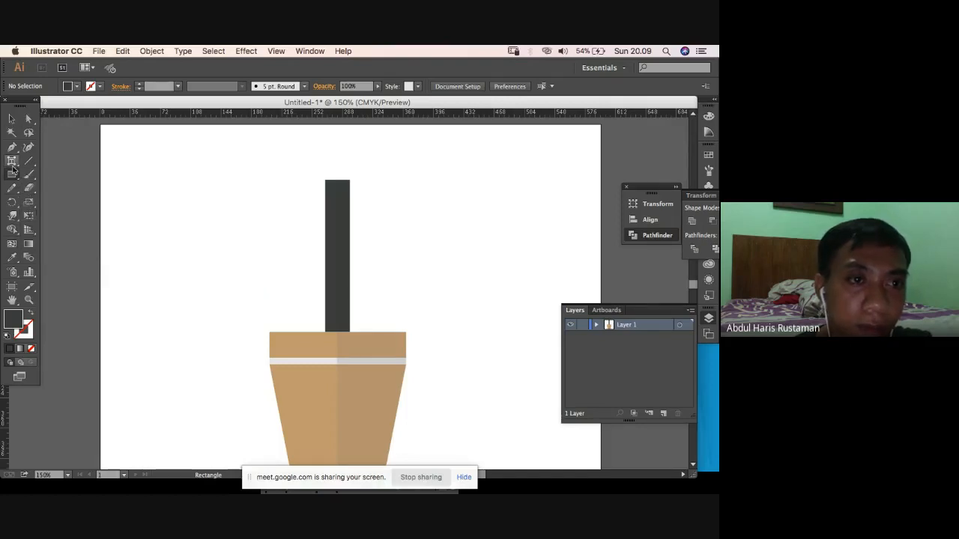
left_click(12, 147)
left_click(216, 268)
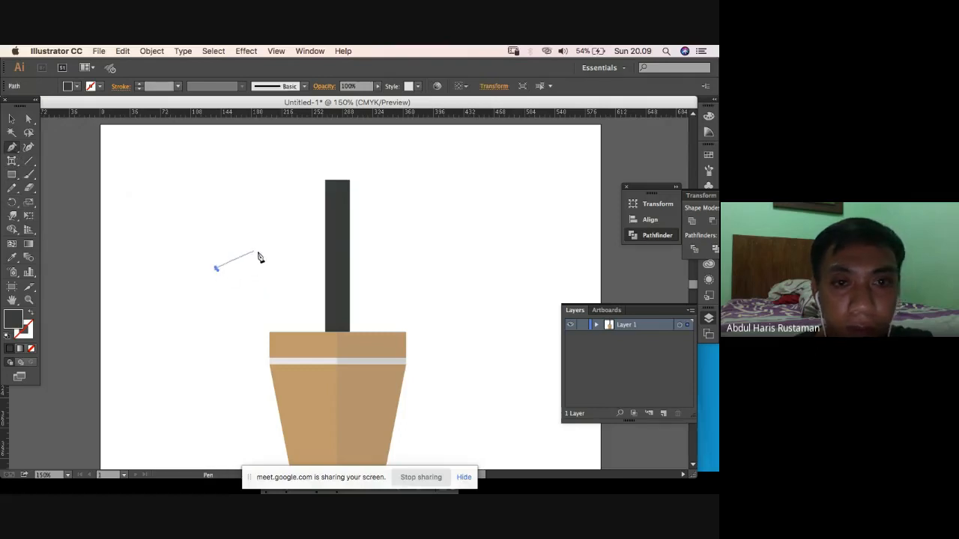
left_click_drag(257, 239, 294, 241)
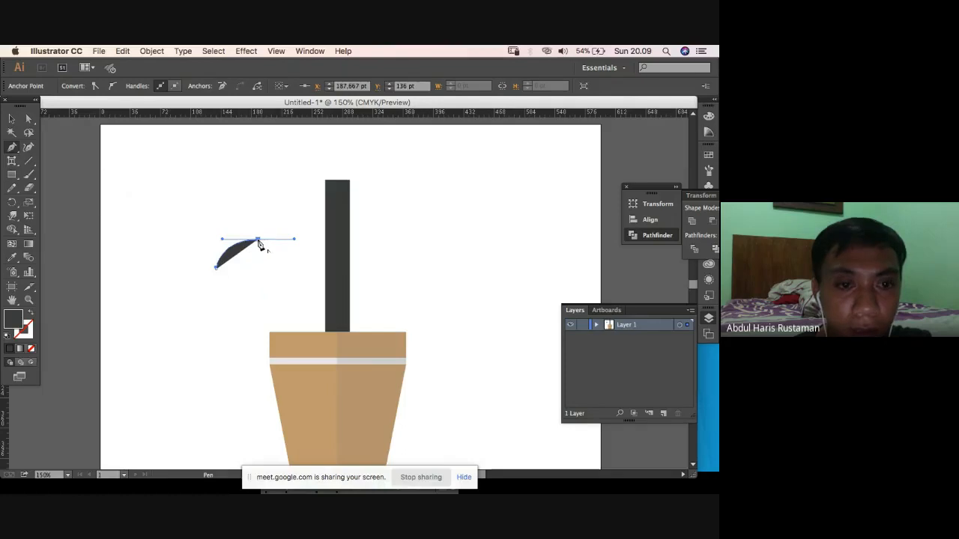
left_click(258, 240)
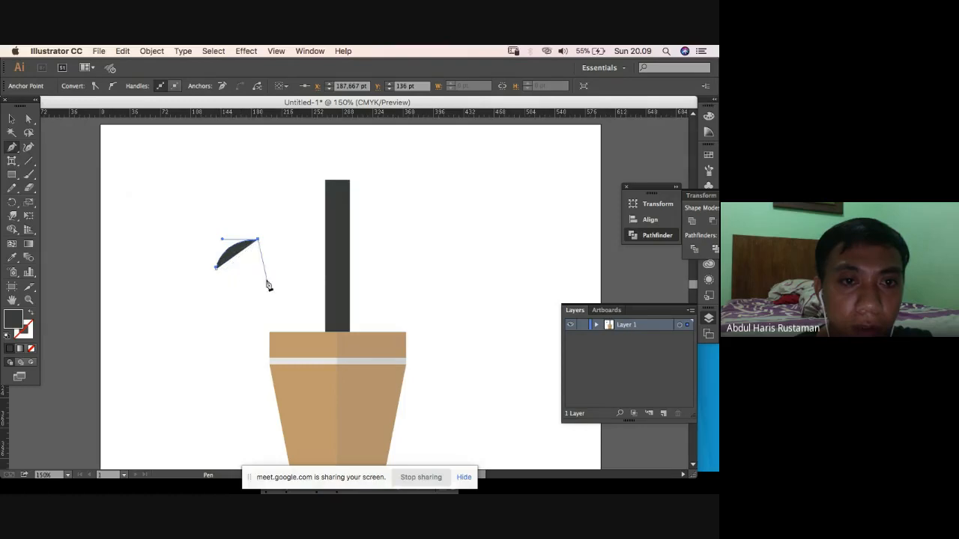
key("Escape")
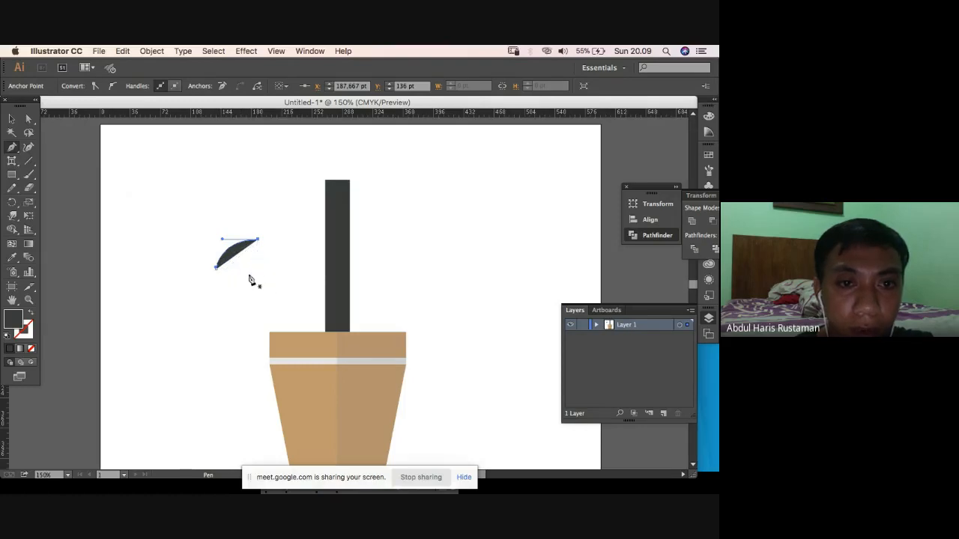
left_click(11, 120)
key("super+z")
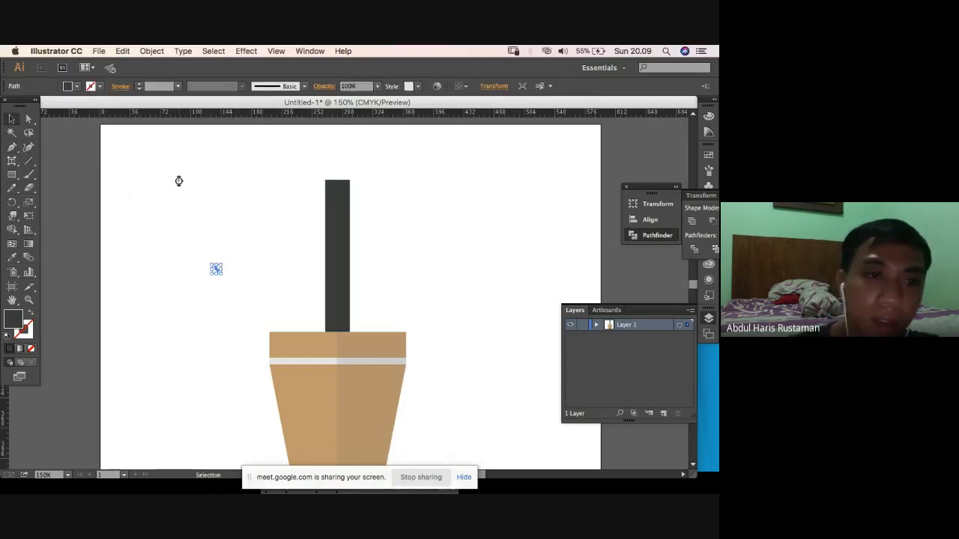
key("super+z")
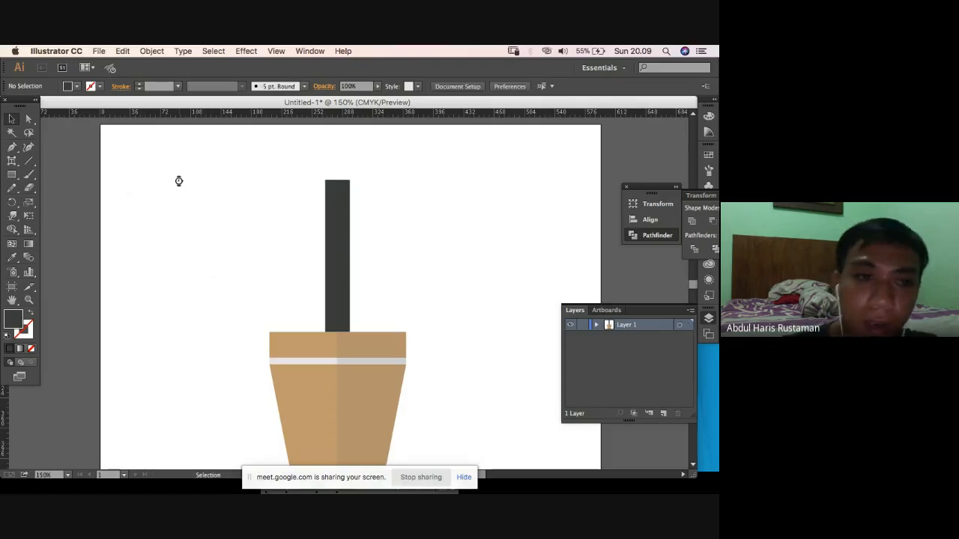
Draw a wide horizontal ellipse in the empty area left of the stem with the Ellipse tool.
left_click(11, 174)
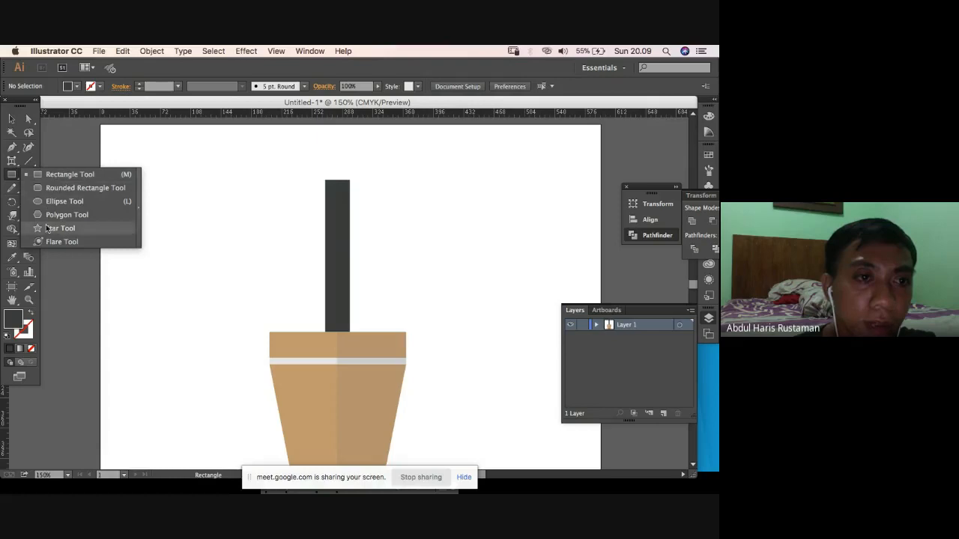
left_click(55, 207)
left_click_drag(165, 243, 277, 302)
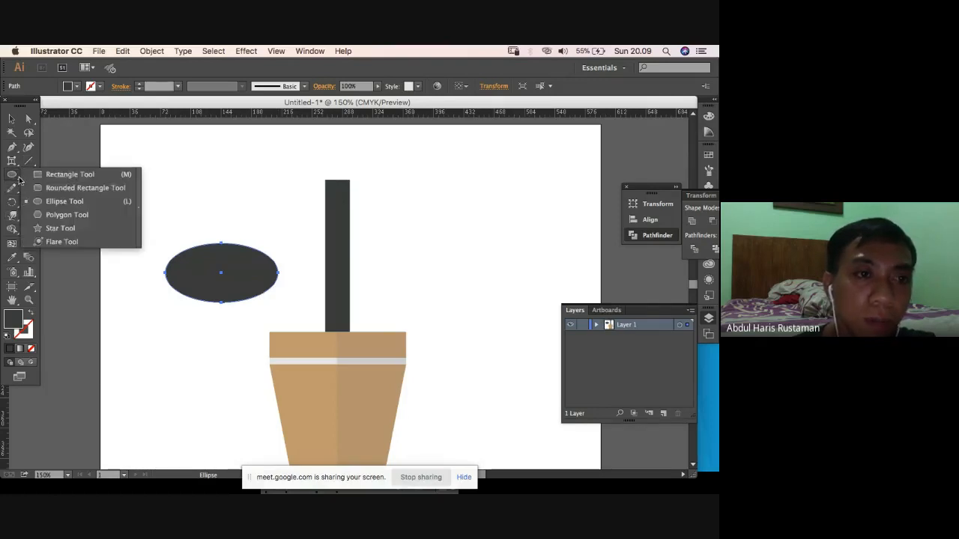
Draw a rectangle about 229 pt wide covering the ellipse's lower half, and move both shapes together to the right of the stem.
left_click_drag(12, 175, 57, 175)
left_click_drag(117, 275, 309, 331)
left_click(12, 119)
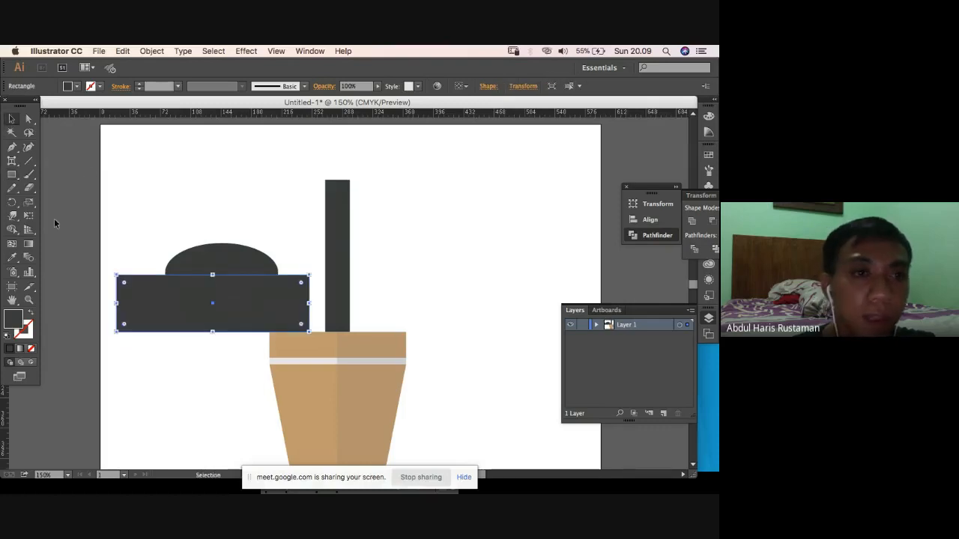
left_click(183, 241)
left_click_drag(180, 292, 178, 290)
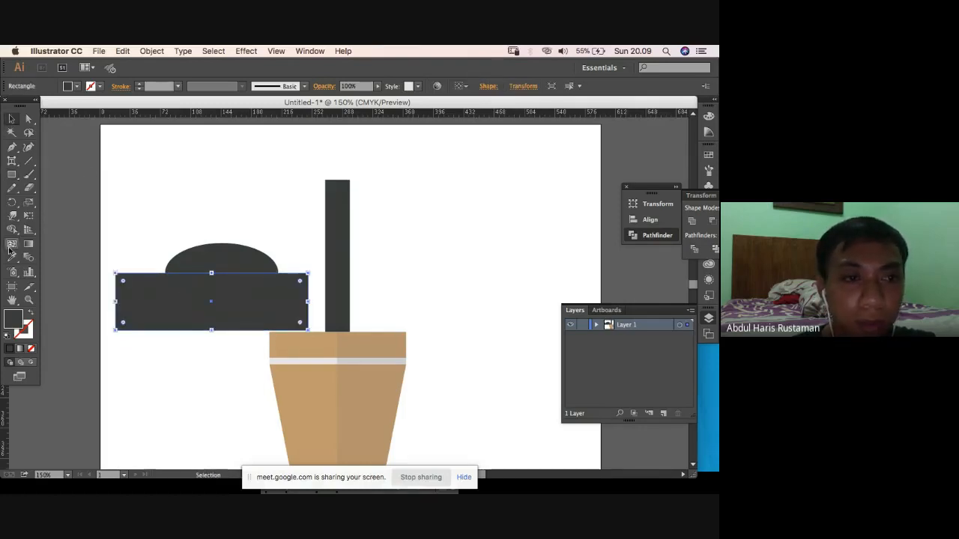
left_click_drag(166, 224, 504, 248)
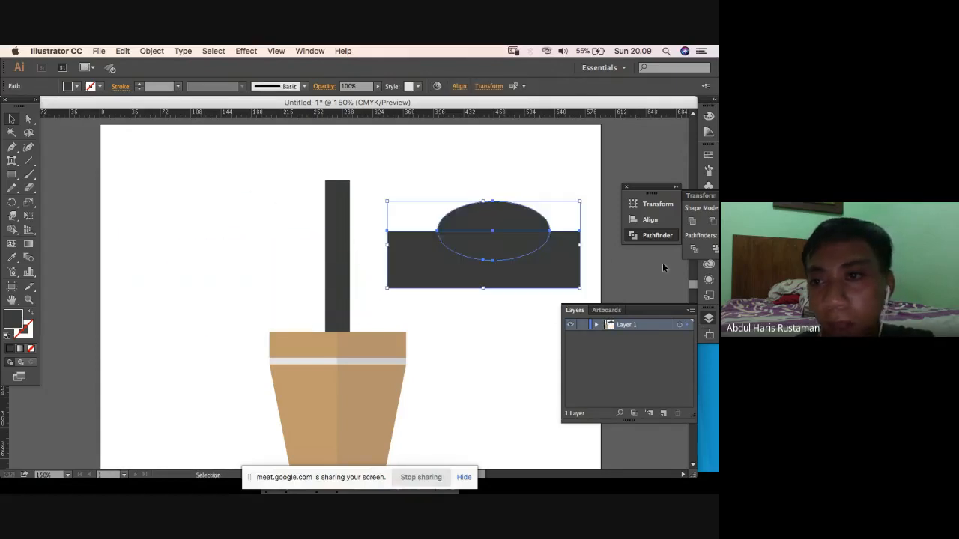
Show the Pathfinder options clear of the shapes and subtract the rectangle from the ellipse with Minus Front.
left_click(703, 196)
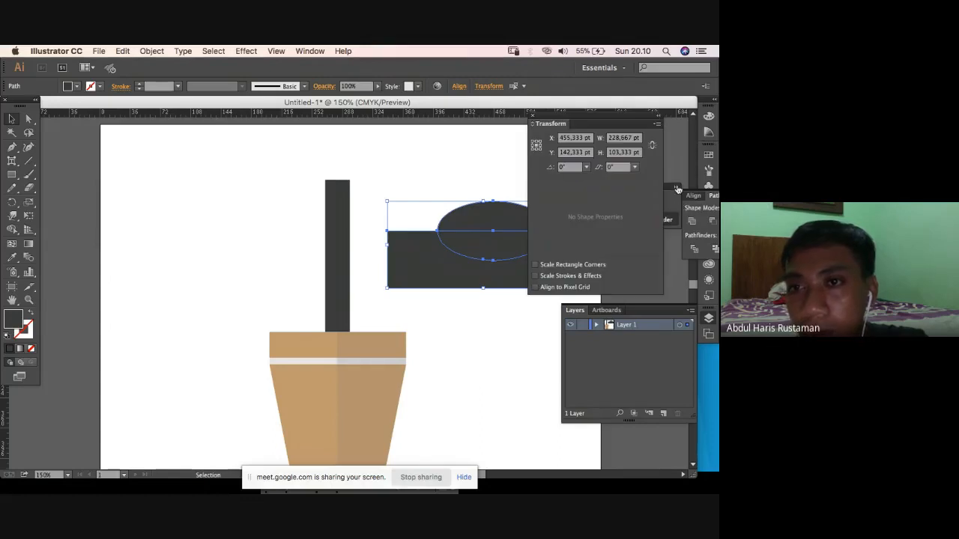
left_click(663, 192)
left_click_drag(658, 187, 585, 155)
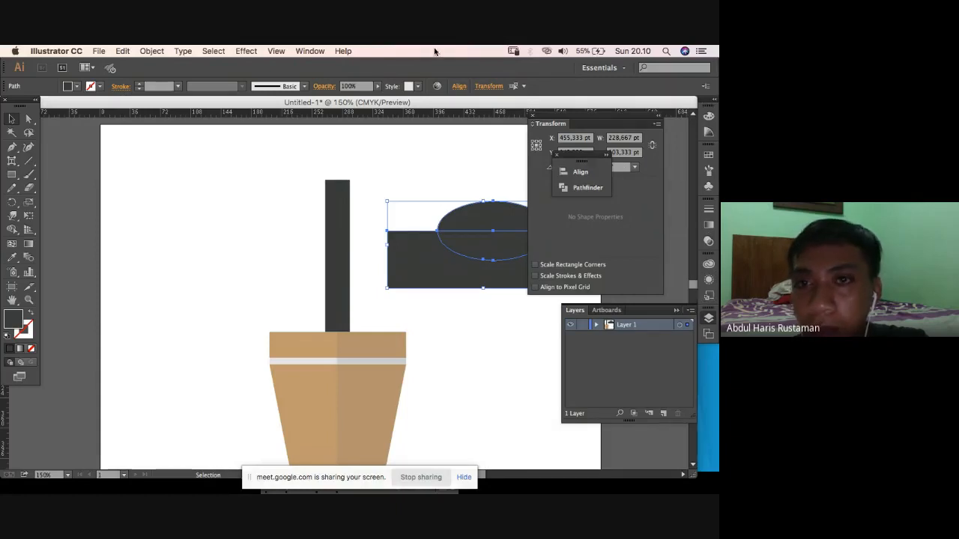
left_click(310, 51)
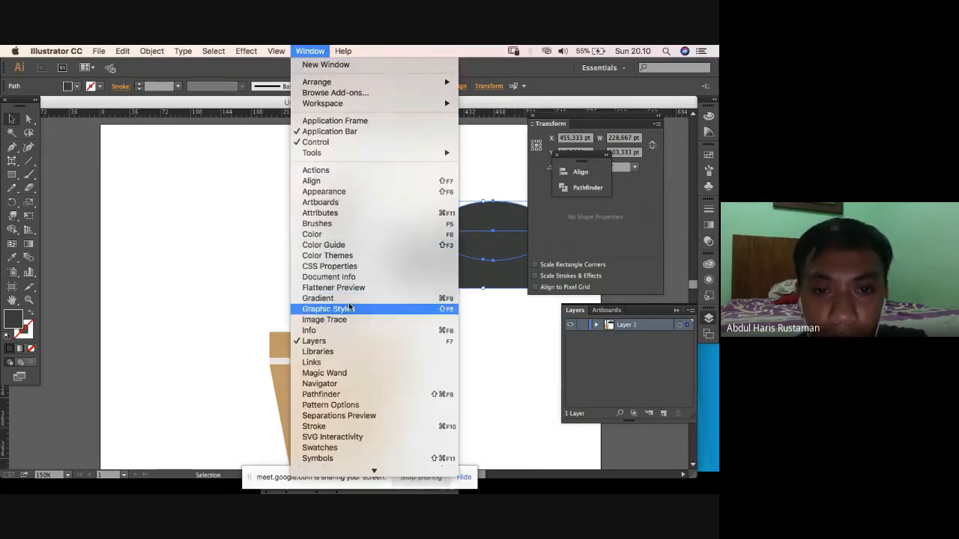
scroll(348, 316, "down", 3)
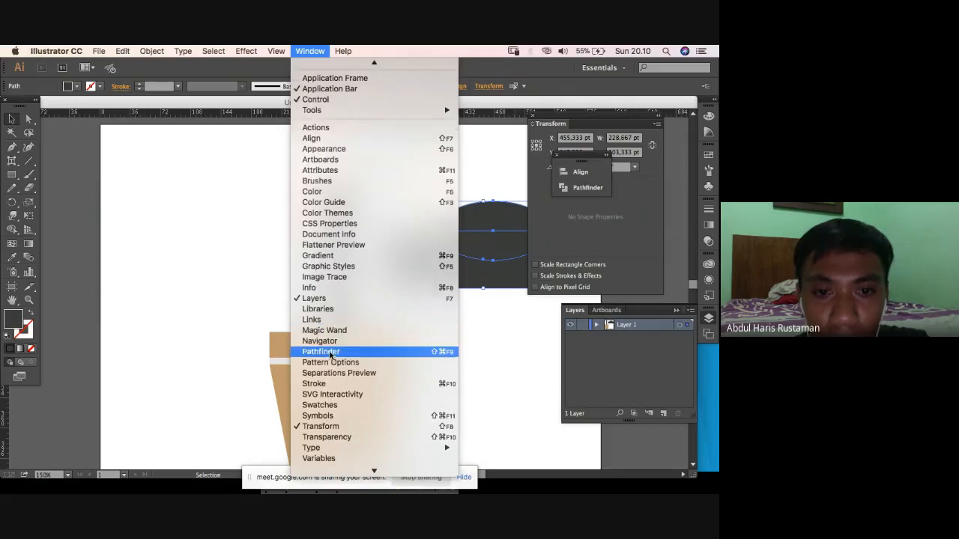
left_click(330, 352)
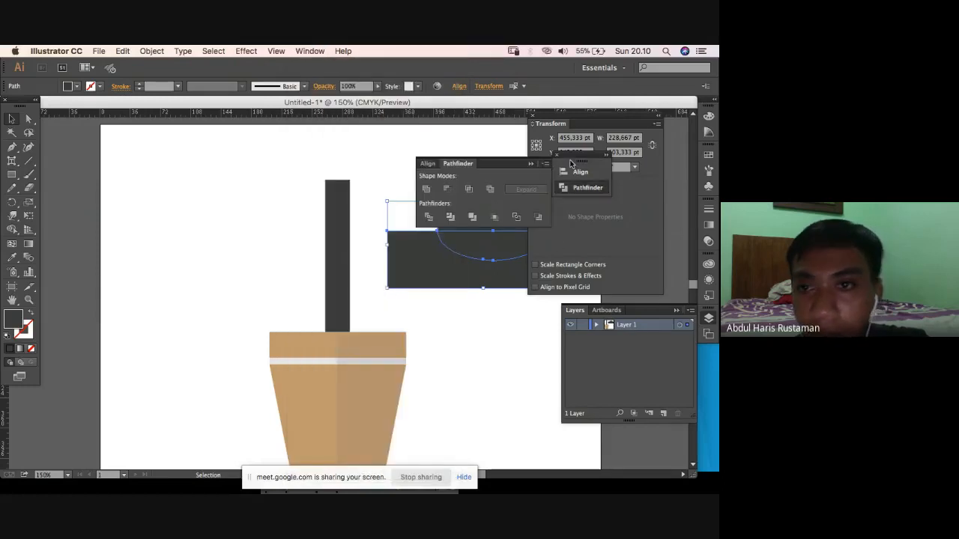
left_click(655, 118)
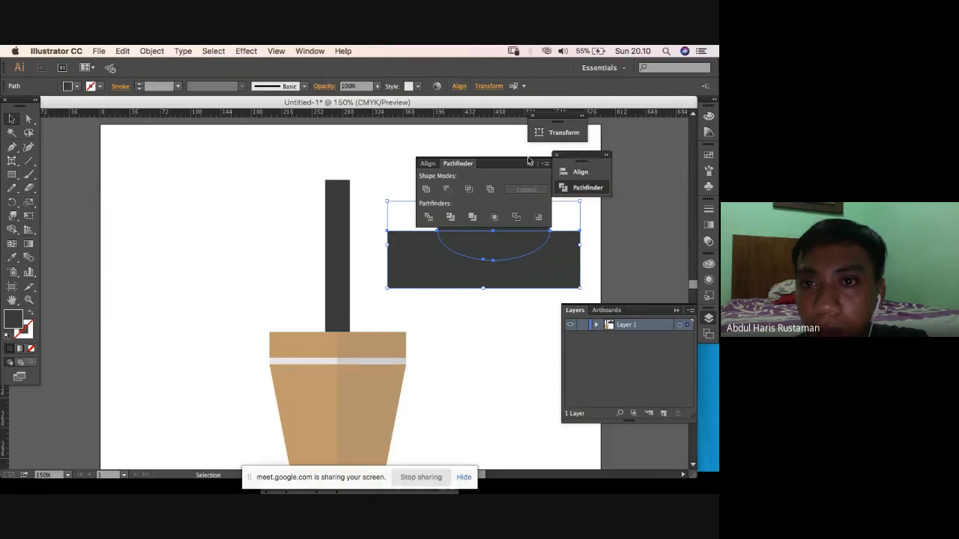
left_click_drag(514, 164, 633, 144)
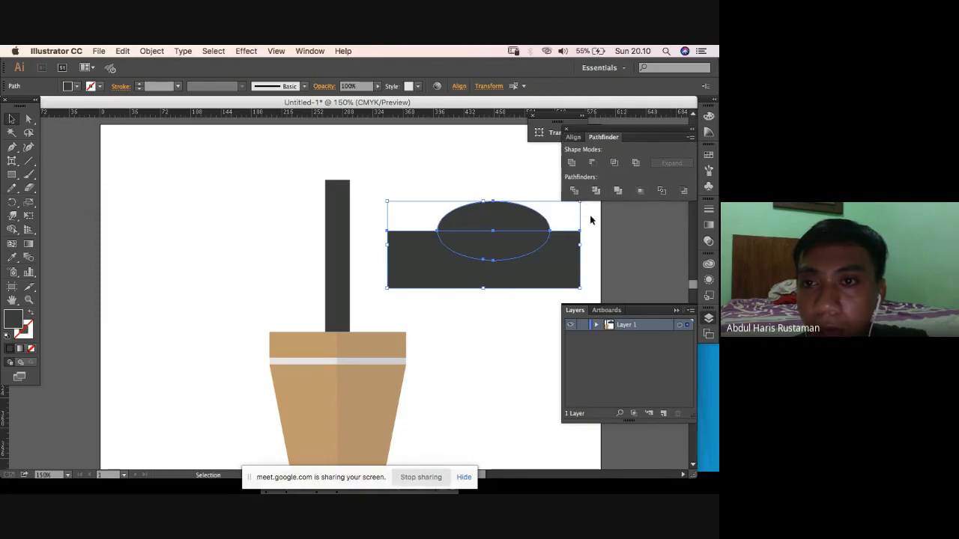
left_click(591, 162)
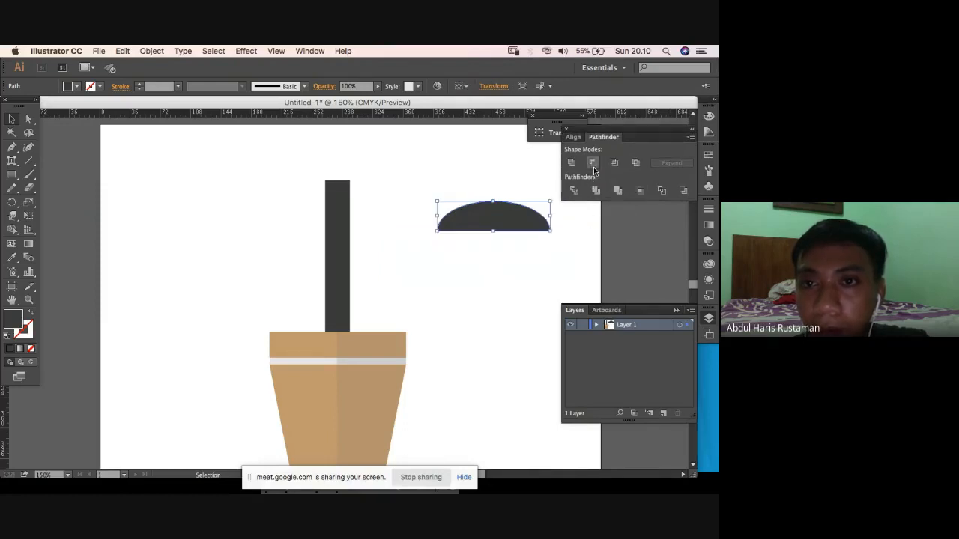
Move the dark half-ellipse to the empty area left of the stem and scale it down to about half its size.
left_click(524, 239)
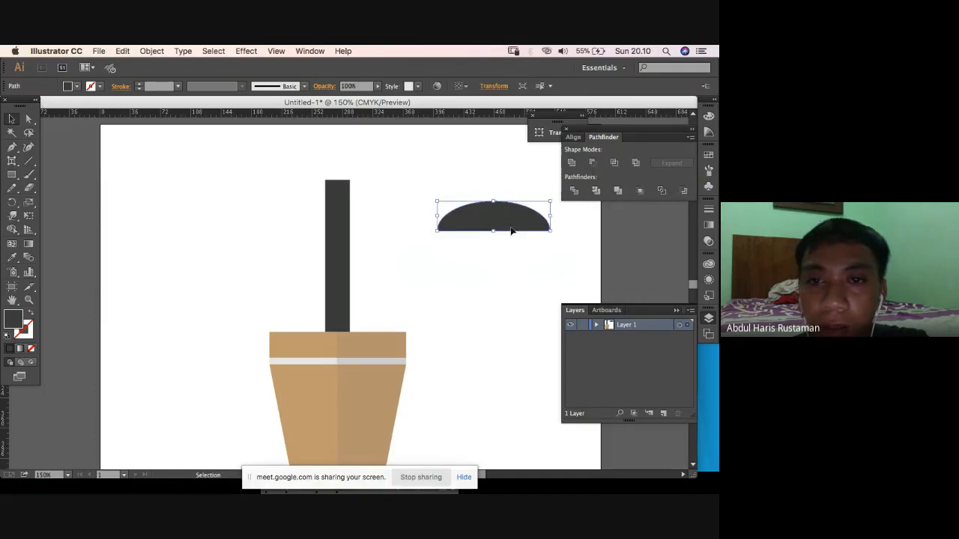
left_click_drag(517, 221, 278, 220)
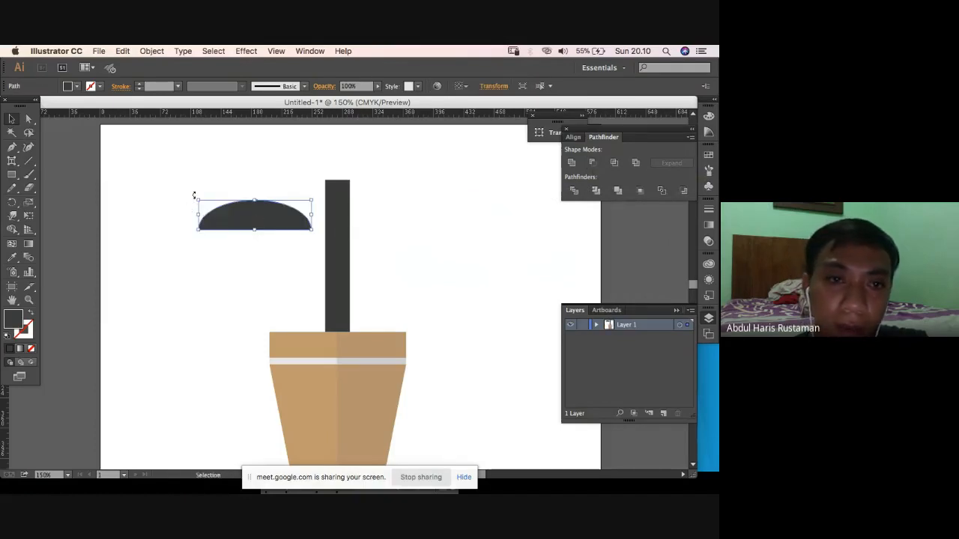
left_click_drag(199, 202, 225, 207)
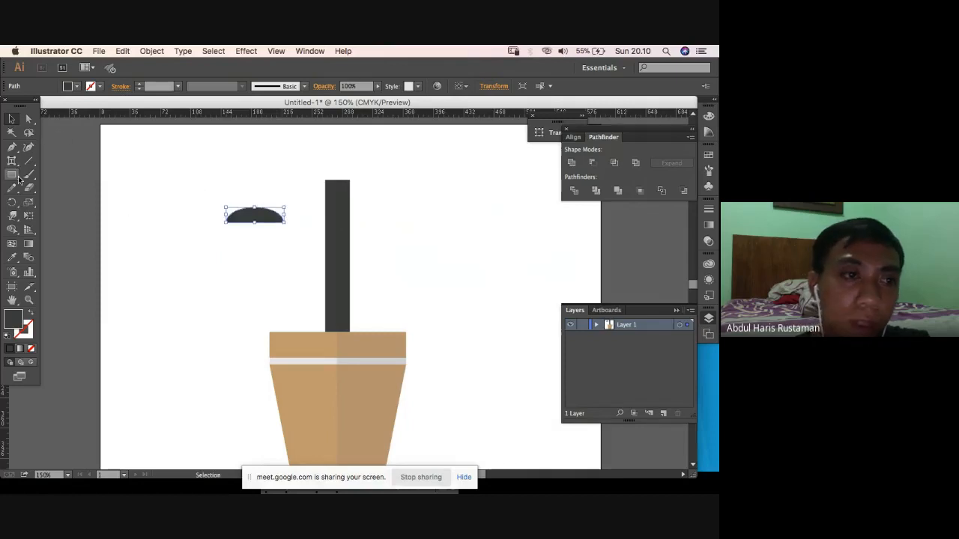
Fill the half-ellipse with green and scale it down proportionally to about half its size again.
left_click(77, 87)
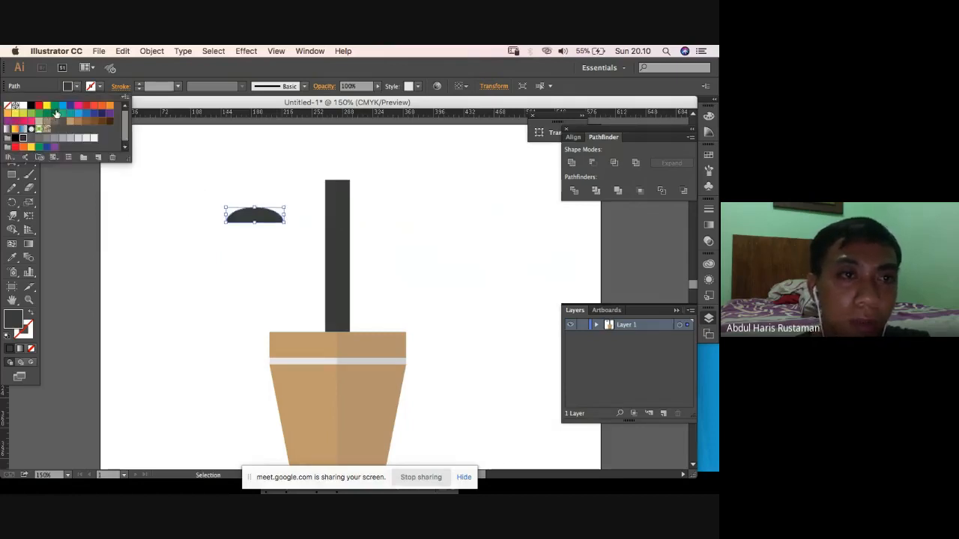
left_click(55, 111)
left_click(158, 180)
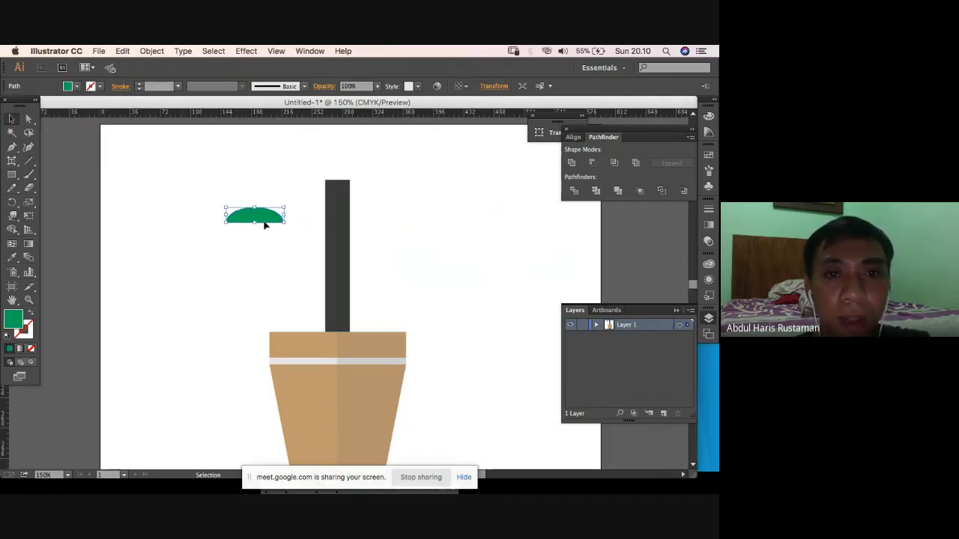
left_click_drag(300, 197, 195, 247)
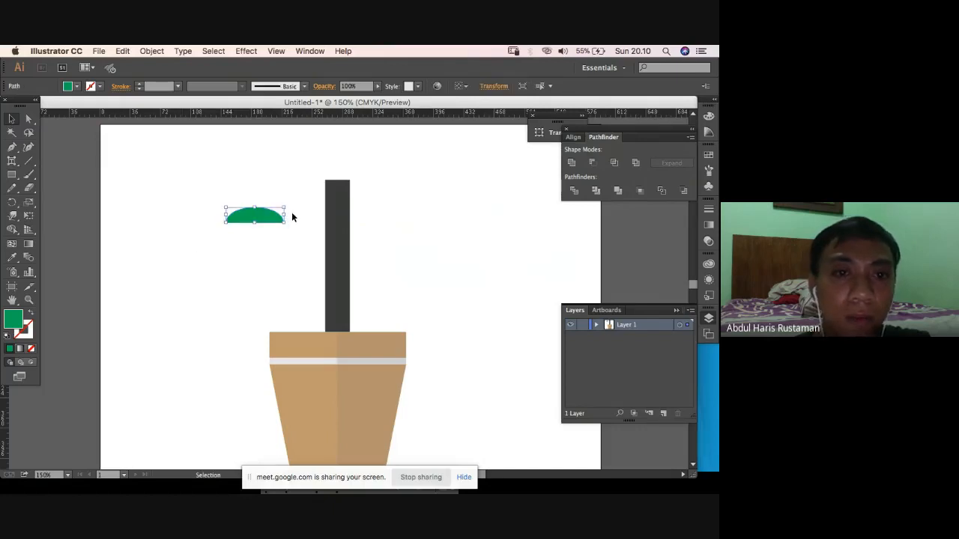
left_click(232, 214, "shift")
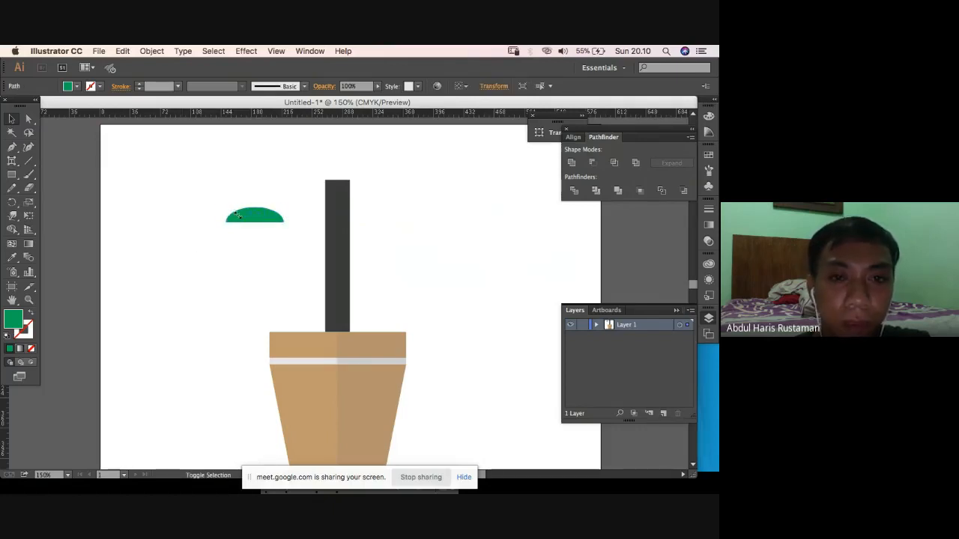
left_click_drag(230, 212, 236, 214)
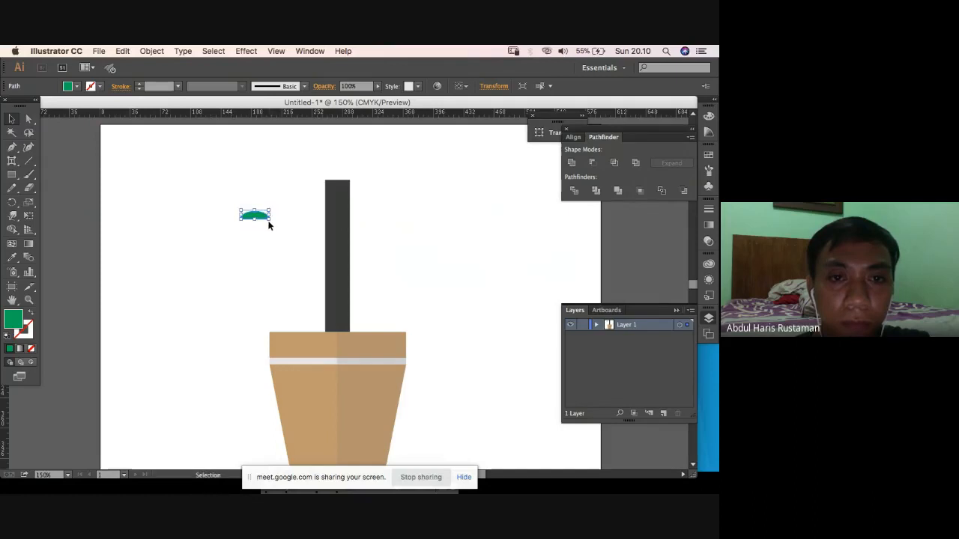
Duplicate the small green half-ellipse in place by pasting a copy in front.
key("super+equal")
key("super+equal")
key("super+equal")
scroll(265, 212, "left", 5)
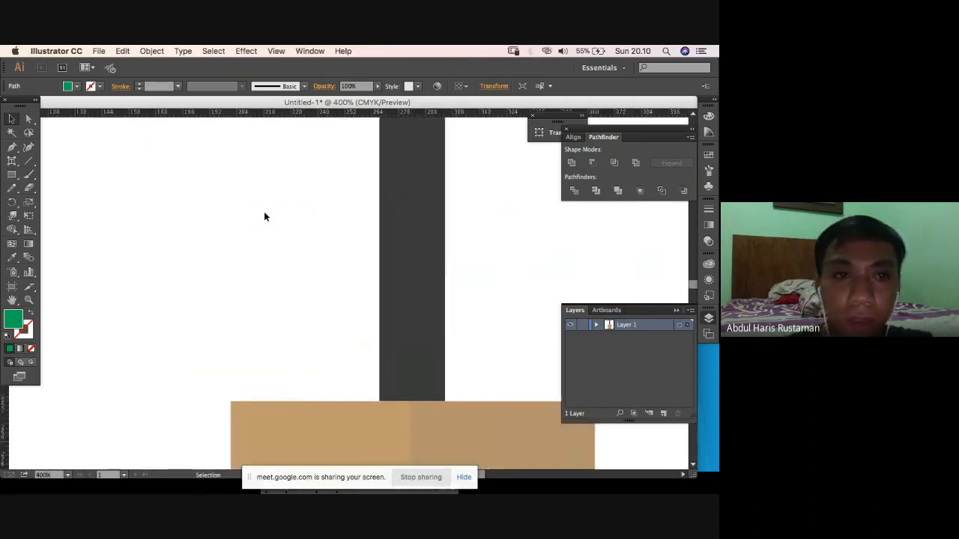
scroll(264, 213, "up", 2)
scroll(251, 232, "right", 4)
scroll(251, 233, "up", 2)
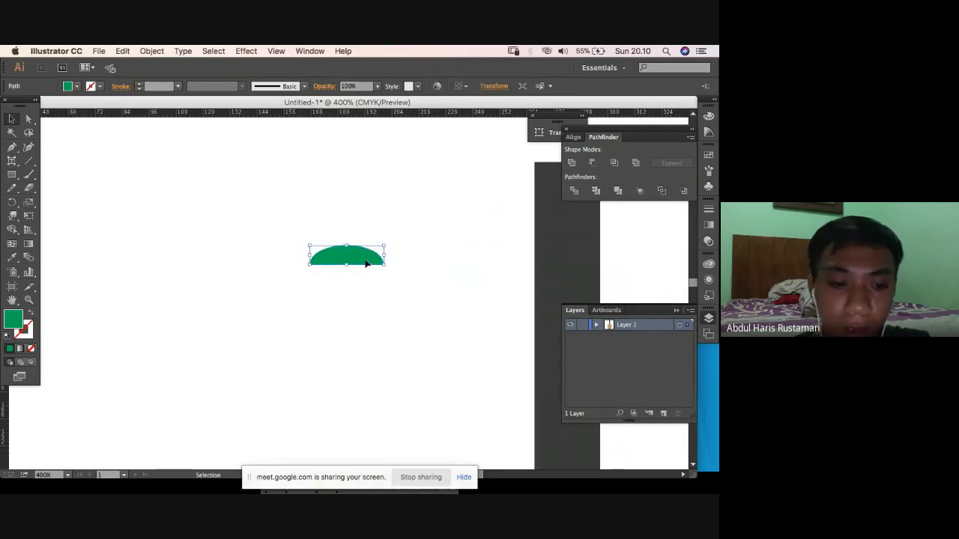
key("super+z")
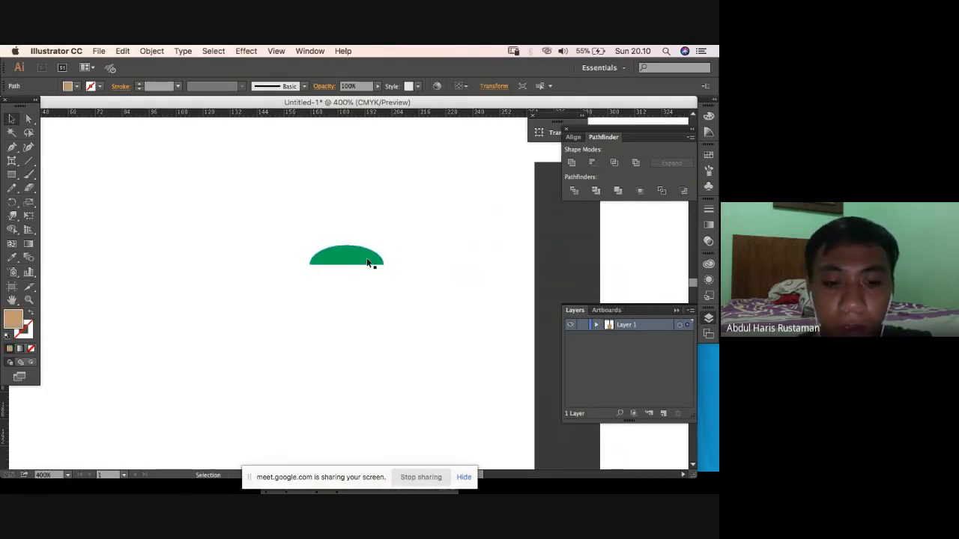
key("super+z")
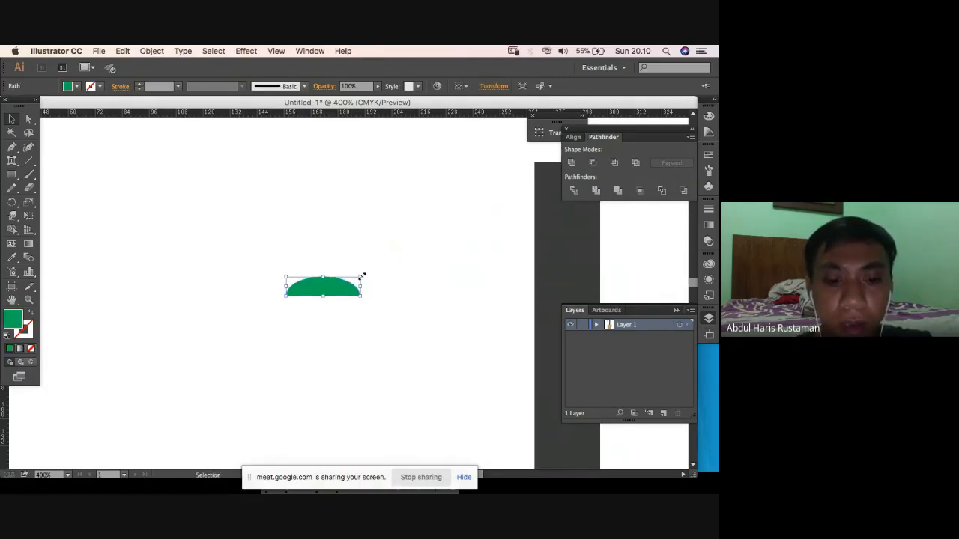
key("a")
key("v")
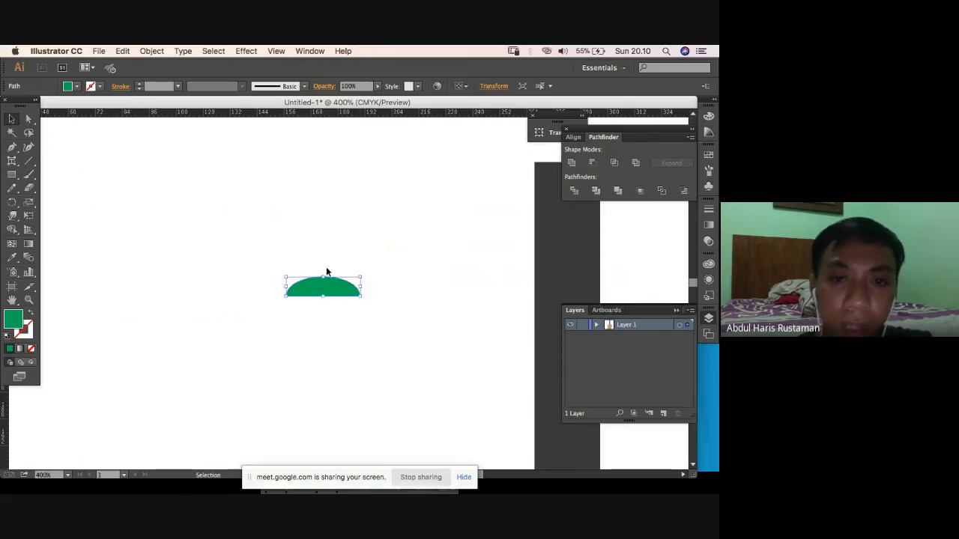
Rotate the front copy of the green half-ellipse by 180°.
right_click(326, 286)
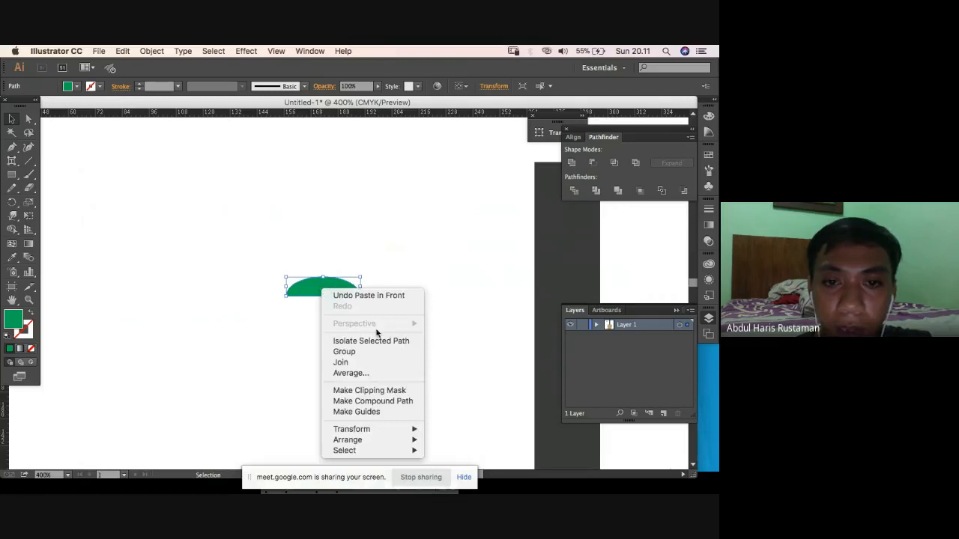
mouse_move(415, 431)
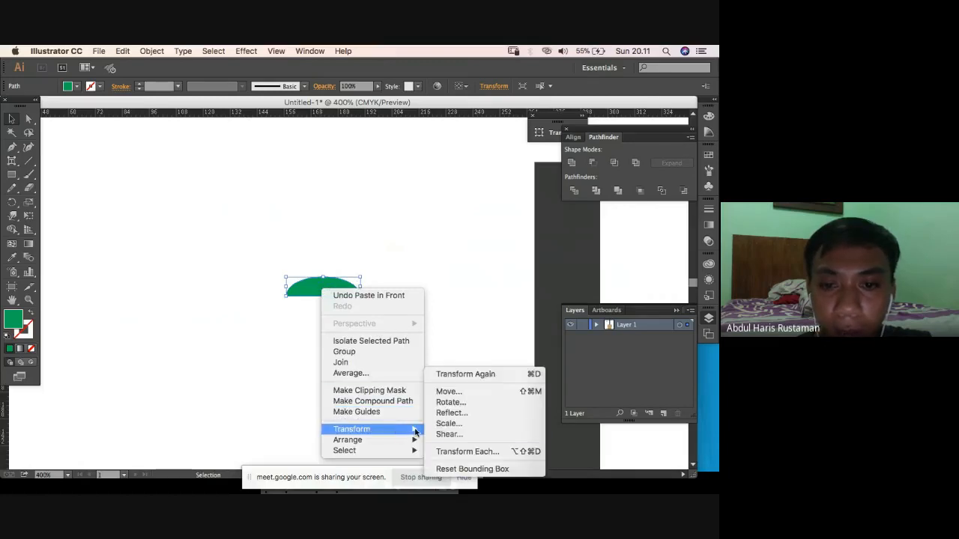
left_click(451, 404)
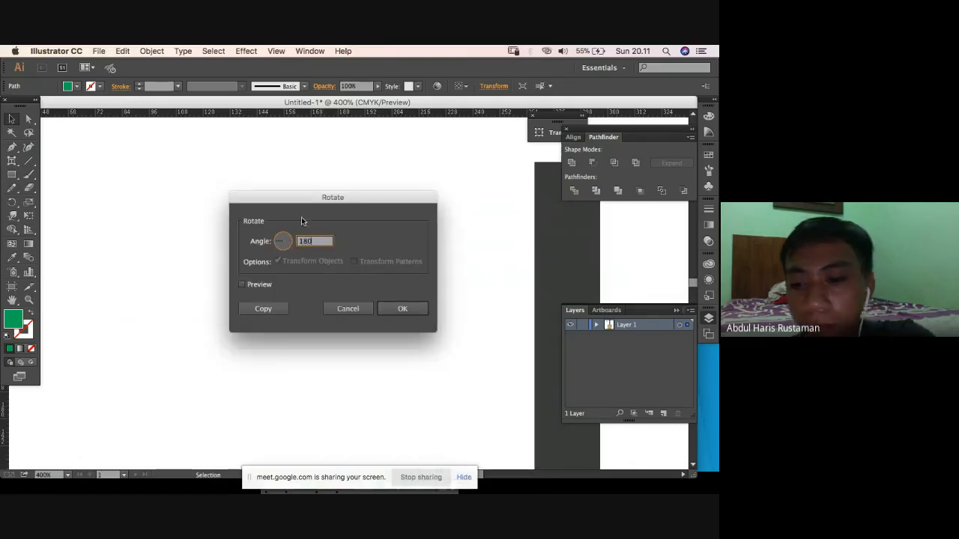
left_click(402, 309)
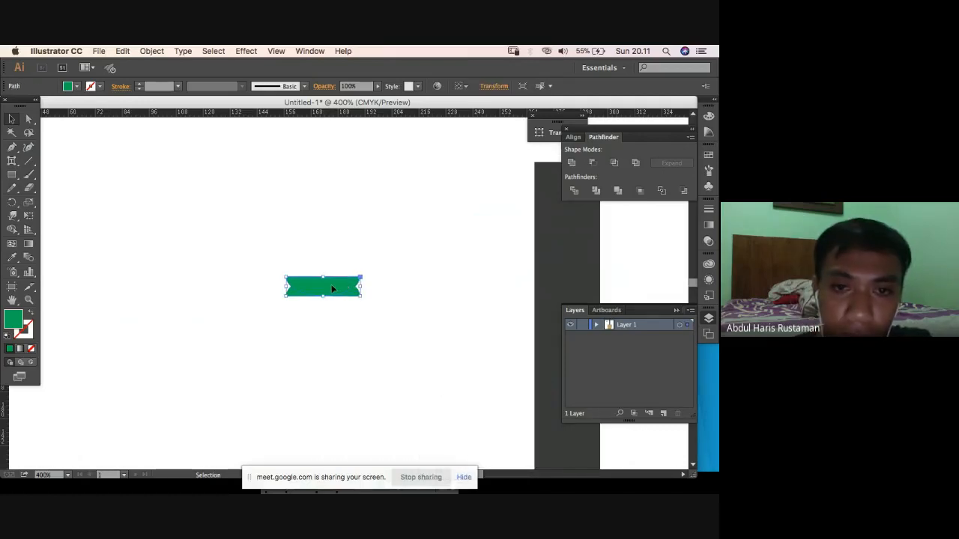
Move the rotated copy below the original and nudge it until their flat edges meet as a full ellipse.
left_click_drag(333, 288, 347, 310)
left_click(367, 323)
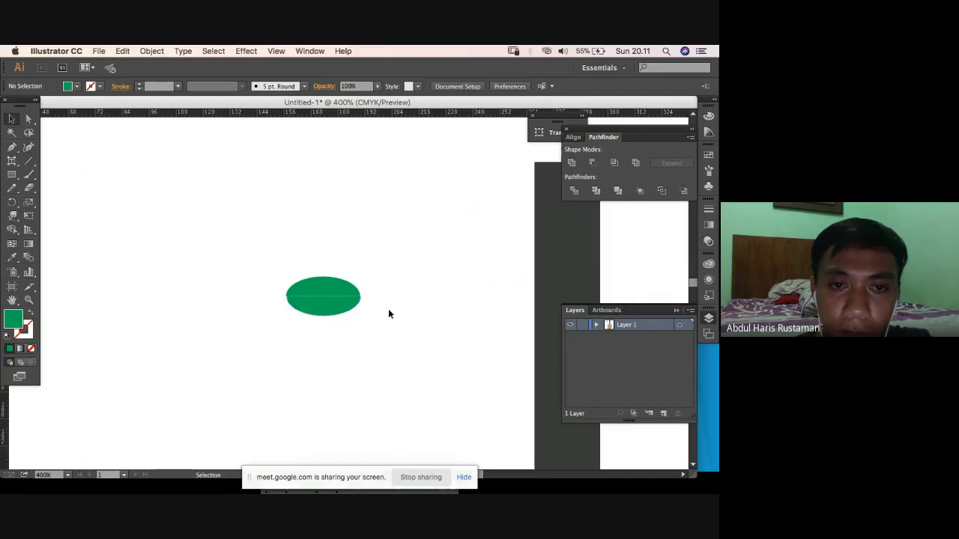
left_click(358, 305)
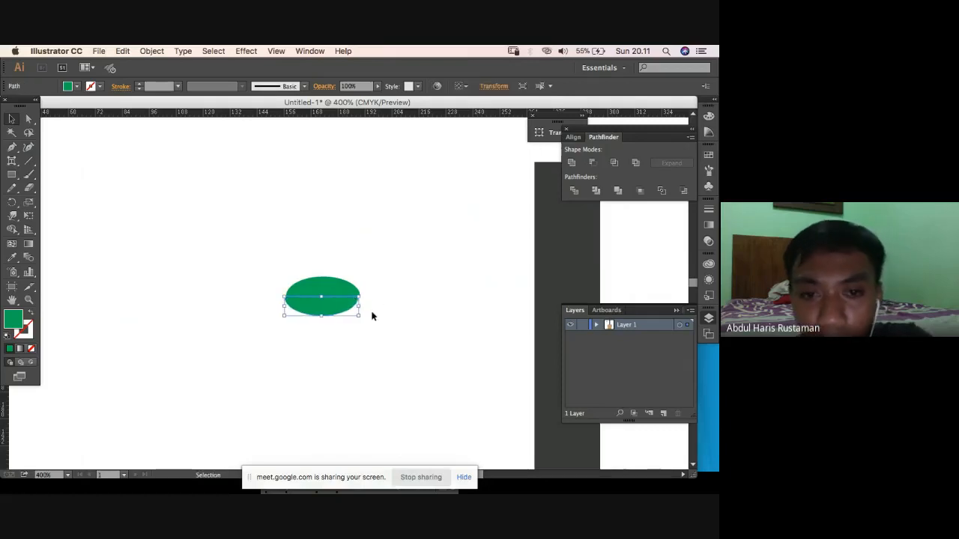
left_click(374, 320)
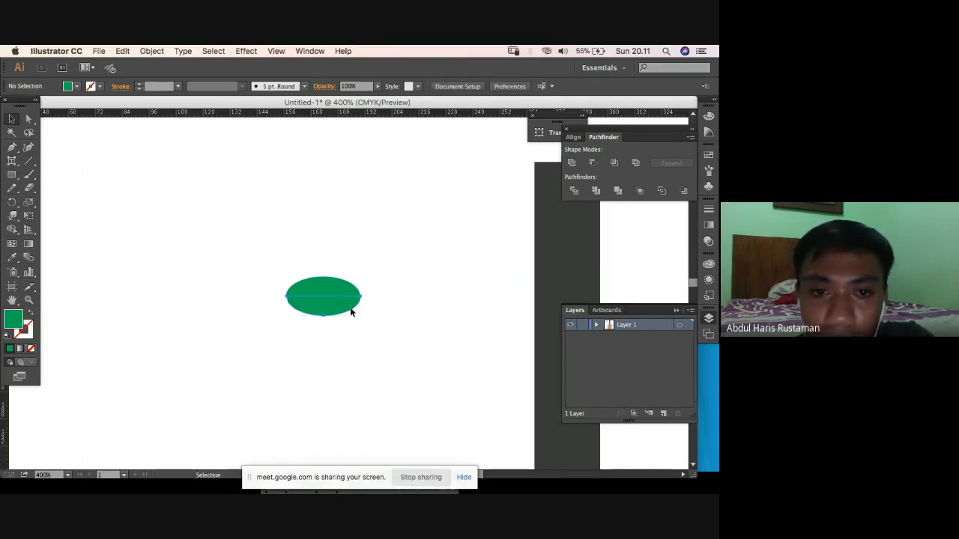
left_click(352, 312)
key("Up")
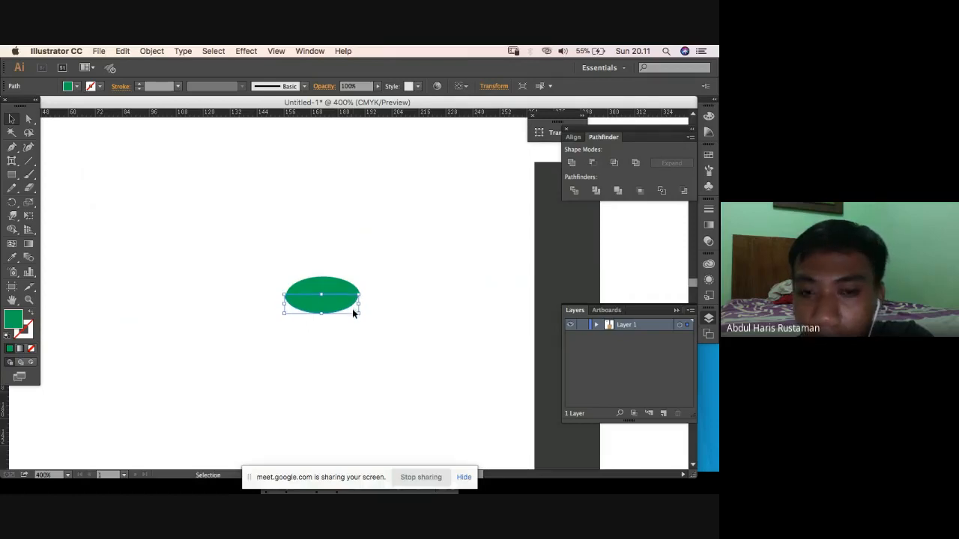
left_click(391, 323)
left_click(346, 306)
key("Right")
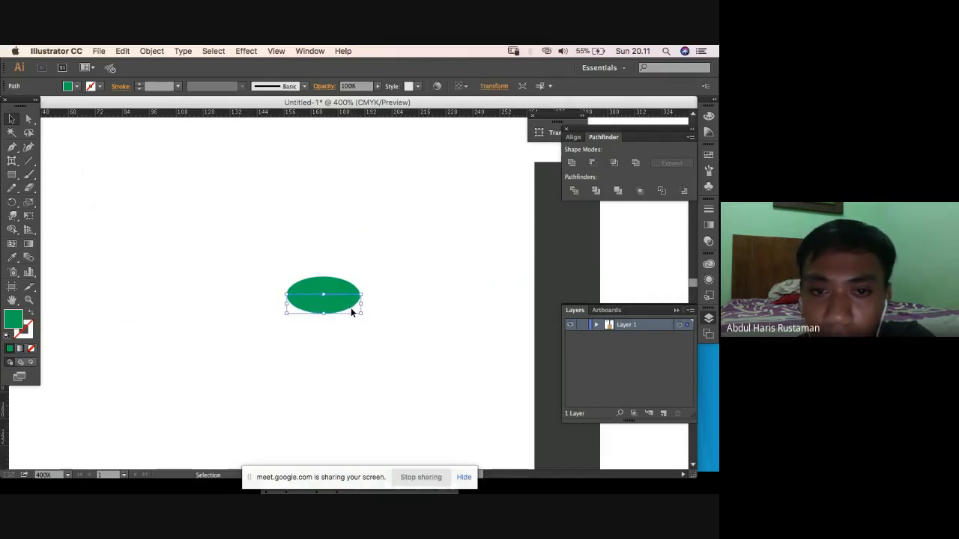
Align both green half-ellipses horizontally with each other and deselect them.
left_click_drag(395, 257, 255, 314)
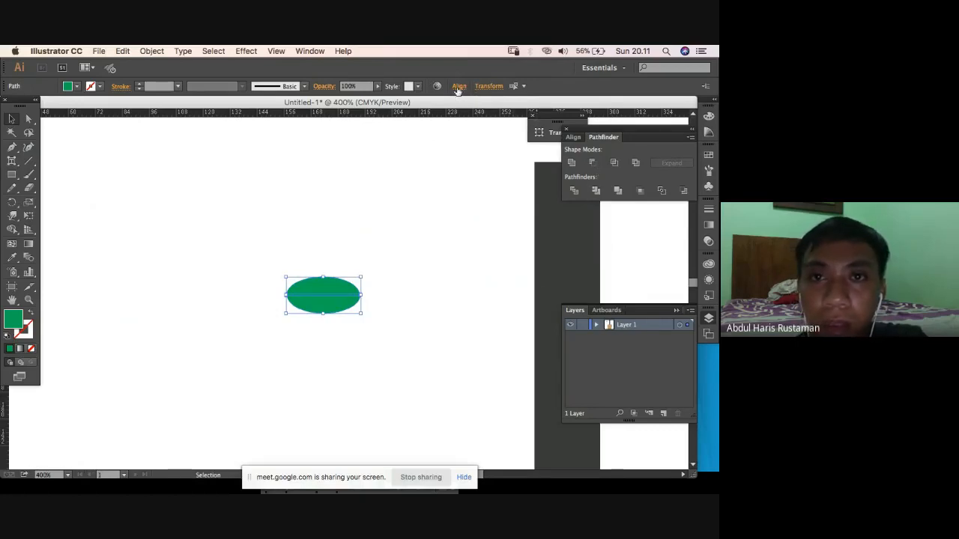
left_click(457, 87)
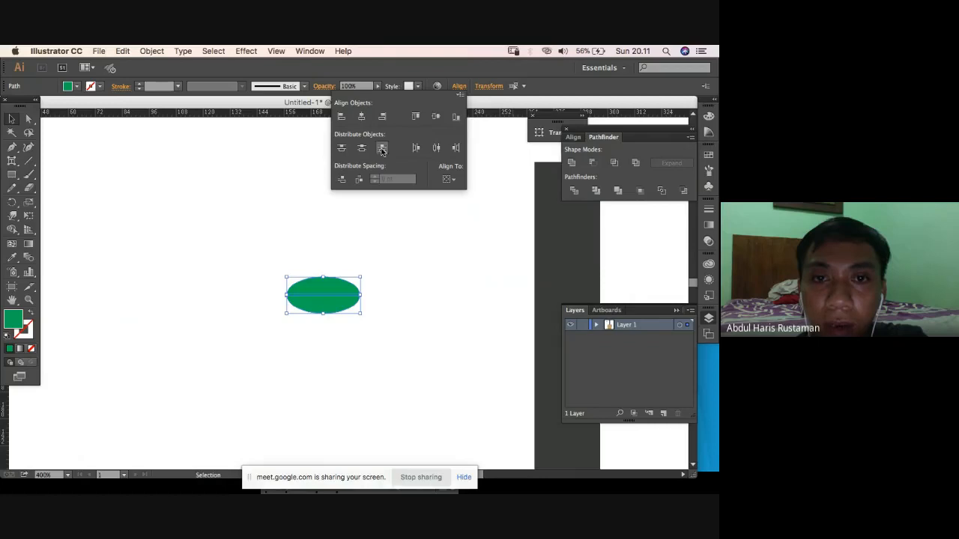
left_click(353, 273)
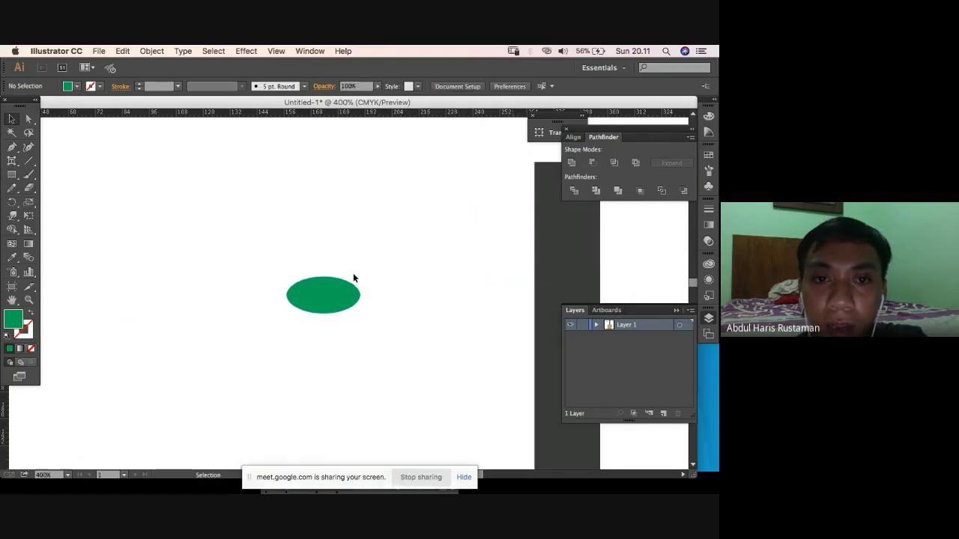
Try nudging the upper half-ellipse up and back down against the lower half, and select the lower half.
left_click(343, 284)
left_click_drag(406, 235, 363, 278)
left_click(376, 305)
left_click(344, 280)
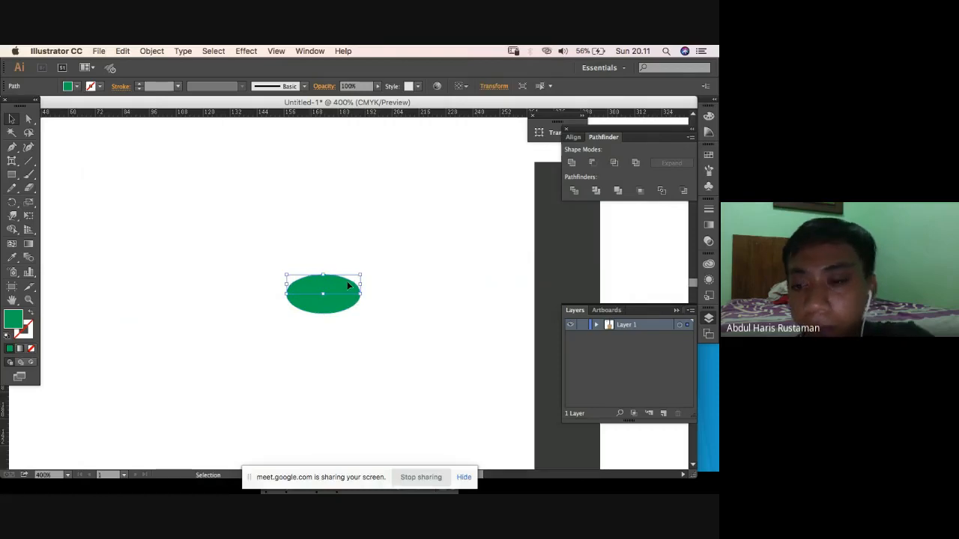
key("Down")
left_click(357, 305)
left_click(348, 303)
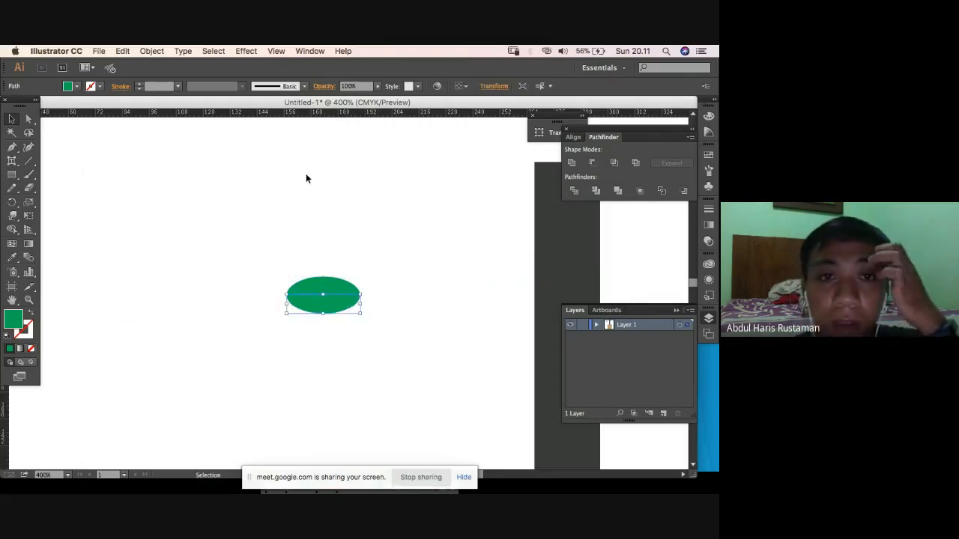
left_click(77, 87)
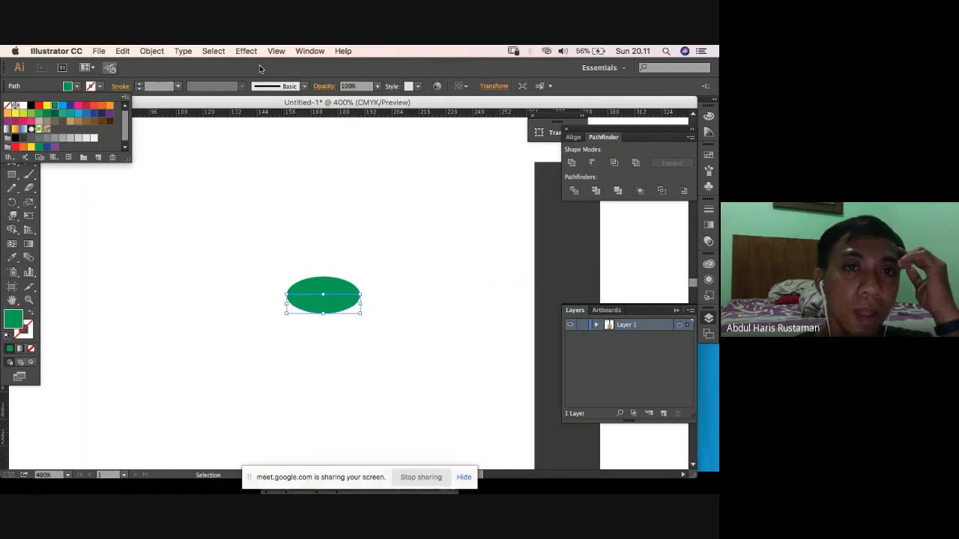
left_click(284, 65)
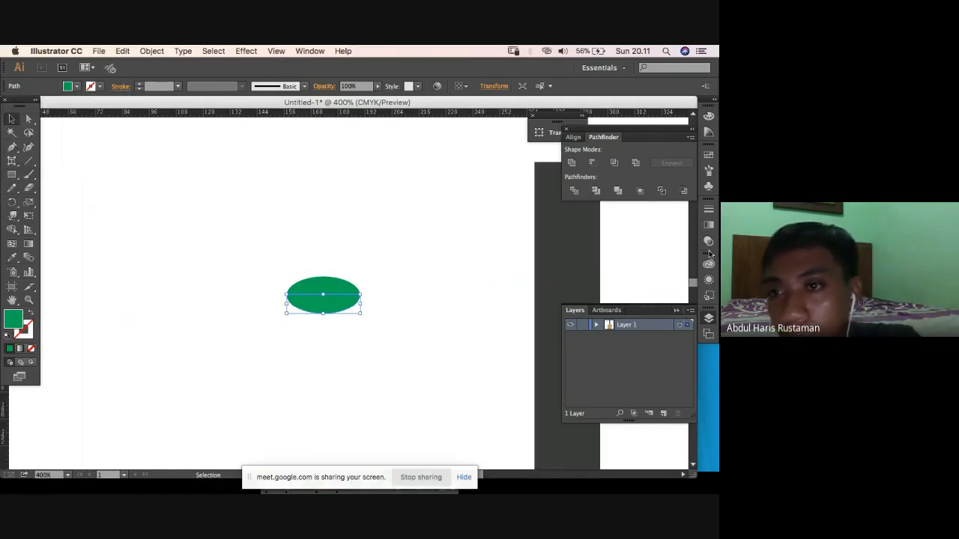
left_click(575, 139)
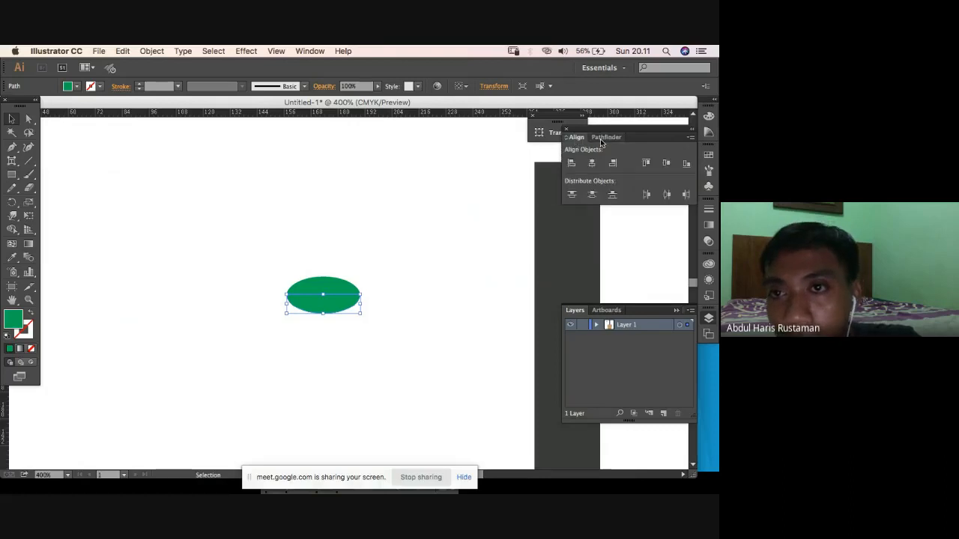
left_click(607, 139)
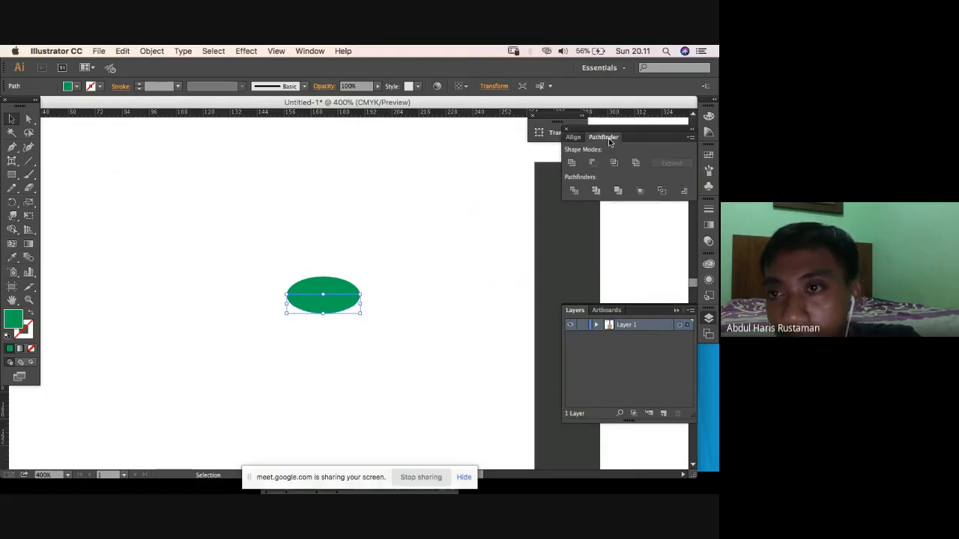
Try remixing the CMYK Green swatch as a darker green with C 67, M 26, Y 100 and K 30.
left_click(709, 156)
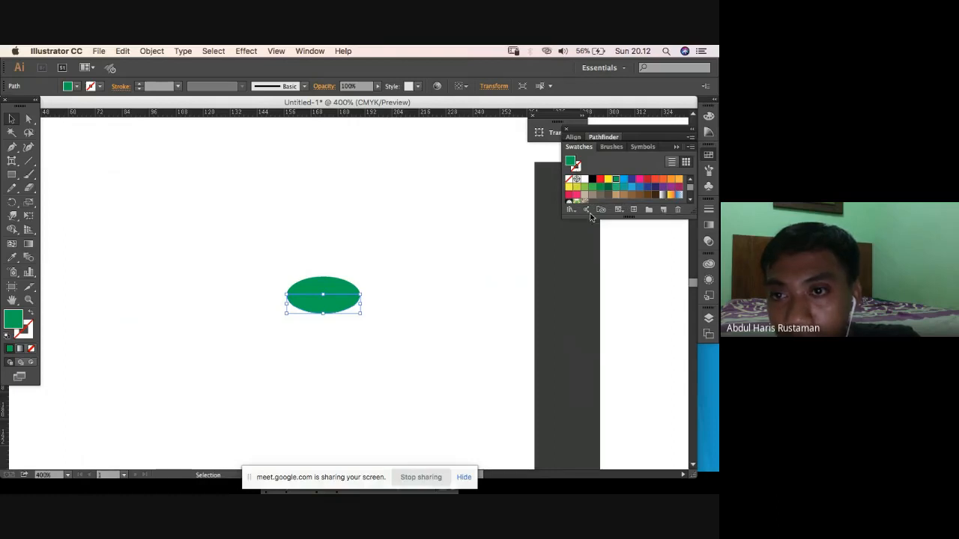
double_click(616, 181)
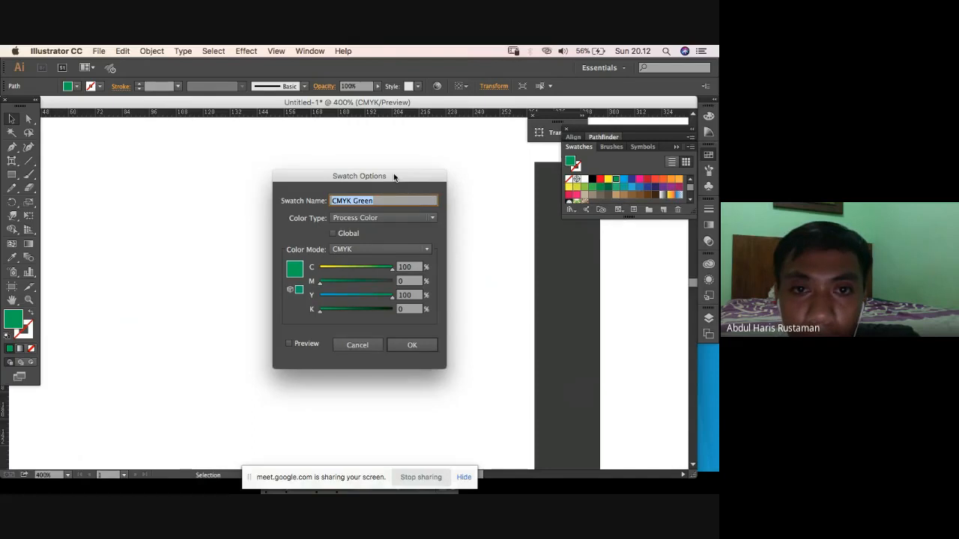
left_click_drag(393, 176, 561, 168)
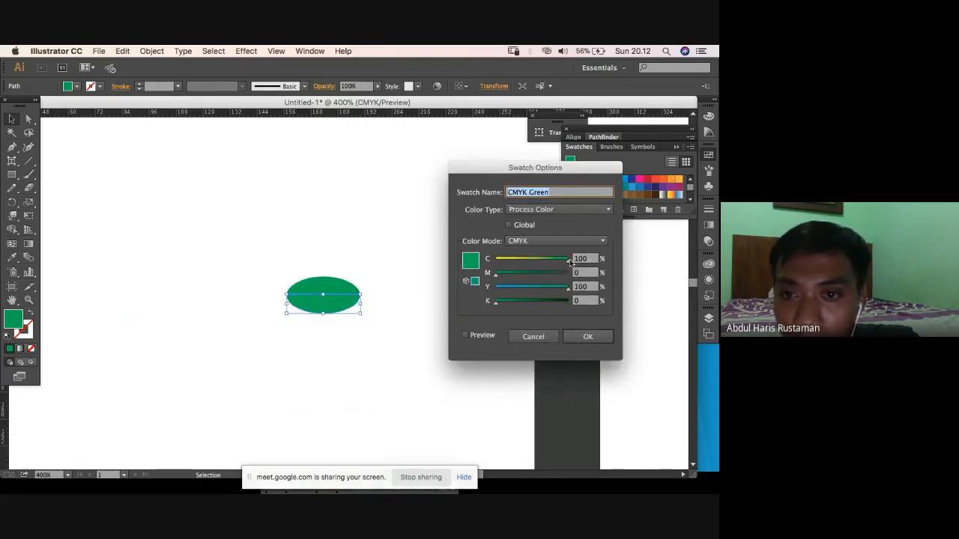
left_click_drag(568, 263, 517, 303)
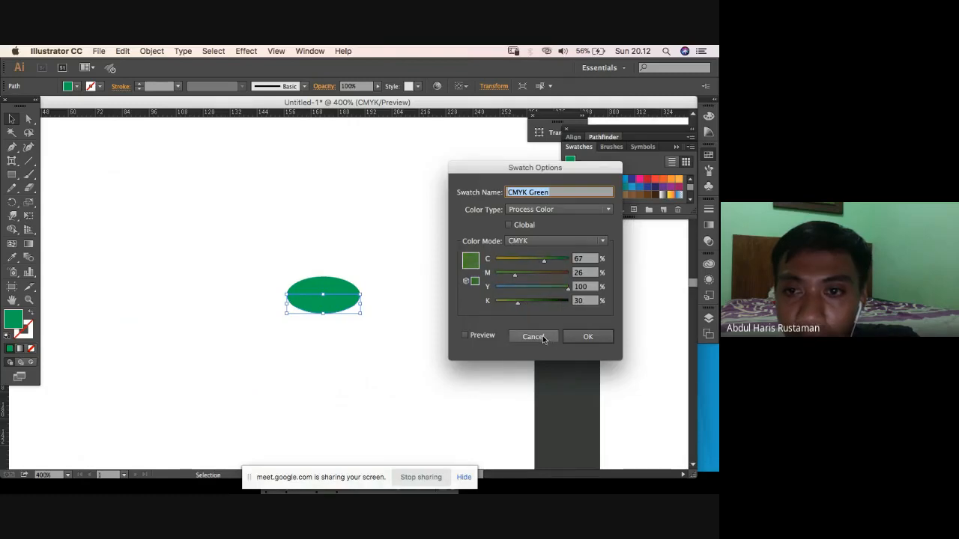
left_click(543, 338)
left_click(312, 52)
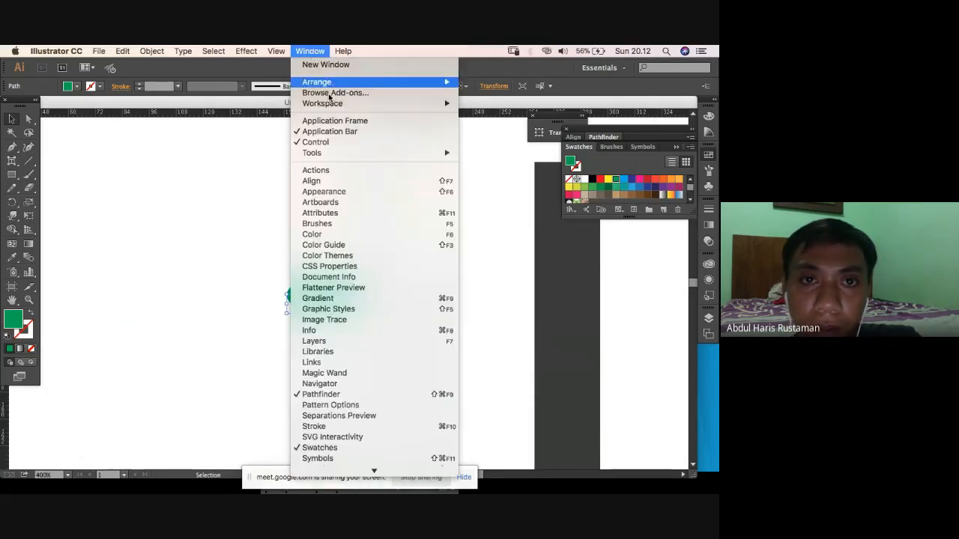
left_click(270, 163)
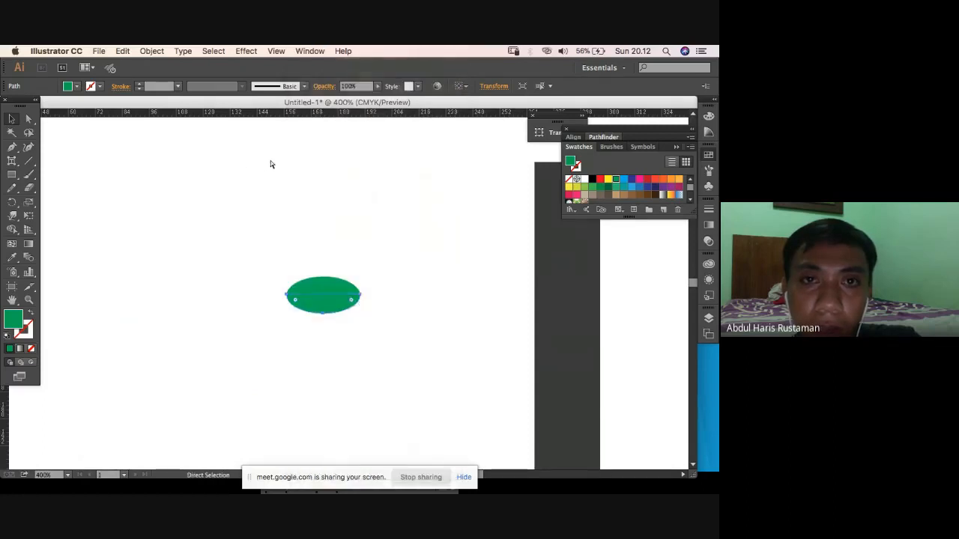
key("super+Tab")
left_click(307, 51)
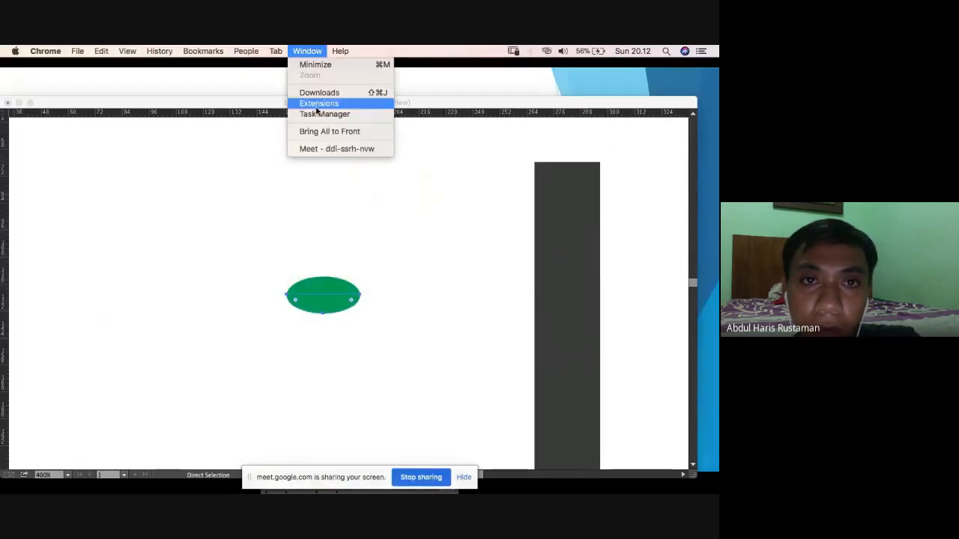
left_click(323, 149)
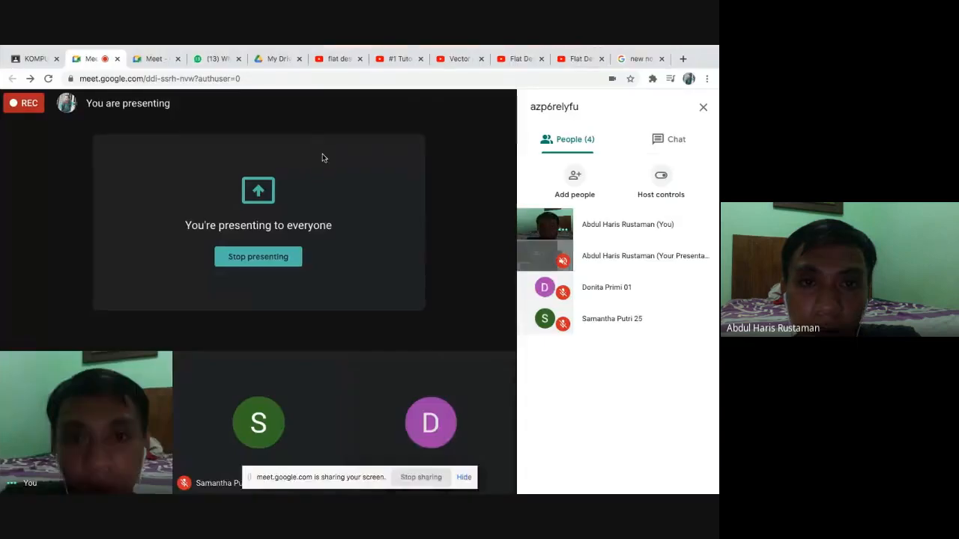
key("super+Tab")
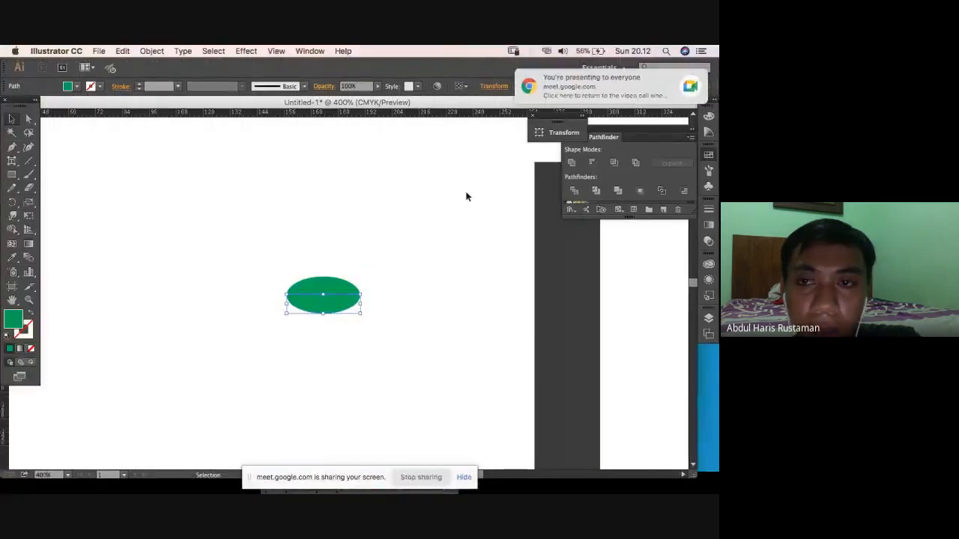
Enlarge the two green half-ellipses together and tilt the resulting leaf clockwise so it slopes down toward the stem.
left_click(376, 270)
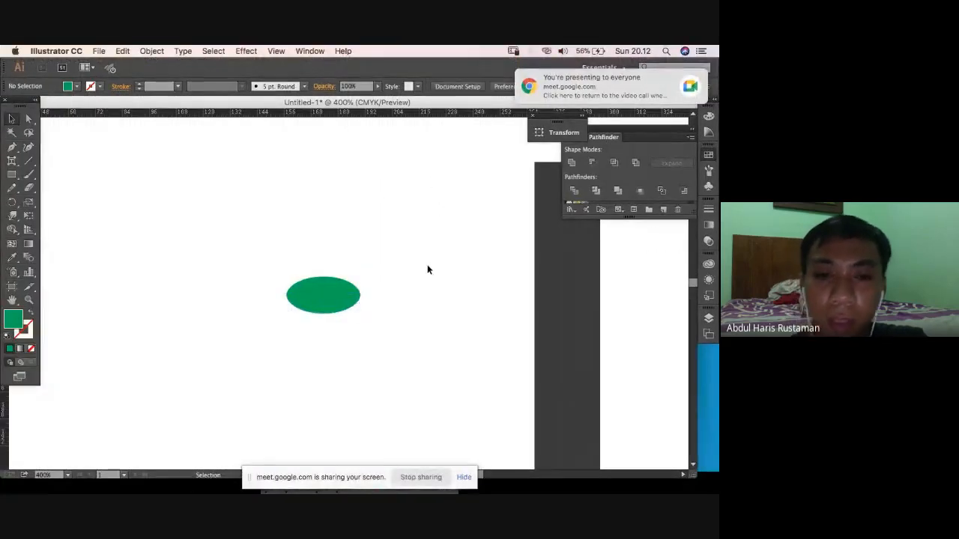
left_click(337, 310)
left_click_drag(398, 266, 300, 298)
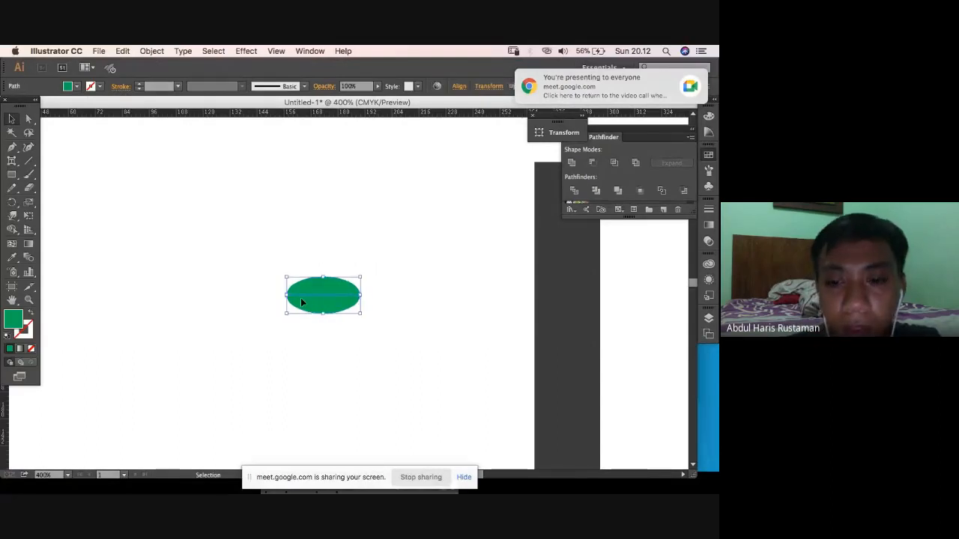
key("super+1")
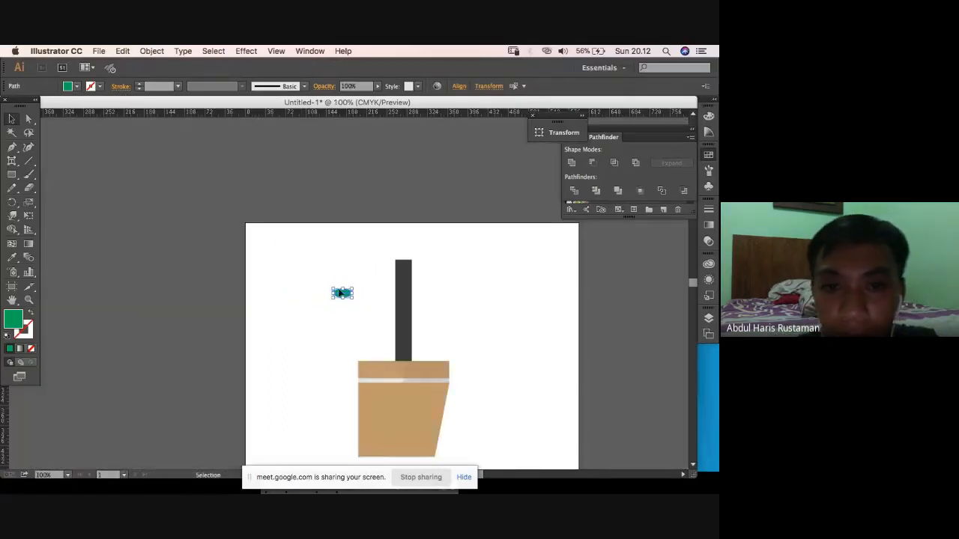
left_click_drag(398, 277, 306, 277)
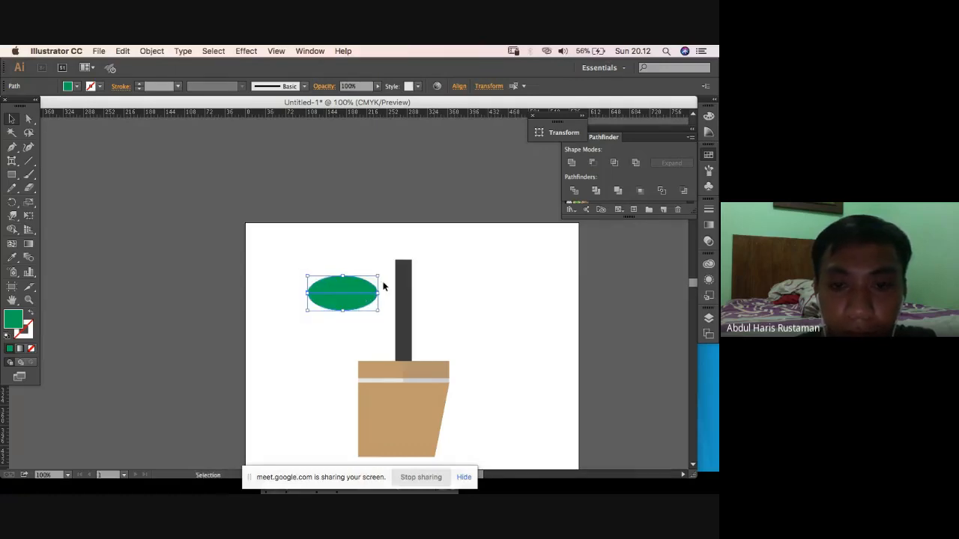
left_click_drag(381, 276, 385, 298)
Scale the tilted leaf down and place its lower tip against the left side of the stem near the top.
left_click(312, 270, "shift")
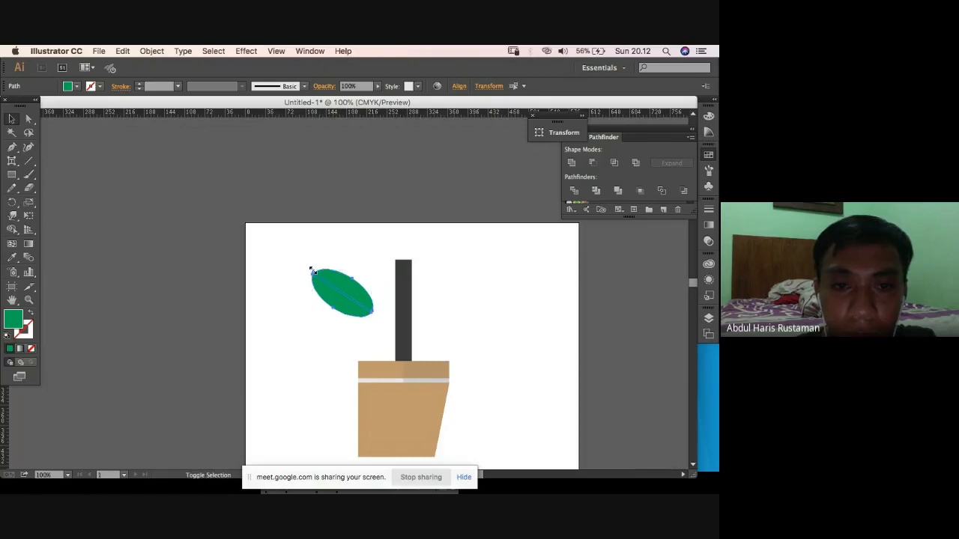
left_click_drag(324, 281, 364, 268)
left_click(453, 315)
Duplicate the whole leaf below itself on the left of the stem, and copy both leaves to the stem's right side.
left_click(386, 284)
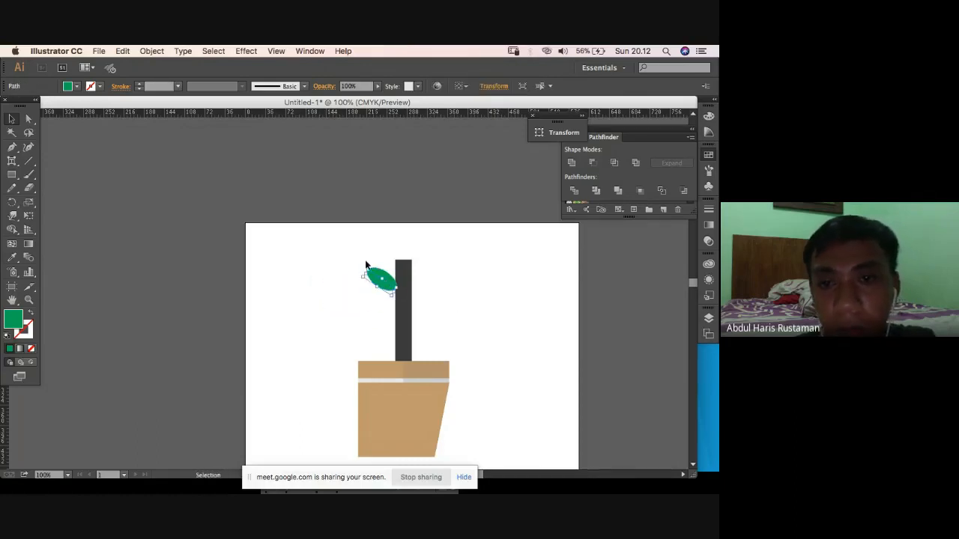
left_click(442, 307)
left_click(383, 289)
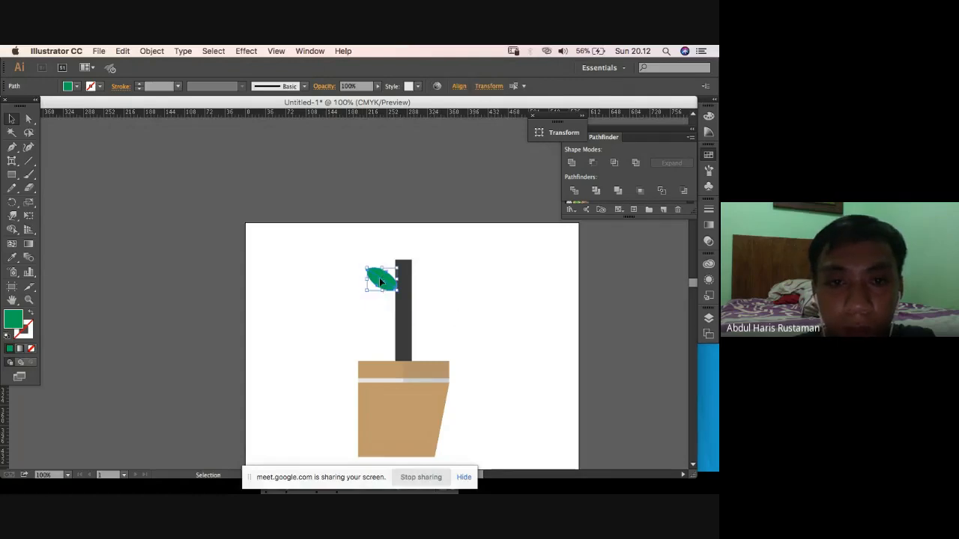
left_click(437, 303)
left_click(385, 282)
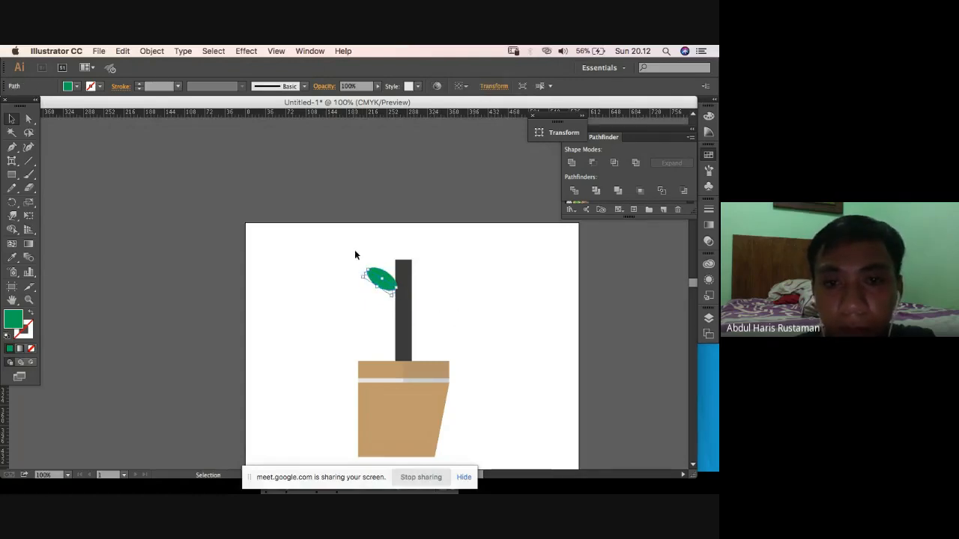
left_click_drag(355, 249, 438, 323)
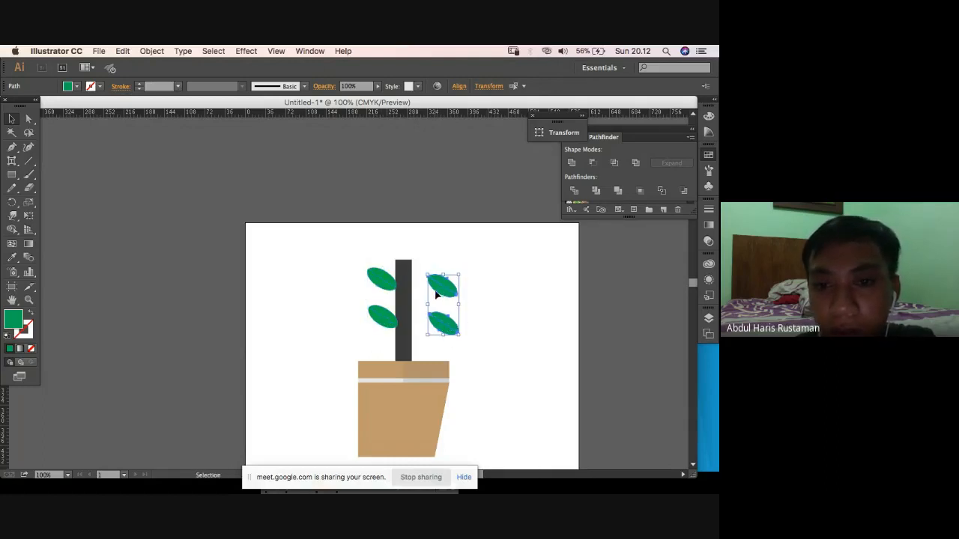
Reflect the two leaves on the right of the stem across the vertical axis.
right_click(436, 294)
mouse_move(480, 439)
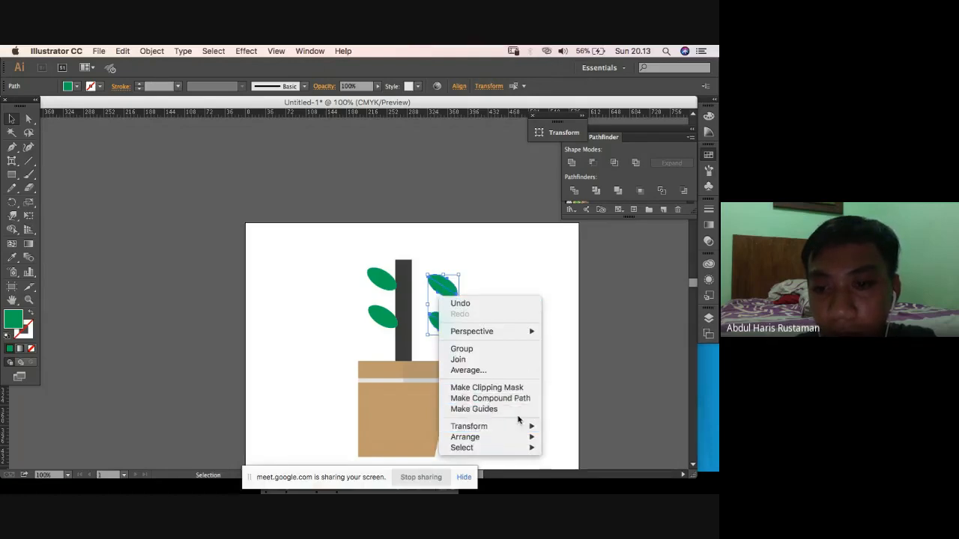
mouse_move(520, 427)
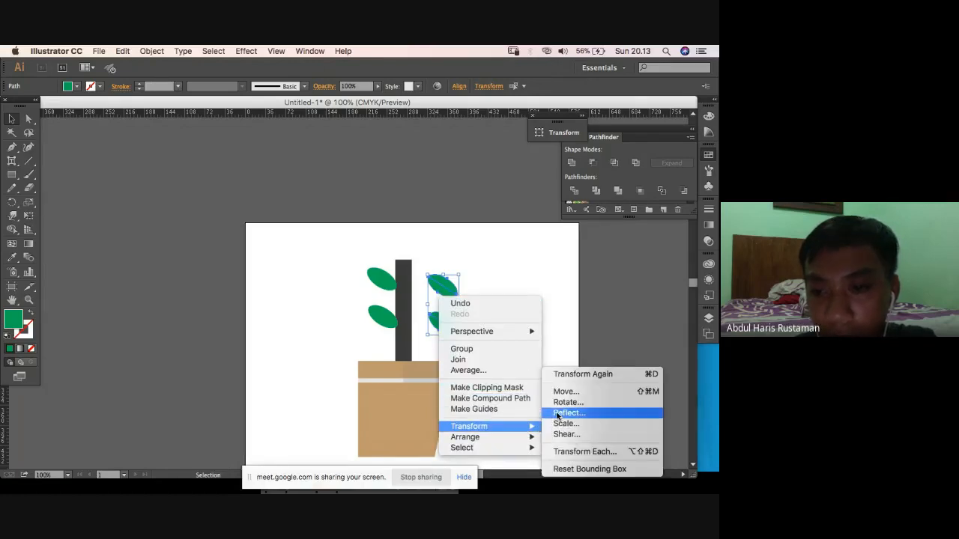
left_click(557, 413)
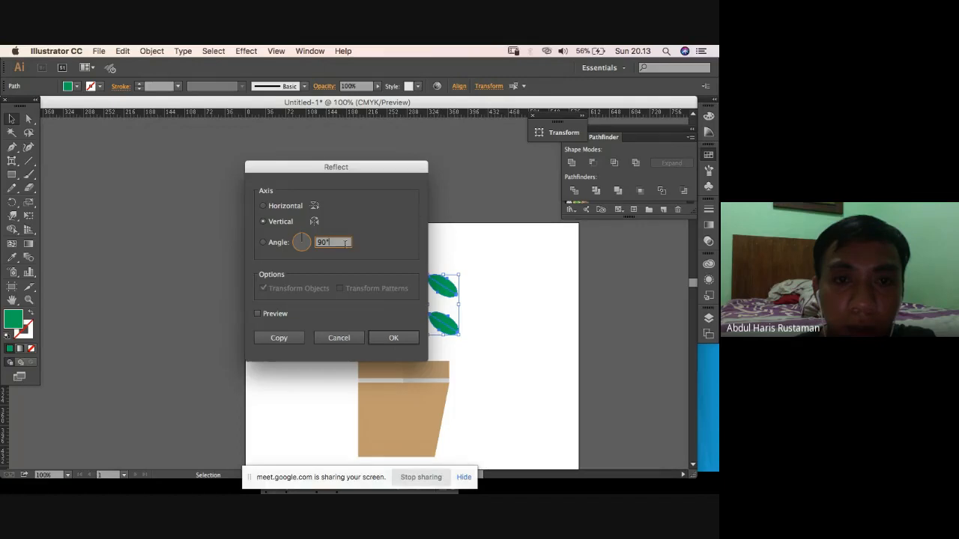
left_click(390, 338)
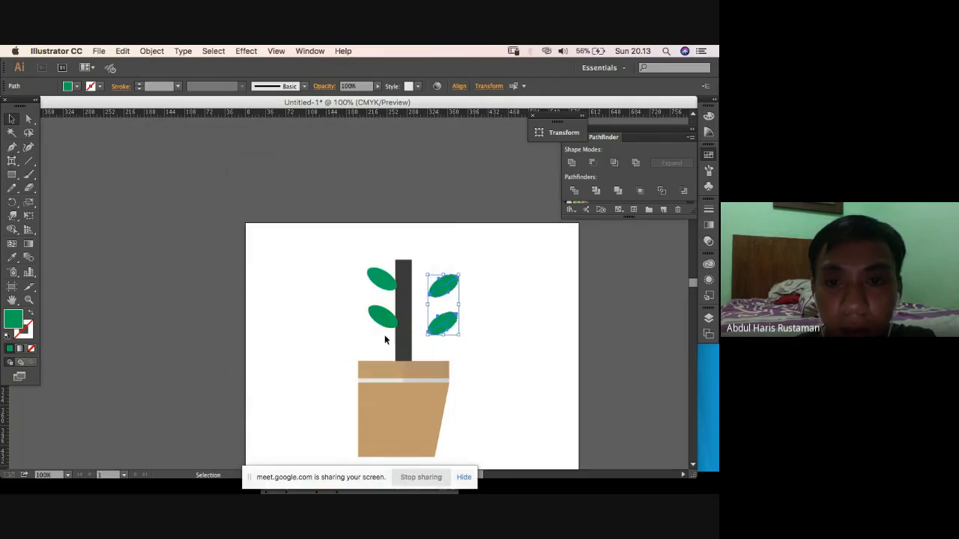
Move the mirrored leaf pair against the right edge of the stem, slightly lower than the left pair, and deselect it.
left_click_drag(445, 287, 429, 328)
left_click(479, 307)
left_click(466, 332)
Delete the leftover tan shape with the straight left side that covers the tapered pot body.
left_click(442, 395)
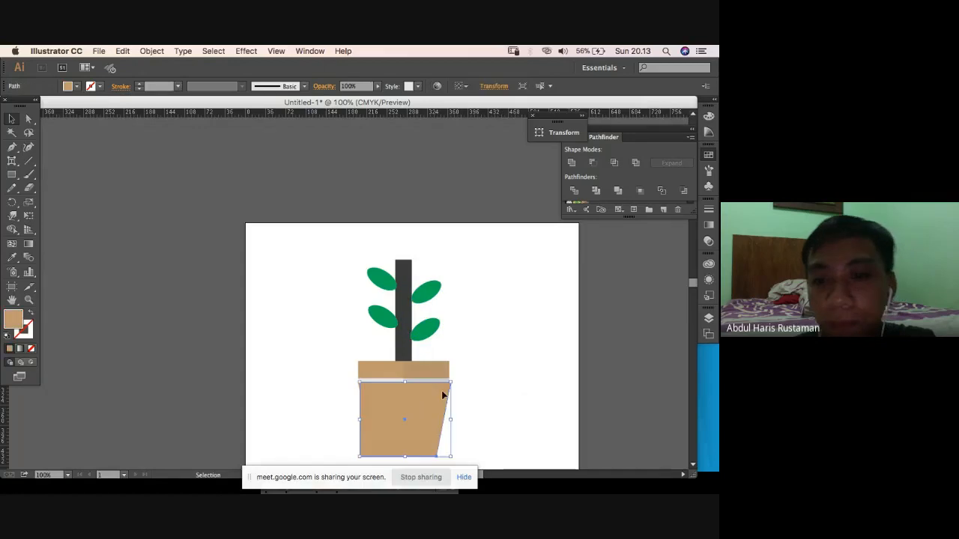
left_click_drag(475, 368, 460, 244)
left_click(448, 266)
left_click(377, 306)
left_click(374, 343)
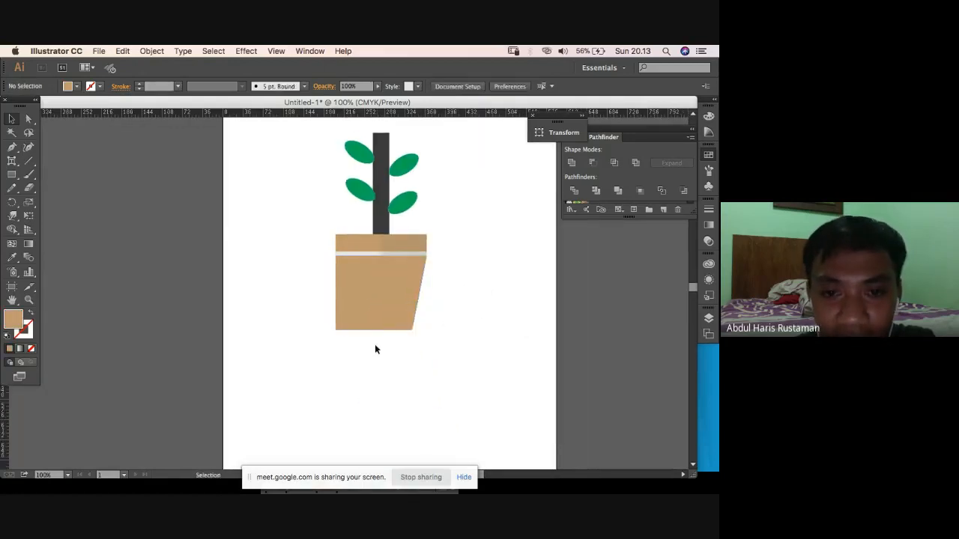
left_click(367, 314)
left_click(365, 345)
left_click(364, 312)
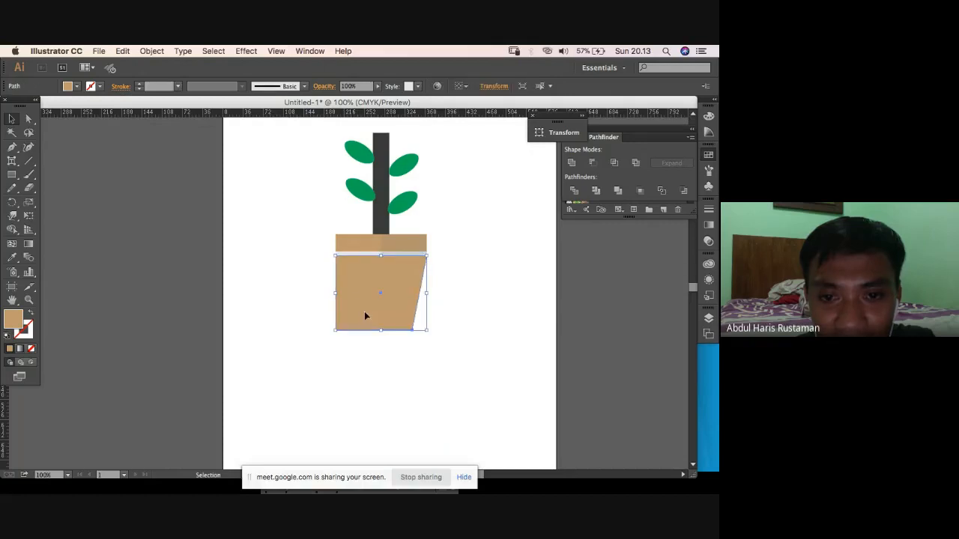
left_click(421, 348)
left_click(379, 306)
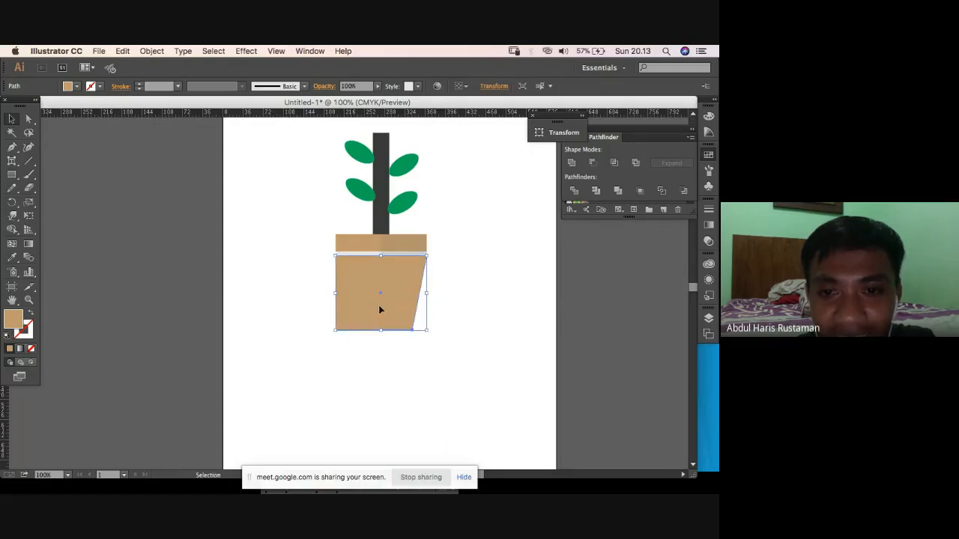
key("Delete")
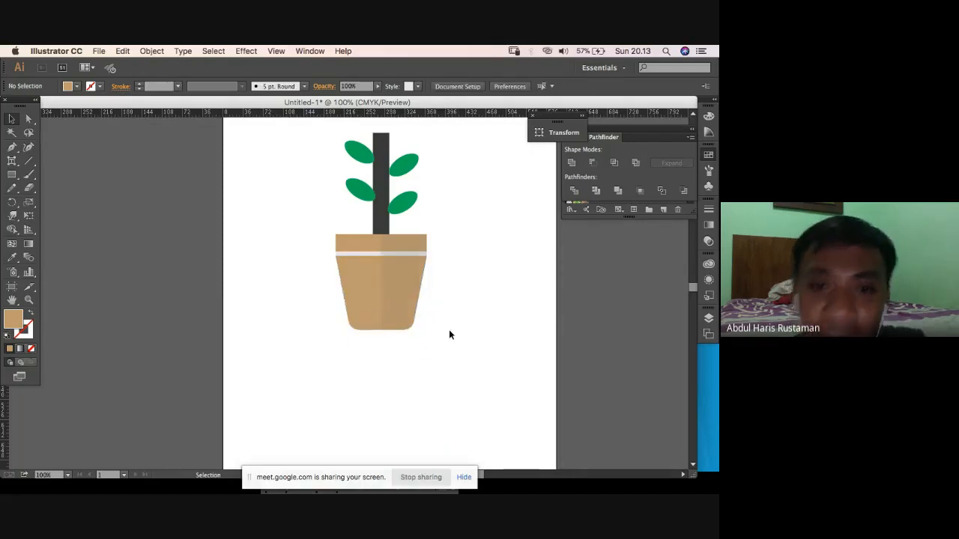
Scale the whole potted plant down to about three quarters of its size and select the pot body.
key("space")
left_click_drag(448, 331, 349, 415)
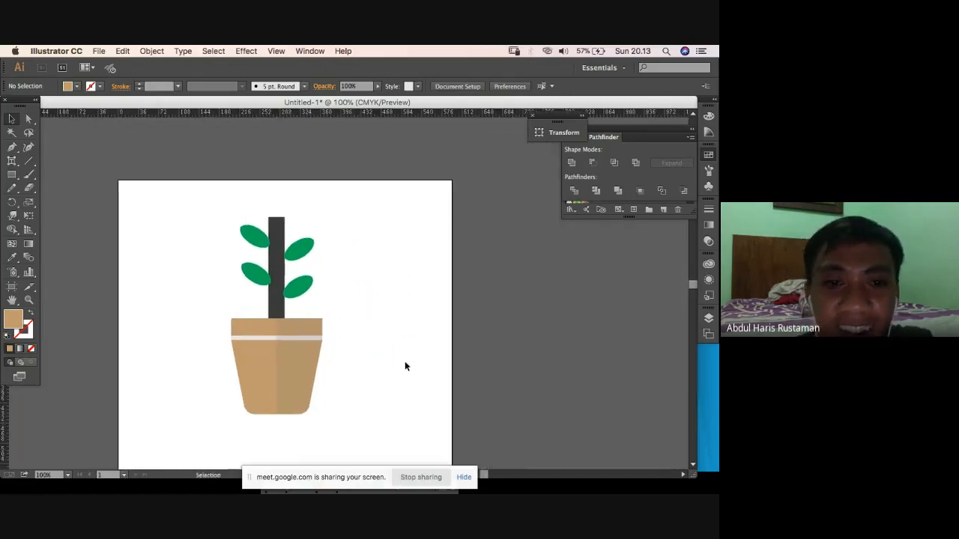
left_click_drag(409, 364, 399, 390)
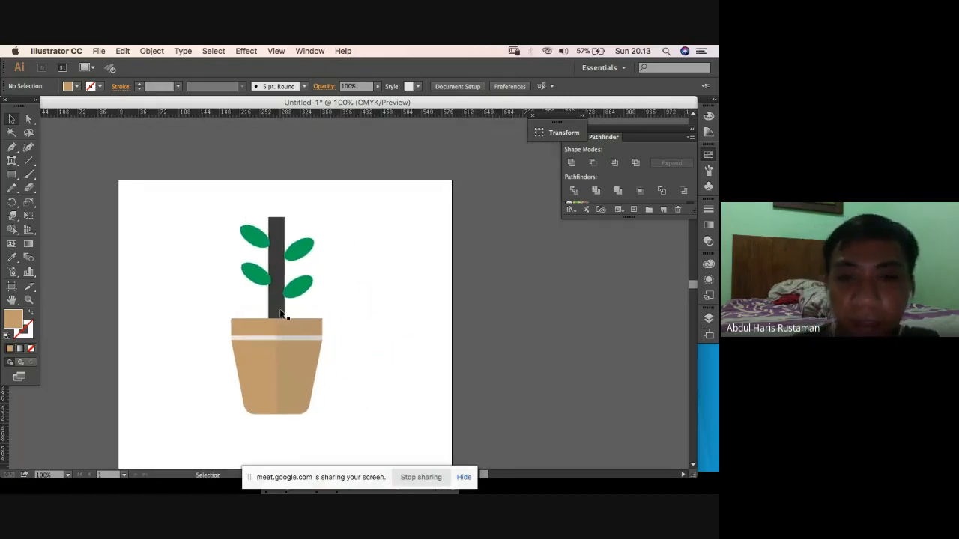
left_click_drag(190, 190, 364, 390)
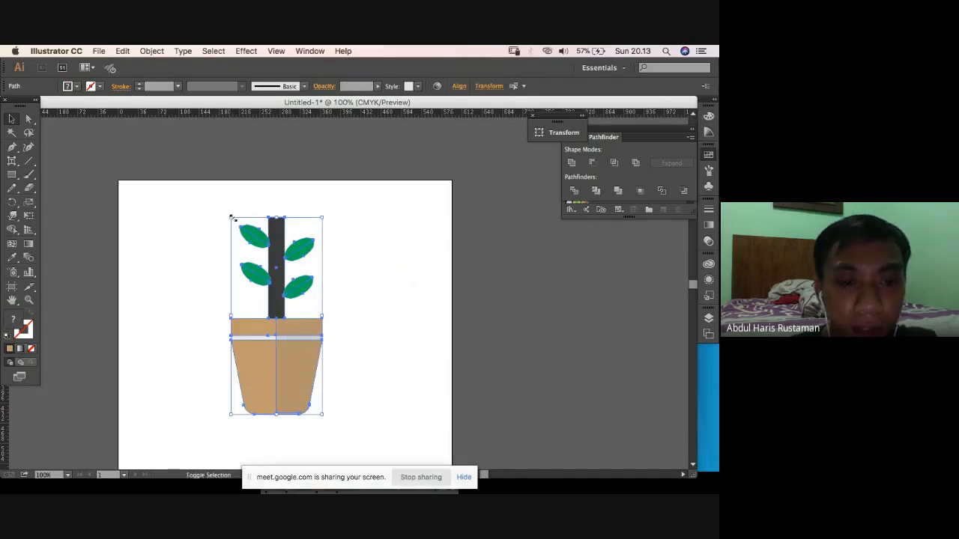
left_click_drag(232, 219, 282, 368)
left_click(355, 303)
left_click(326, 353)
left_click(254, 349)
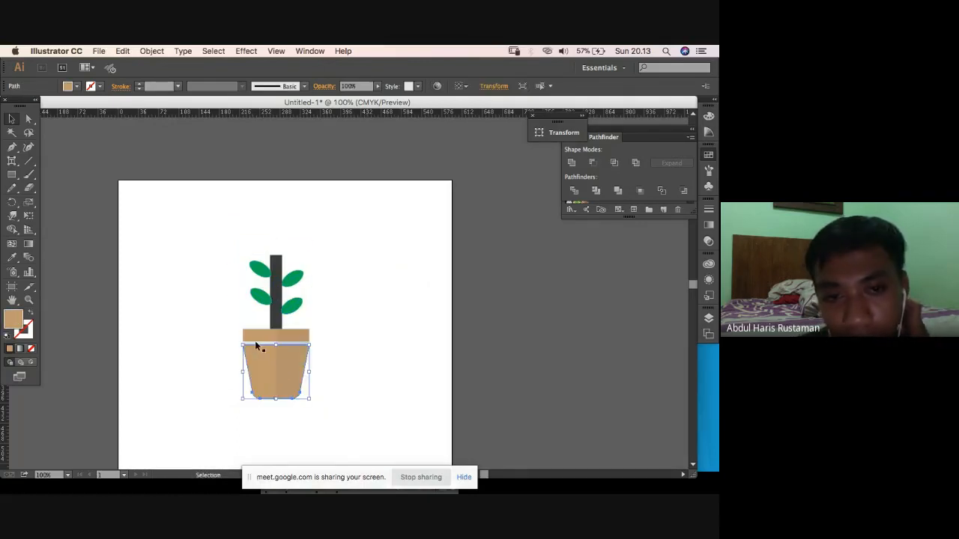
Examine the light band between the pot's rim and its tapered body up close.
key("a")
key("super+equal")
key("super+equal")
key("super+equal")
key("v")
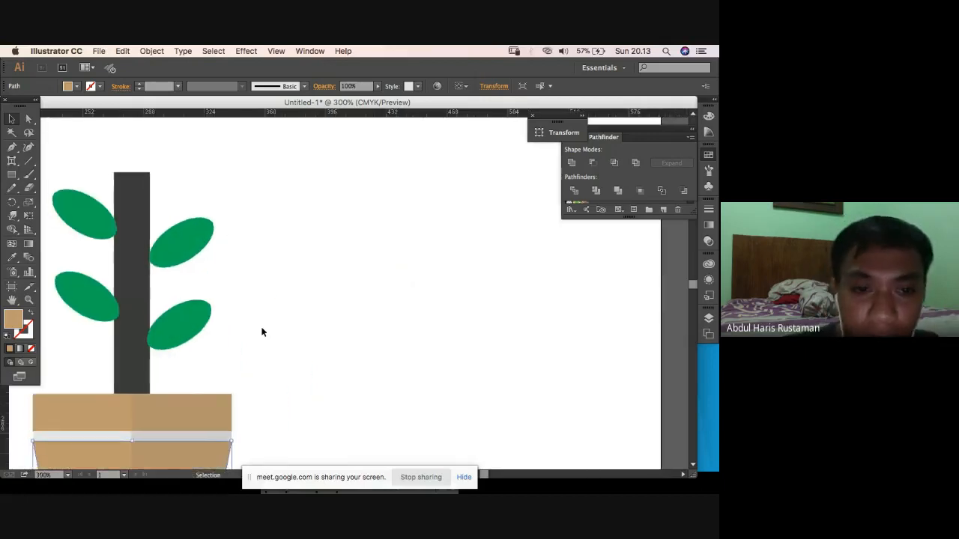
scroll(262, 330, "left", 10)
scroll(261, 330, "down", 3)
left_click(436, 322)
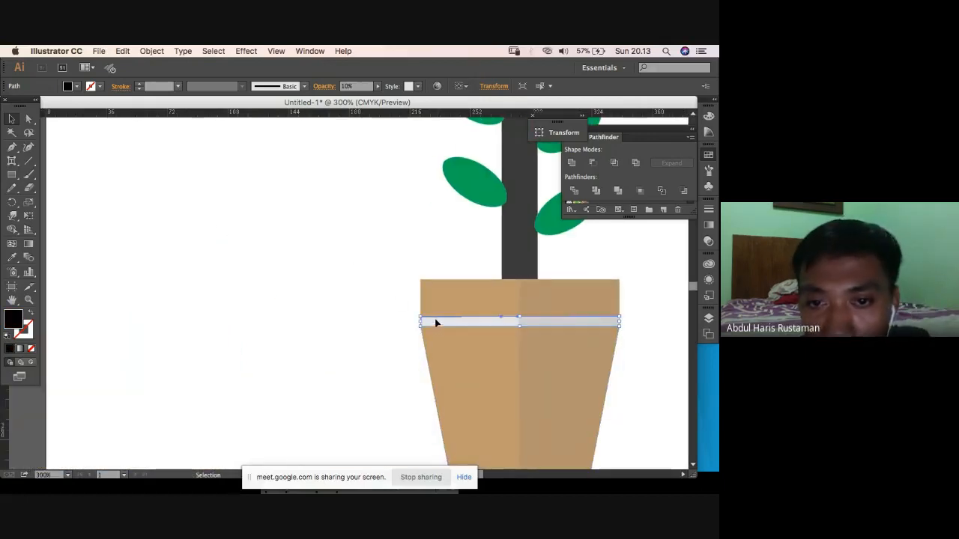
left_click(404, 302)
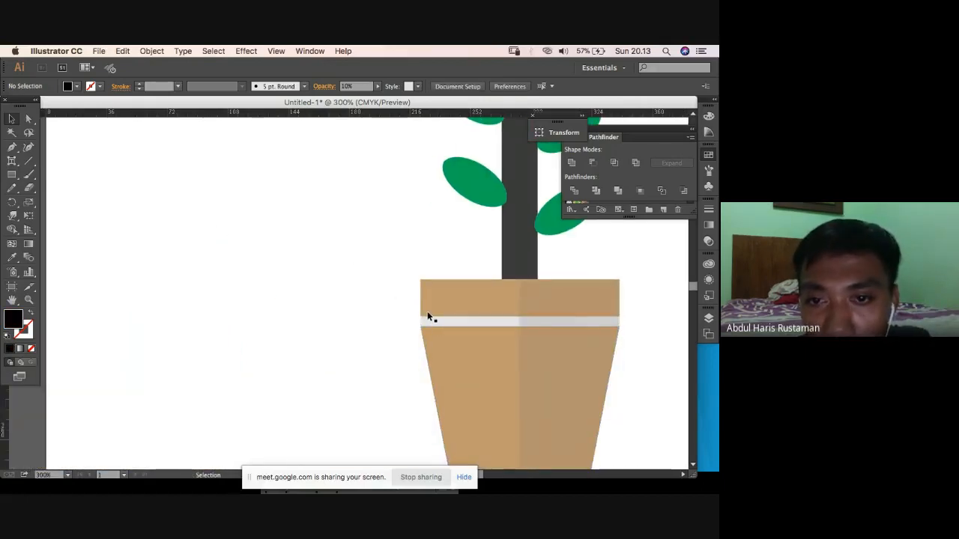
left_click(15, 178)
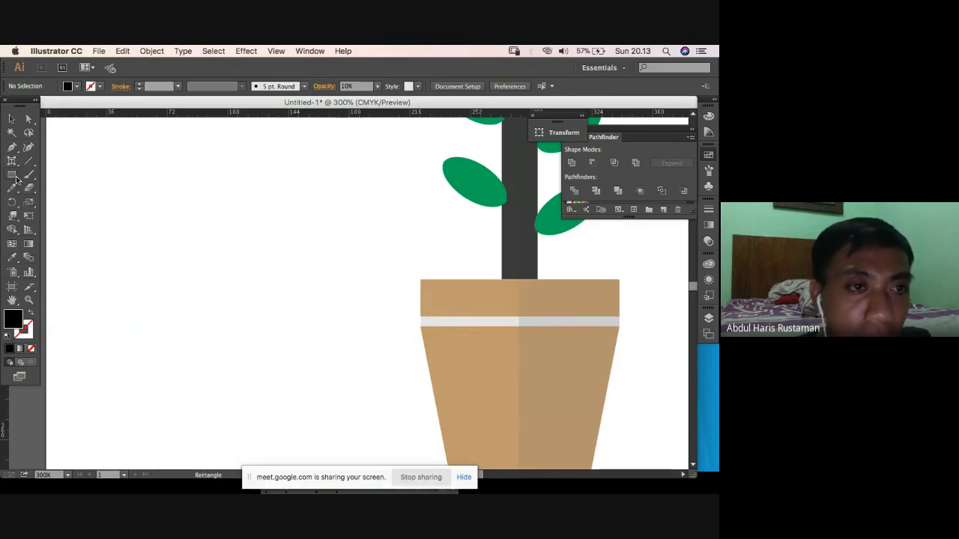
left_click(18, 179)
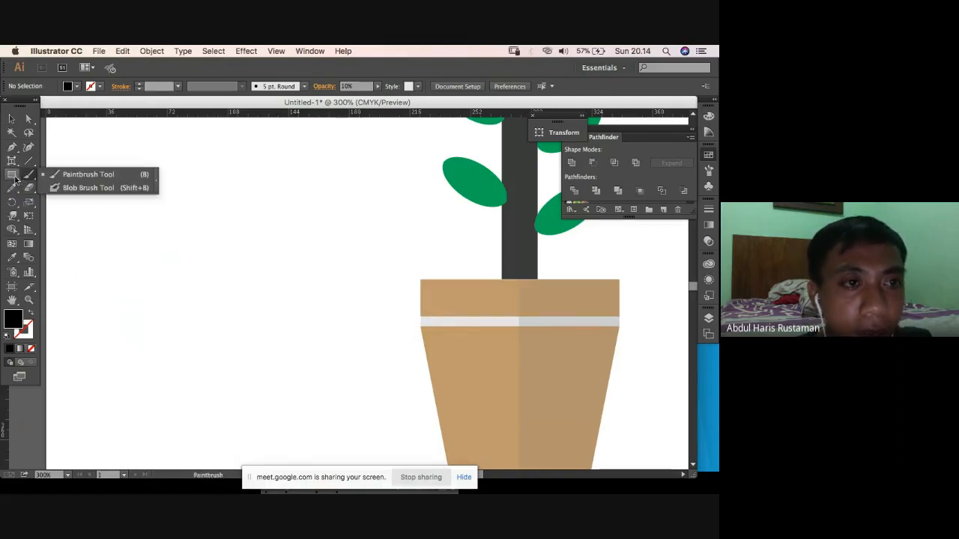
left_click(15, 177)
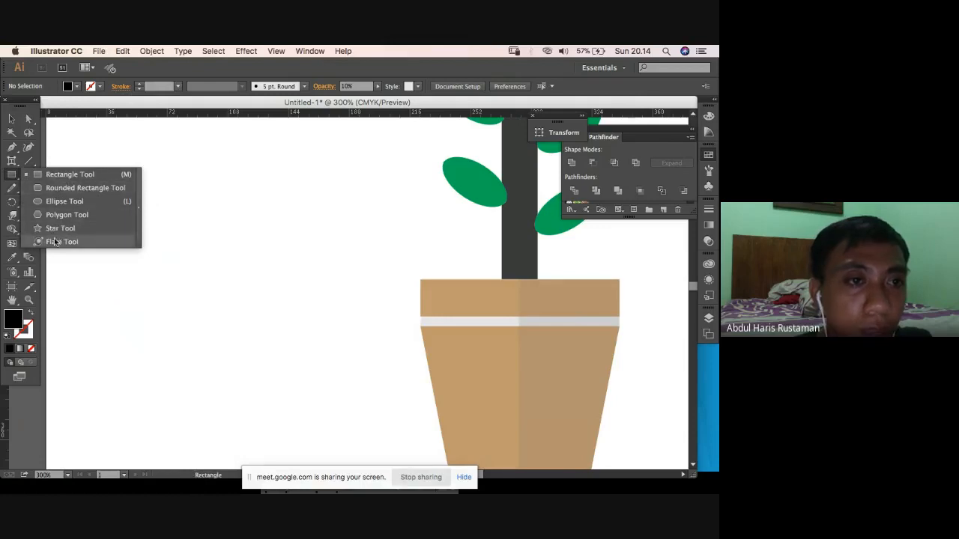
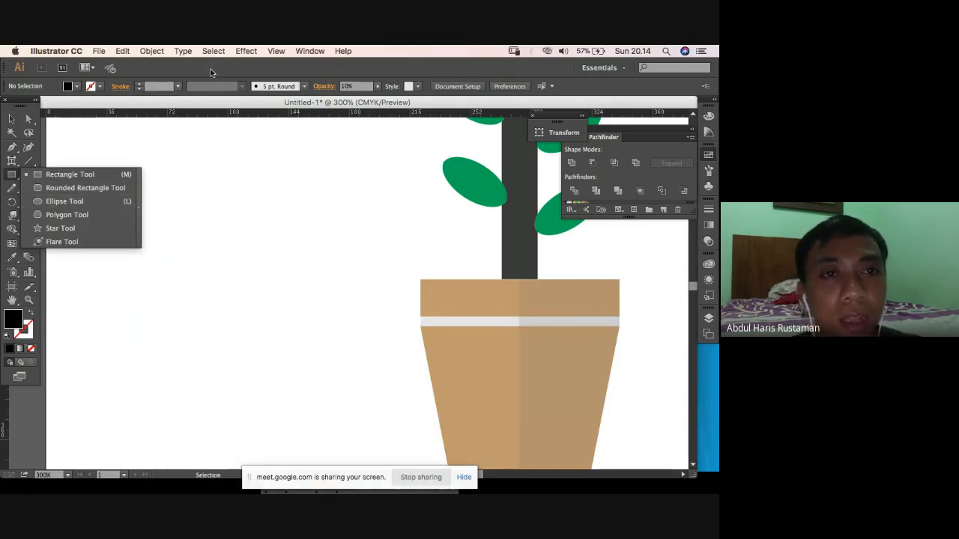
left_click(212, 73)
key("super+minus")
key("super+minus")
key("super+minus")
key("super+minus")
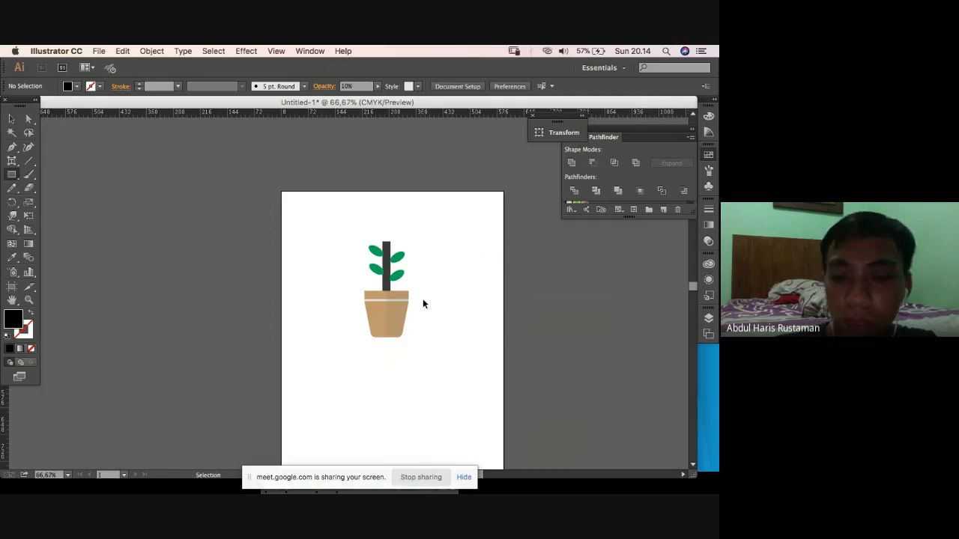
Draw a black circle with the Ellipse tool in the empty area beside the top of the stem.
key("super+plus")
key("super+plus")
key("super+plus")
scroll(424, 299, "right", 4)
scroll(423, 299, "up", 1)
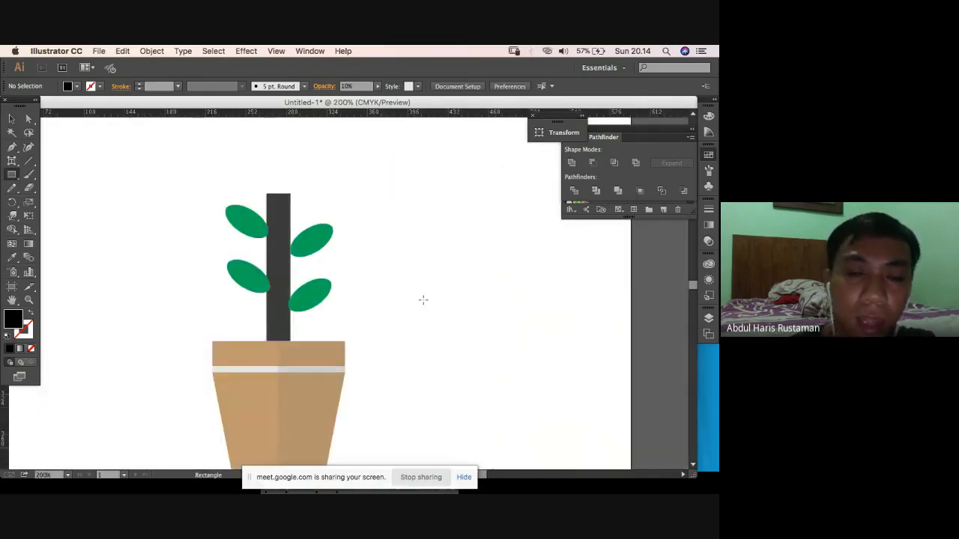
left_click(11, 119)
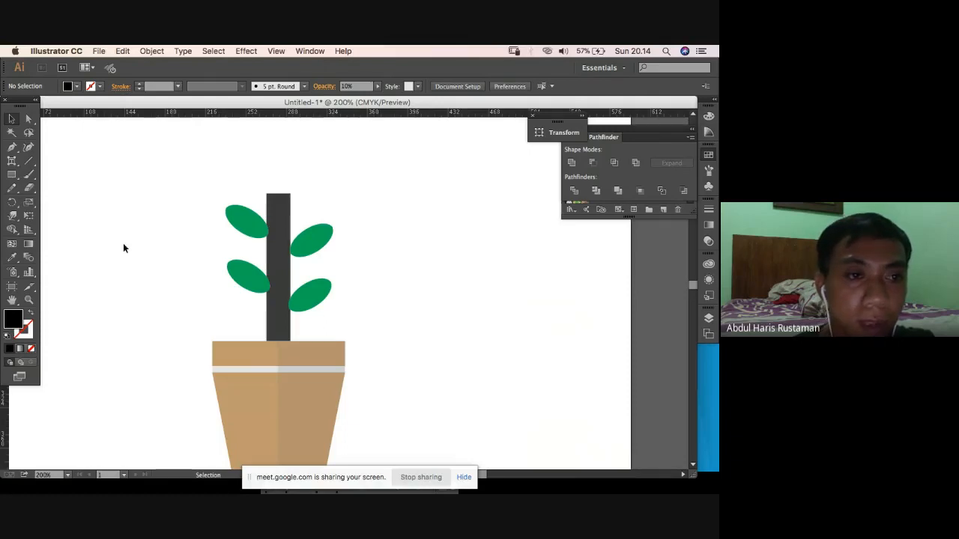
left_click_drag(11, 175, 66, 200)
left_click_drag(347, 159, 427, 236)
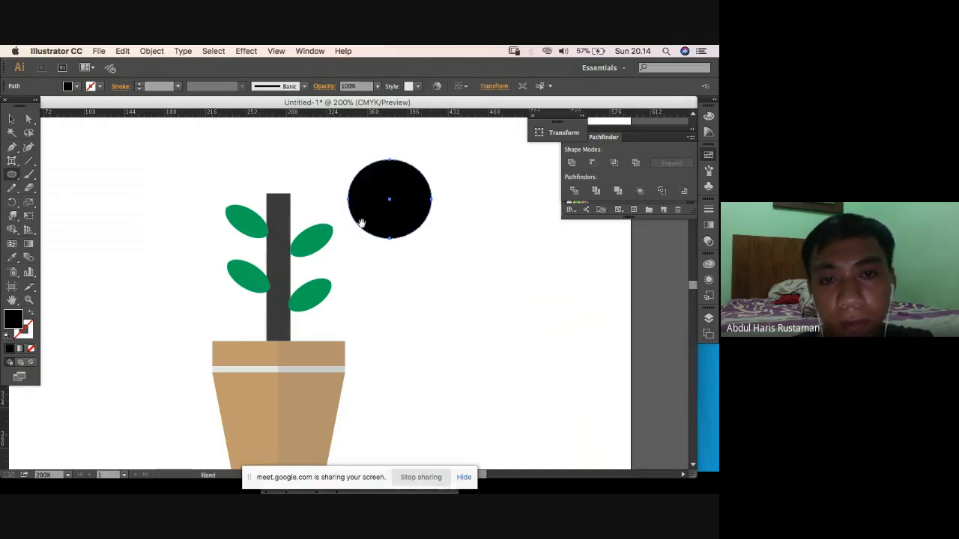
left_click_drag(361, 224, 375, 306)
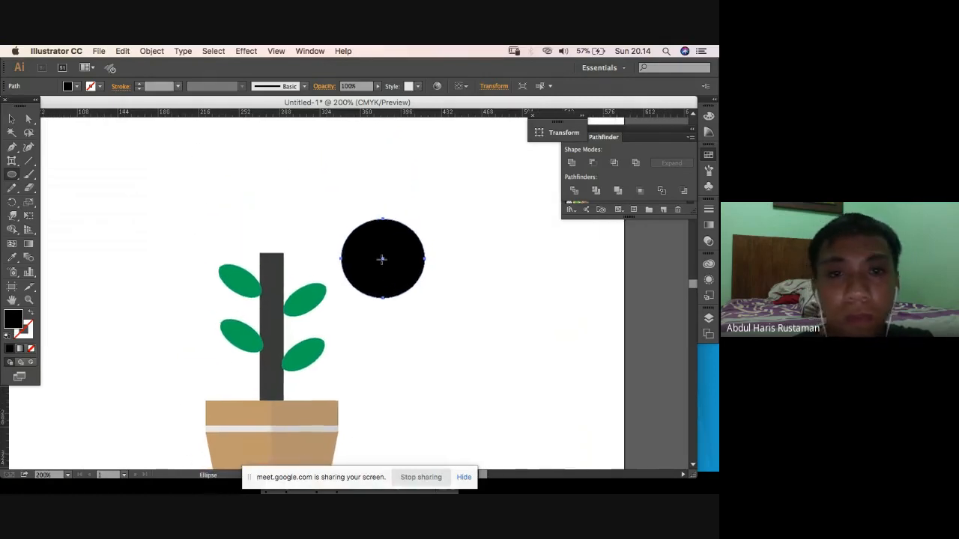
Change the fill of the black circle to dark red.
left_click(76, 86)
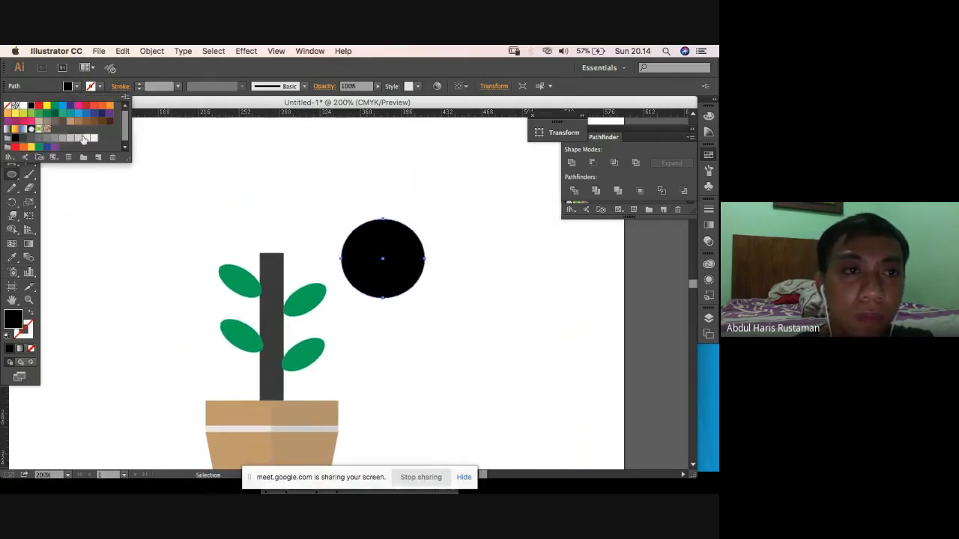
double_click(13, 319)
mouse_move(278, 248)
left_mouse_down()
mouse_move(349, 220)
mouse_move(349, 255)
left_mouse_up()
left_click(470, 185)
Shrink the dark red circle to about a third of its size and centre it just above the stem.
left_click(10, 119)
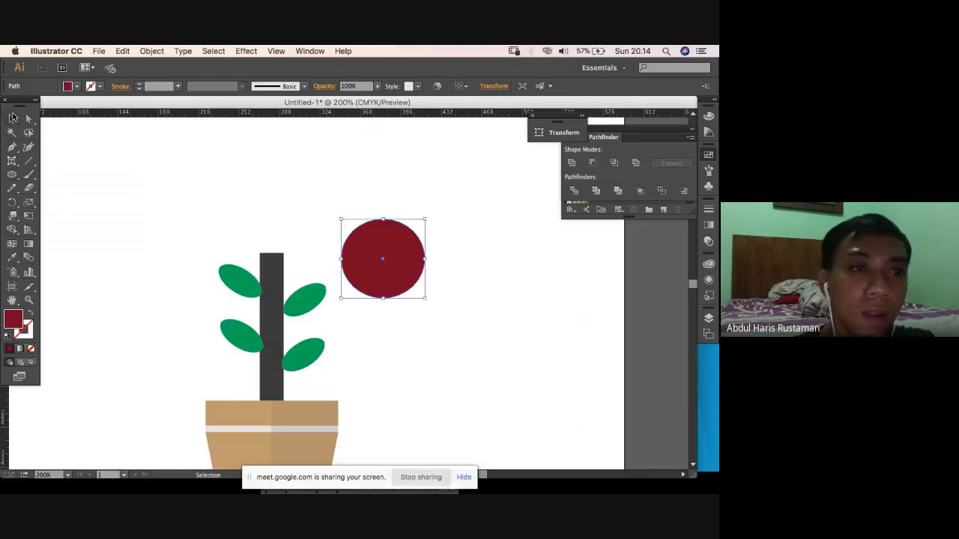
left_click_drag(340, 222, 368, 244)
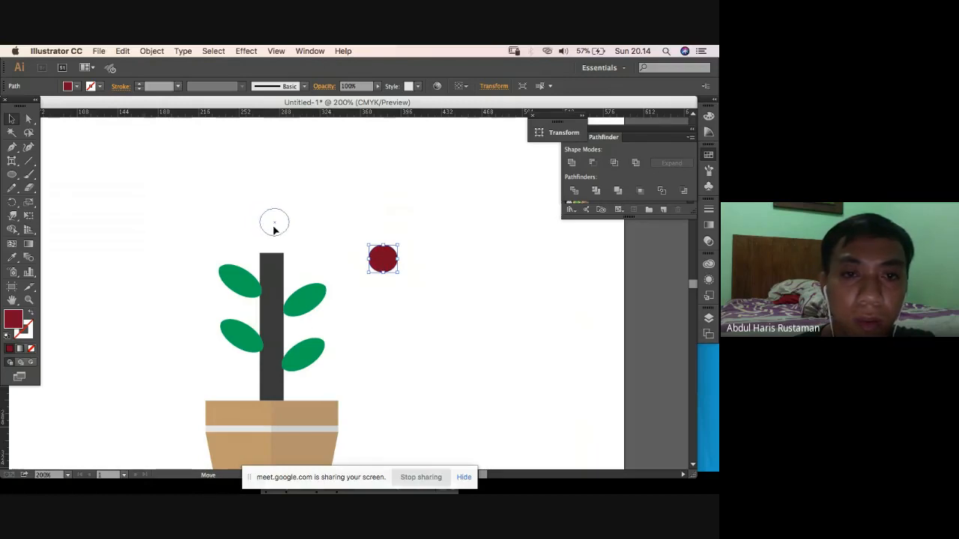
left_click_drag(268, 225, 220, 174)
key("super+z")
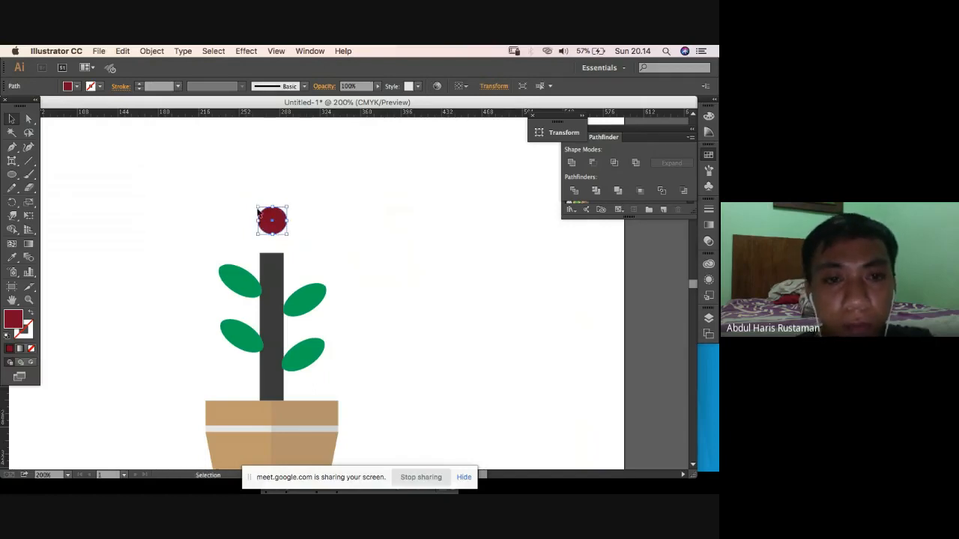
Enlarge an in-place copy of the dark red circle to about three times its size and fill it with teal.
left_click_drag(256, 208, 227, 179)
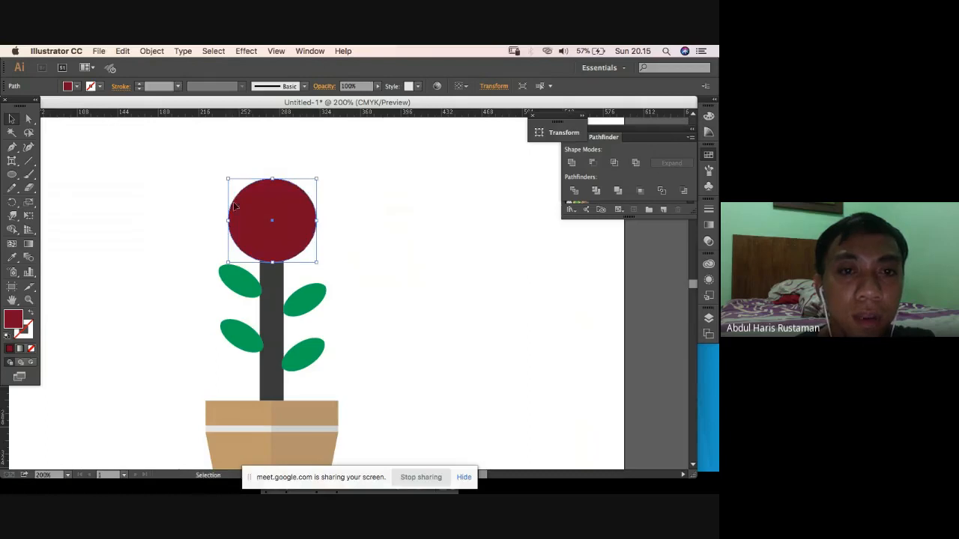
left_click(79, 88)
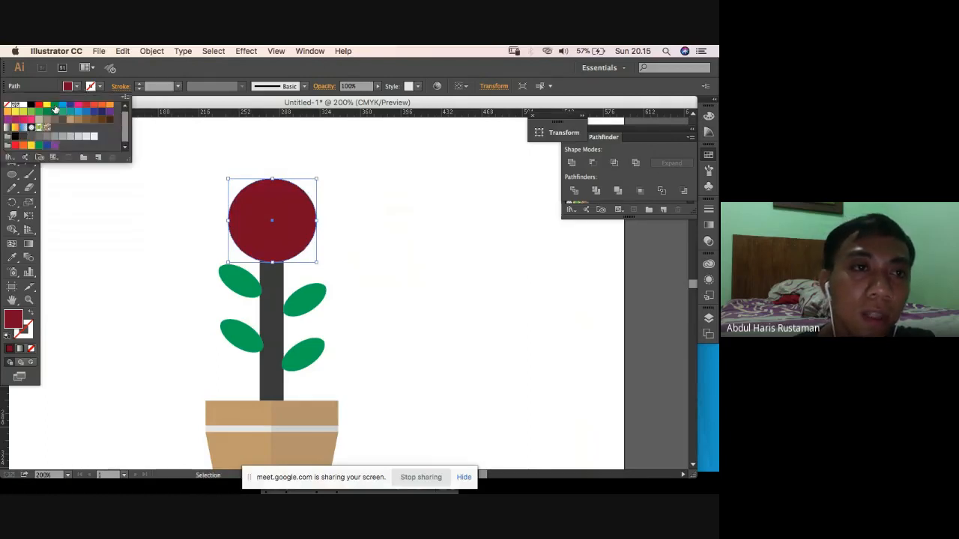
left_click(60, 111)
left_click(70, 111)
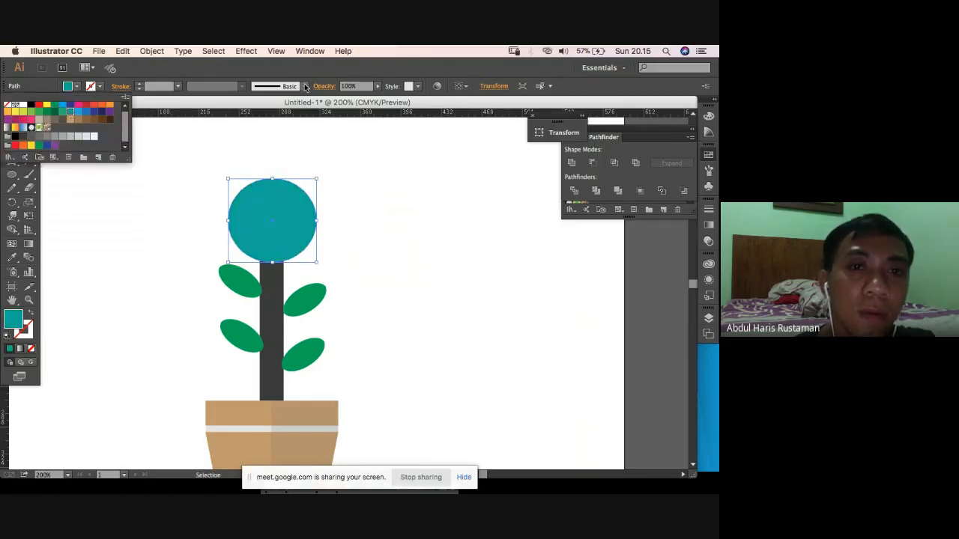
left_click(298, 163)
left_click(351, 221)
Send the large teal circle one level back behind the small dark red circle and leave it selected.
left_click(286, 216)
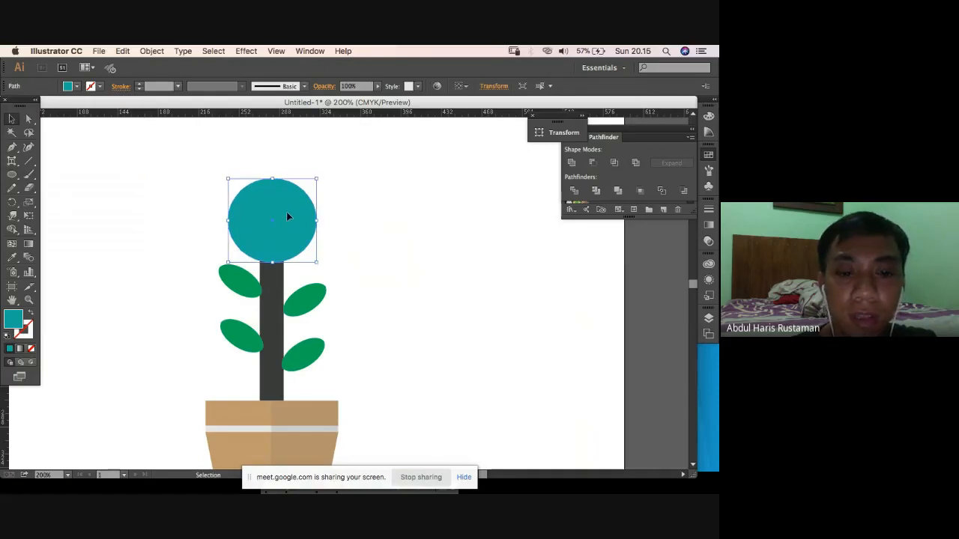
key("super+[")
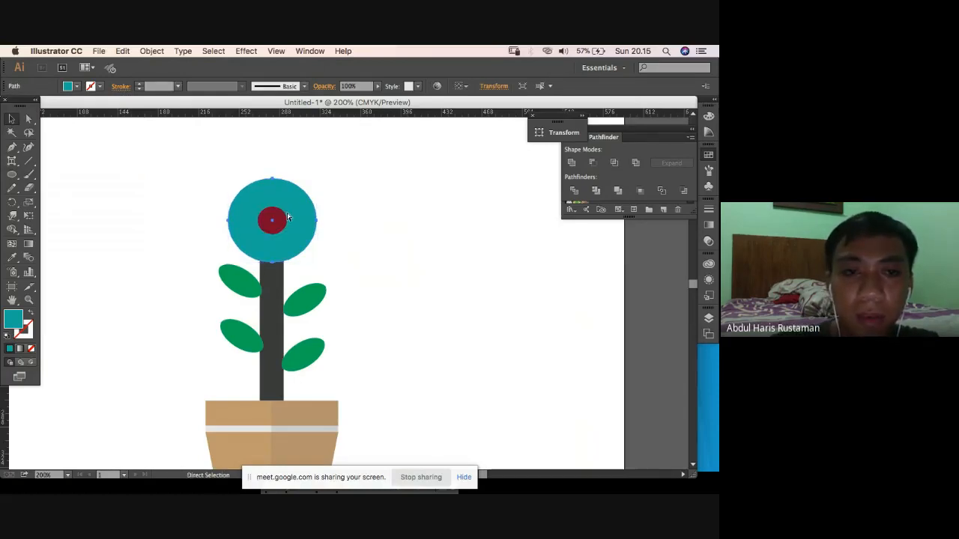
key("v")
left_click(406, 252)
left_click(313, 229)
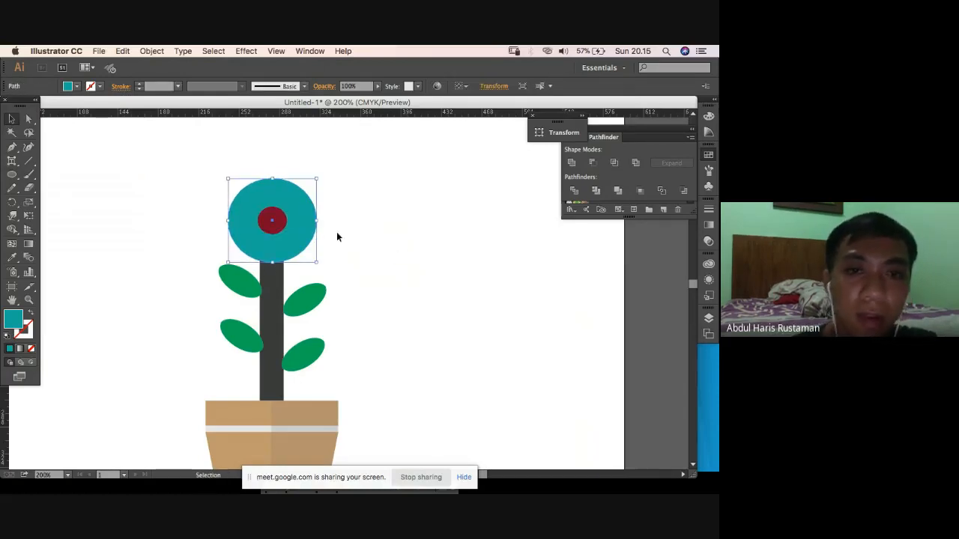
Duplicate the flower's dark red centre circle onto the upper-left edge of the teal circle and fill the copy yellow.
left_click(360, 241)
left_click(302, 235)
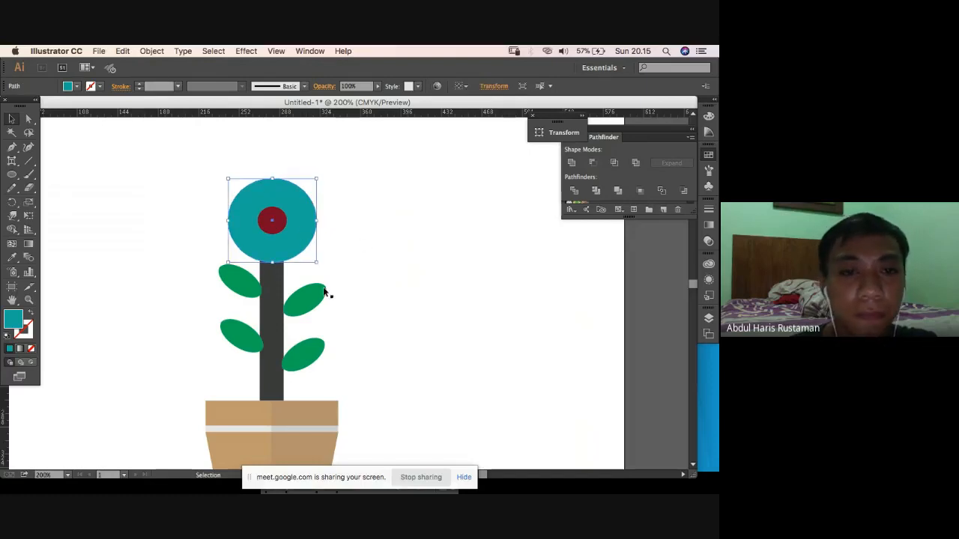
left_click(300, 256)
left_click(273, 242)
left_click(275, 233)
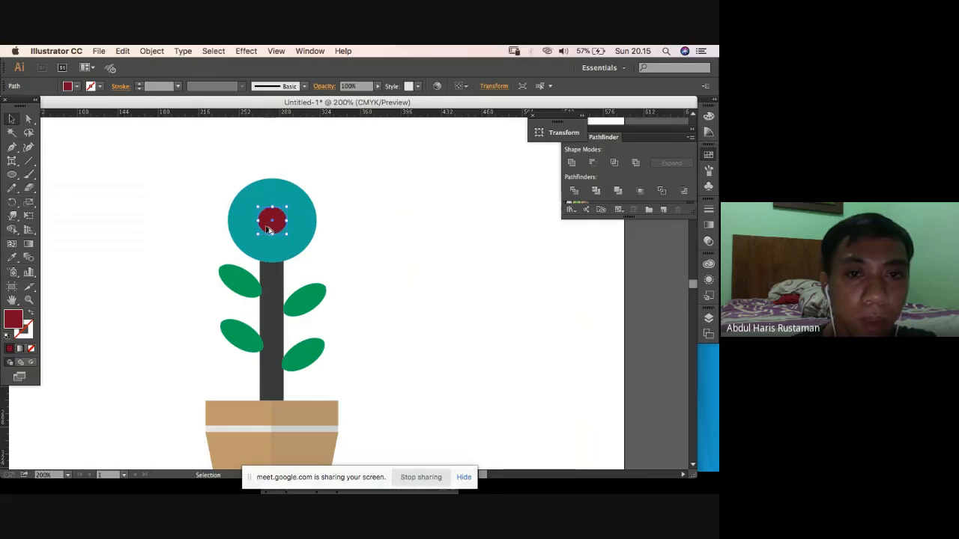
left_click_drag(265, 228, 245, 189)
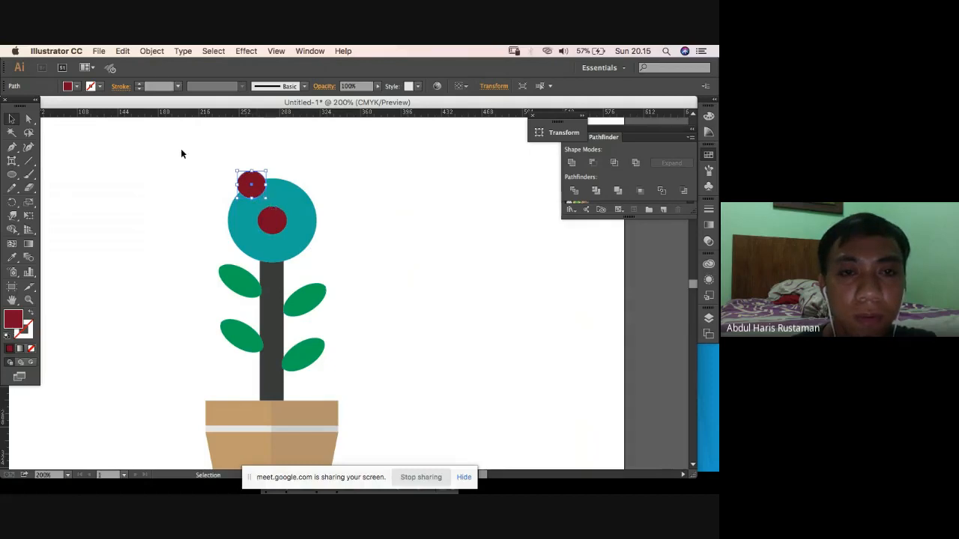
left_click(68, 88)
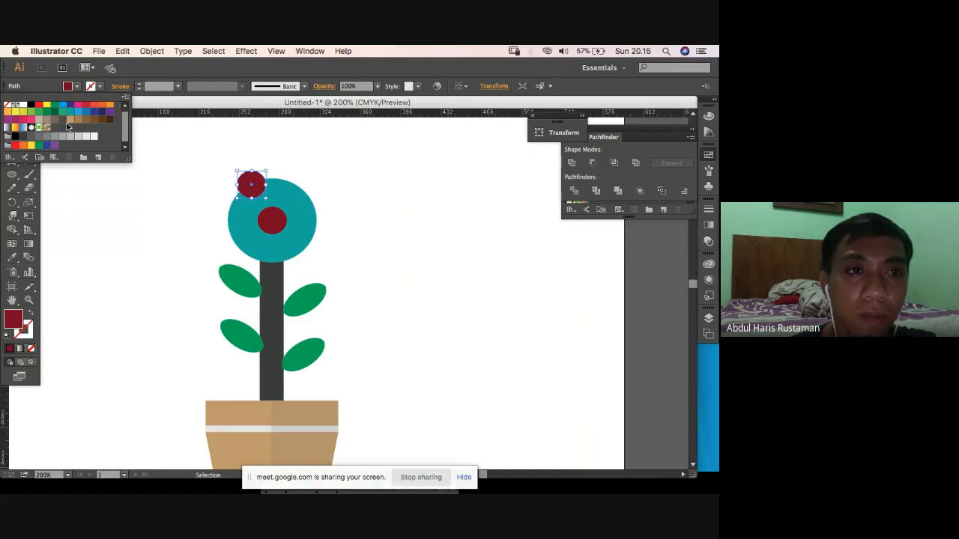
left_click(15, 118)
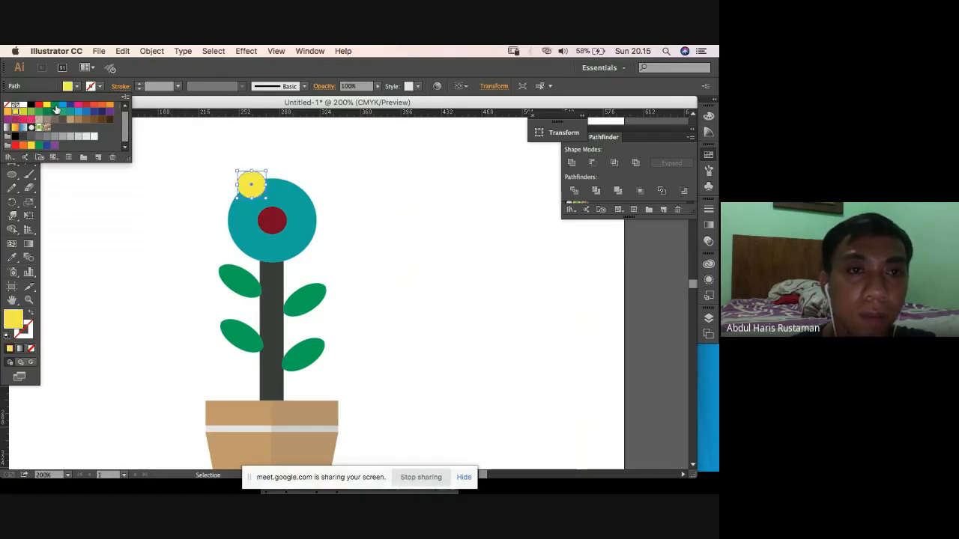
left_click(303, 144)
left_click(252, 187)
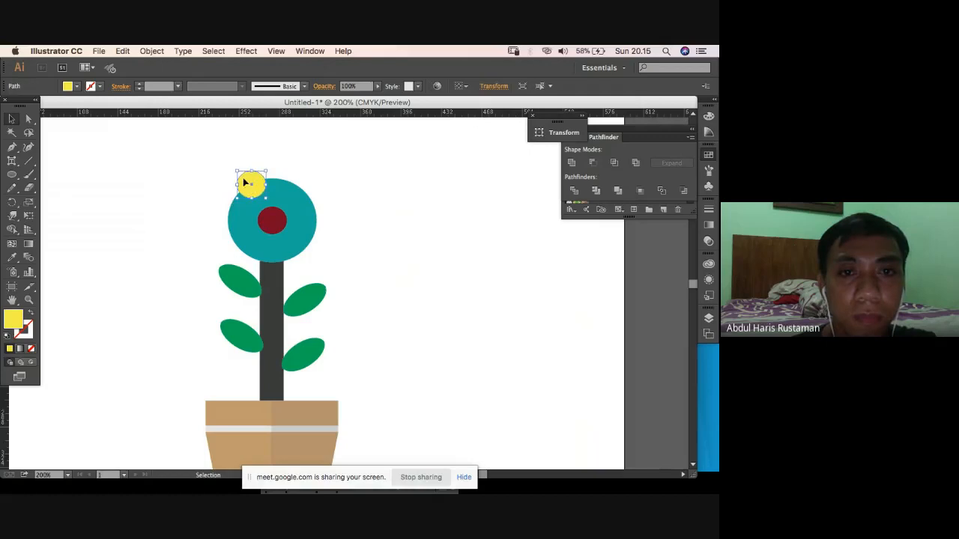
Reshape the yellow circle into a petal by moving its top anchor point down to the lower left with Direct Selection.
left_click(29, 118)
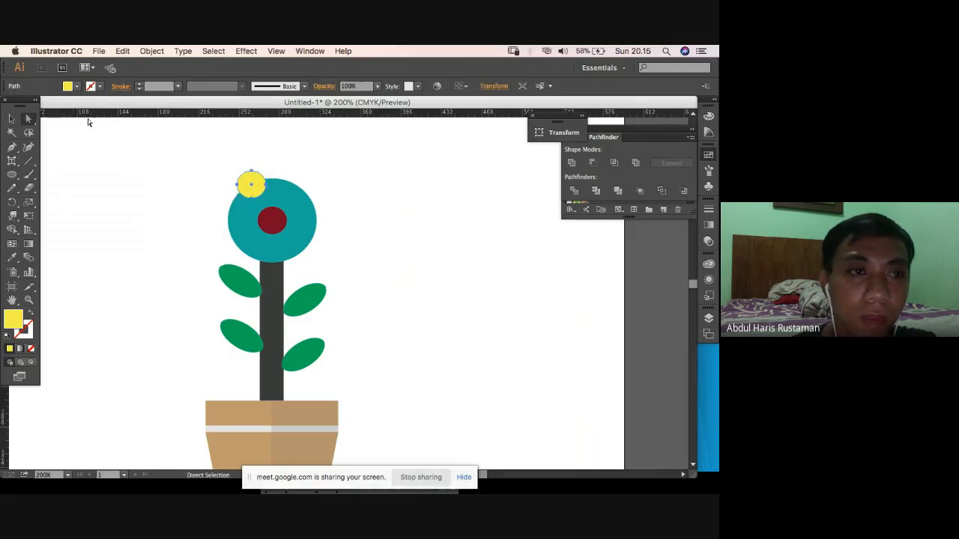
left_click(251, 172)
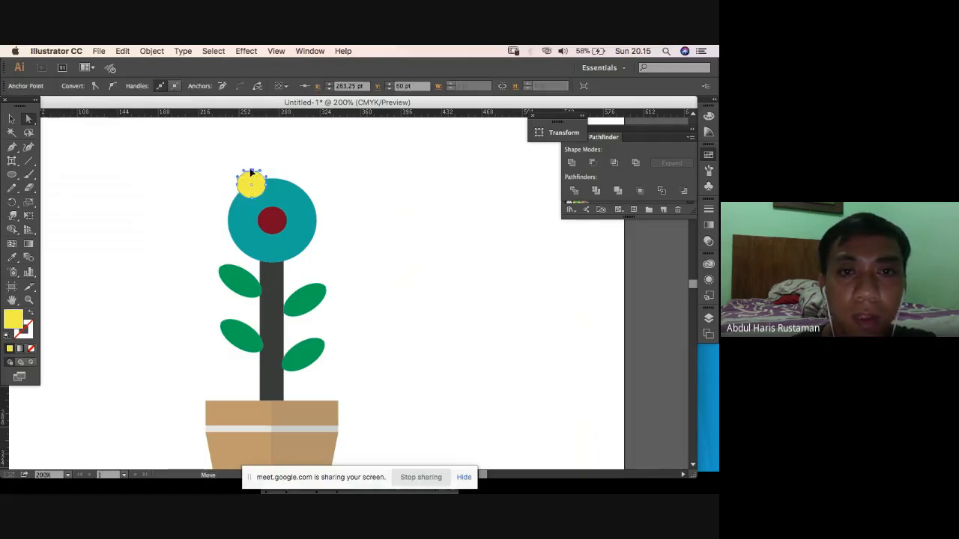
left_click_drag(252, 173, 232, 198)
left_click(11, 119)
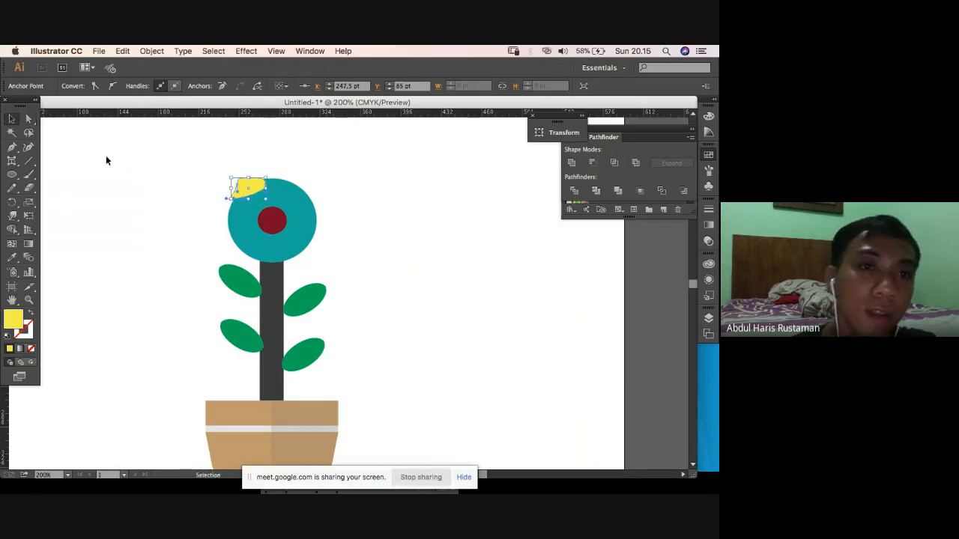
Duplicate the yellow petal around the rim of the teal circle to form a ring of petals, and deselect.
left_click_drag(257, 192, 318, 227)
left_click_drag(317, 227, 306, 202)
left_click_drag(305, 202, 279, 184)
left_click(346, 201)
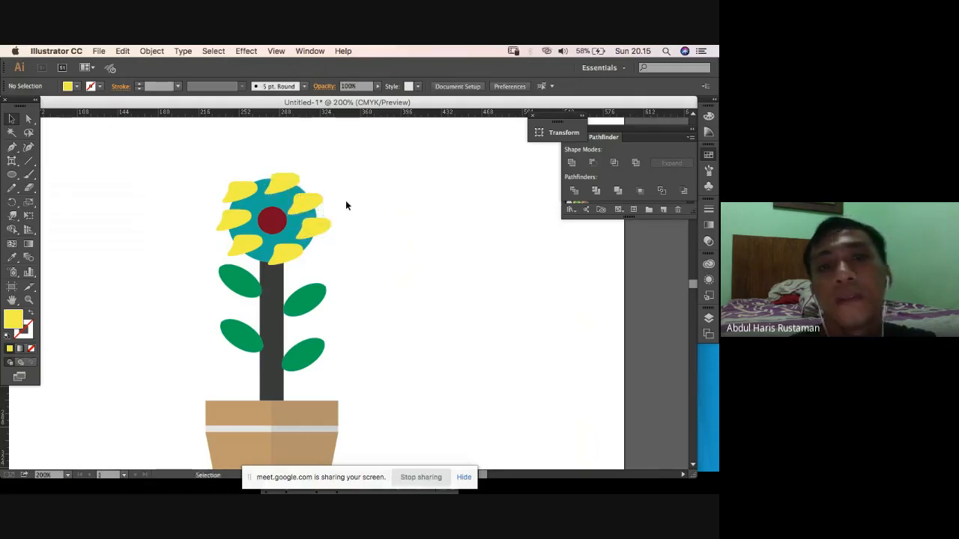
Switch to the Google Meet window in Chrome and return to Illustrator.
key("a")
key("super+minus")
key("super+minus")
key("super+minus")
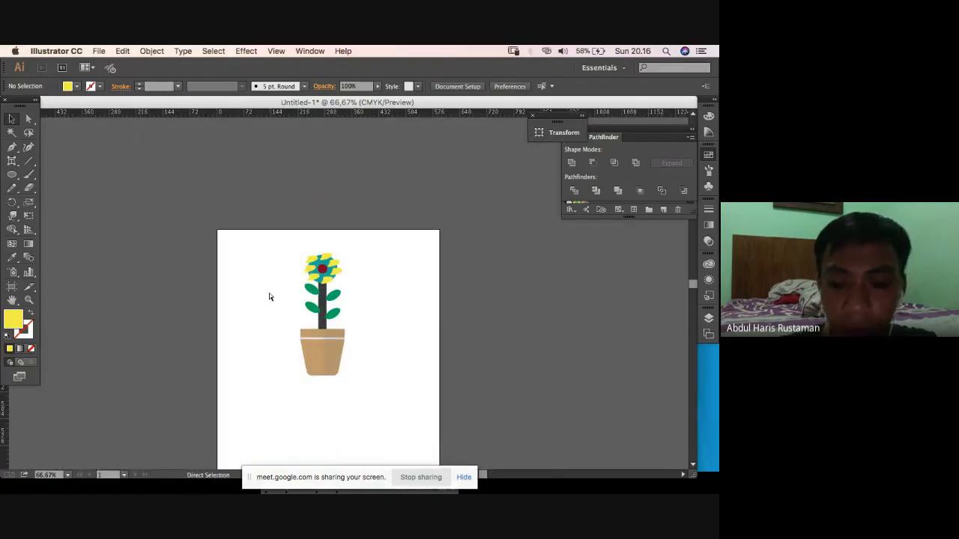
key("super+plus")
key("space")
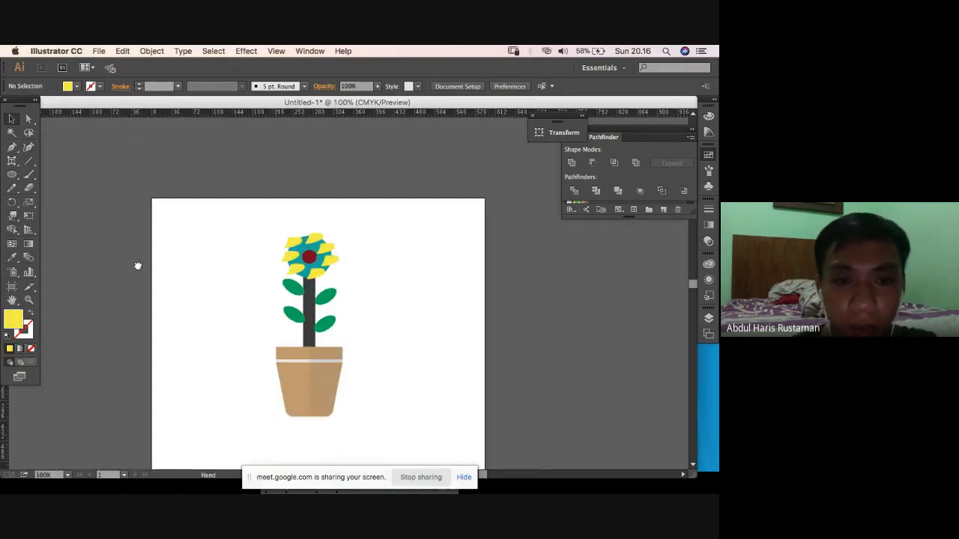
key("super+Tab")
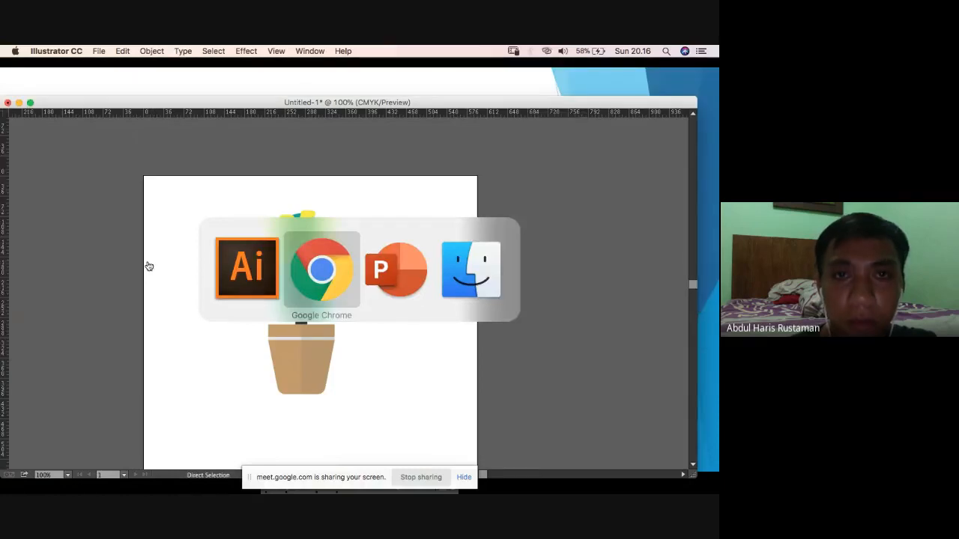
left_click(307, 51)
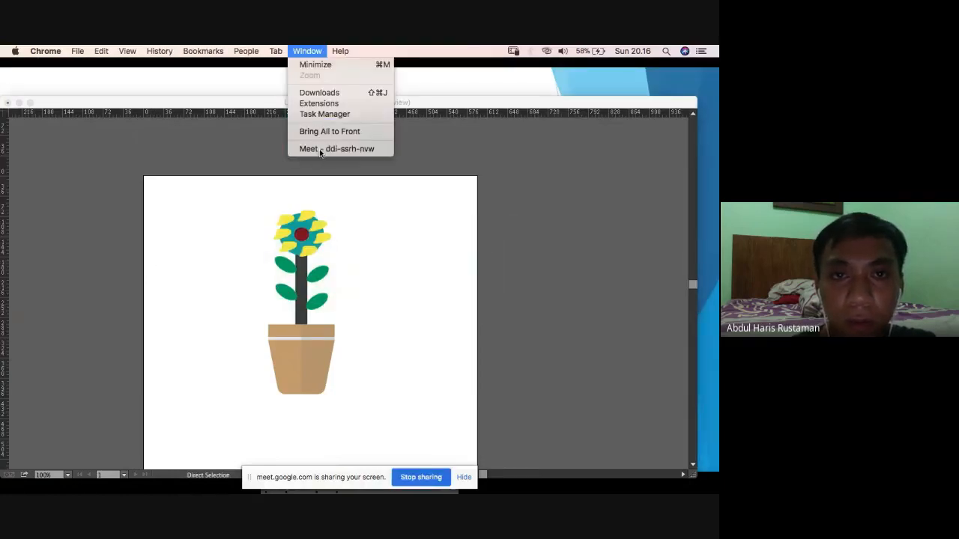
left_click(319, 148)
key("super+Tab")
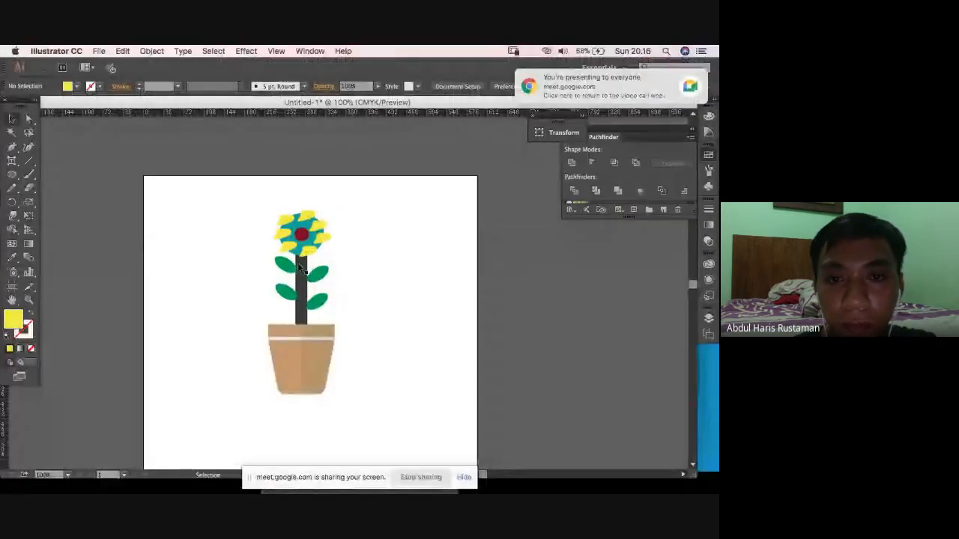
Select the whole potted flower, scale it down proportionally about its centre, and deselect it.
left_click_drag(359, 197, 270, 289)
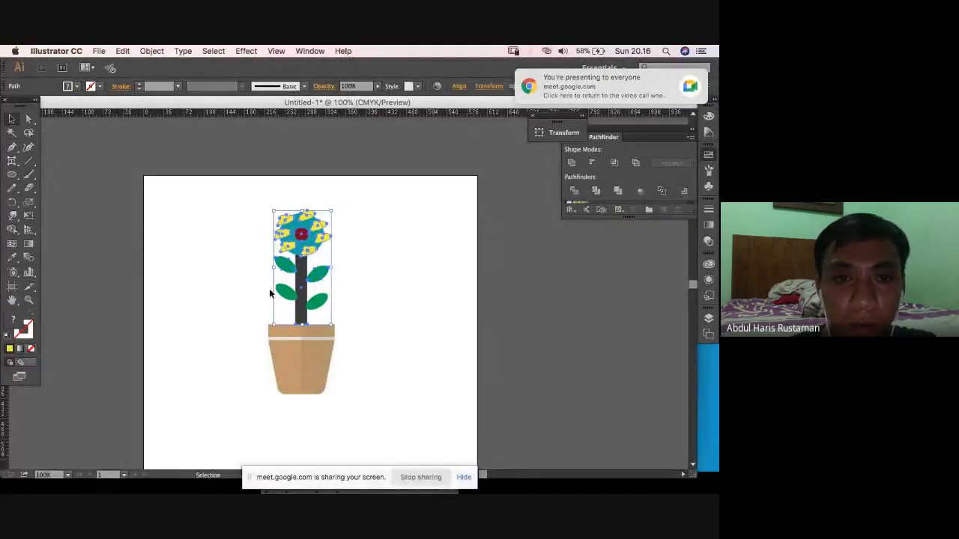
left_click(346, 304)
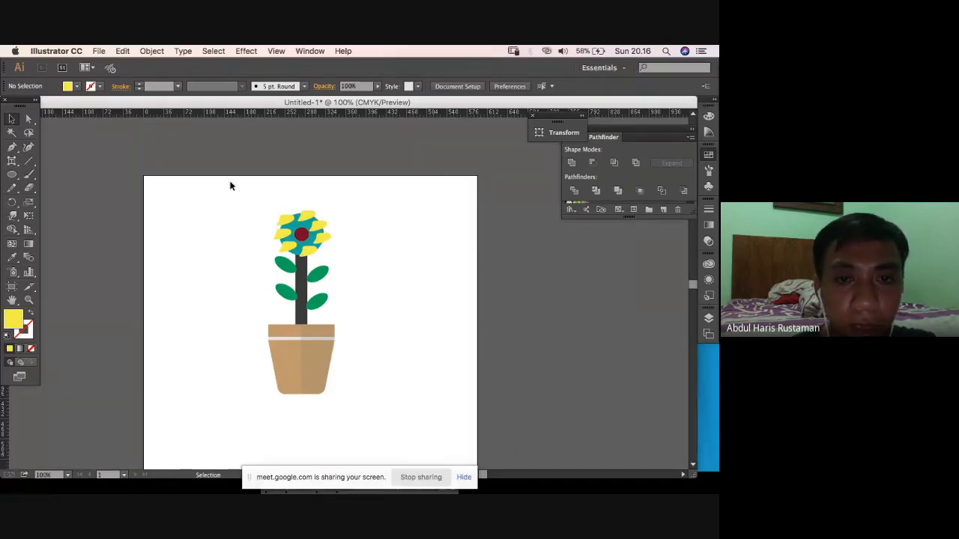
left_click_drag(230, 186, 407, 438)
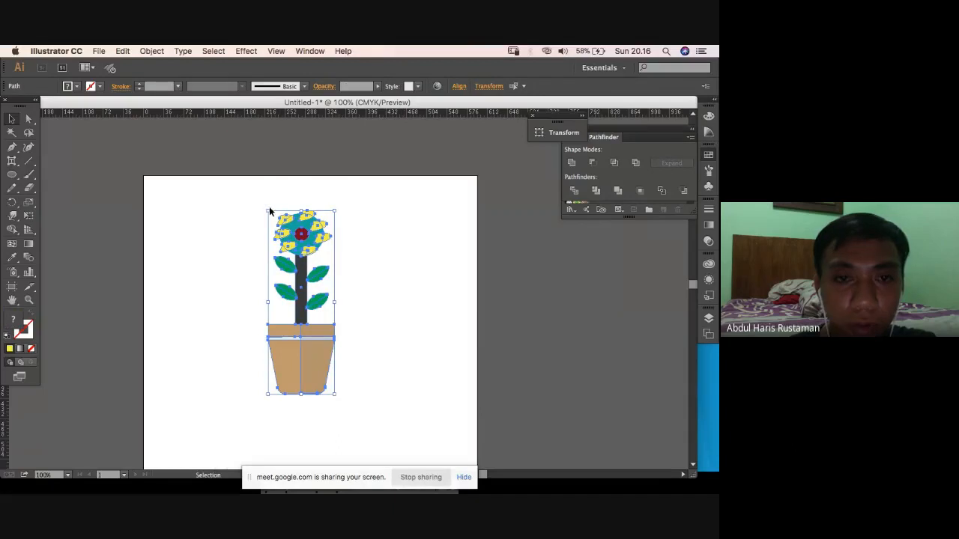
left_click_drag(269, 212, 277, 237)
left_click(107, 173)
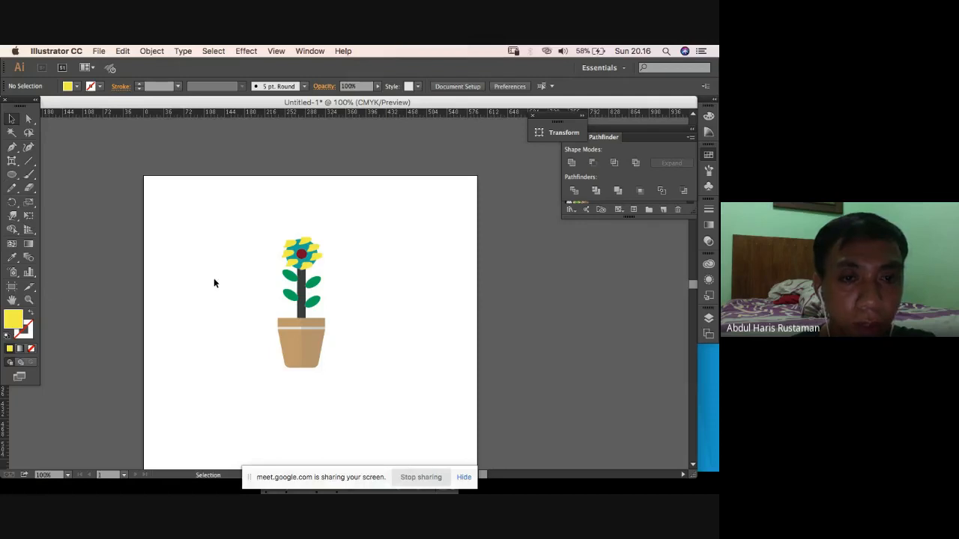
left_click(12, 175)
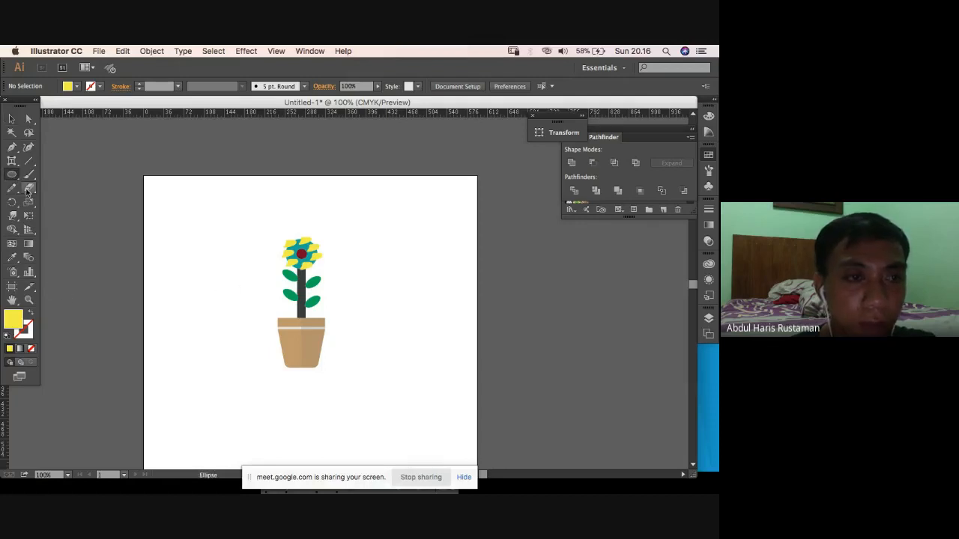
left_click(12, 174)
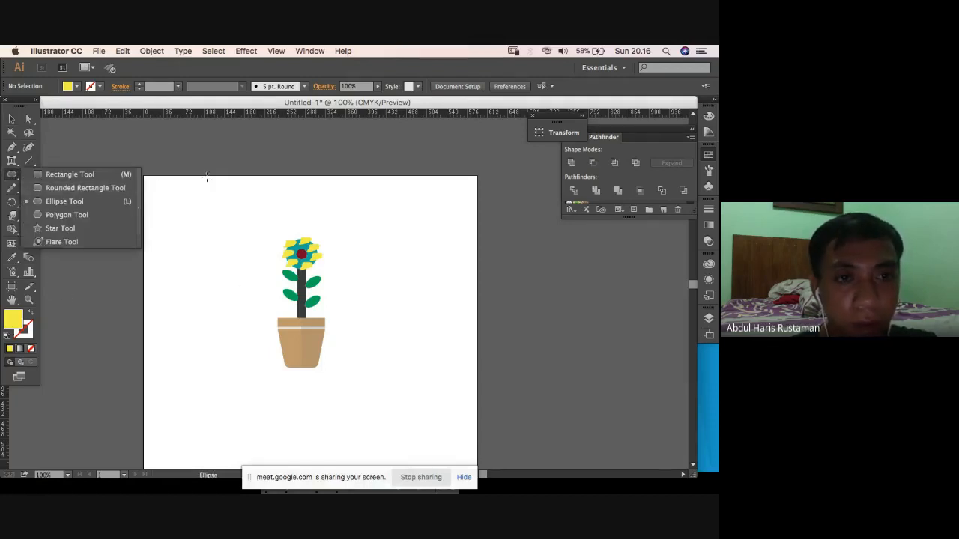
key("v")
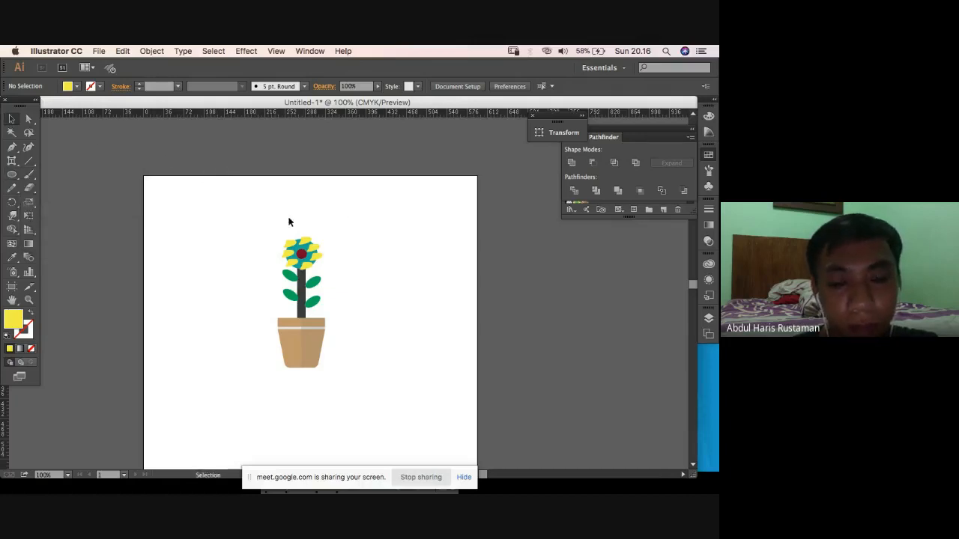
Switch to the PowerPoint presentation to review the Flat Design slide's icon examples, and return to Illustrator.
key("super+Tab")
key("super+Tab")
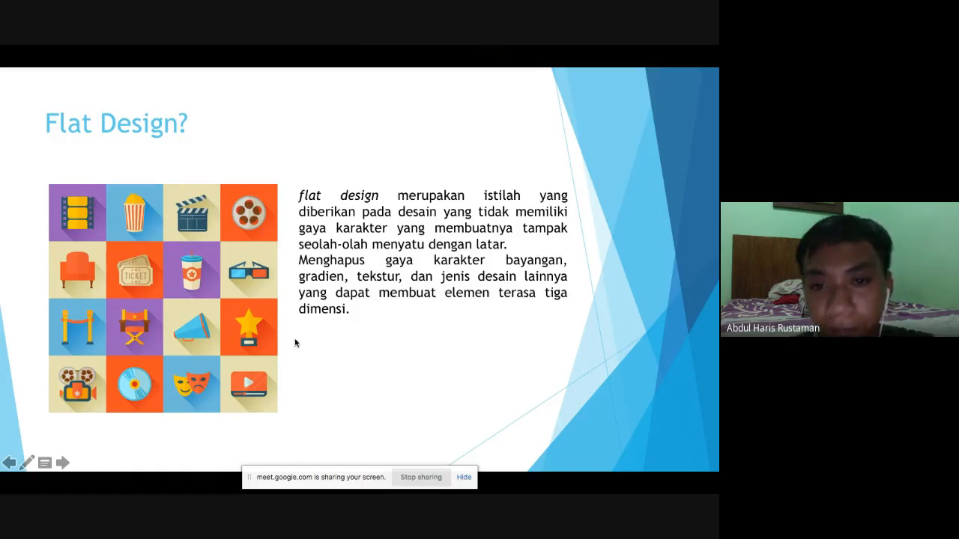
key("super+Tab")
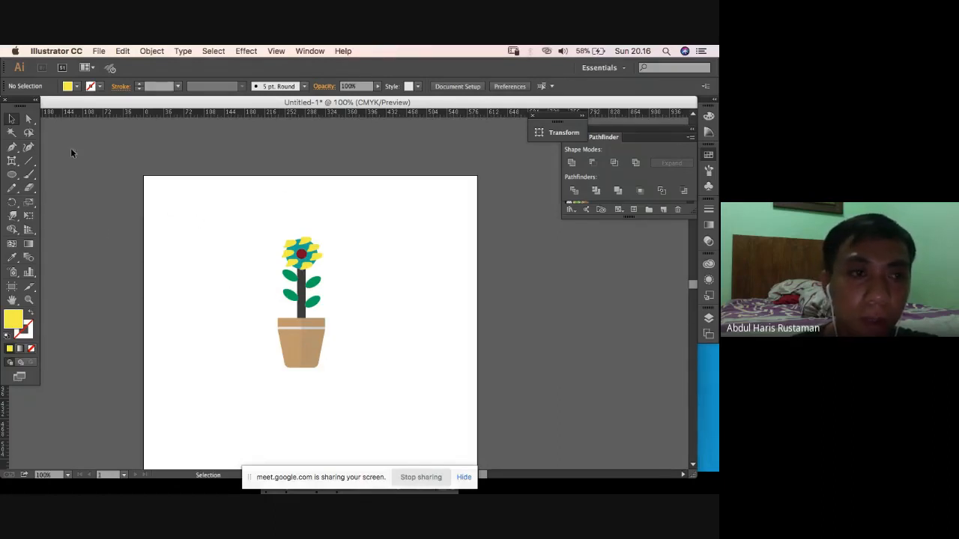
key("super+Tab")
key("super+Tab")
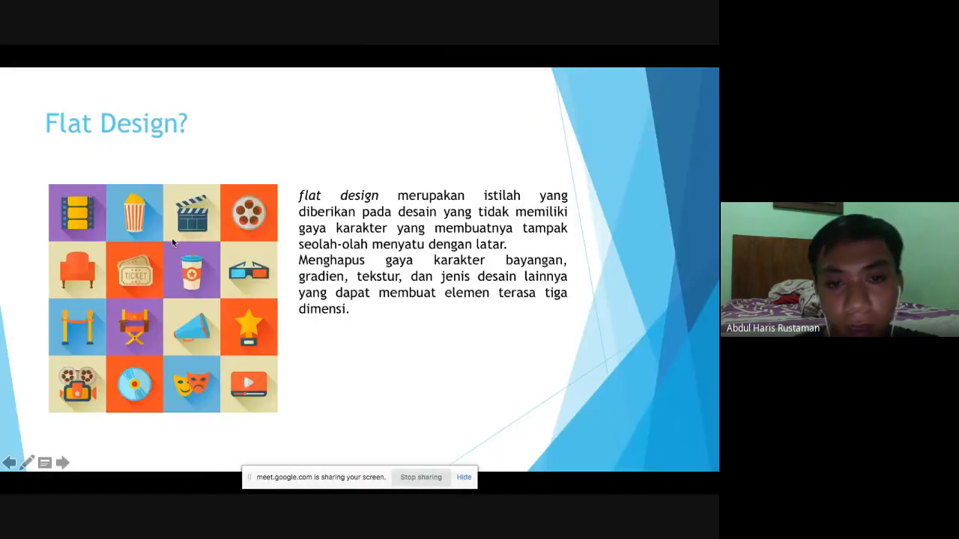
key("super+Tab")
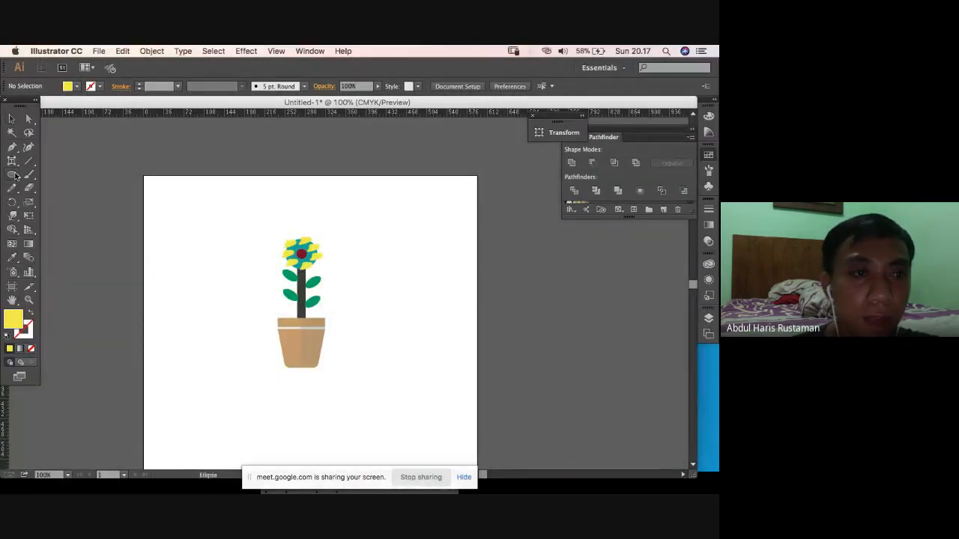
Draw a large yellow rectangle with the Rectangle tool that covers the whole potted flower, and deselect it.
left_click_drag(11, 174, 46, 172)
left_click_drag(209, 196, 397, 403)
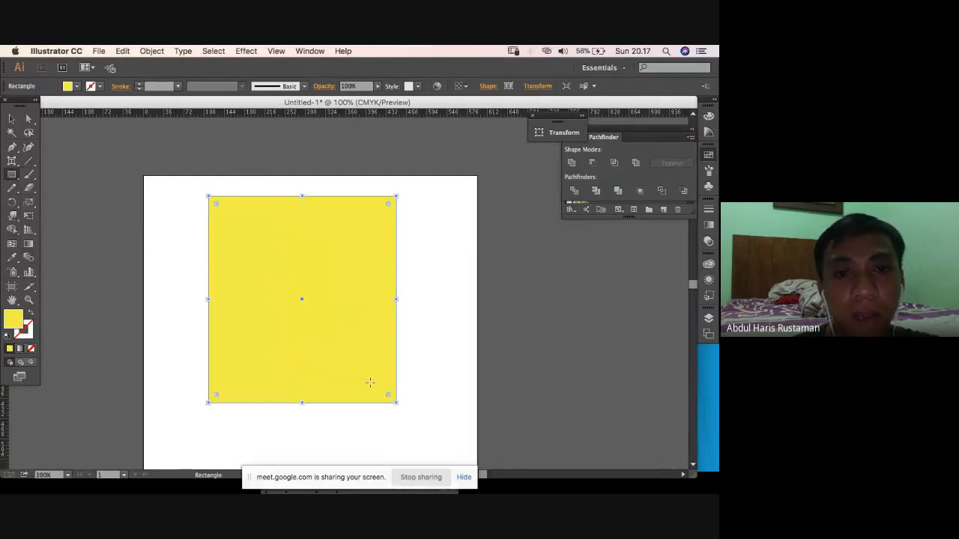
left_click(11, 119)
left_click(131, 222)
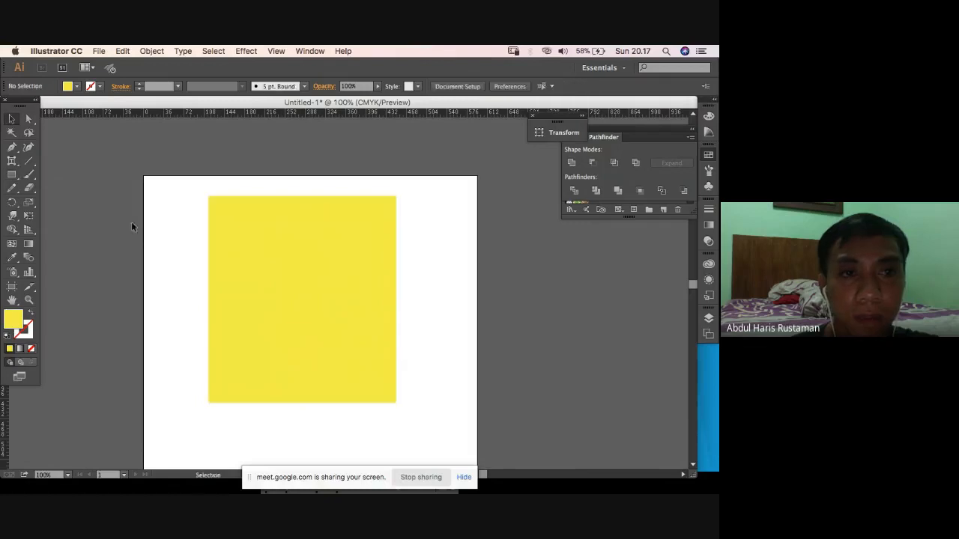
Send the yellow rectangle backward repeatedly until it lies behind the whole potted flower as its background.
left_click(279, 296)
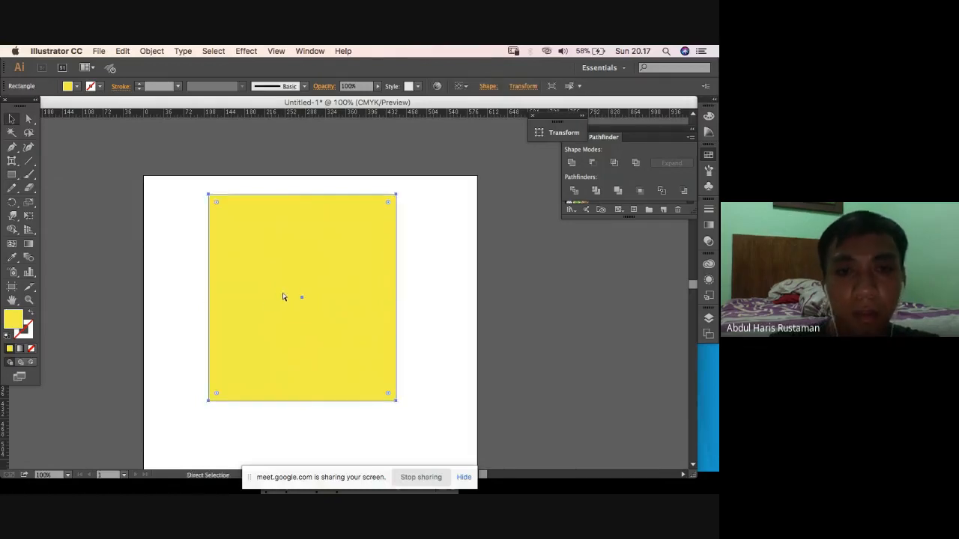
key("super+bracketleft")
key("super+bracketleft")
key("super+bracketleft")
key("super+bracketleft")
key("super+bracketleft")
key("super+bracketleft")
key("super+bracketleft")
key("super+bracketleft")
key("super+bracketleft")
key("super+bracketleft")
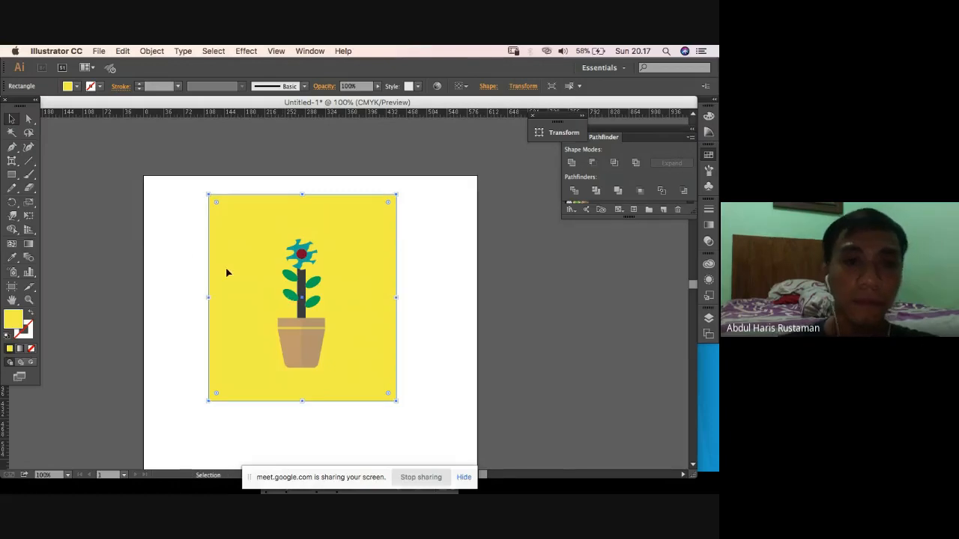
Draw a tall rectangle from the top of the flower's centre to beyond the yellow background's lower-right corner, and fill it with black.
left_click(13, 178)
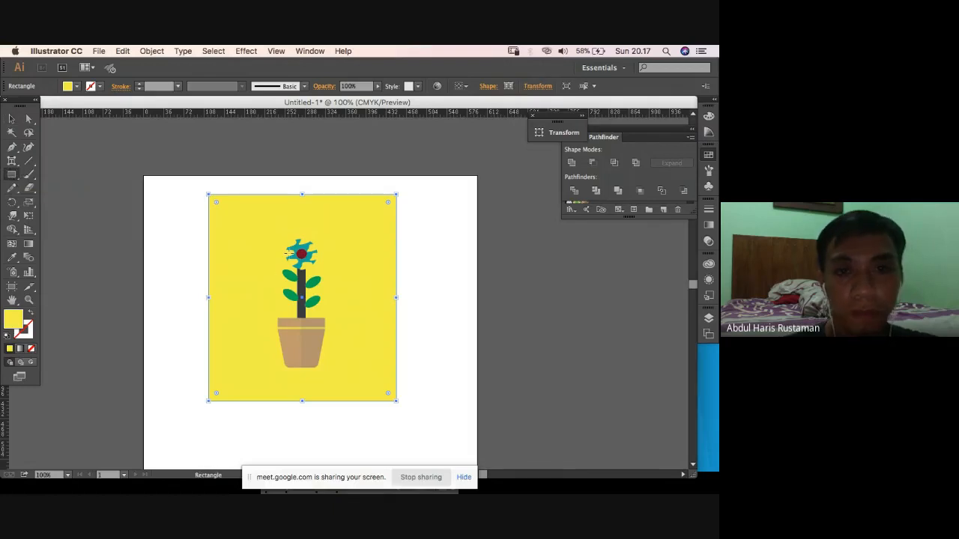
left_click_drag(301, 240, 405, 419)
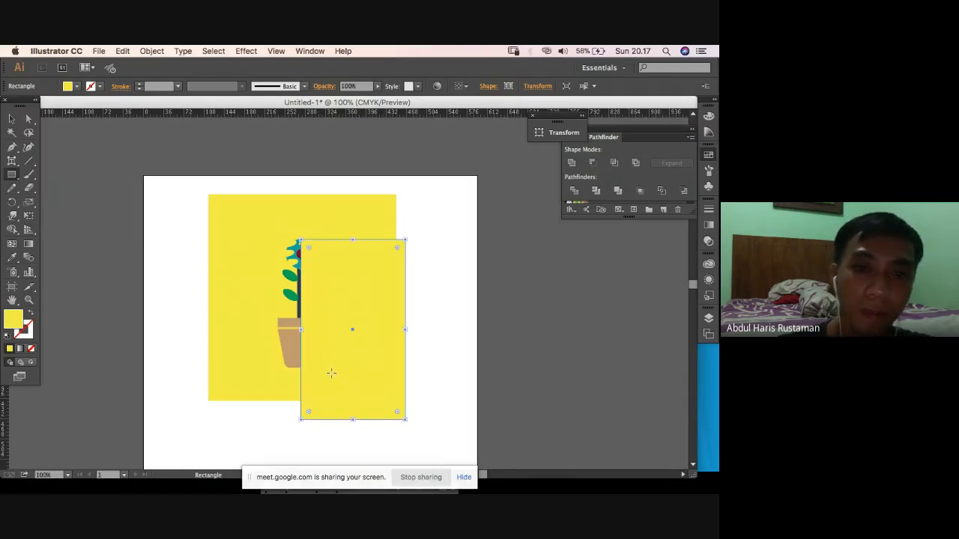
key("v")
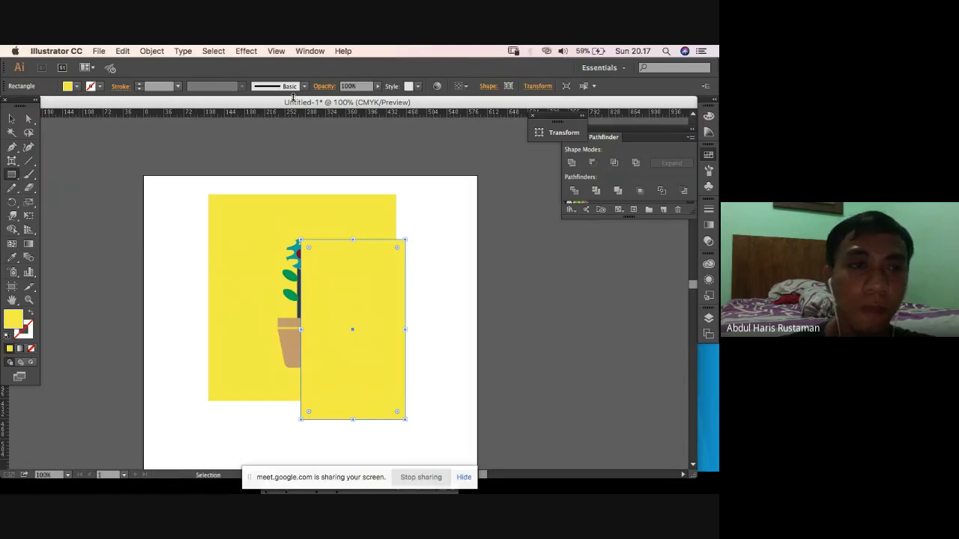
left_click(377, 86)
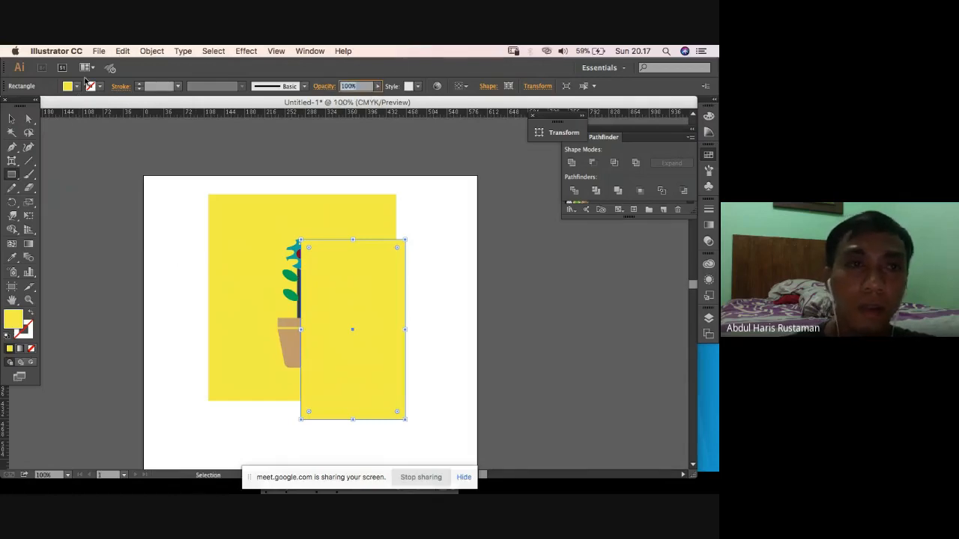
left_click(77, 86)
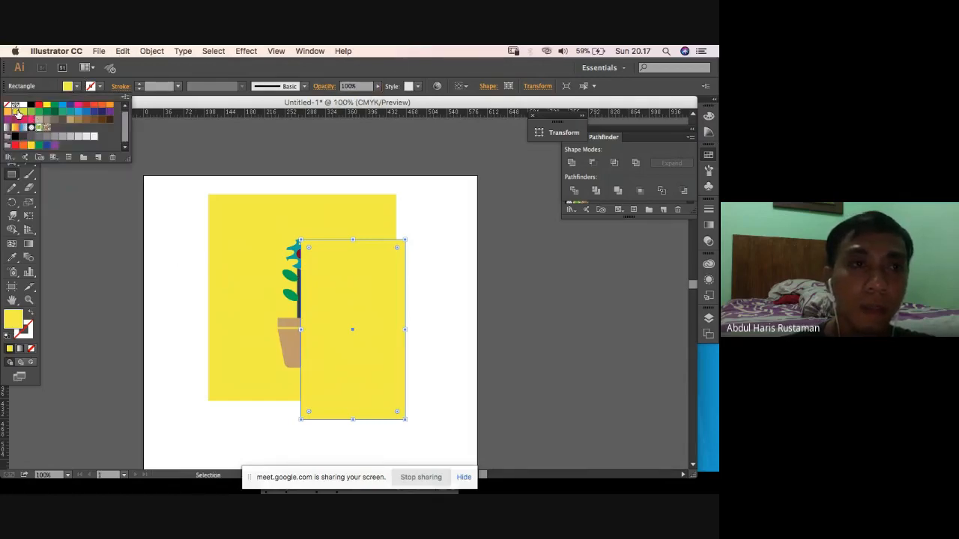
left_click(30, 105)
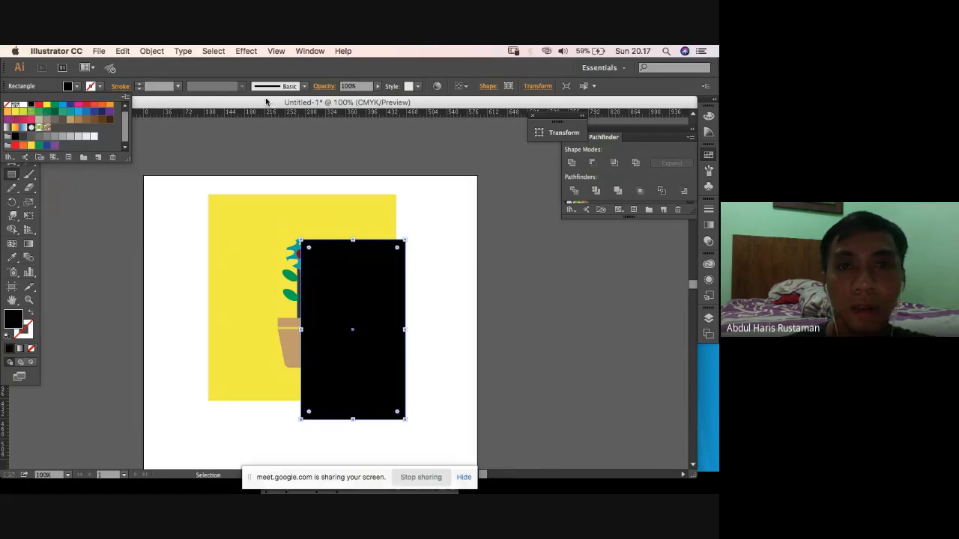
Set the black rectangle's opacity to 60%.
left_click(351, 72)
left_click(375, 90)
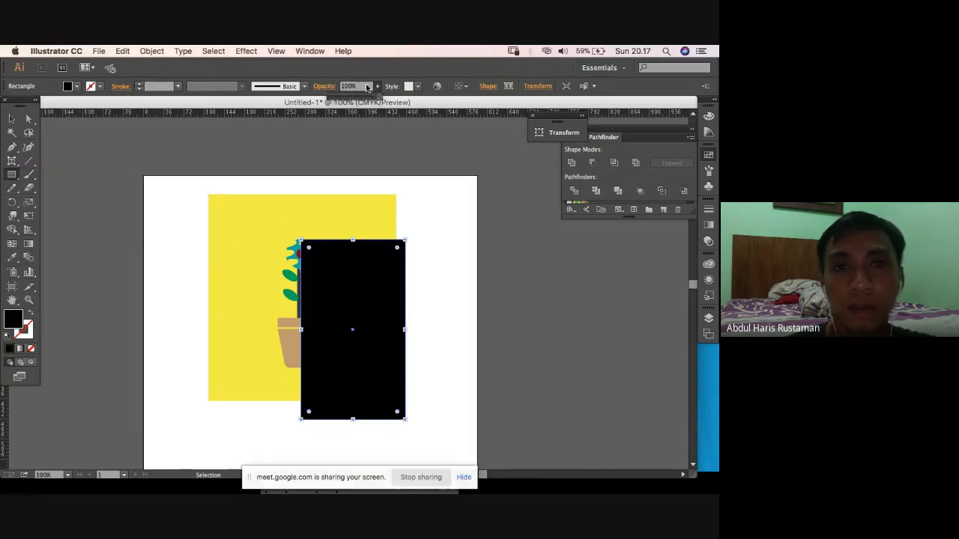
left_click_drag(366, 87, 314, 75)
key("BackSpace")
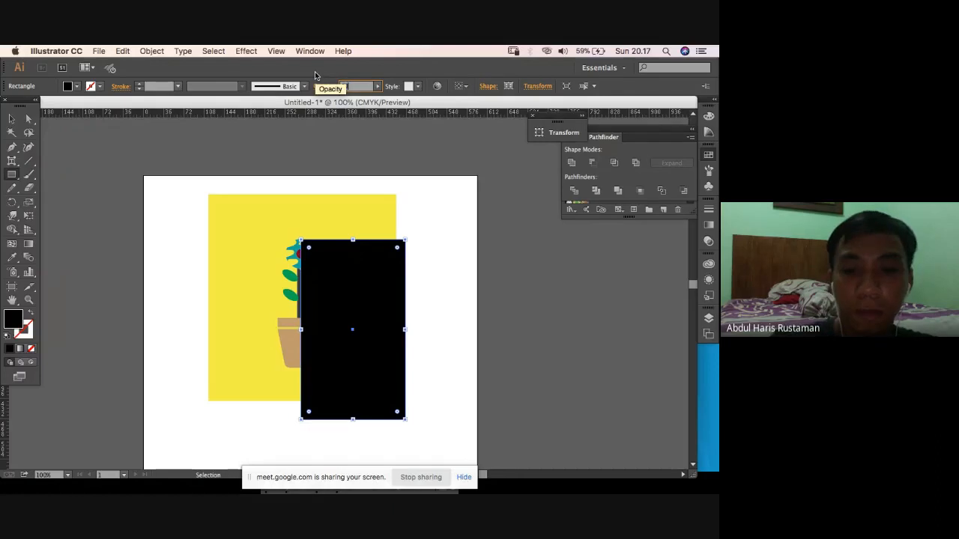
type("60")
key("Return")
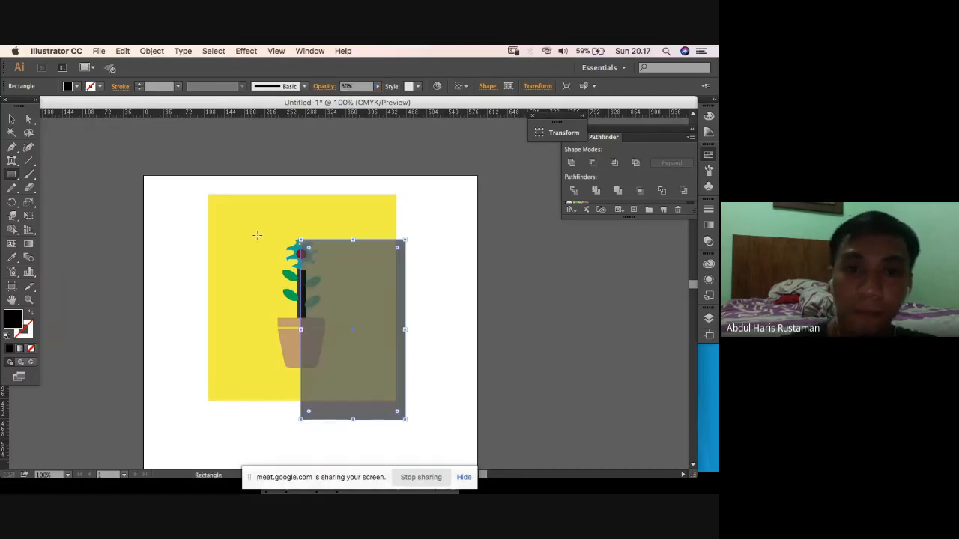
Move the semi-transparent rectangle over the whole potted flower and widen it past the yellow background's right edge.
left_click(12, 120)
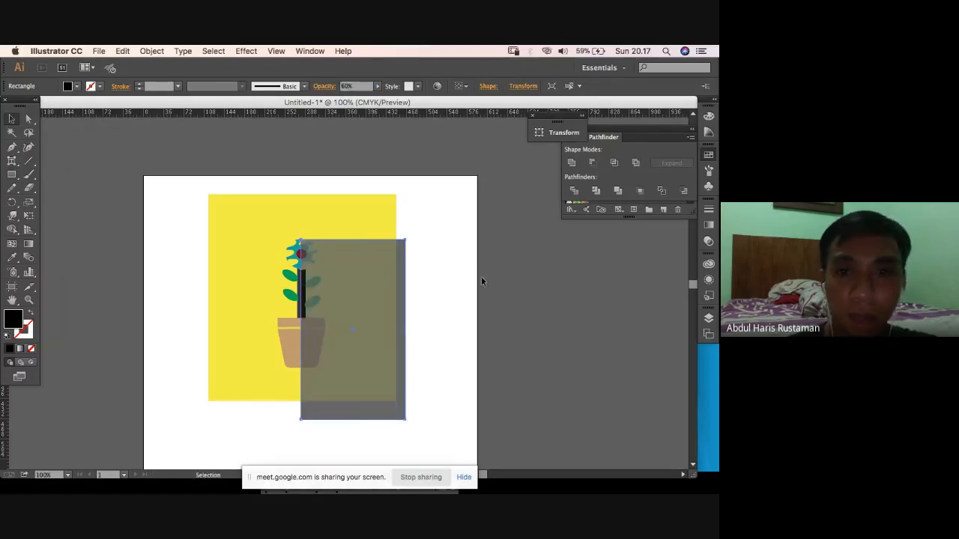
left_click(481, 278)
left_click(403, 290)
left_click_drag(359, 277, 319, 258)
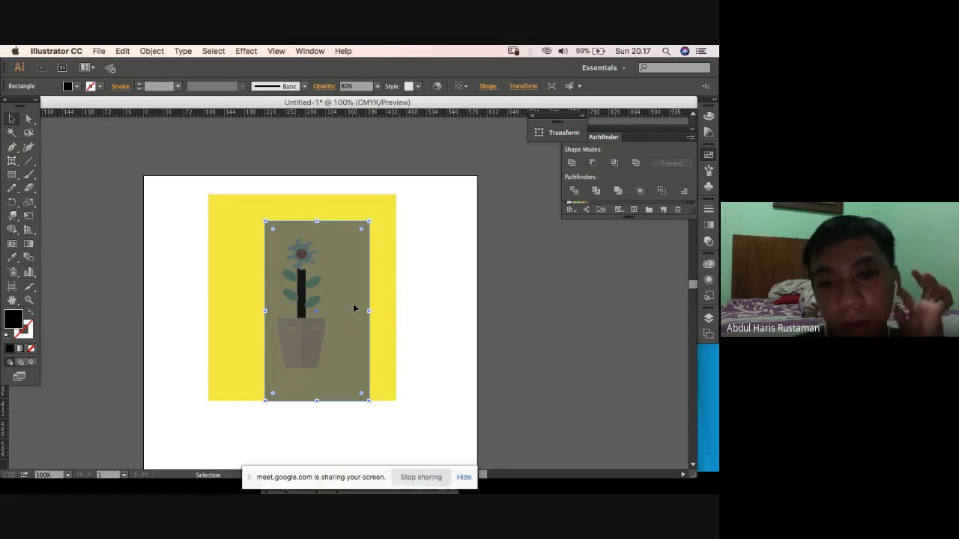
left_click_drag(368, 312, 417, 323)
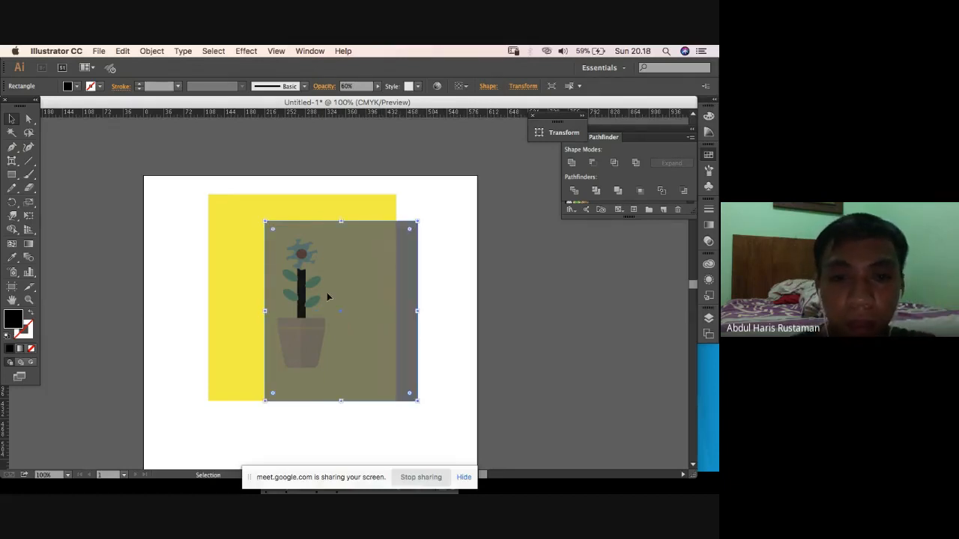
Draw a closed black Pen tool shape with a diagonal lower edge over the semi-transparent rectangle's upper-right part, and select both shapes.
left_click(19, 148)
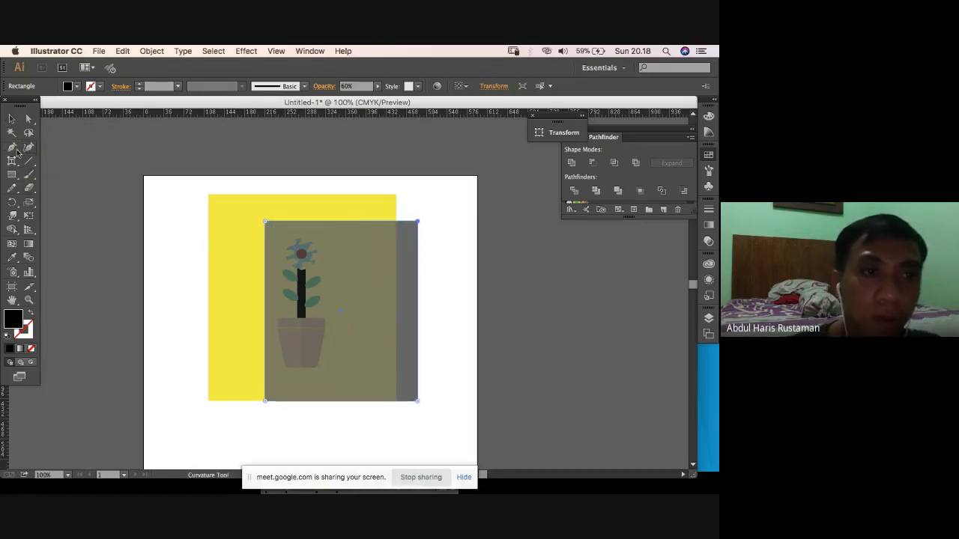
left_click(253, 212)
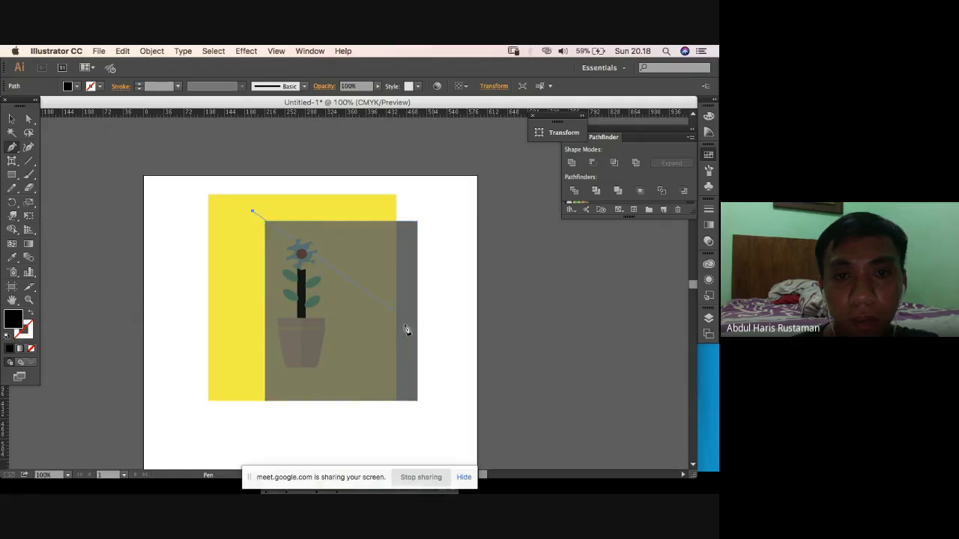
left_click(452, 374)
left_click(455, 264)
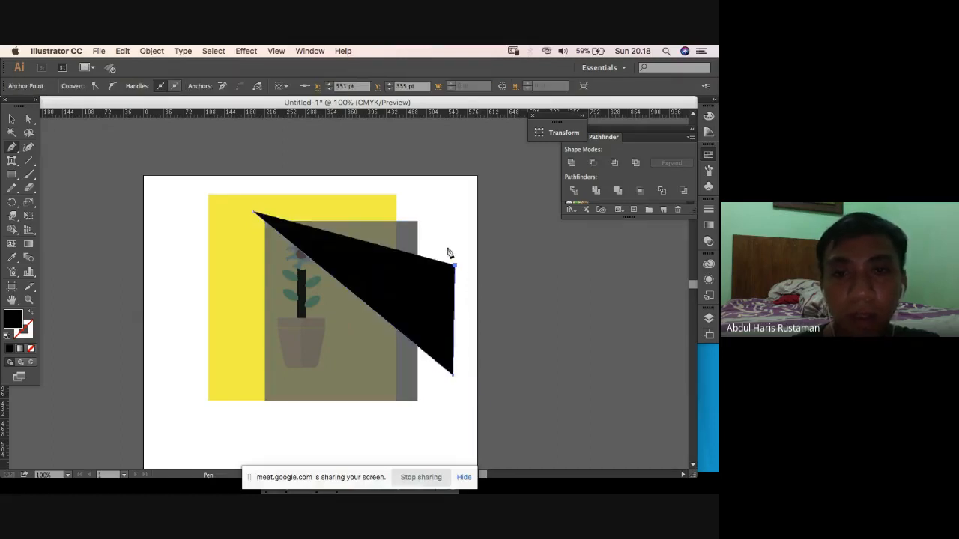
left_click(447, 185)
left_click(273, 181)
left_click(252, 211)
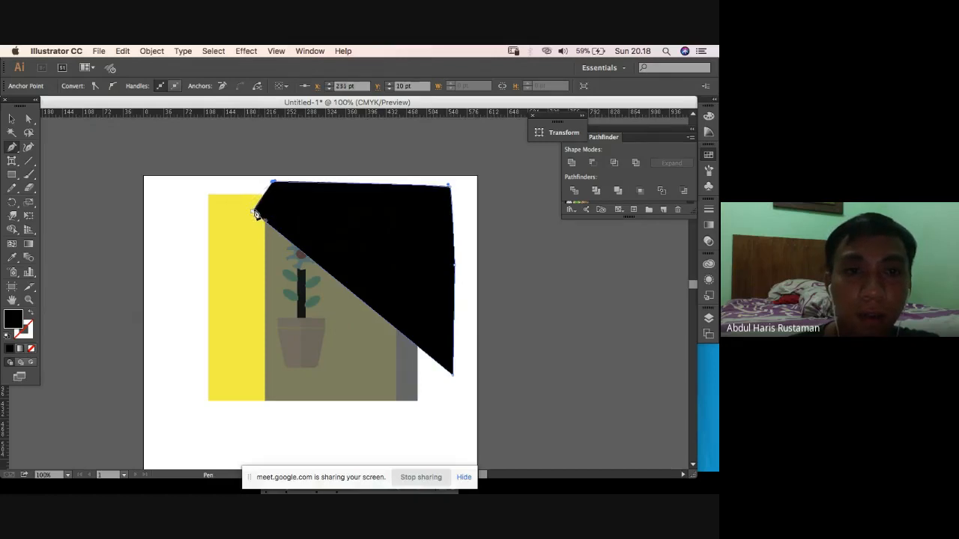
left_click(10, 119)
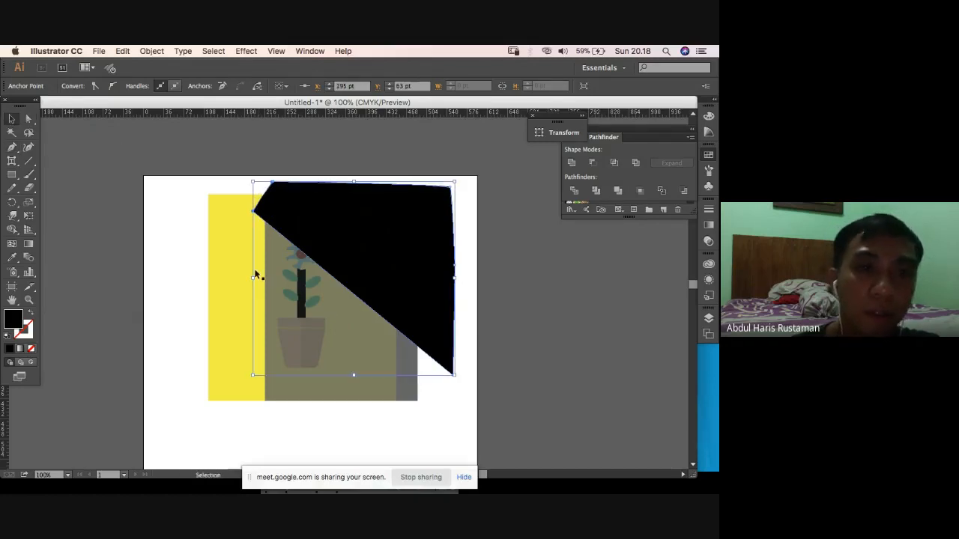
left_click(311, 385)
left_click(441, 270, "shift")
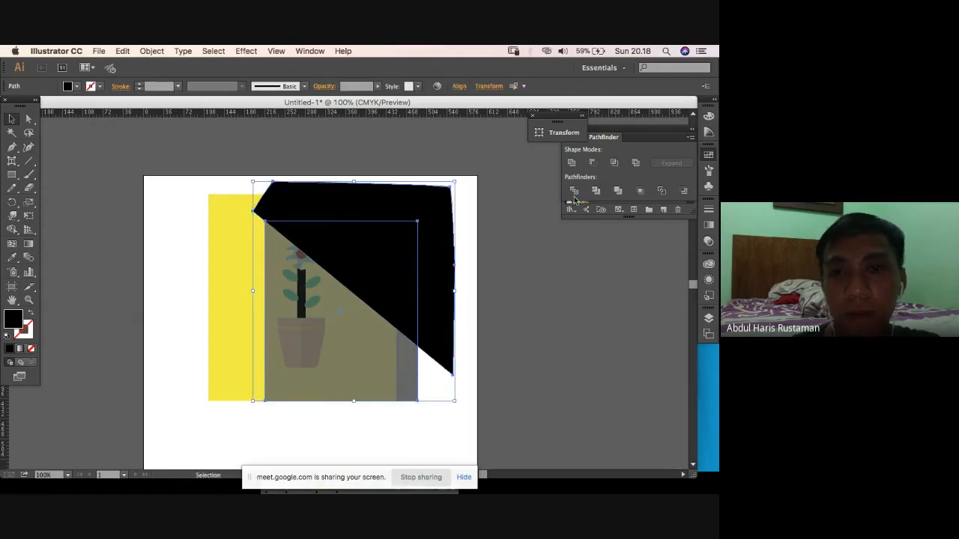
Try the Intersect, Unite, Crop and Divide Pathfinder operations on the two selected shapes, undoing each one.
left_click(613, 163)
key("super+z")
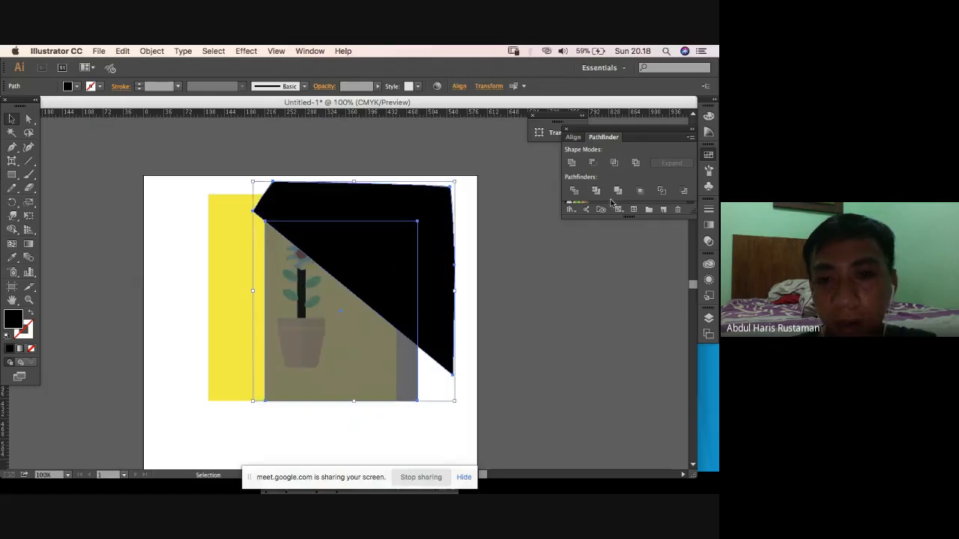
left_click(572, 162)
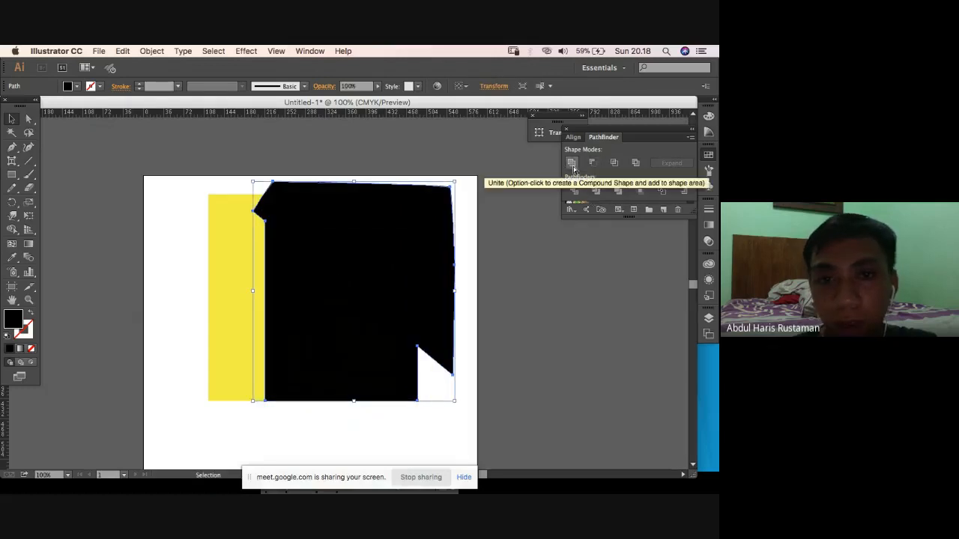
key("super+z")
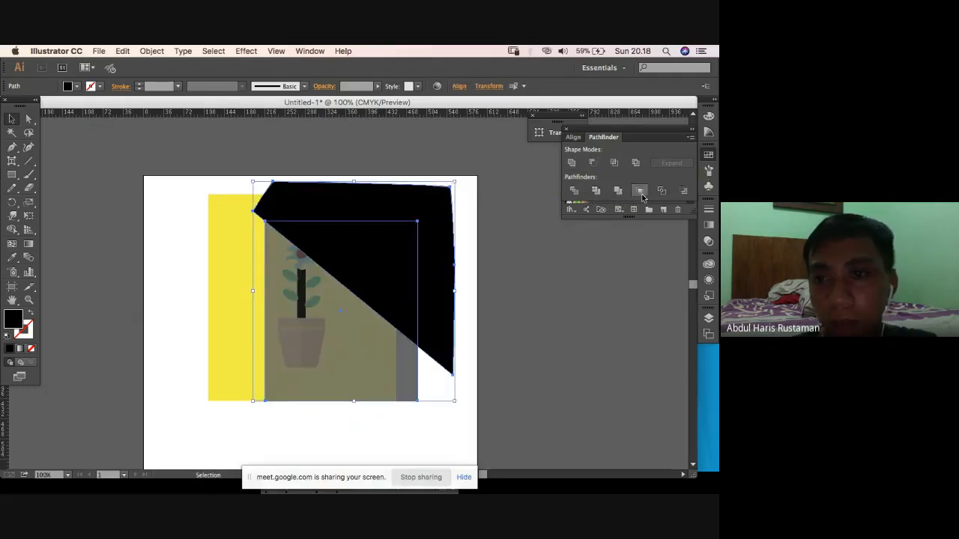
left_click(639, 191)
key("super+z")
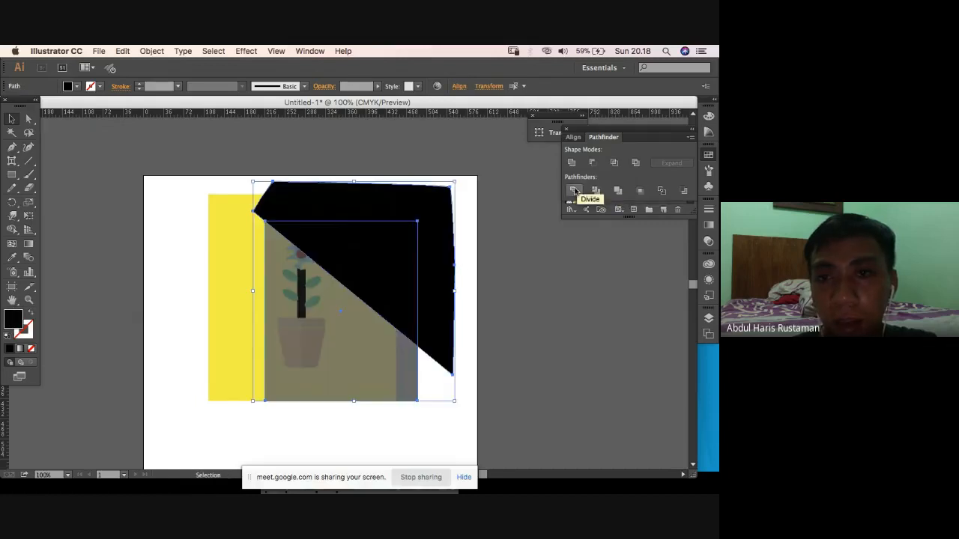
key("super")
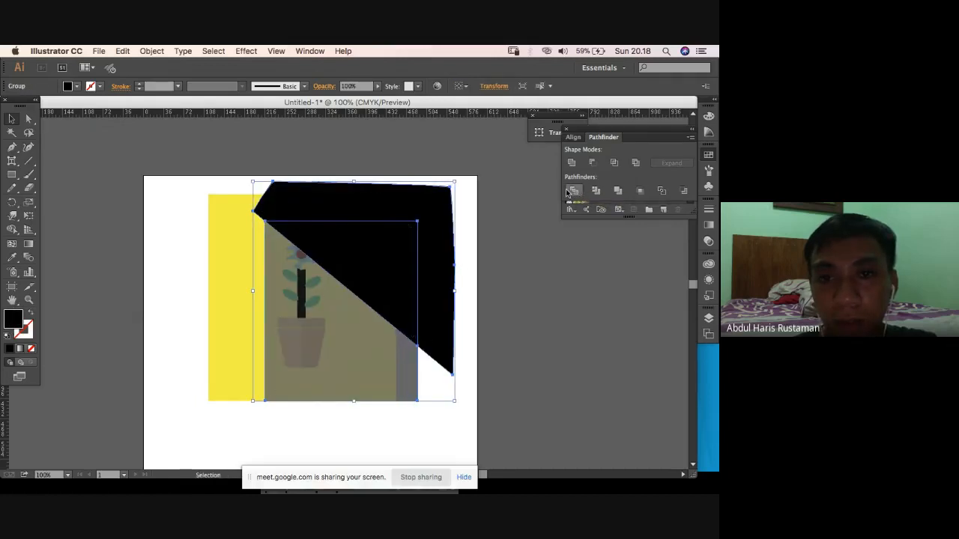
key("super")
key("super")
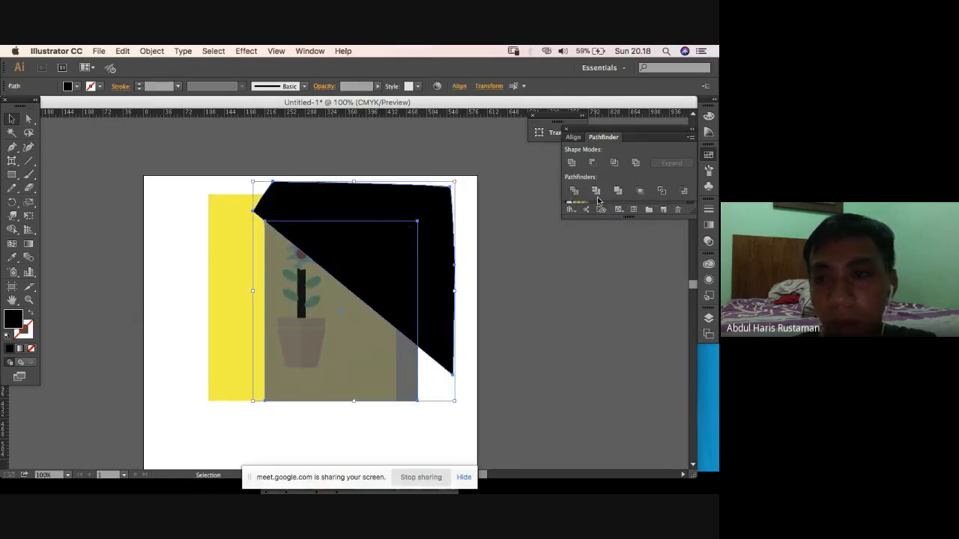
Subtract the black shape from the semi-transparent rectangle with Minus Front, and shift the remaining shape slightly up and to the right.
left_click(596, 163)
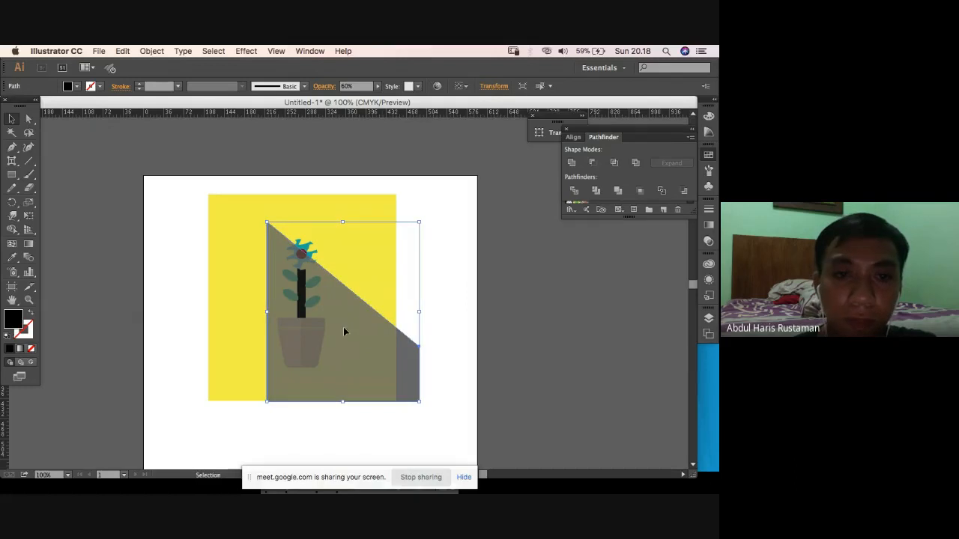
left_click_drag(343, 328, 350, 321)
left_click(489, 367)
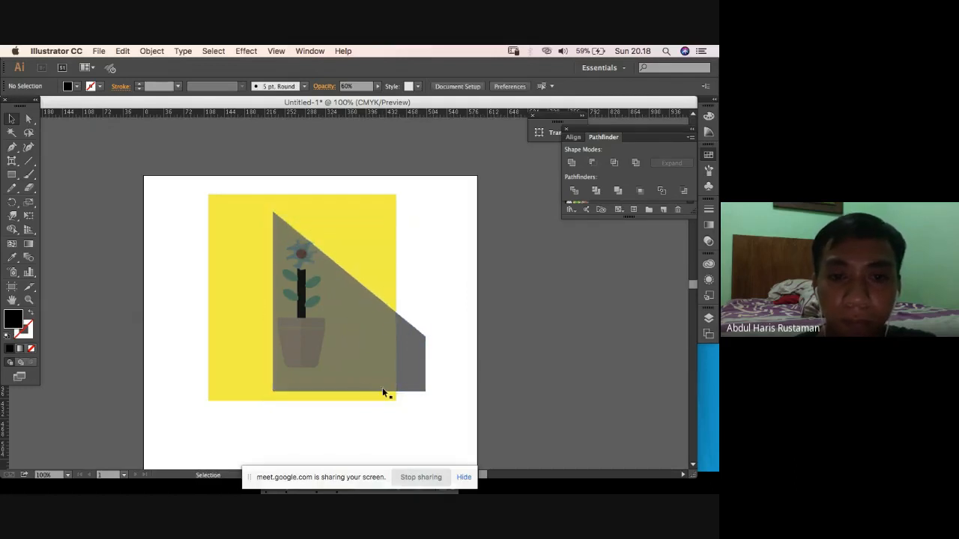
Try to stretch the whole shadow shape downward past the yellow background's lower edge, and undo the stretch.
left_click(366, 372)
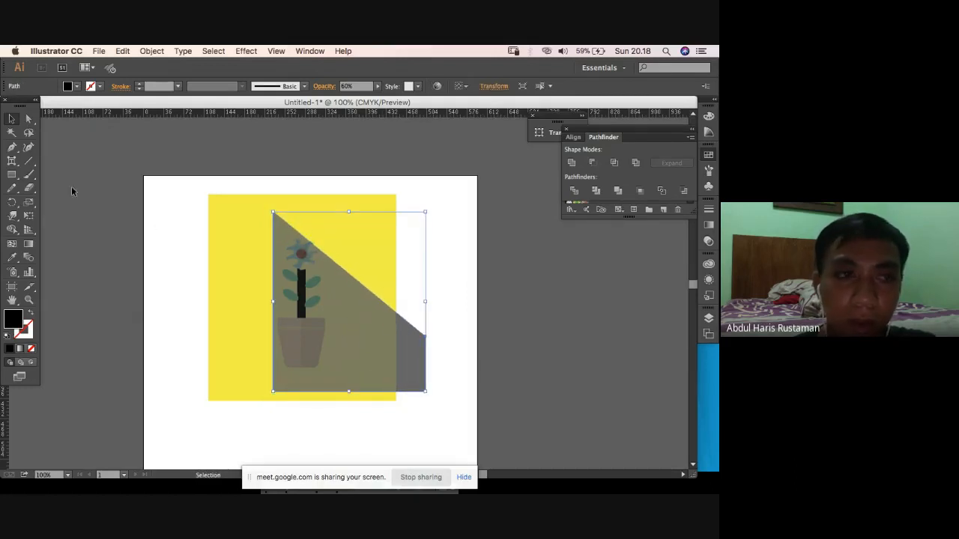
left_click(29, 120)
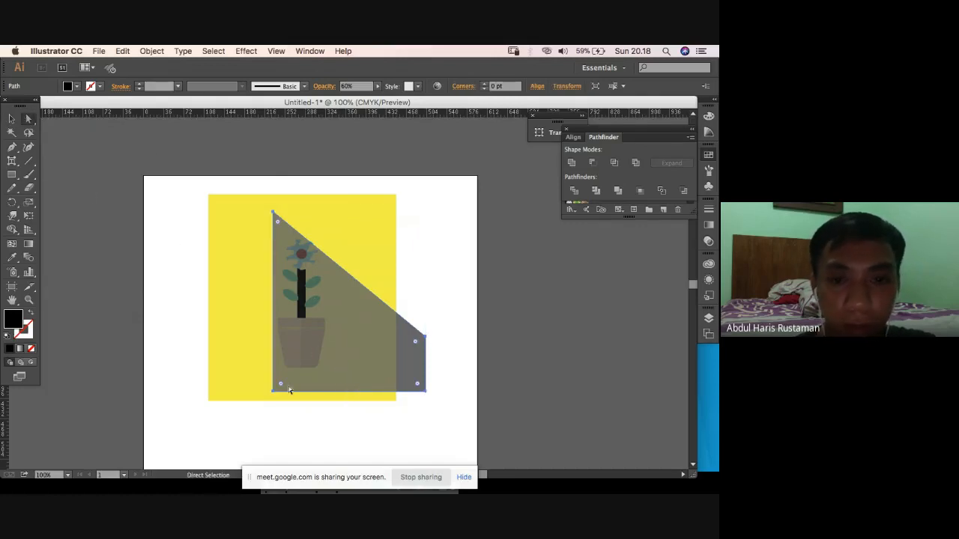
left_click(12, 120)
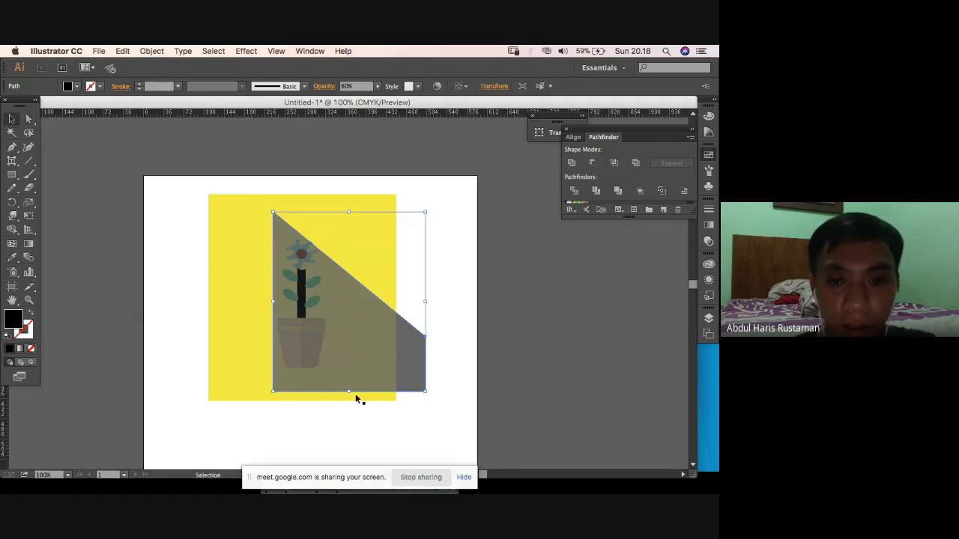
left_click_drag(349, 392, 341, 409)
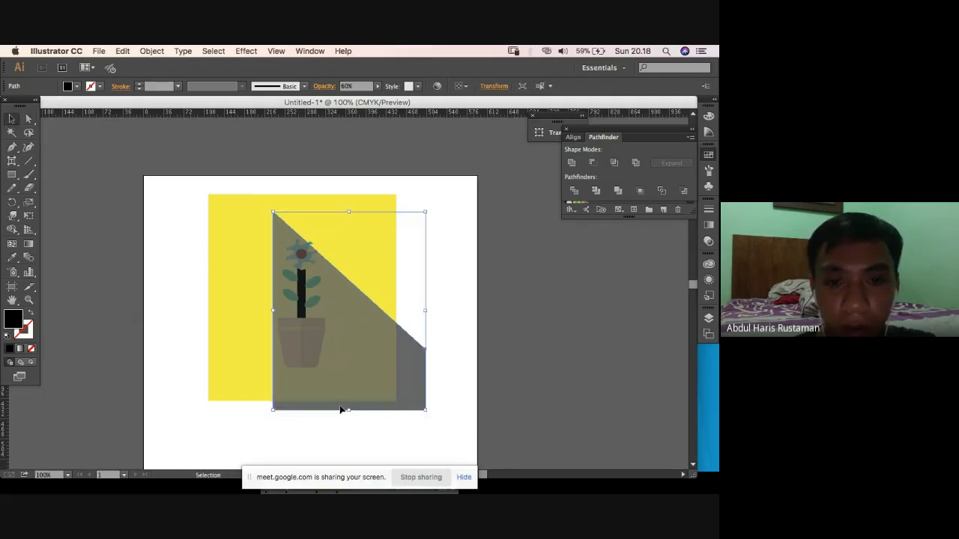
key("super+z")
Move the shadow shape's two bottom anchor points down together past the yellow background's lower edge, keeping its diagonal edge in place.
left_click(29, 119)
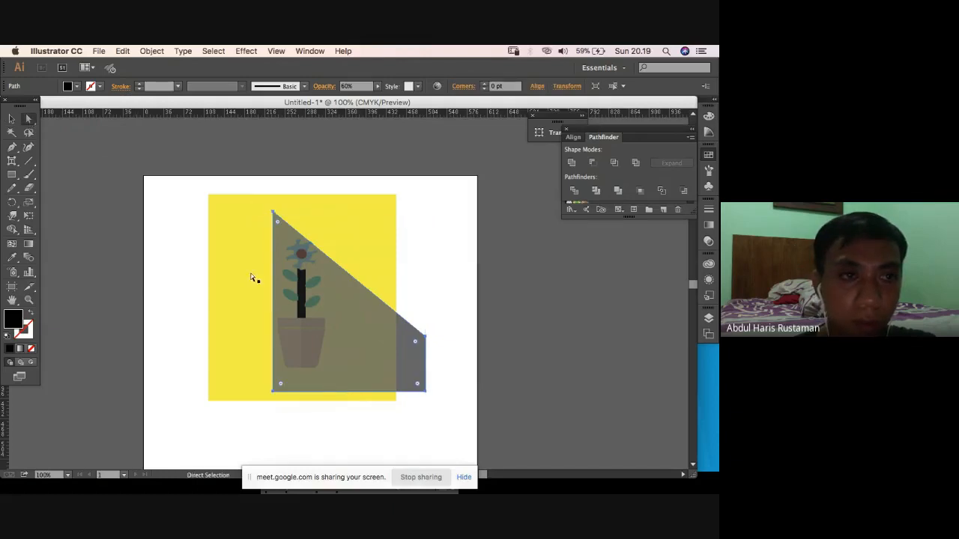
left_click(272, 394)
left_click(273, 388)
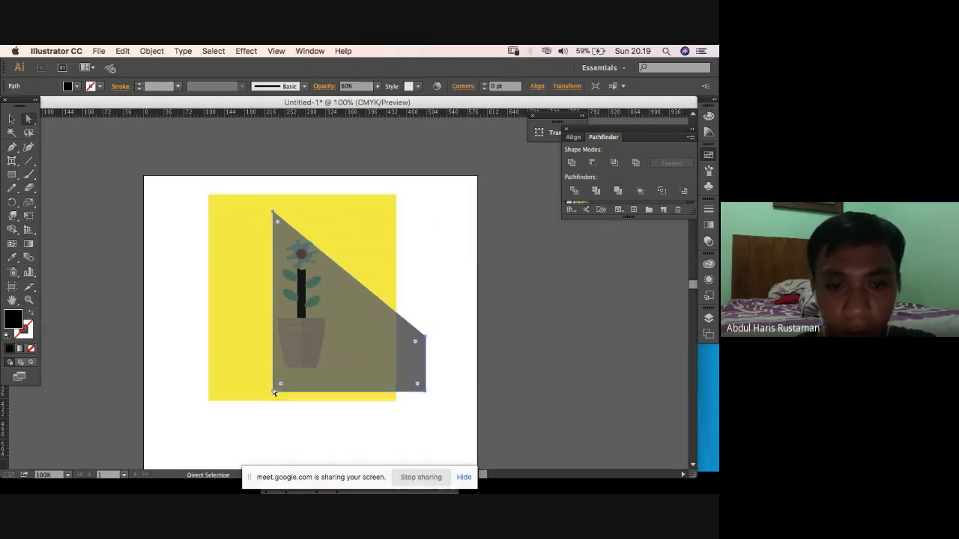
left_click(274, 392)
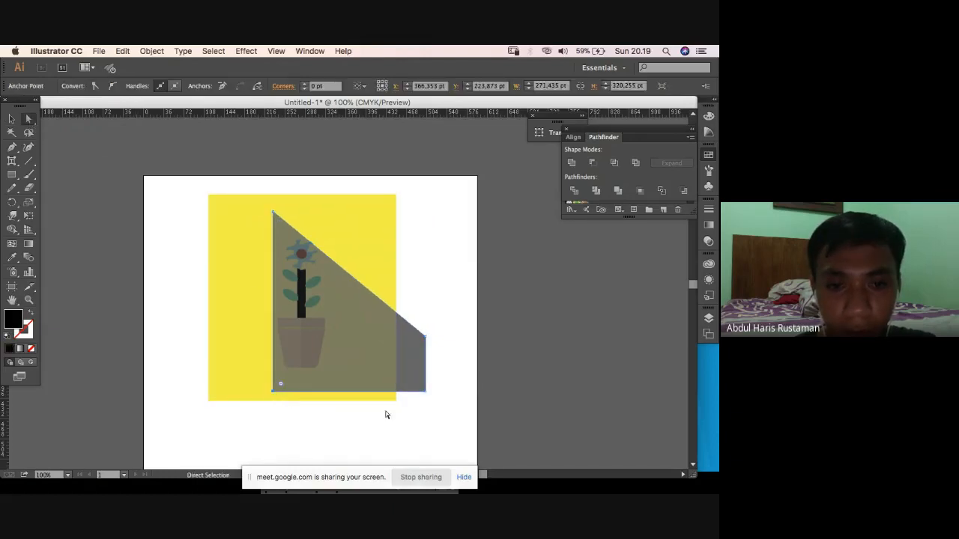
left_click(426, 392, "shift")
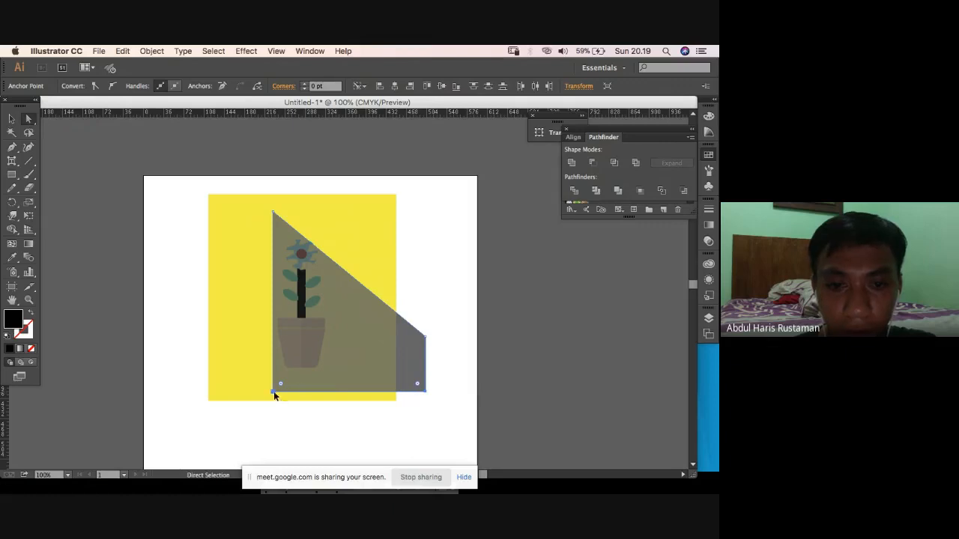
left_click_drag(273, 391, 274, 415)
left_click(11, 118)
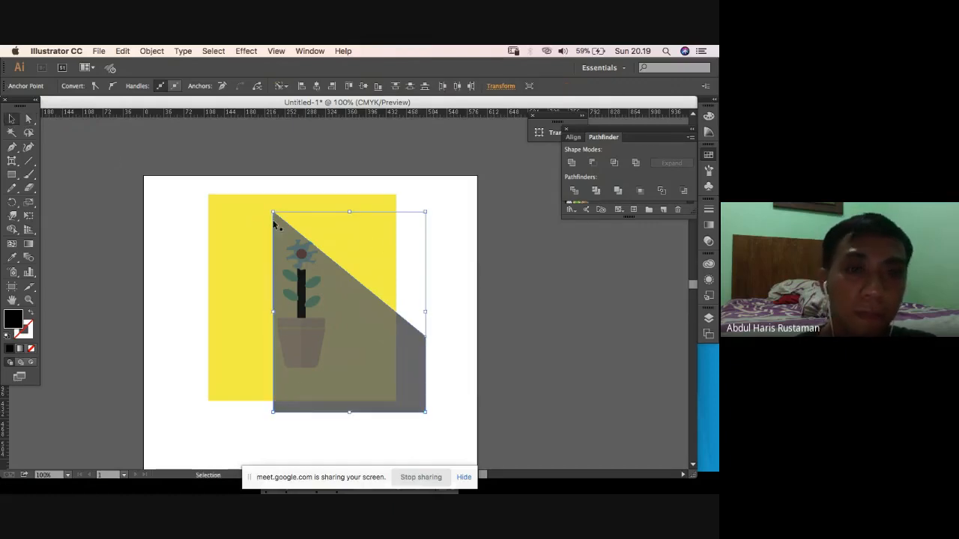
Draw a closed black triangle with the Pen tool over the shadow's lower-left corner, running diagonally from beside the pot past its lower edge.
left_click(360, 257)
left_click(465, 300)
left_click(396, 327)
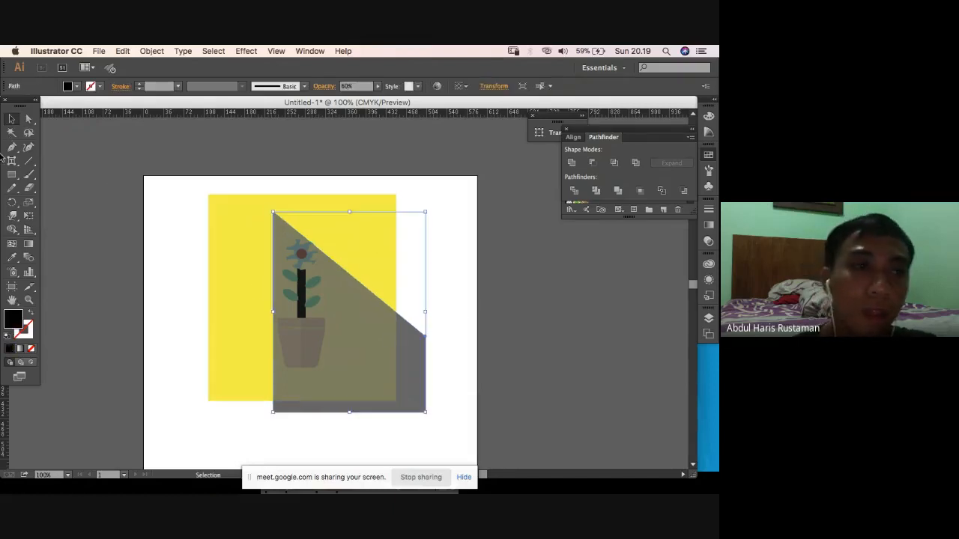
left_click(11, 147)
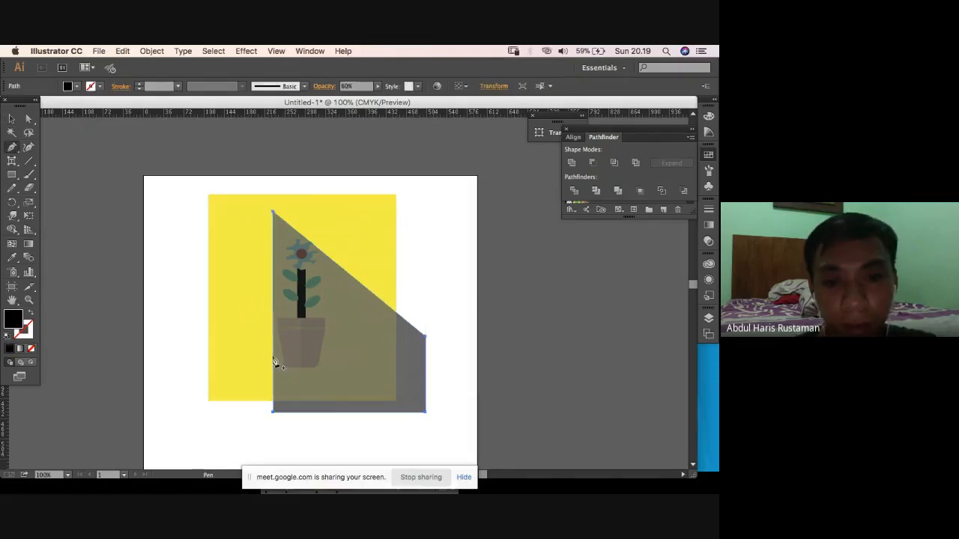
left_click(256, 341)
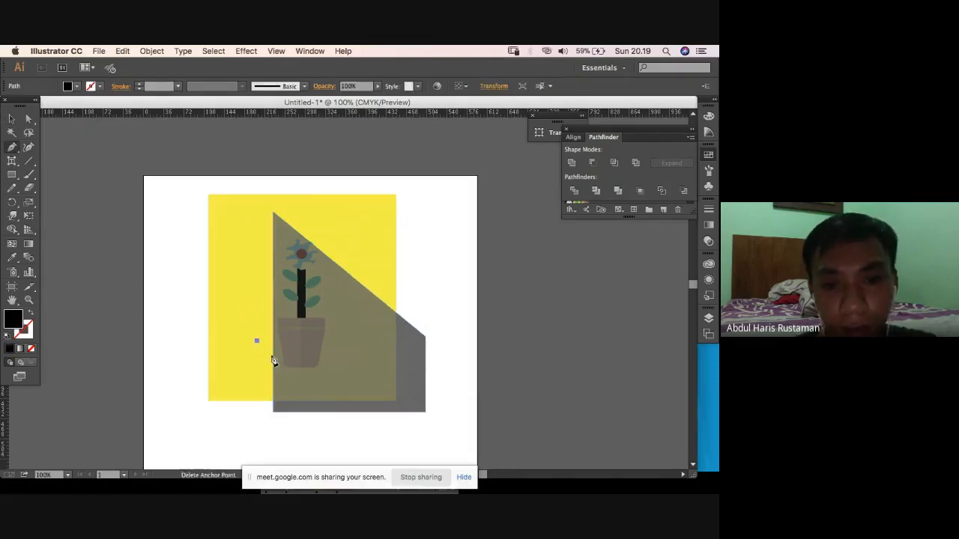
left_click(392, 453)
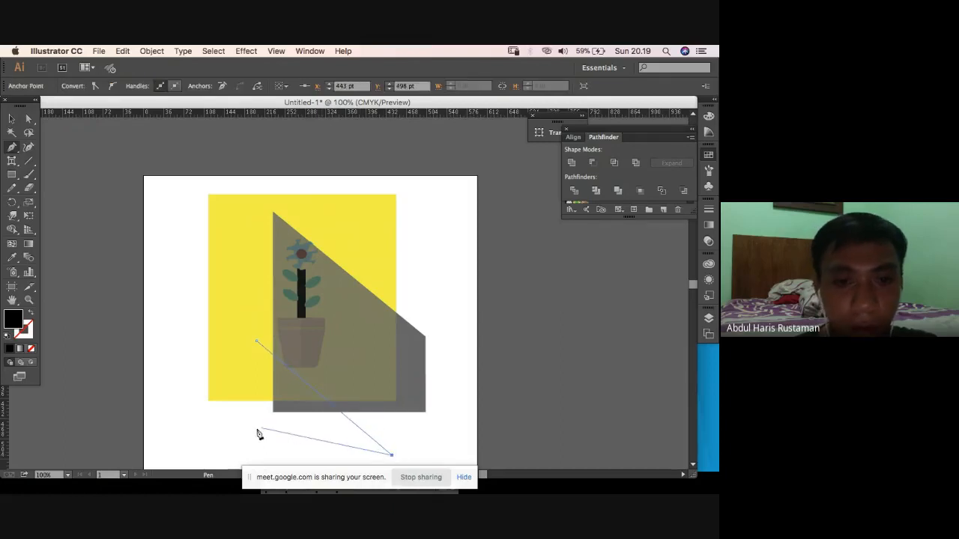
left_click(216, 433)
left_click(257, 343)
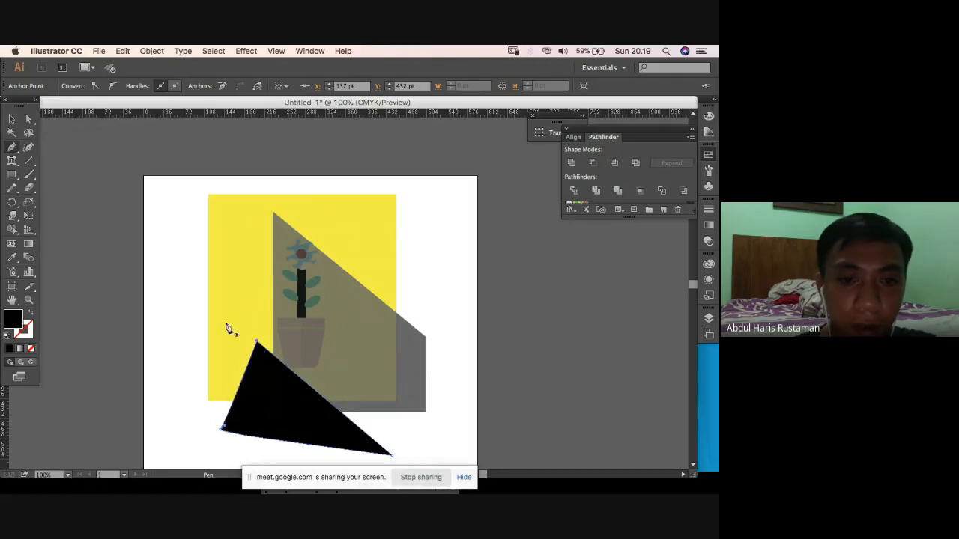
Select the shadow together with the black triangle and cut the triangle out of it with Minus Front.
key("v")
left_click_drag(449, 388, 331, 434)
left_click(465, 415)
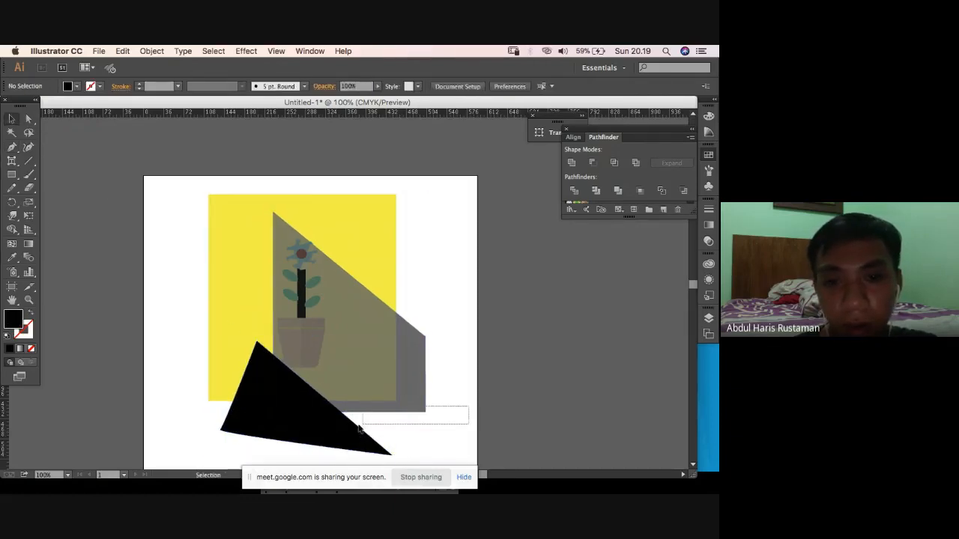
left_click(353, 427)
left_click(414, 406, "shift")
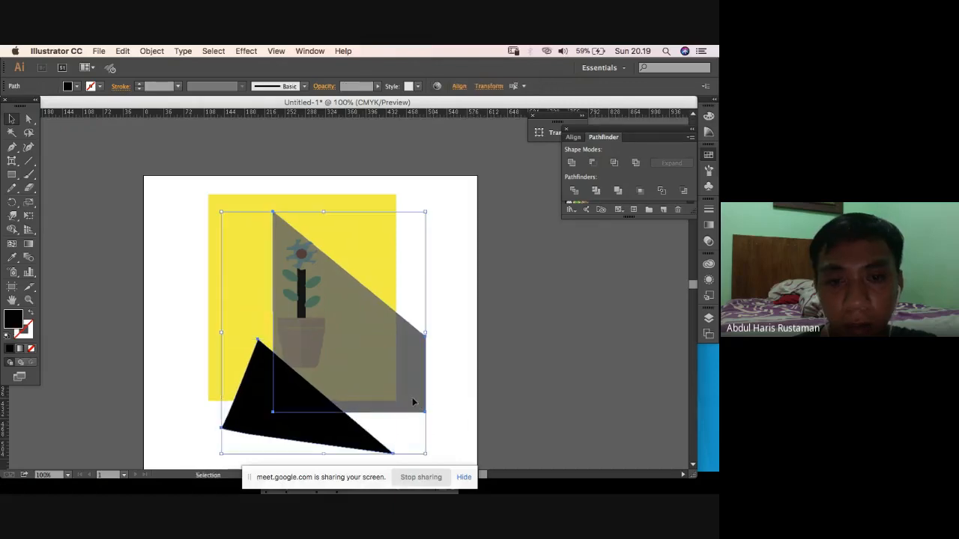
key("super+z")
left_click(391, 407)
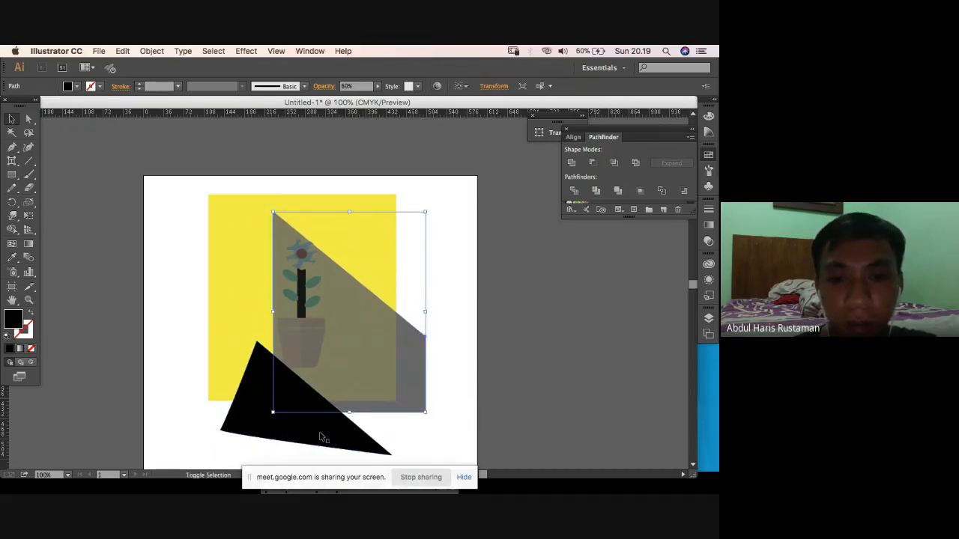
left_click(320, 436, "shift")
right_click(308, 289)
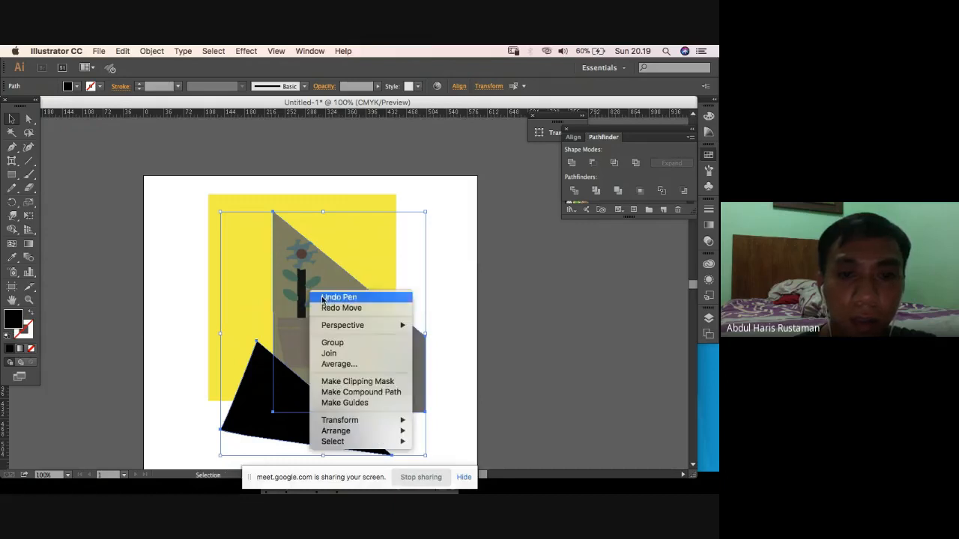
left_click(483, 71)
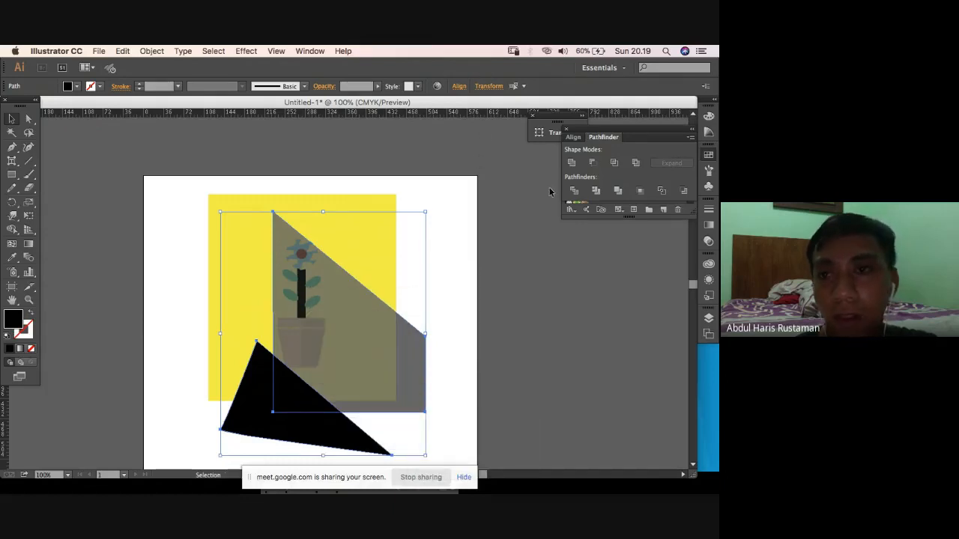
left_click(593, 163)
left_click(458, 269)
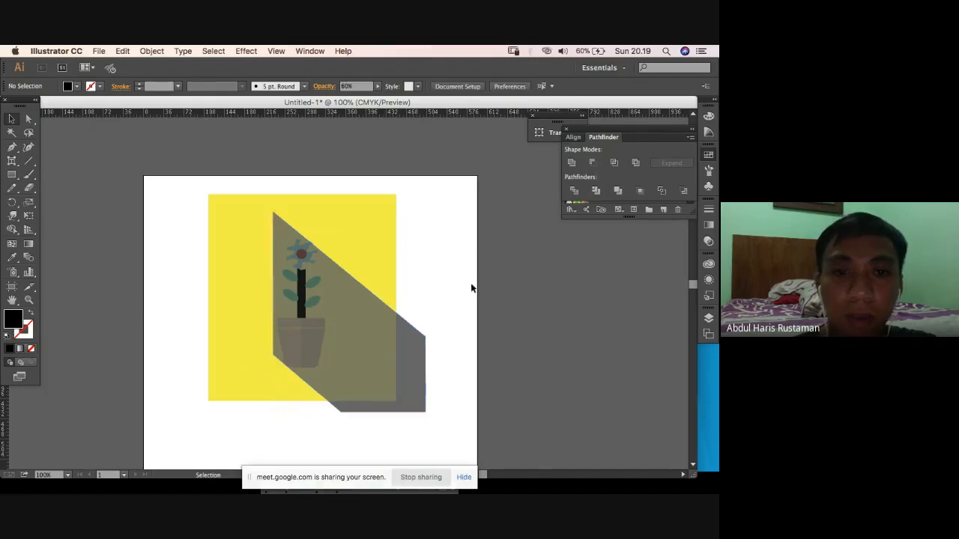
left_click(324, 265)
left_click(479, 286)
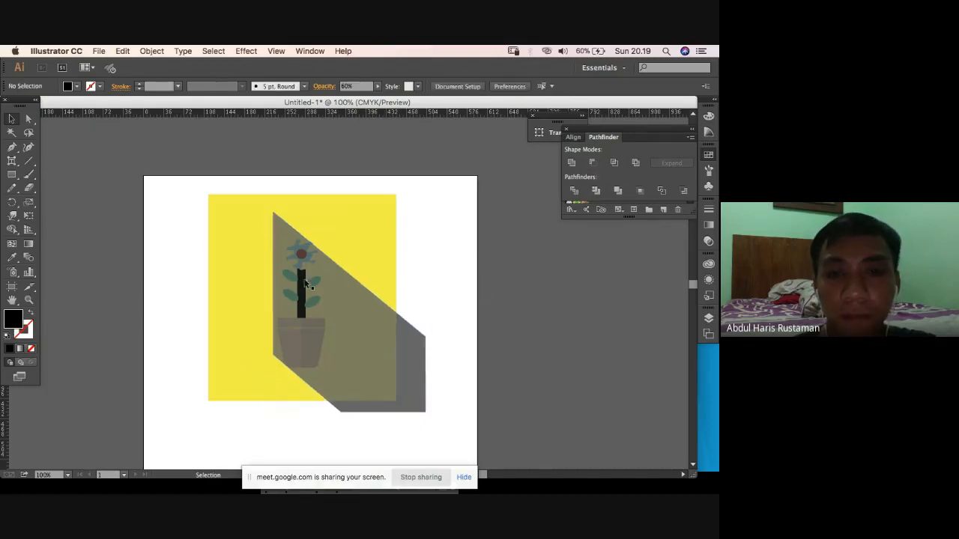
left_click(304, 285)
left_click(421, 279)
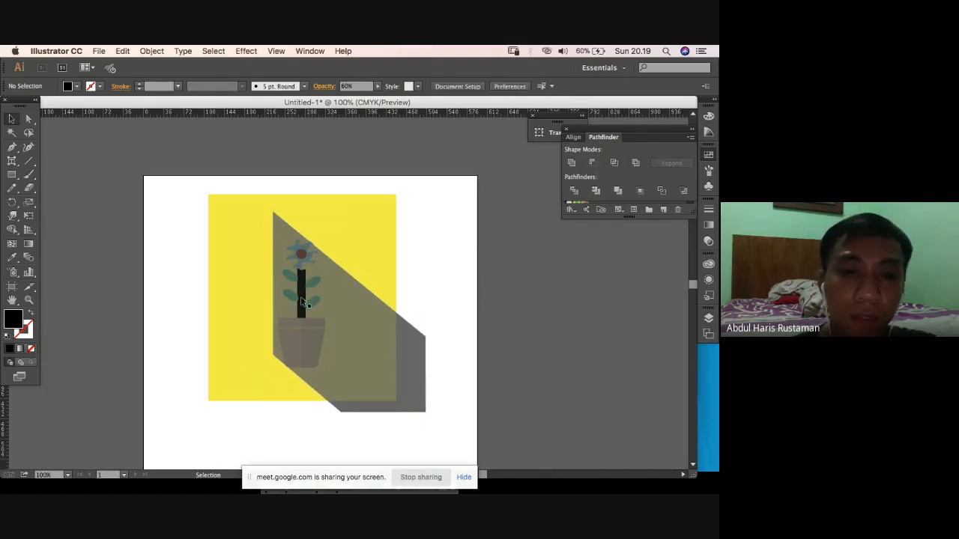
left_click(229, 205)
left_click(479, 266)
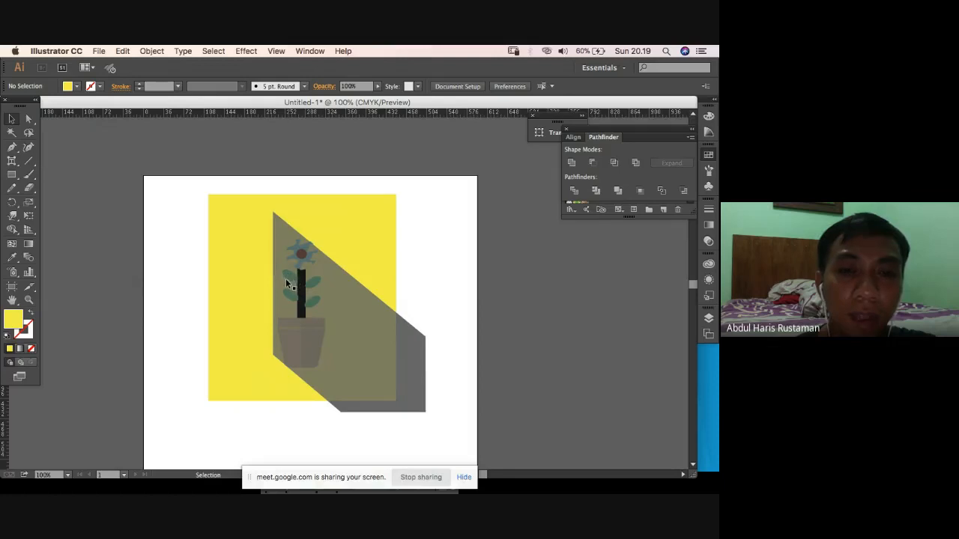
Lock the yellow background rectangle within Layer 1 and hide it.
left_click(363, 246)
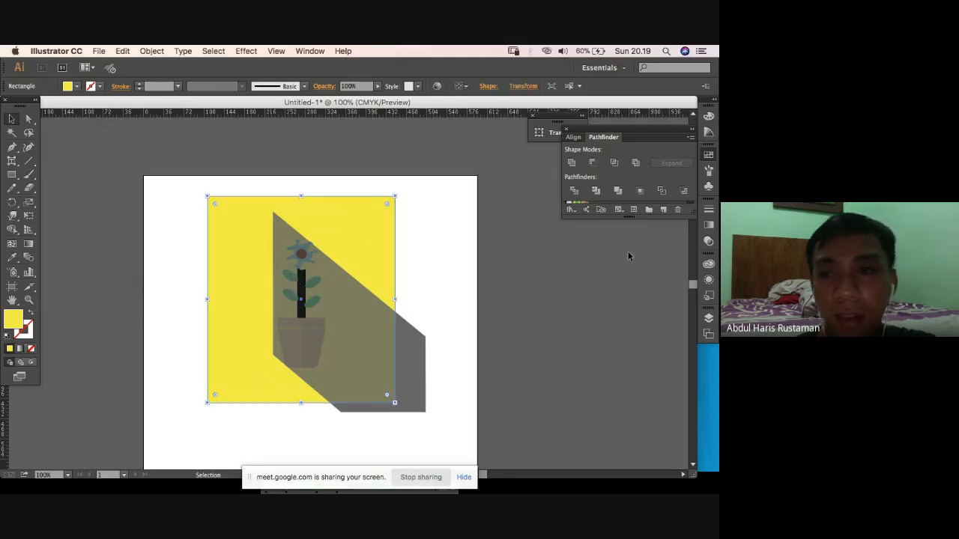
left_click(708, 318)
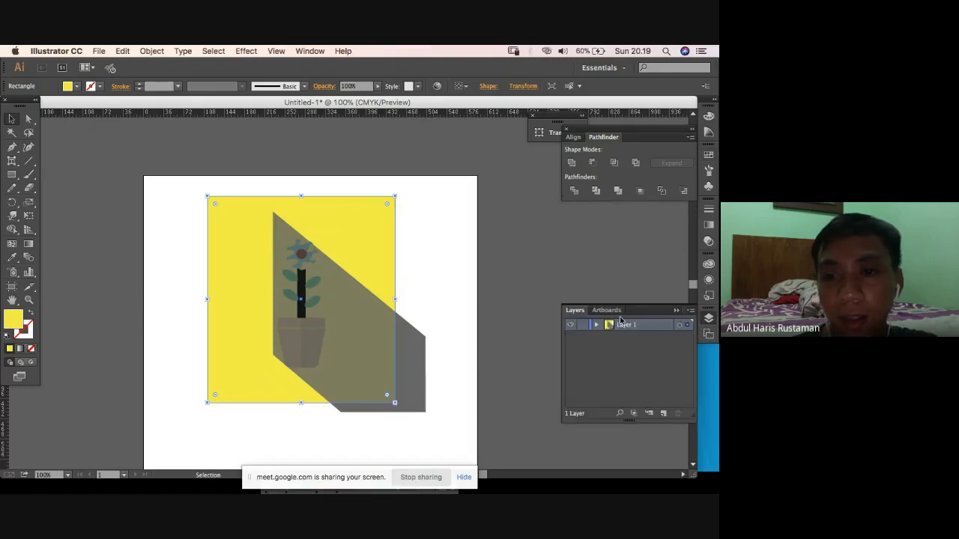
left_click(596, 325)
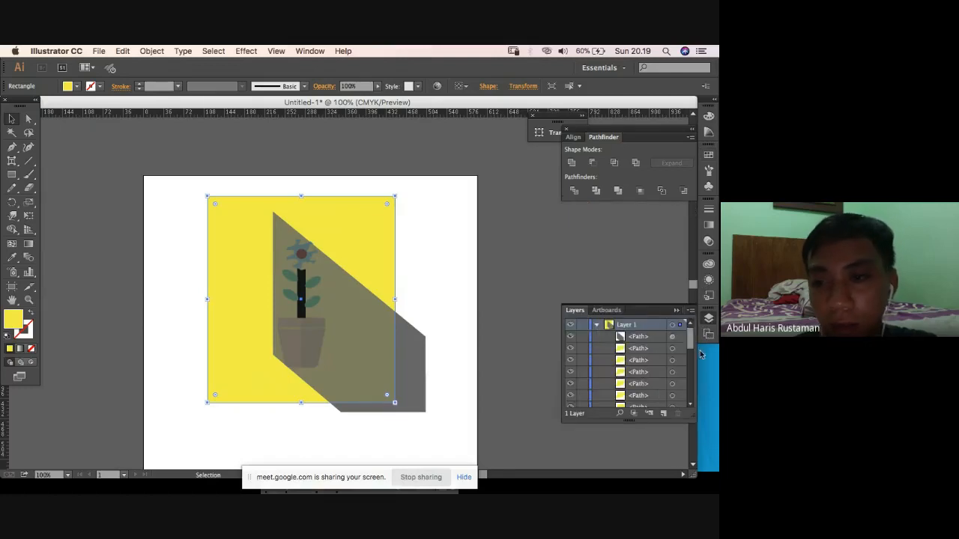
scroll(676, 375, "down", 10)
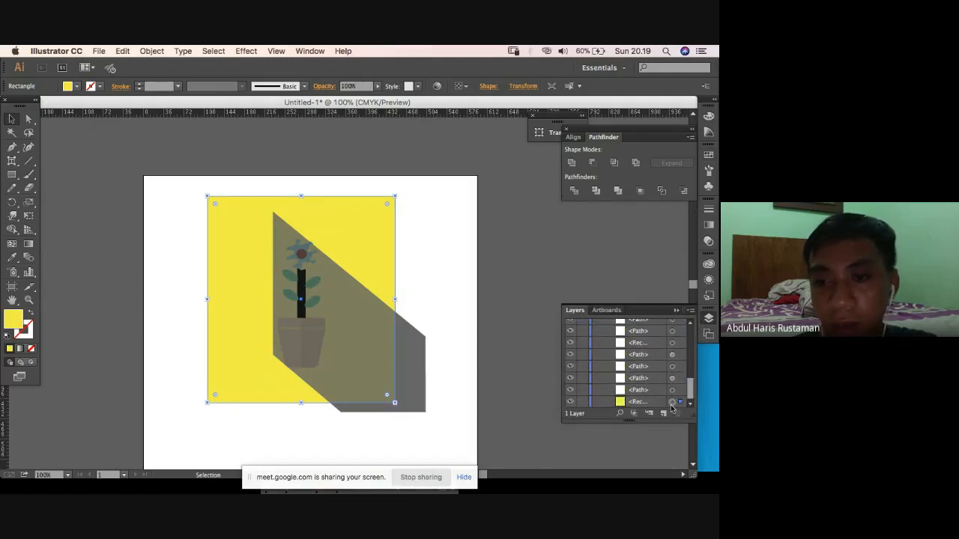
left_click(582, 402)
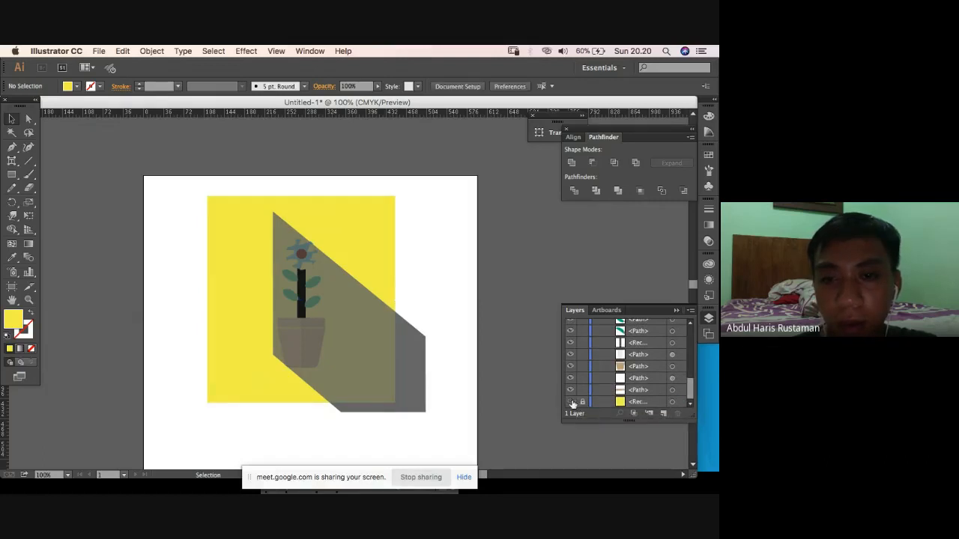
left_click(571, 402)
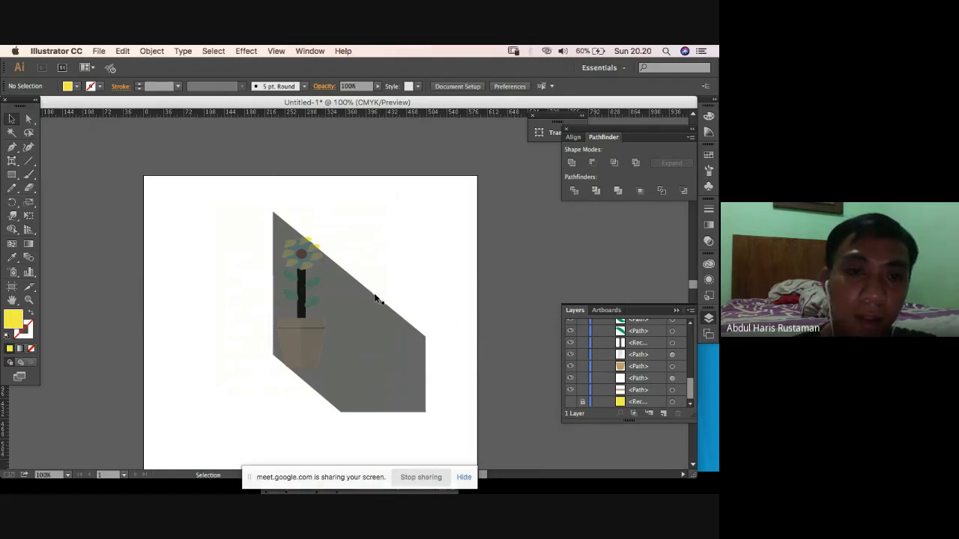
Select the potted flower and shadow together and separate the shadow area around the plant with the Shape Builder tool.
left_click(337, 302)
left_click(435, 298)
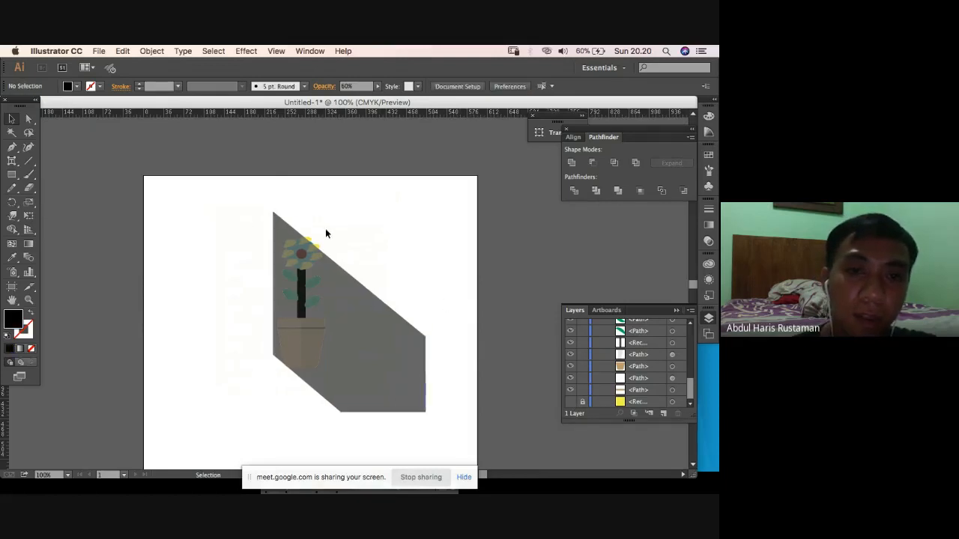
left_click_drag(225, 190, 410, 348)
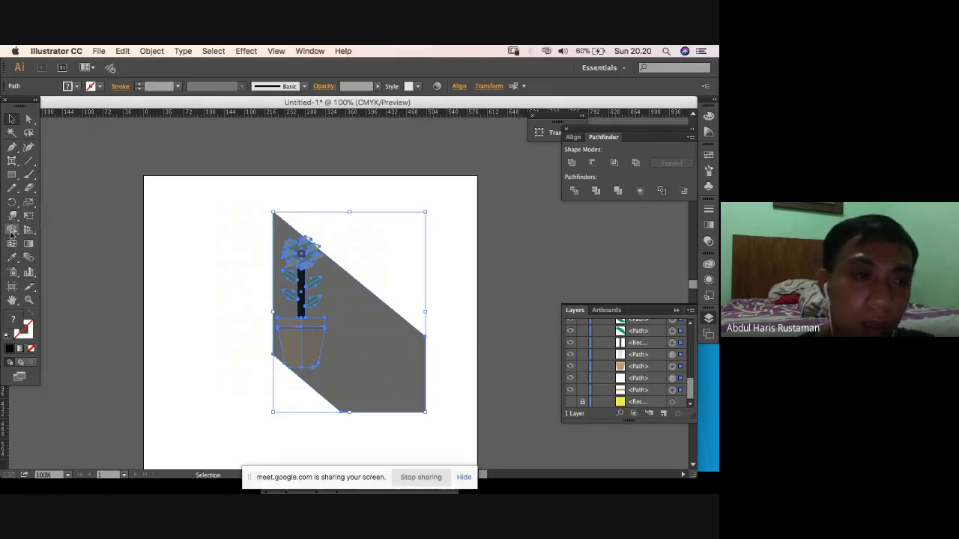
mouse_move(10, 235)
left_mouse_down()
mouse_move(117, 256)
mouse_move(72, 243)
left_mouse_up()
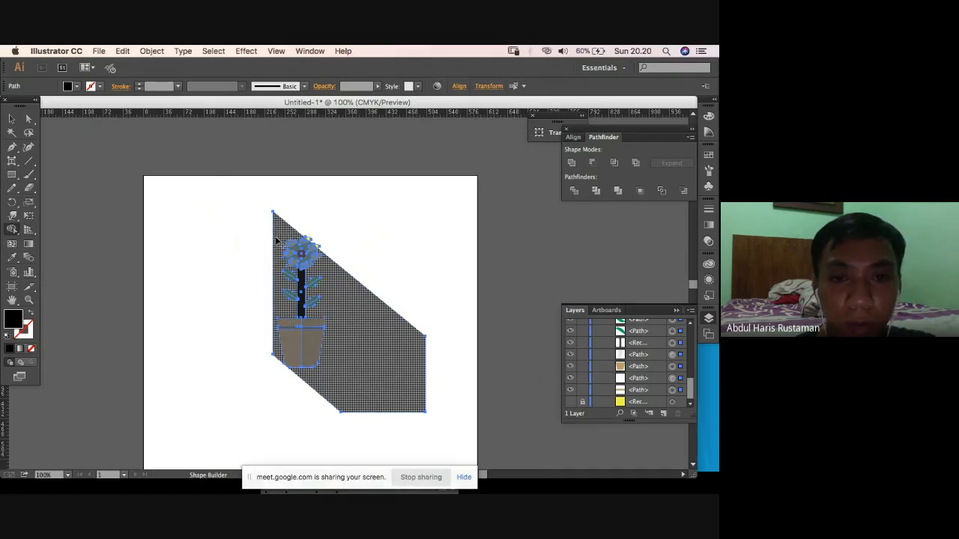
key("v")
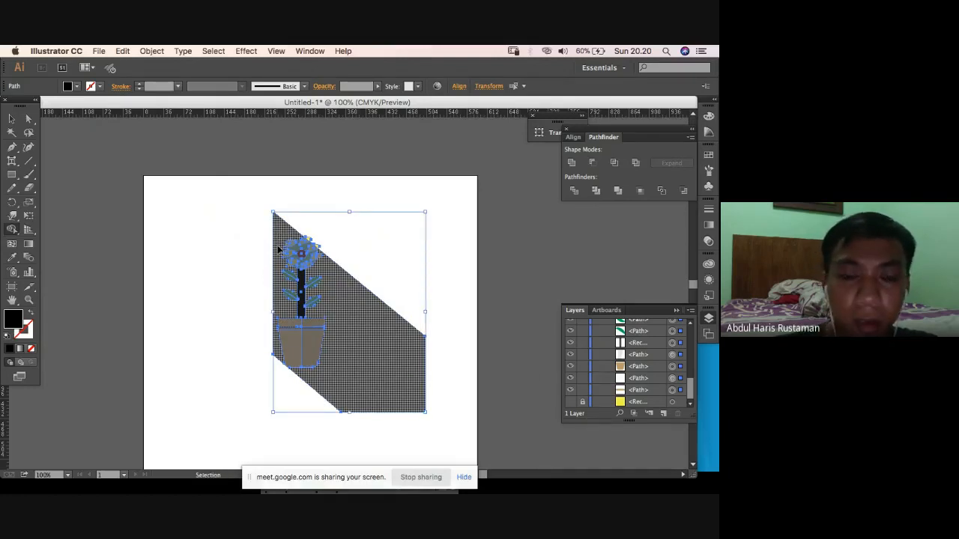
key("super+equal")
key("super+minus")
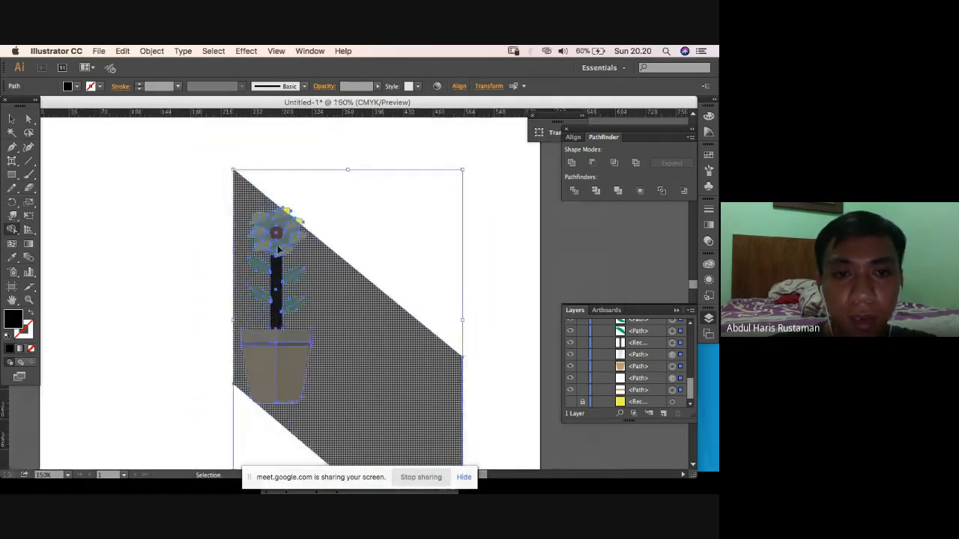
key("shift+m")
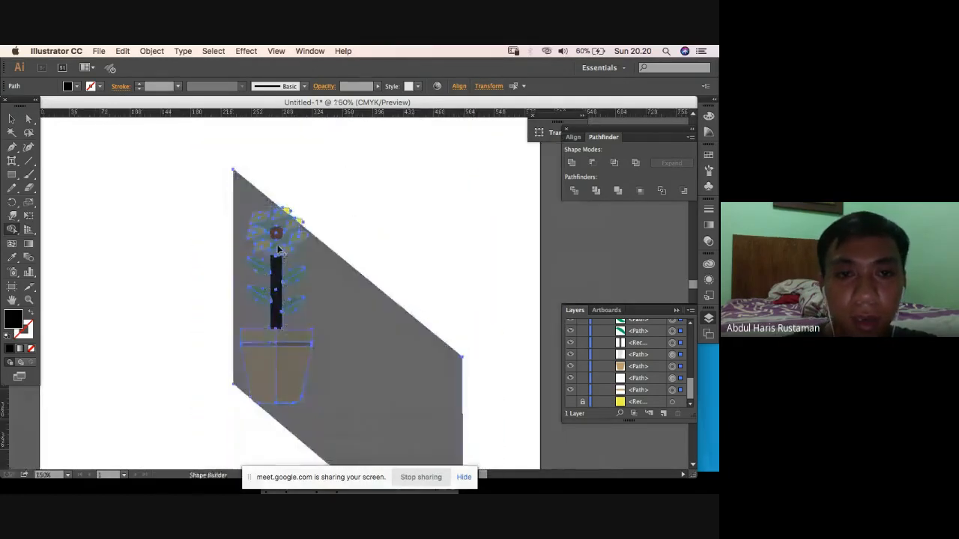
left_click(254, 197)
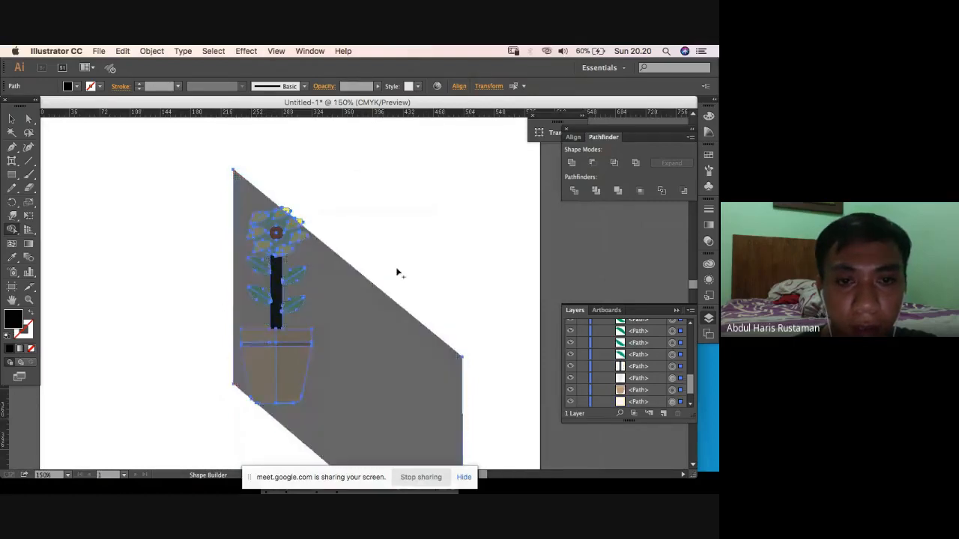
Reselect the whole plant and shadow and try the Shape Builder tool on the shadow area again.
left_click(12, 119)
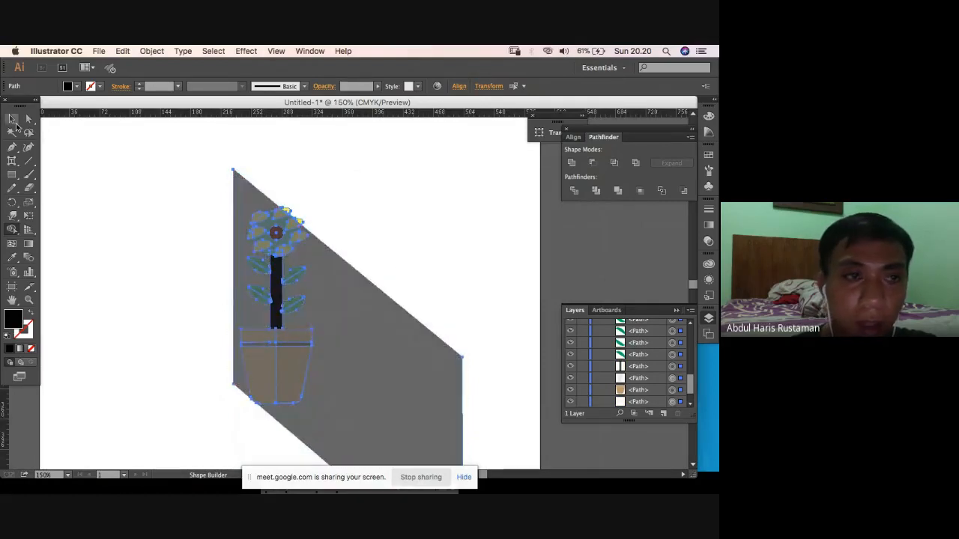
left_click(402, 244)
key("super+a")
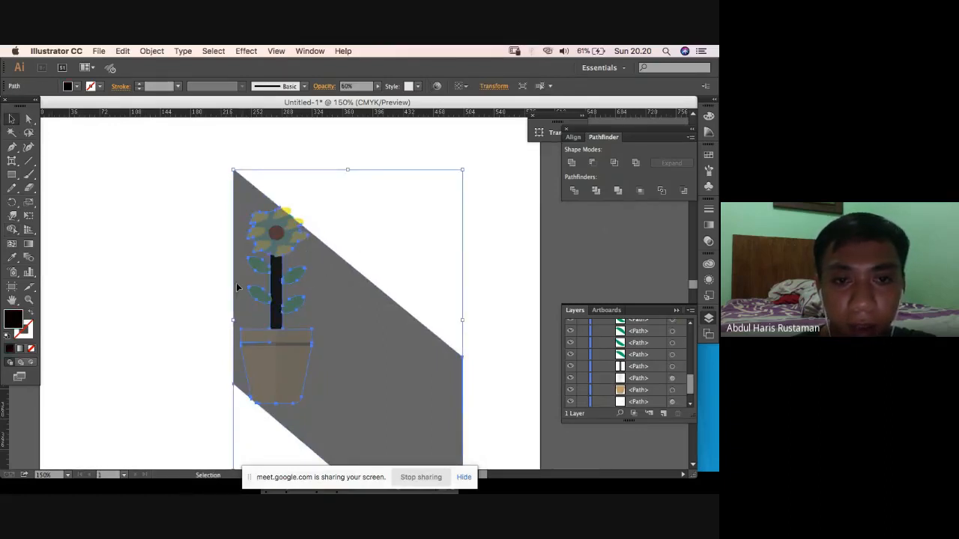
left_click_drag(153, 126, 357, 410)
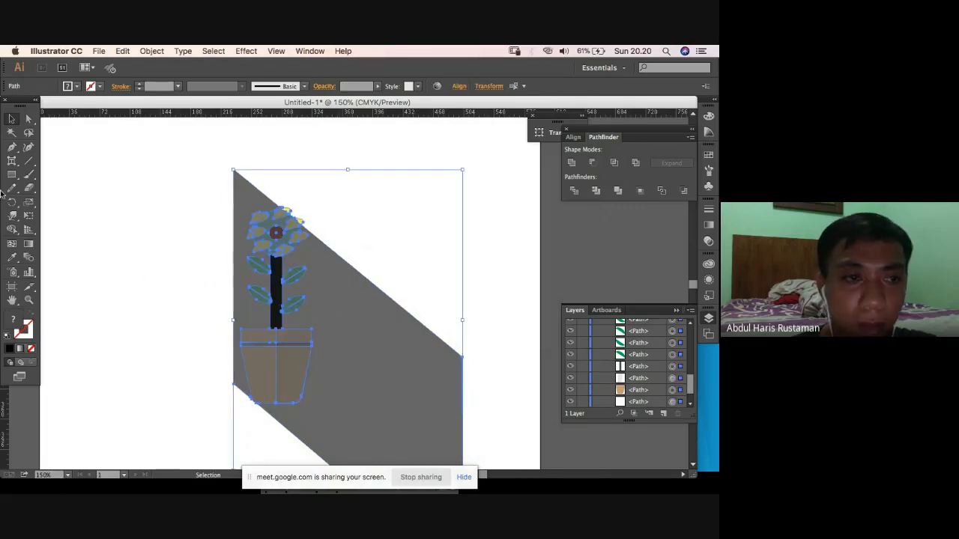
left_click(12, 230)
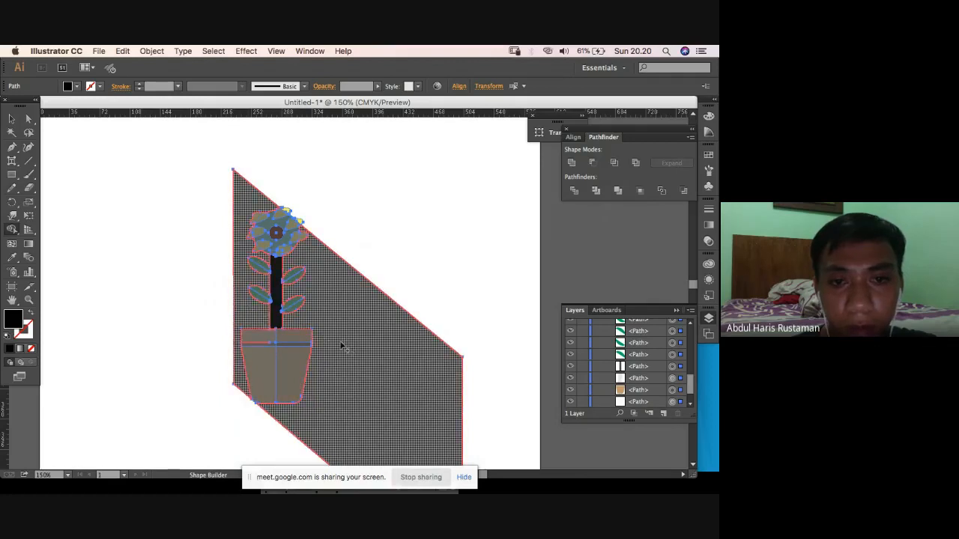
left_click(12, 119)
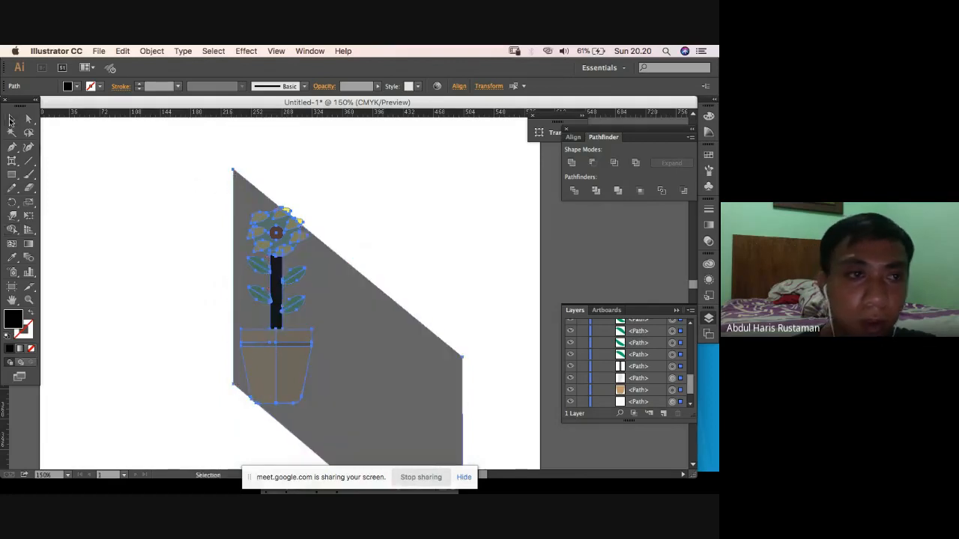
Try deleting the separated shadow piece around the plant, and undo the deletion.
left_click(165, 217)
left_click(339, 321)
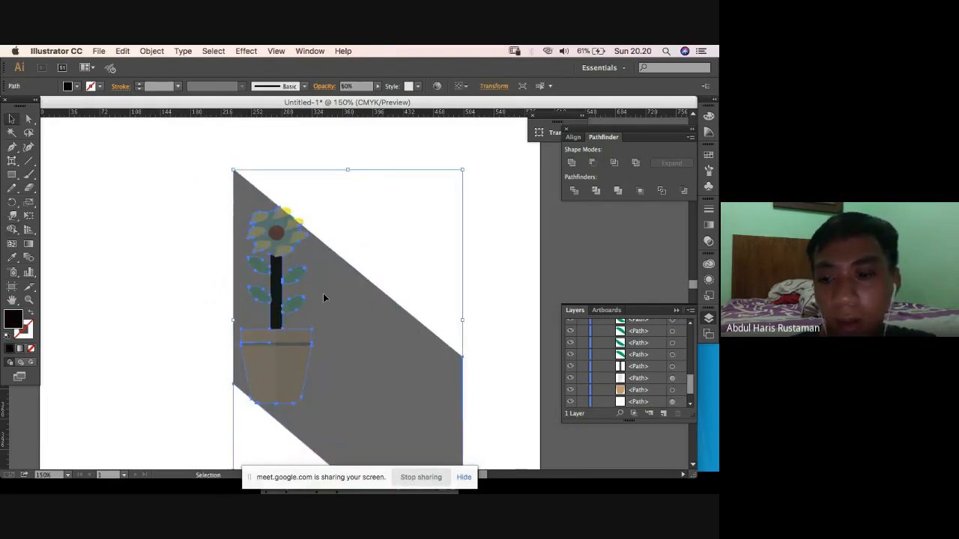
key("Delete")
key("super+z")
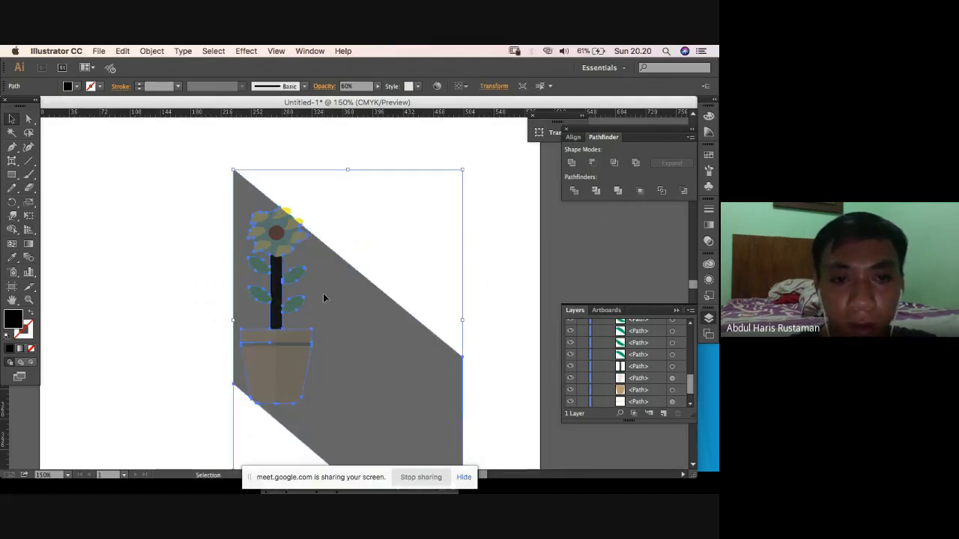
scroll(323, 293, "down", 3)
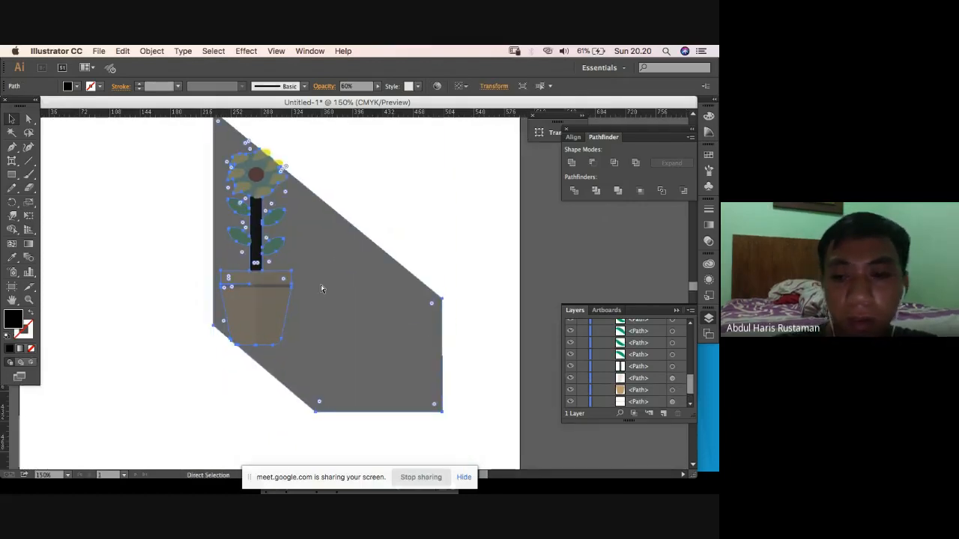
key("super+minus")
key("super+minus")
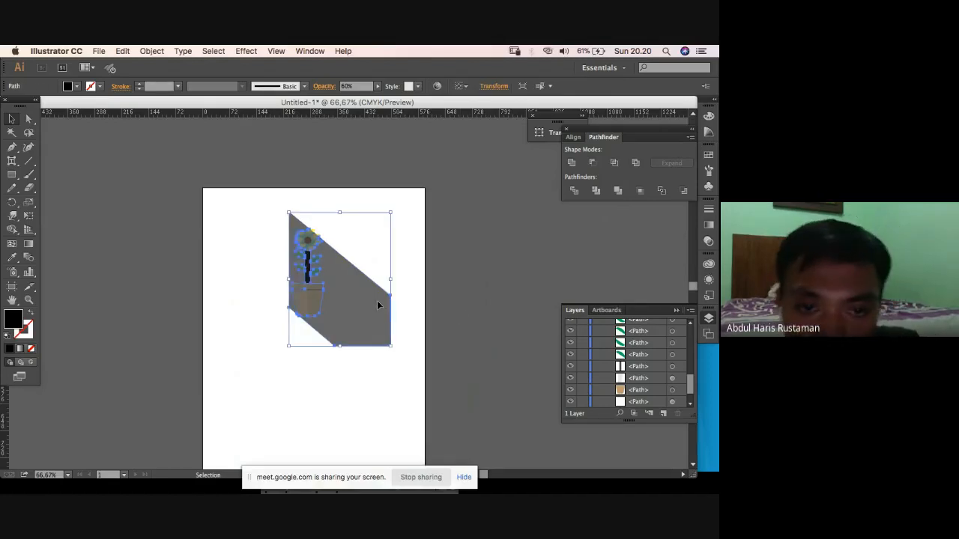
key("plus")
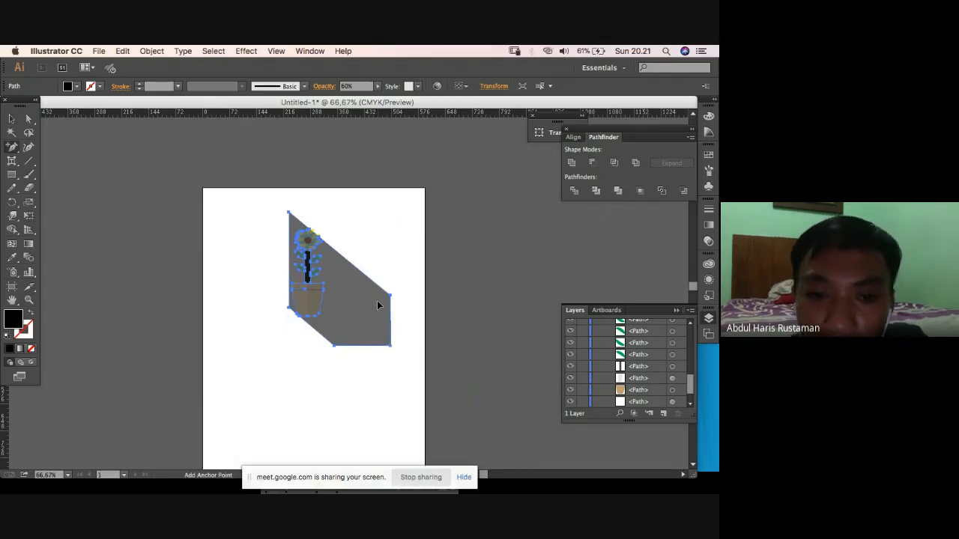
left_click(250, 218)
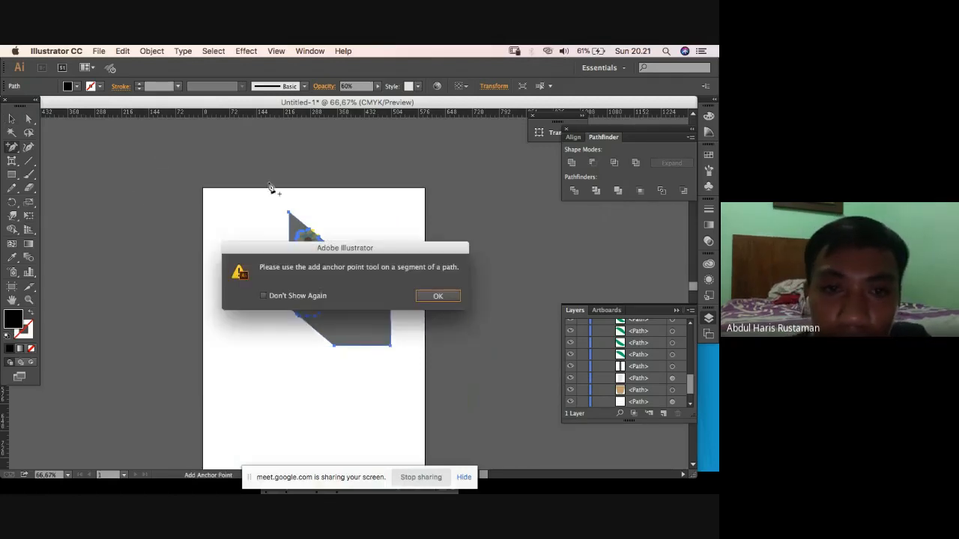
left_click(435, 297)
left_click(236, 215)
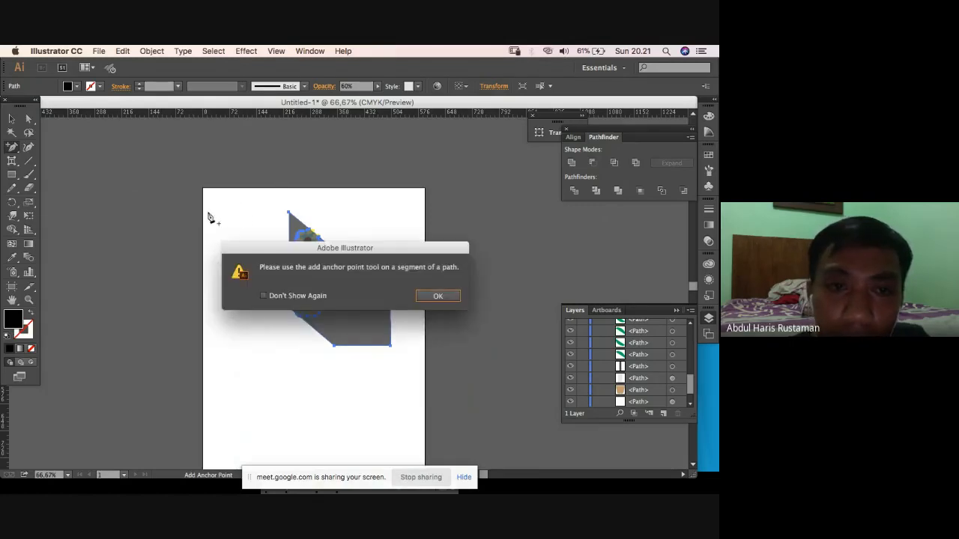
key("Return")
Select the whole potted flower and shadow and try merging the shadow and pot areas with the Shape Builder tool.
left_click(12, 118)
left_click_drag(187, 146, 385, 368)
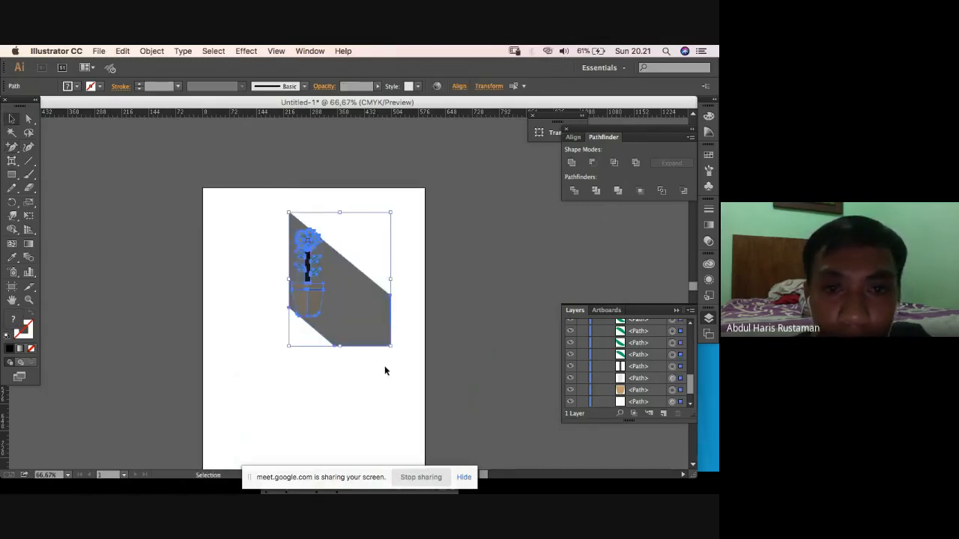
left_click(11, 230)
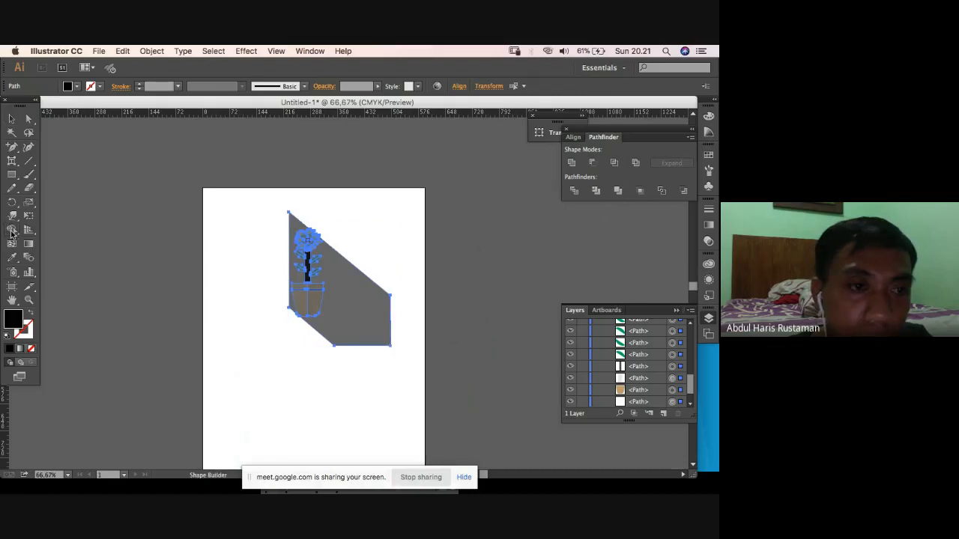
left_click(292, 261)
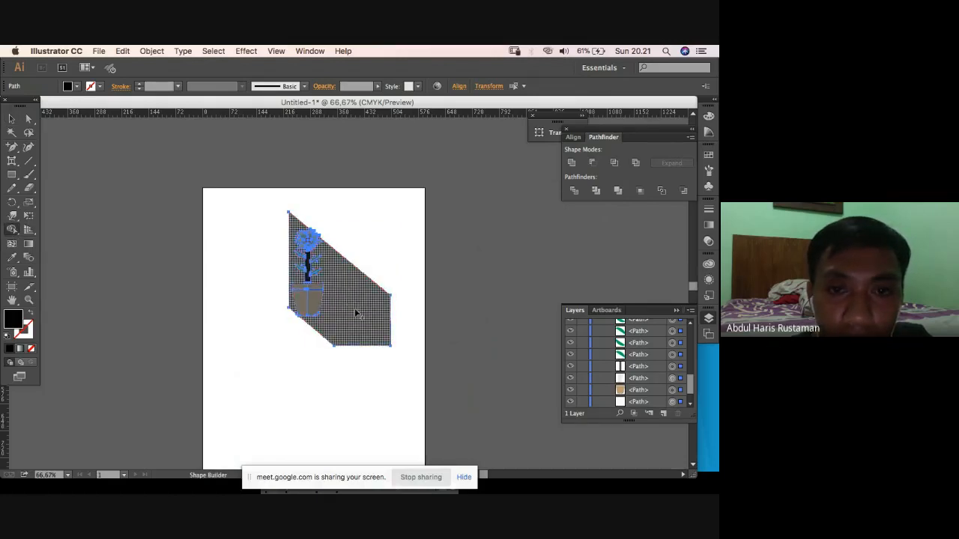
left_click_drag(355, 310, 289, 289)
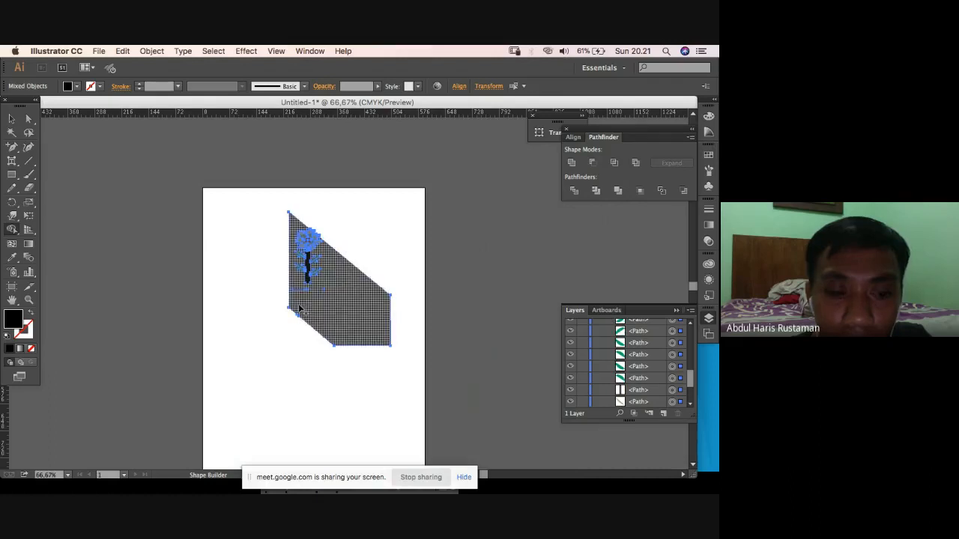
key("v")
key("shift+m")
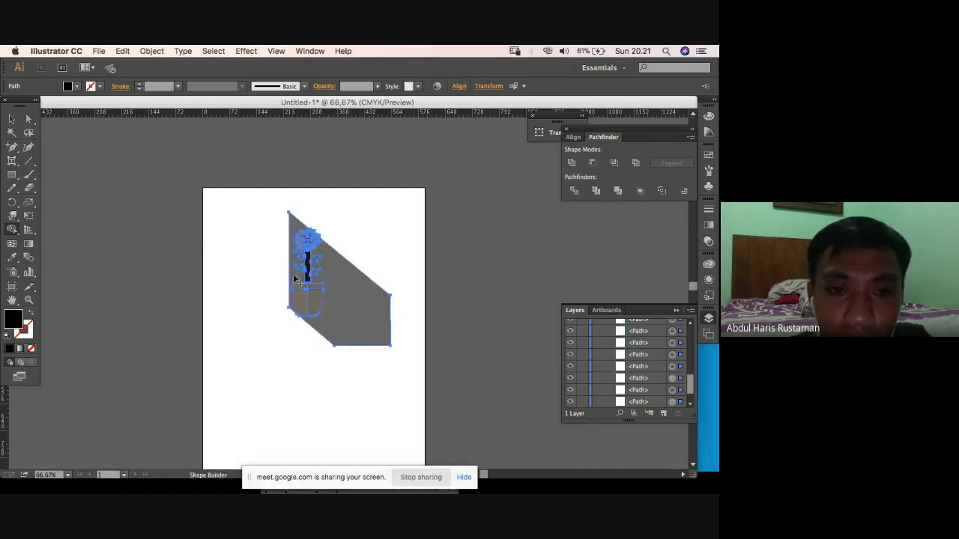
left_click(293, 279)
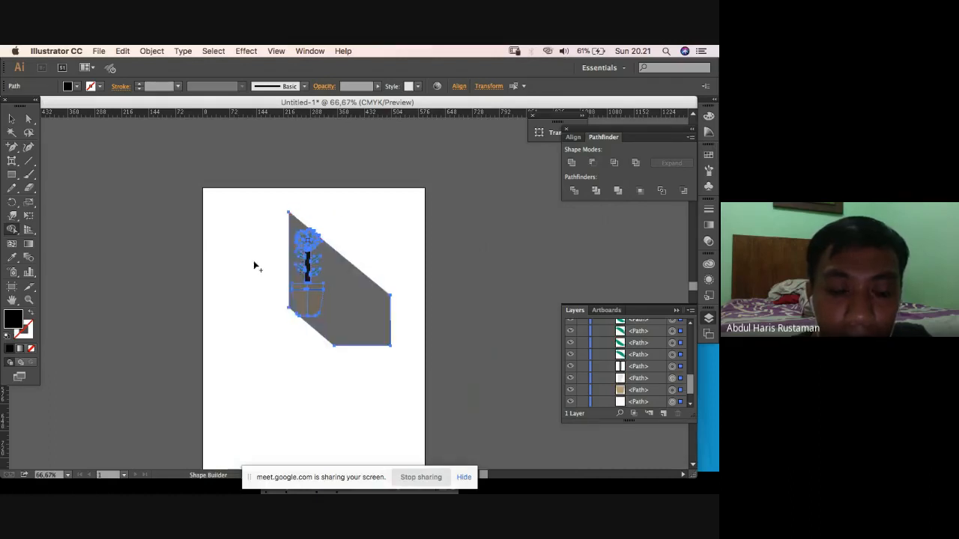
Reselect the potted flower and shadow together, split them with the Pathfinder Divide operation and ungroup the pieces.
left_click(10, 118)
left_click(319, 217)
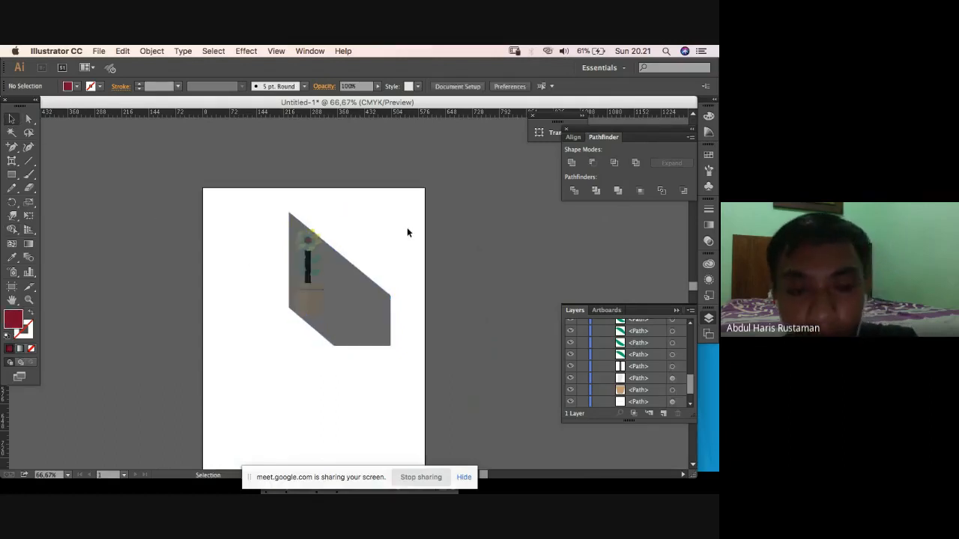
left_click_drag(349, 226, 219, 294)
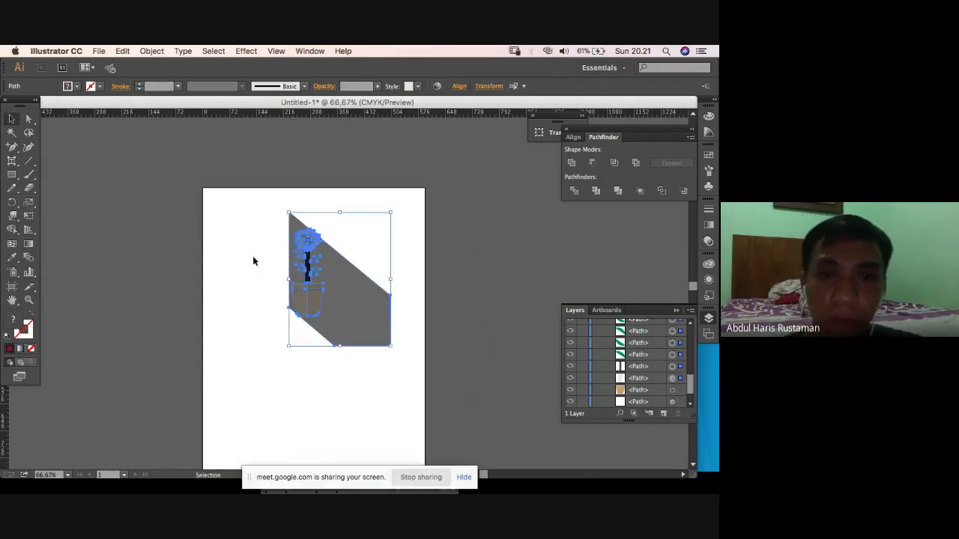
left_click(366, 218)
left_click_drag(327, 182, 221, 331)
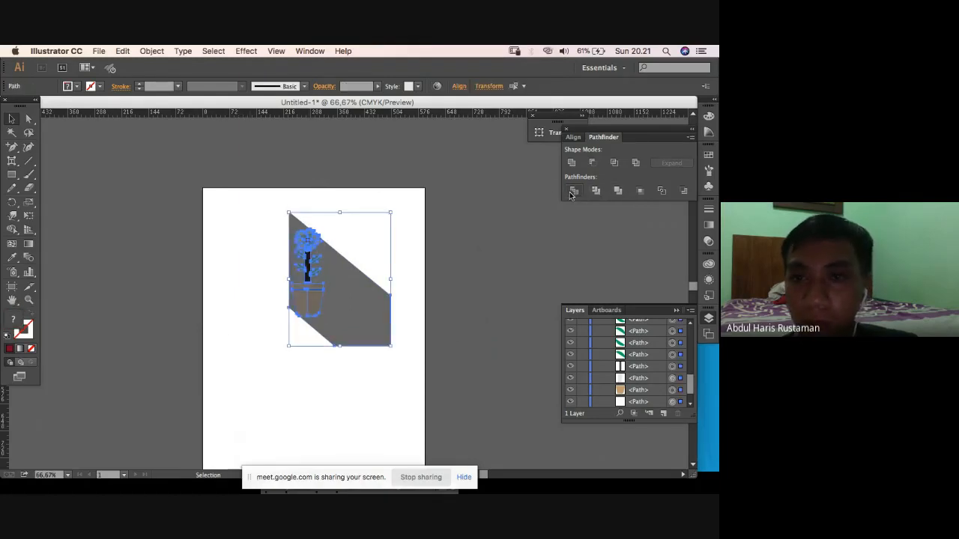
left_click(574, 191)
key("shift+super+g")
left_click(386, 244)
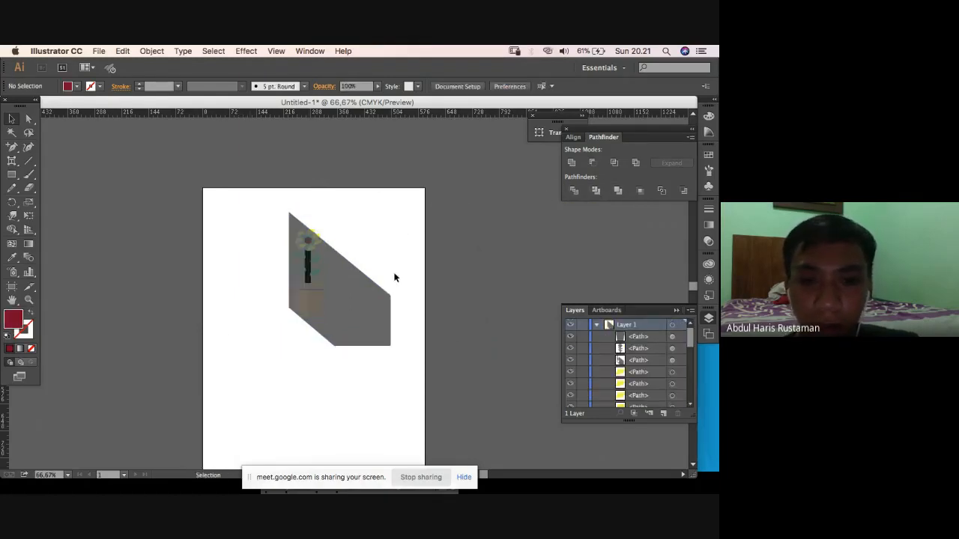
Select the large shadow piece surrounding the potted flower and delete it.
left_click(352, 302)
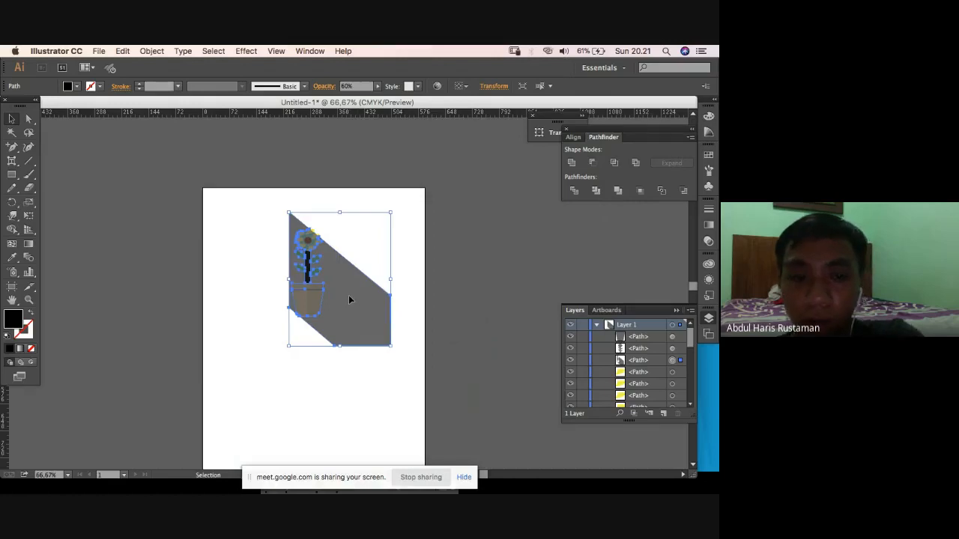
key("super+a")
left_click(382, 277)
left_click_drag(353, 310, 345, 315)
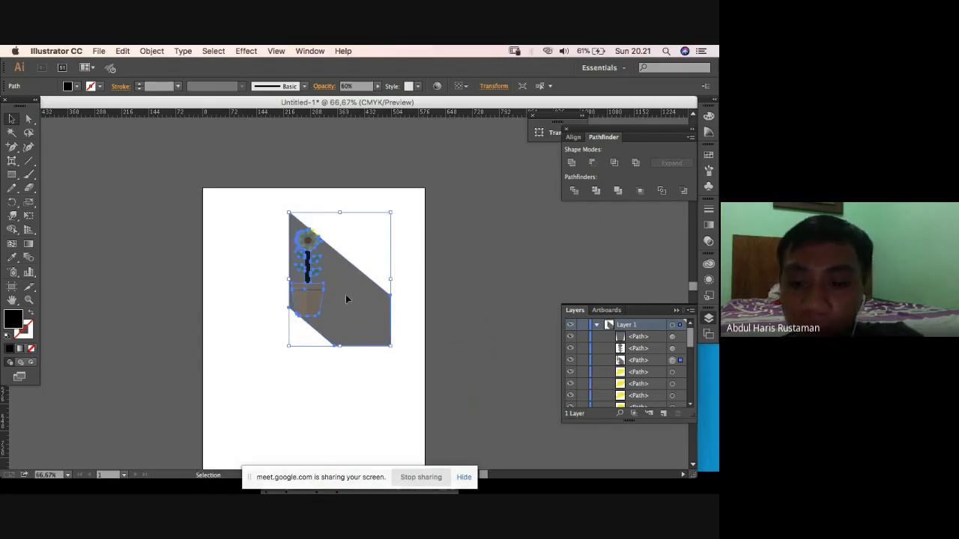
key("super+plus")
key("super+plus")
key("super+plus")
scroll(346, 299, "up", 3)
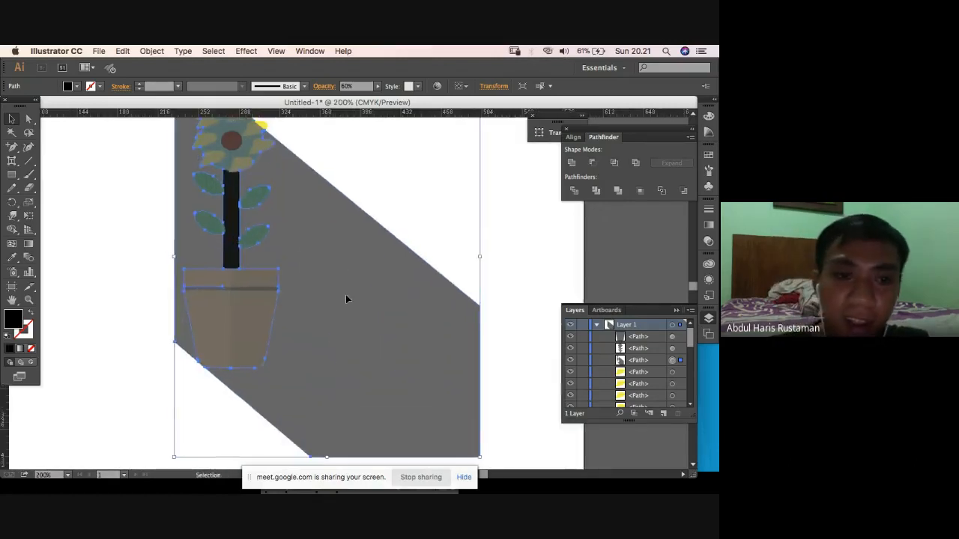
scroll(345, 295, "up", 1)
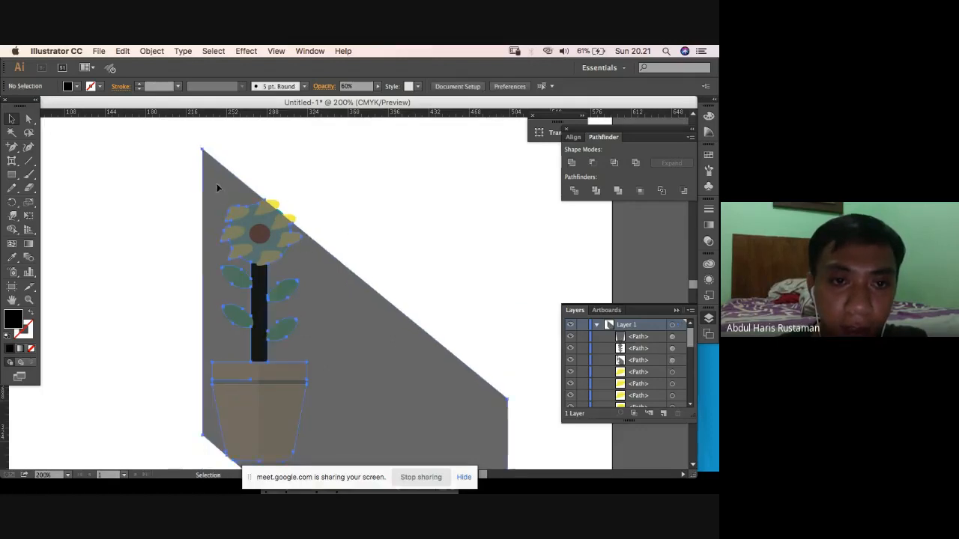
left_click_drag(232, 296, 231, 292)
scroll(231, 292, "down", 5)
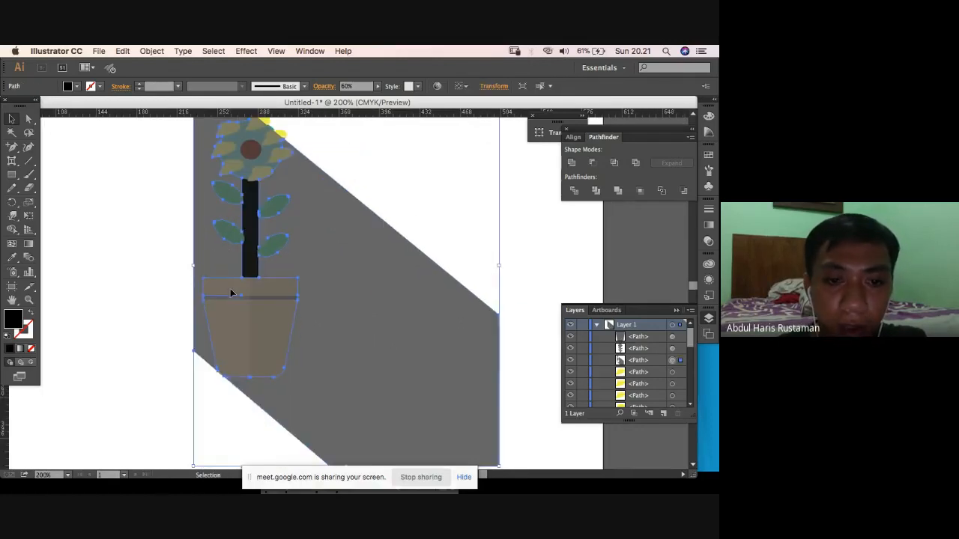
left_click(141, 338)
left_click(203, 345)
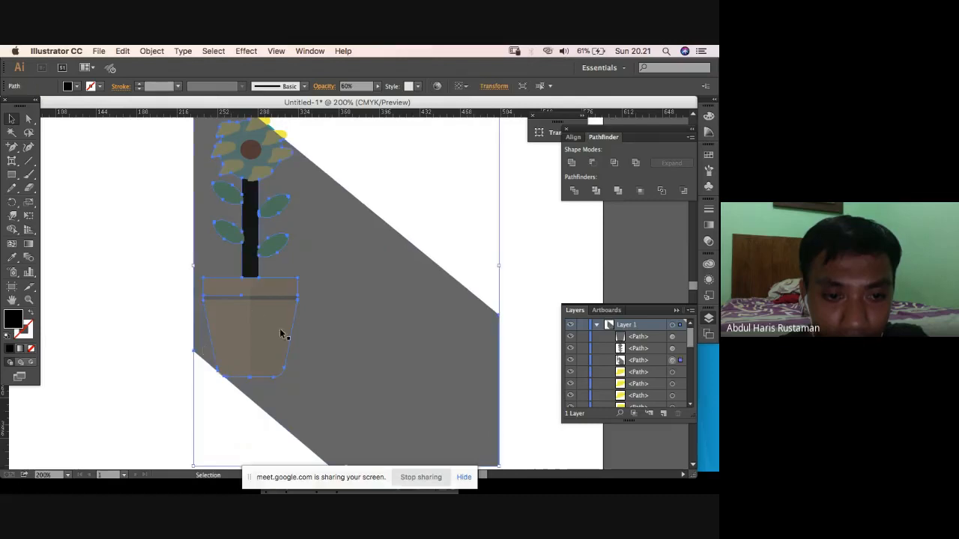
key("Delete")
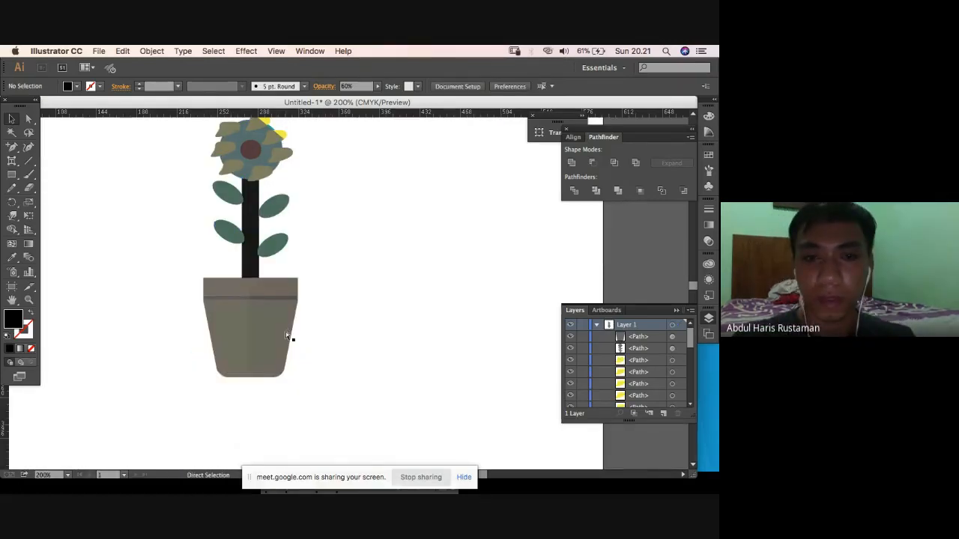
Undo the recent shadow edits back to the visible yellow background, and delete the whole diagonal shadow shape.
key("super+0")
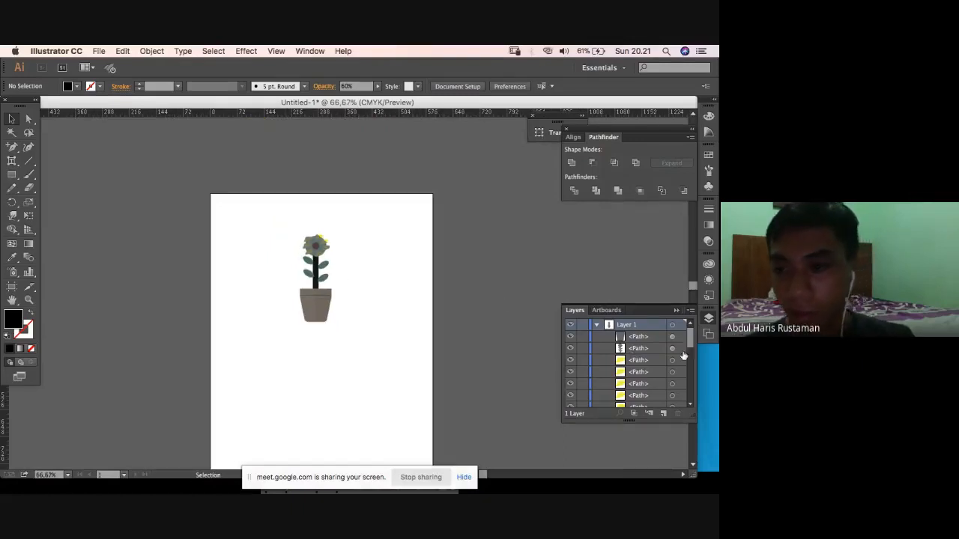
scroll(691, 344, "down", 5)
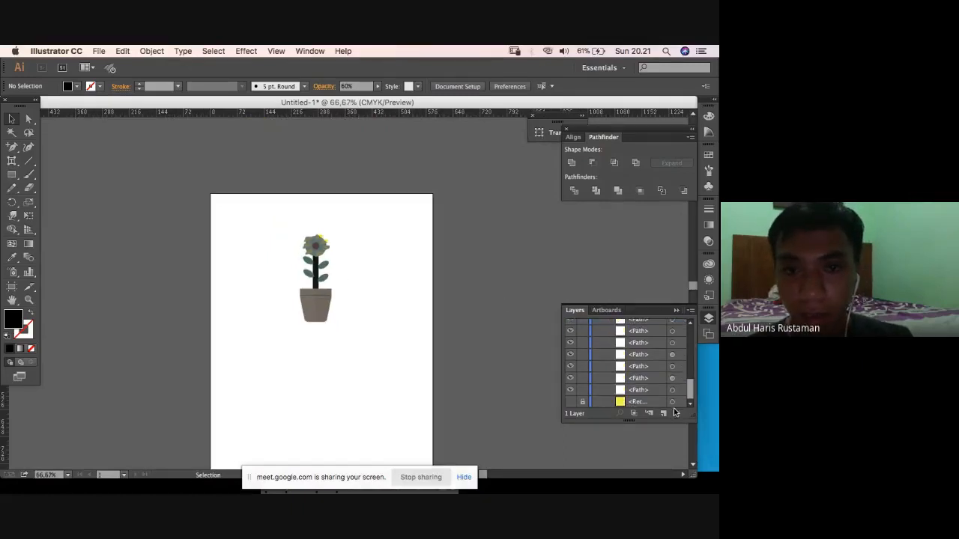
key("super+z")
key("super+z")
key("super+z")
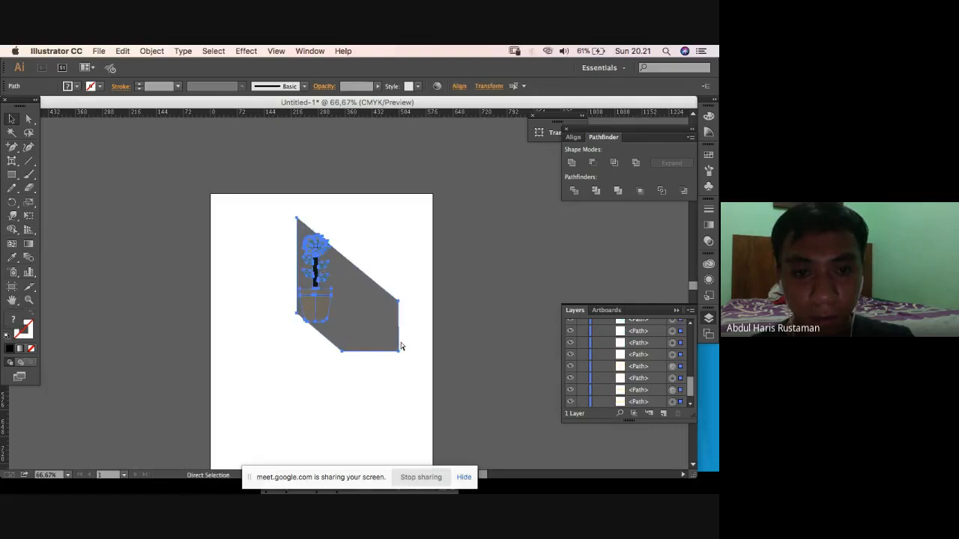
key("v")
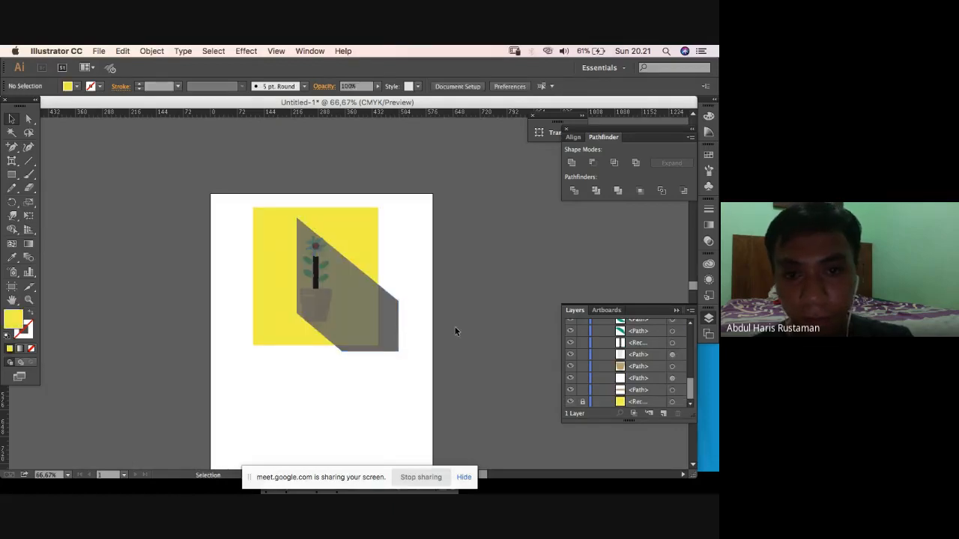
left_click(385, 333)
key("Delete")
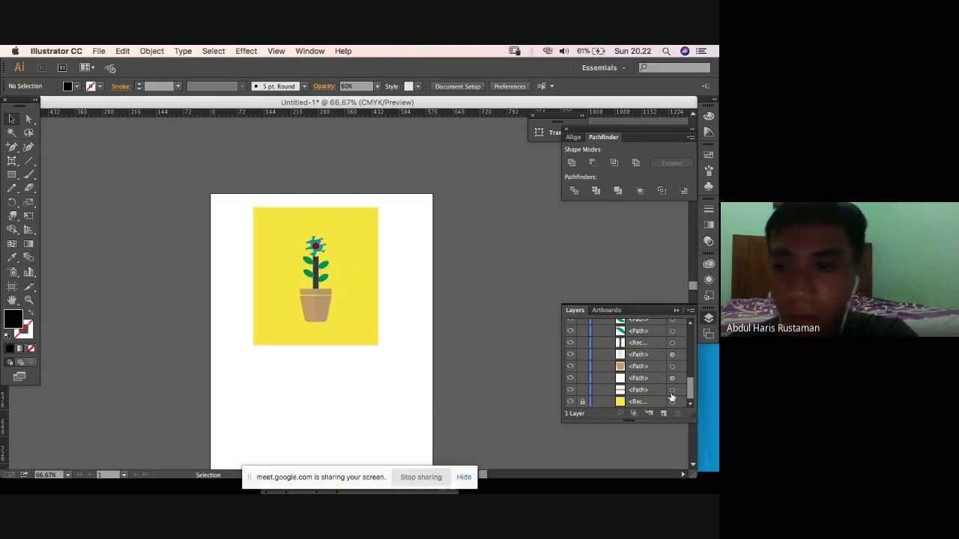
Unlock the yellow background rectangle and change its fill to a medium grey swatch.
left_click(583, 403)
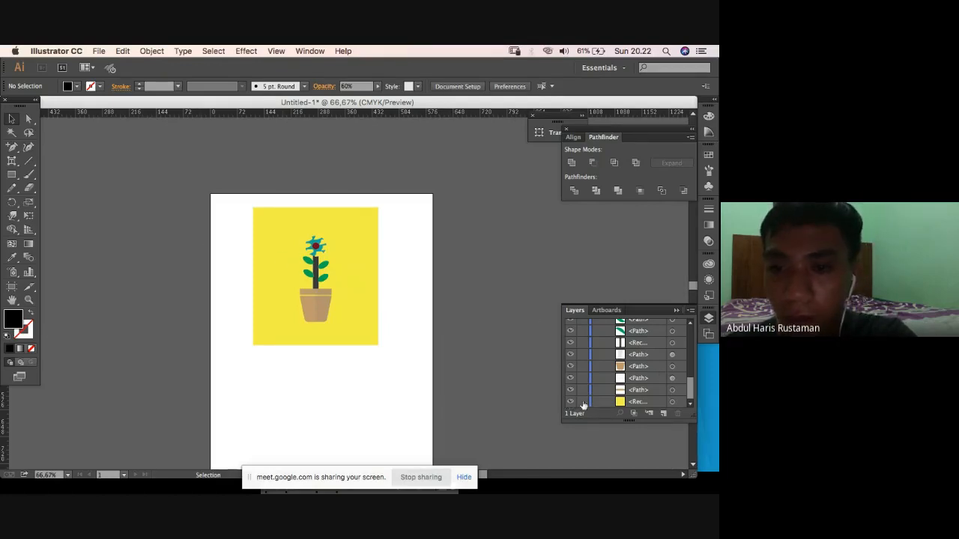
left_click(621, 403)
left_click(279, 246)
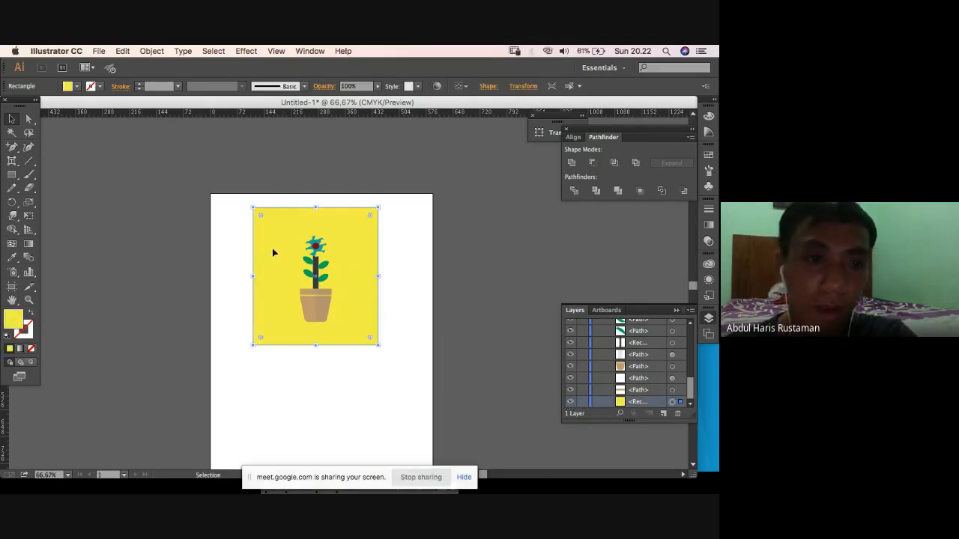
left_click(76, 86)
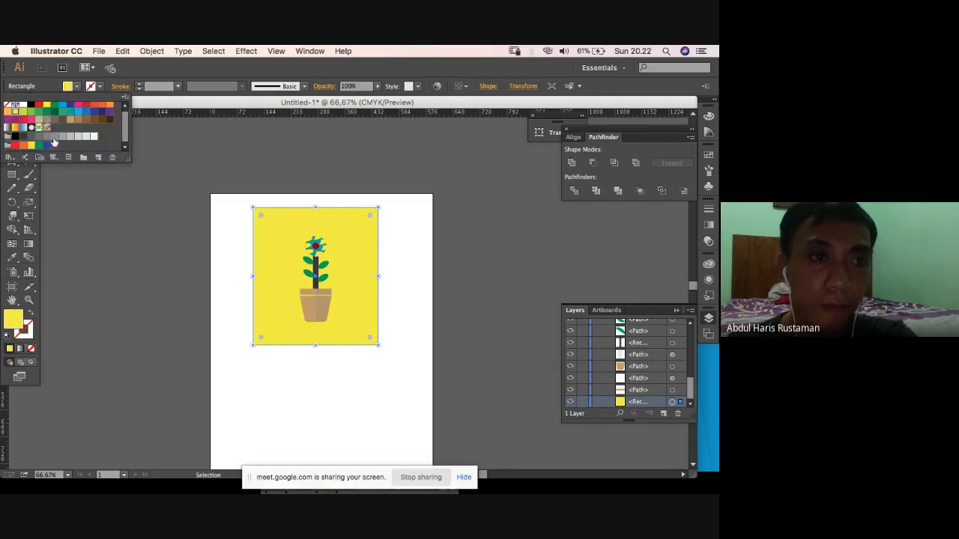
left_click(54, 138)
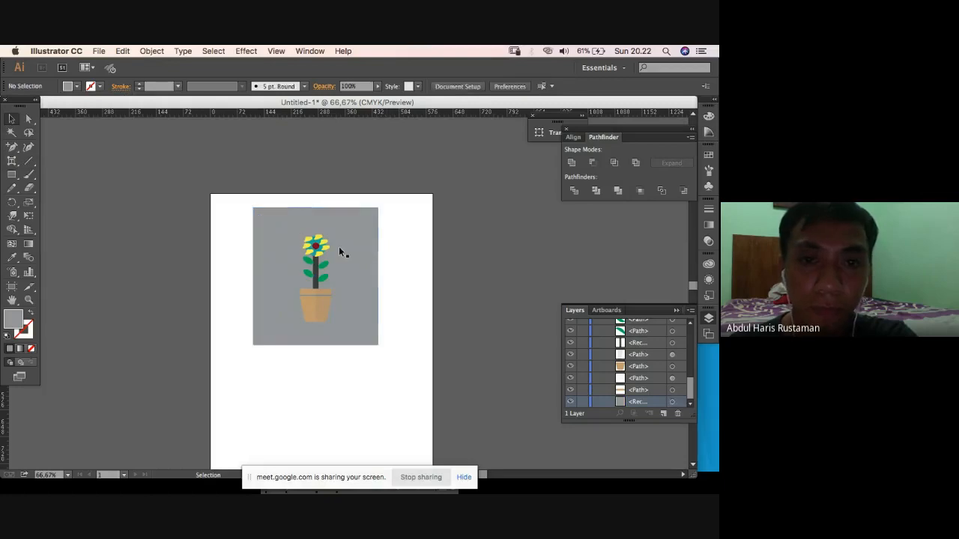
left_click(436, 295)
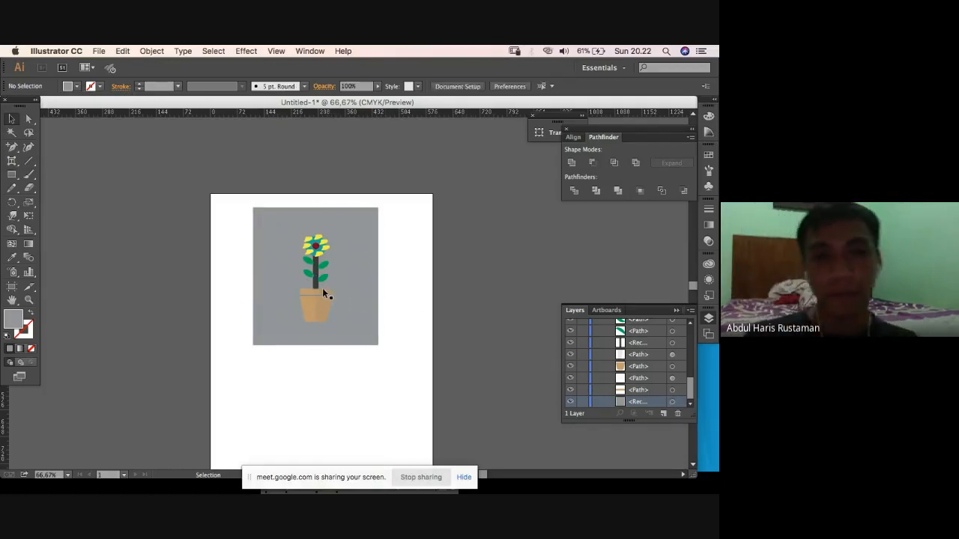
Draw a closed long-shadow shape with the Pen tool from the pot's base diagonally past the grey background, up to the flower and back.
key("a")
key("super+equal")
key("super+equal")
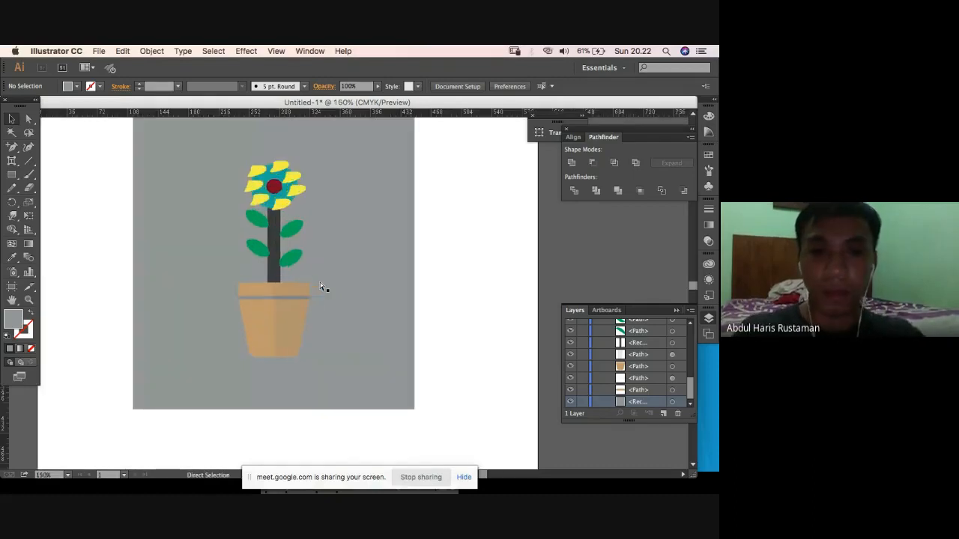
key("v")
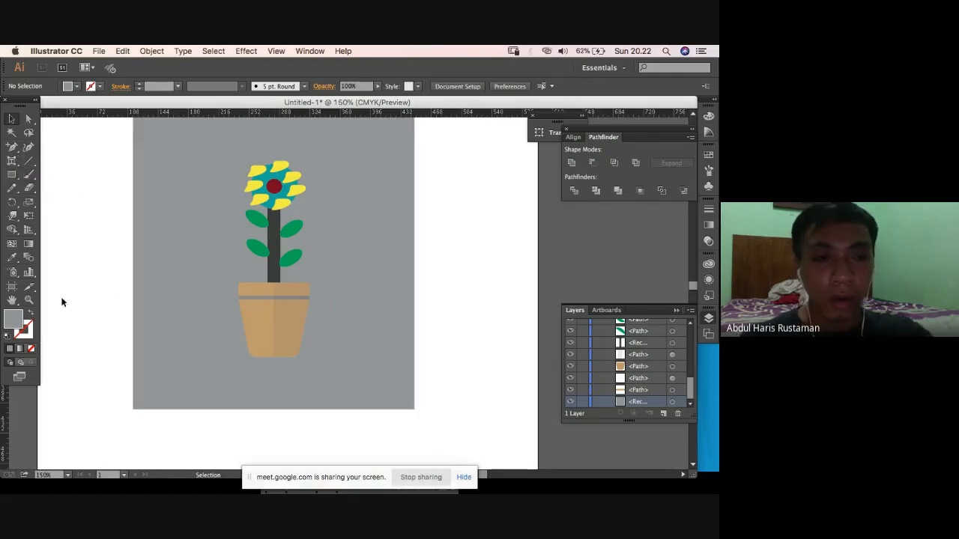
left_click(15, 178)
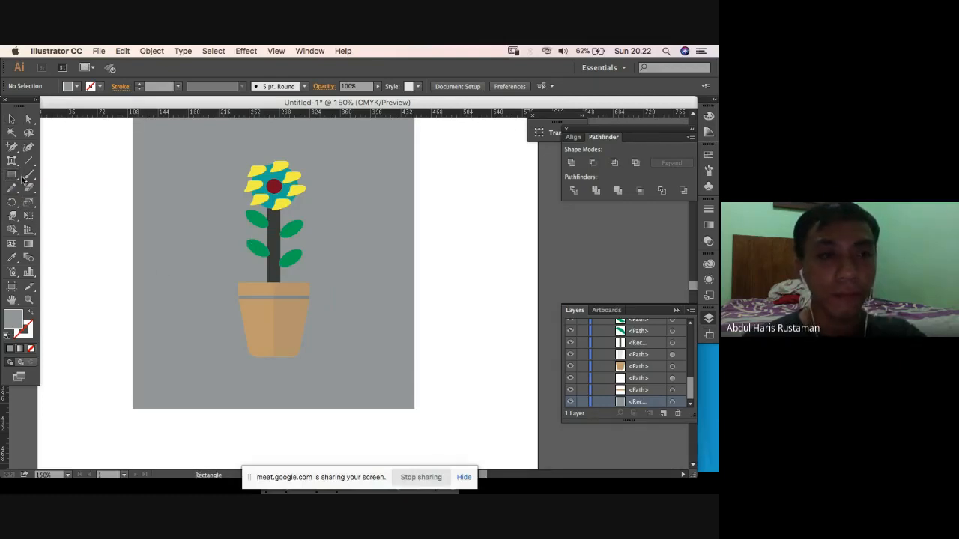
left_click(13, 149)
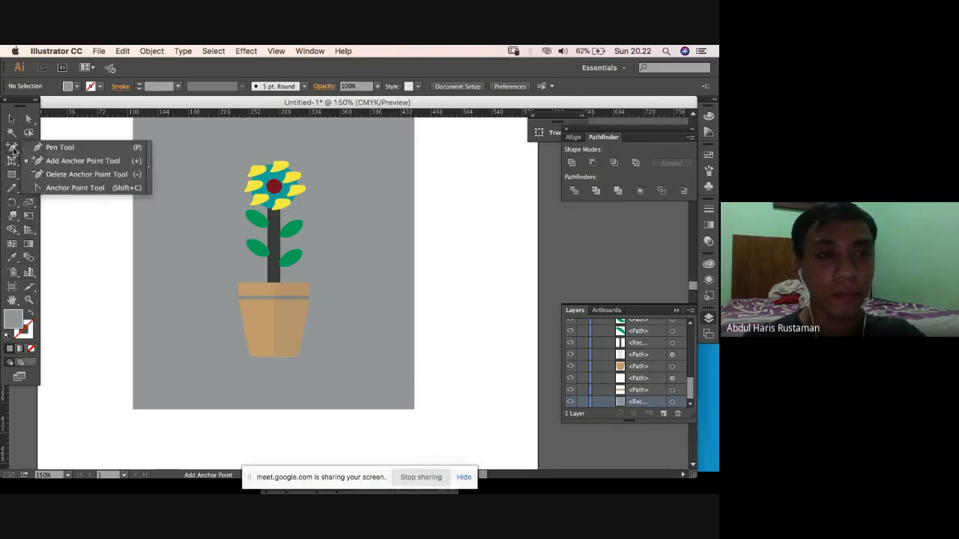
left_click(60, 148)
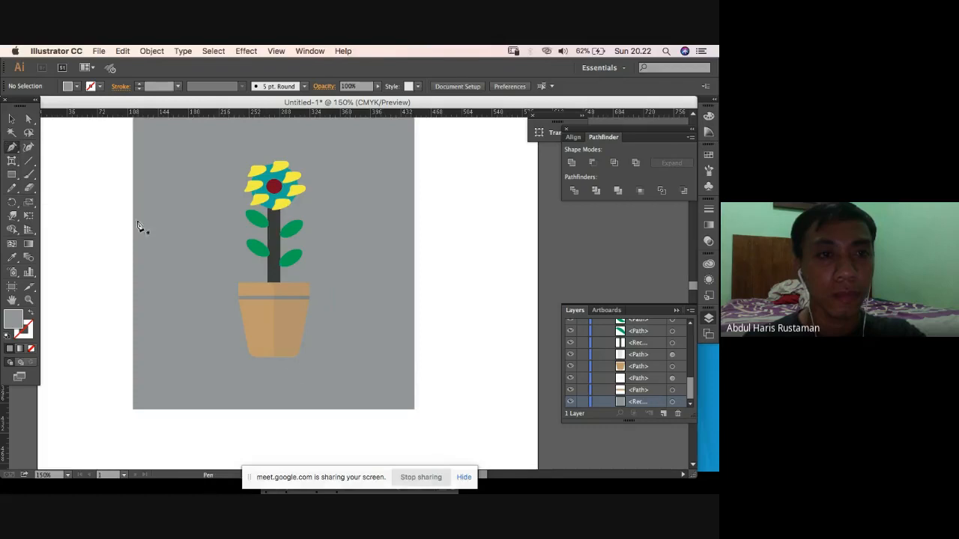
left_click(253, 356)
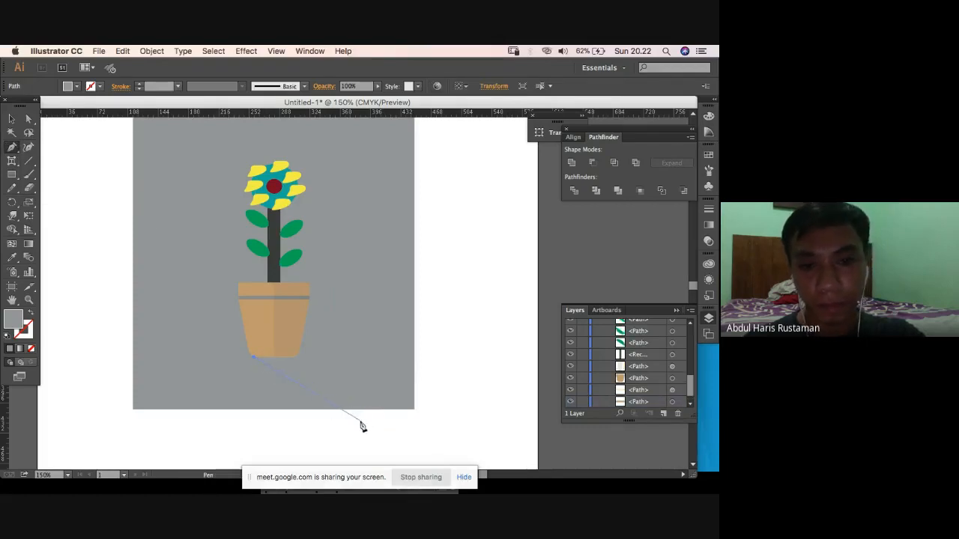
left_click(361, 422)
left_click(474, 423)
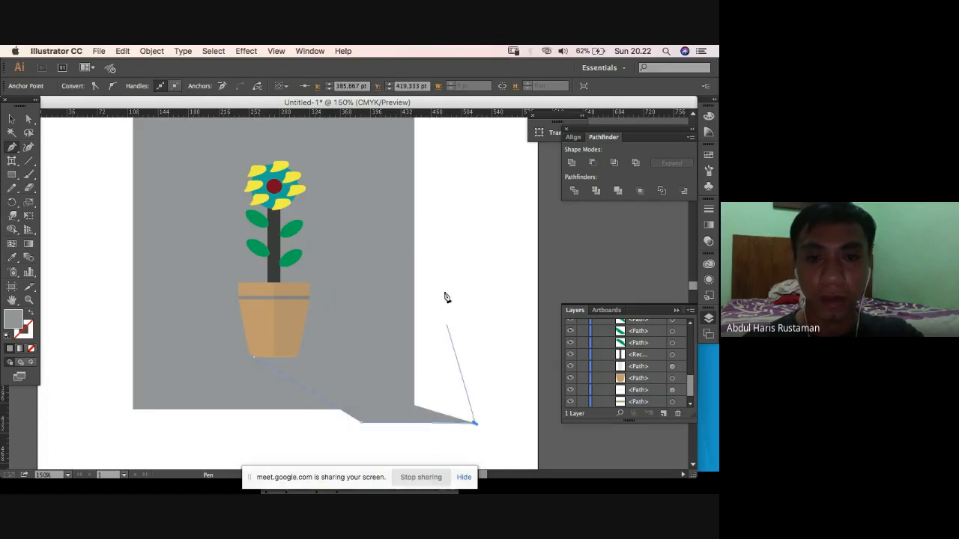
left_click(459, 257)
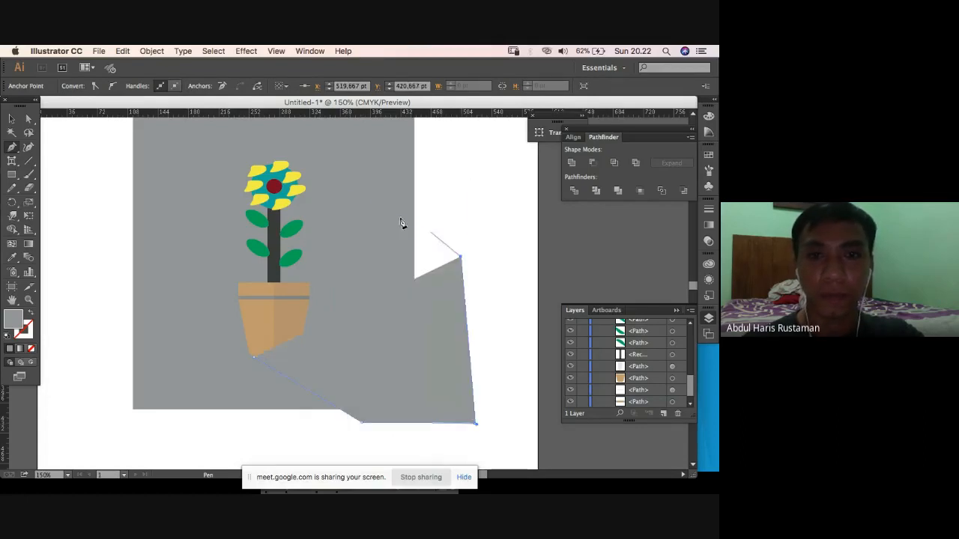
left_click(288, 165)
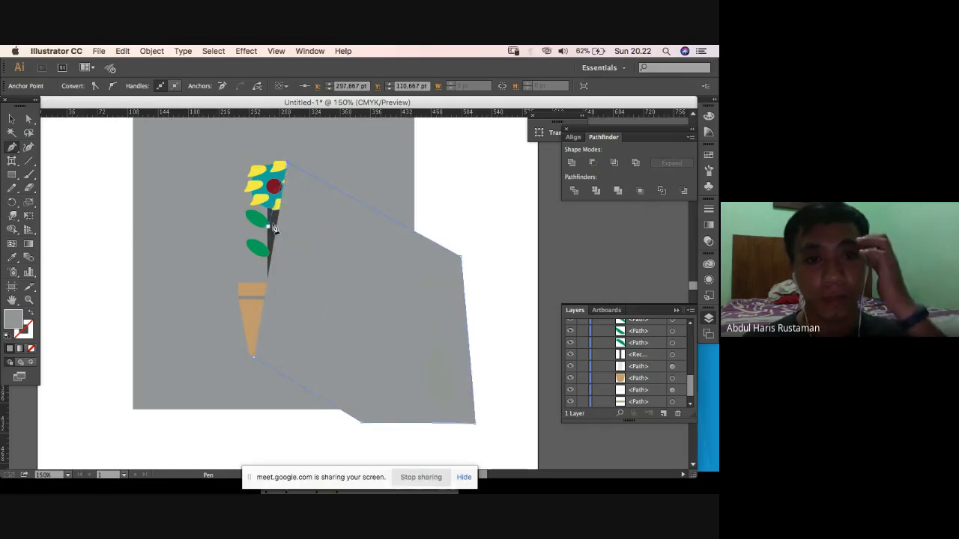
left_click(275, 180)
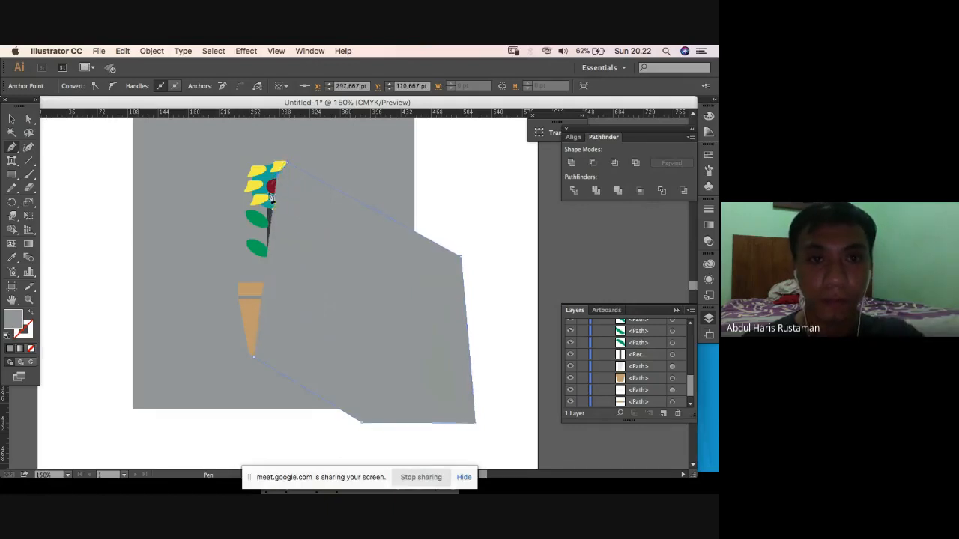
left_click(275, 314)
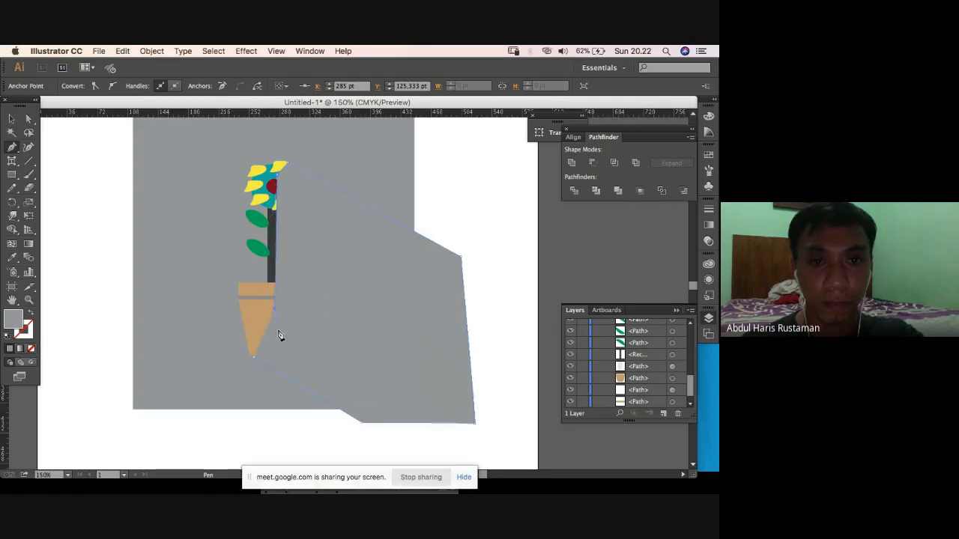
left_click(254, 357)
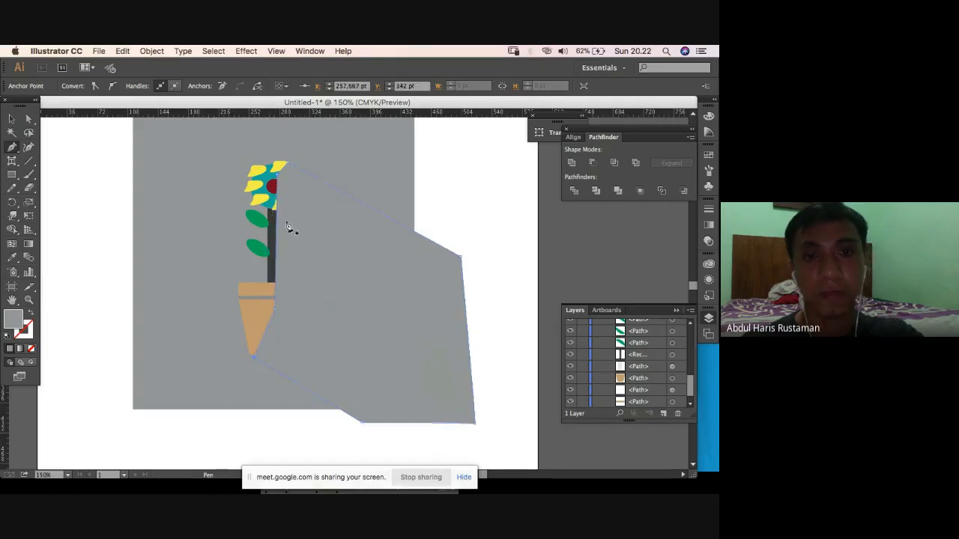
Send the new shadow shape backward step by step until it lies behind the flower, stem, leaves and pot.
left_click(11, 119)
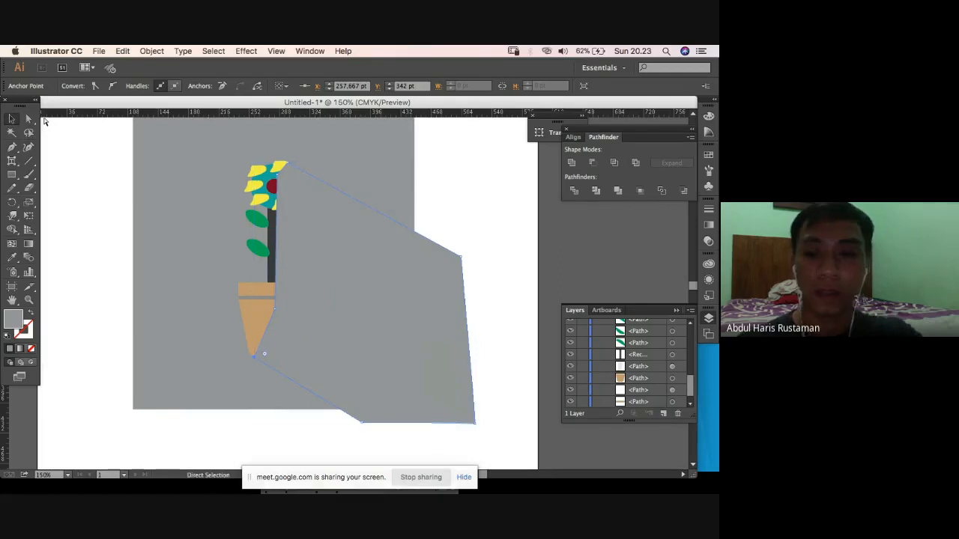
key("super+[")
key("super+[")
key("super+[")
key("super+[")
key("super+[")
key("super+[")
key("super+[")
key("super+[")
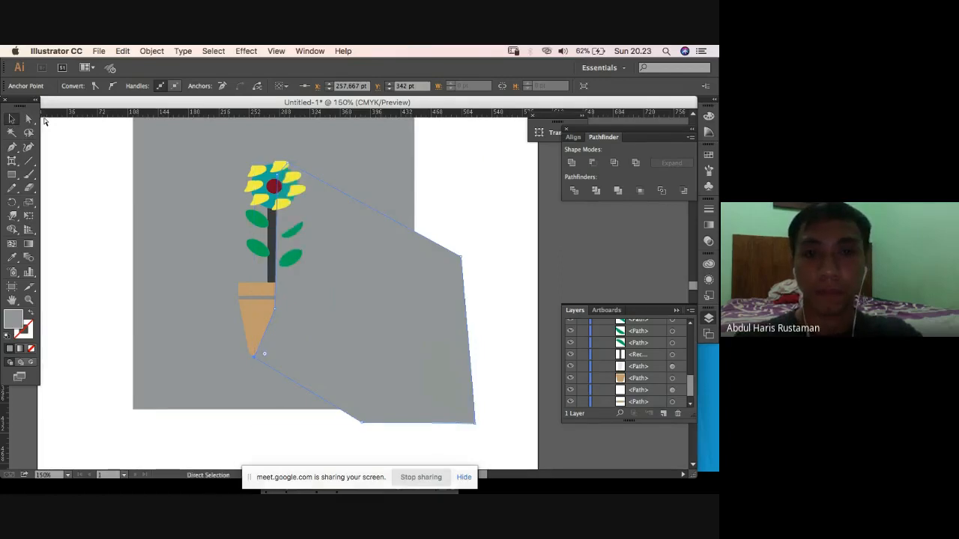
key("super+[")
key("super+[")
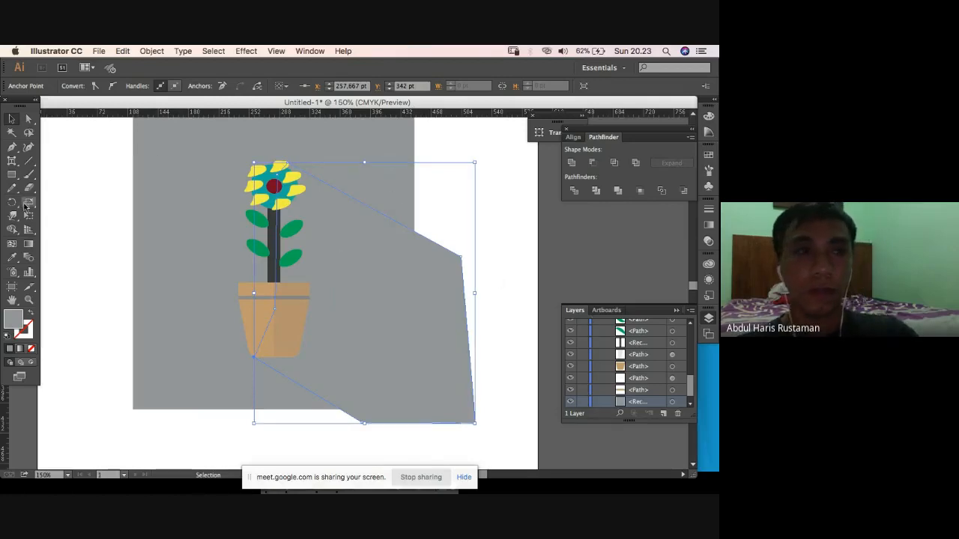
Fill the shadow shape with black (000000) and bring it forward one level, in front of the grey background.
double_click(13, 317)
left_click_drag(225, 275, 185, 344)
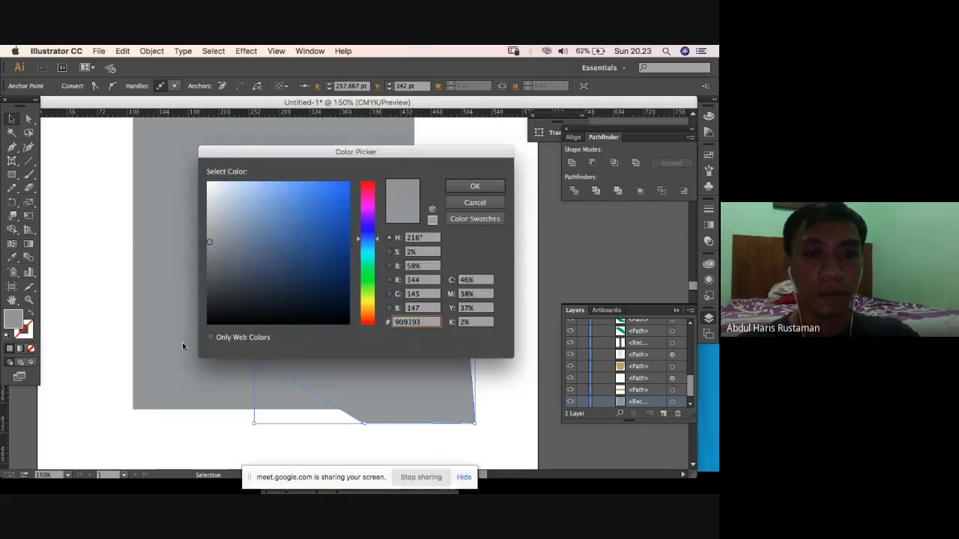
left_click_drag(257, 274, 202, 334)
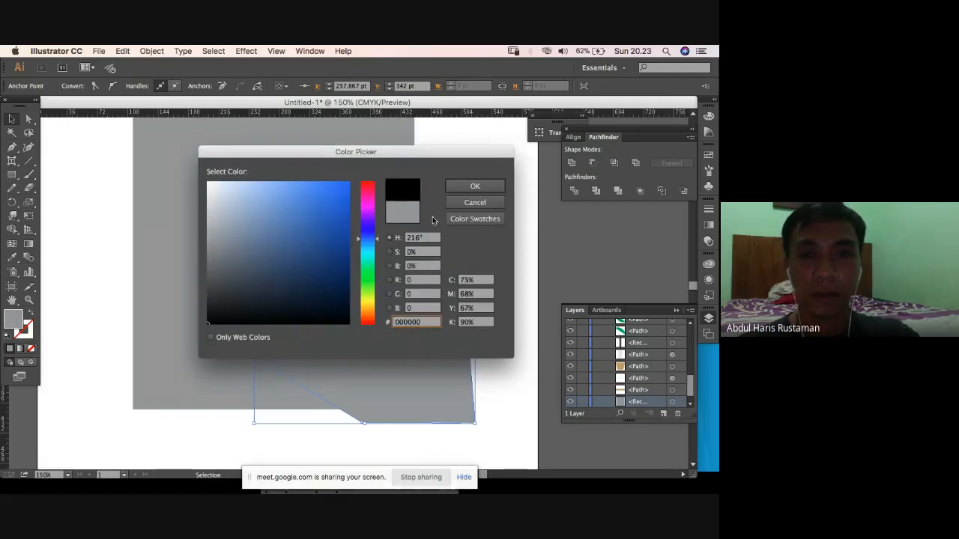
left_click(475, 186)
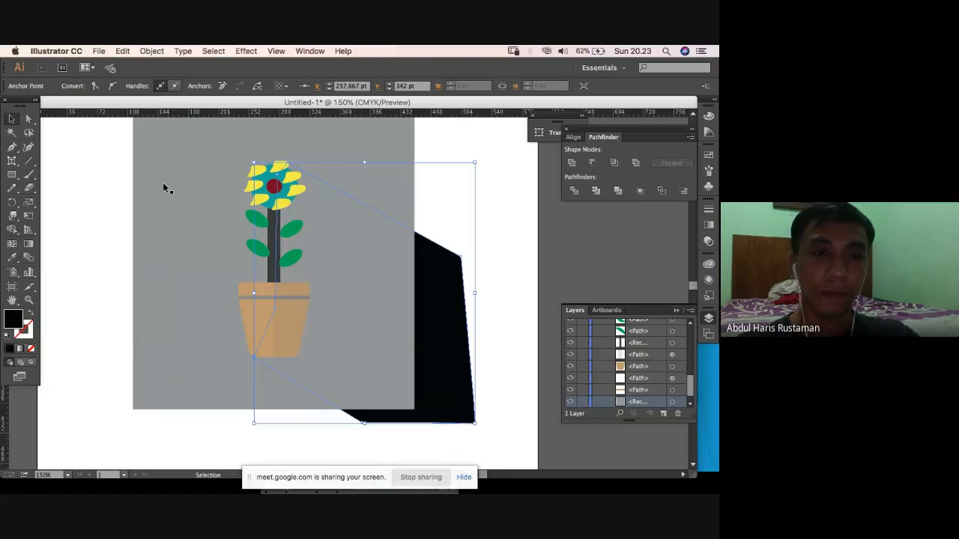
key("super+bracketright")
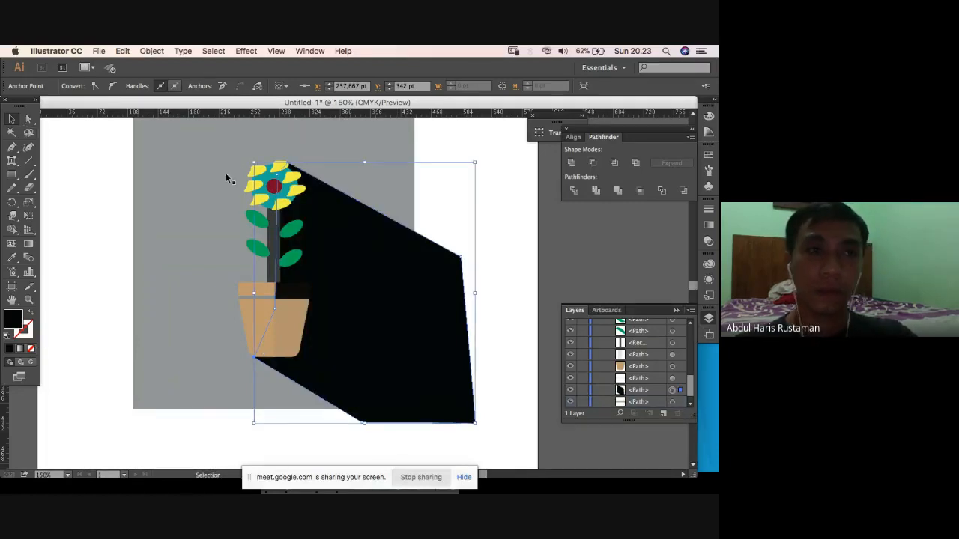
Set the black shadow shape's opacity to 10%.
left_click(428, 274)
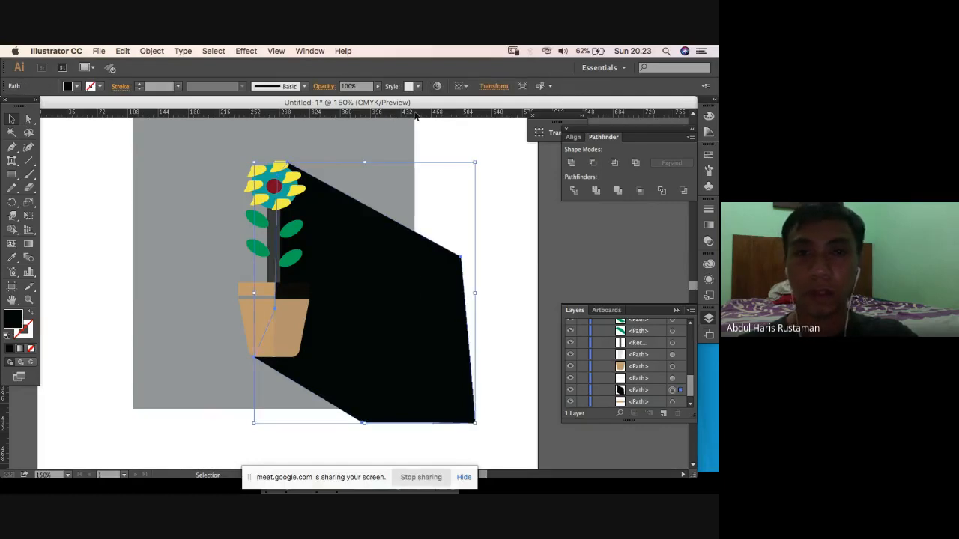
left_click(362, 86)
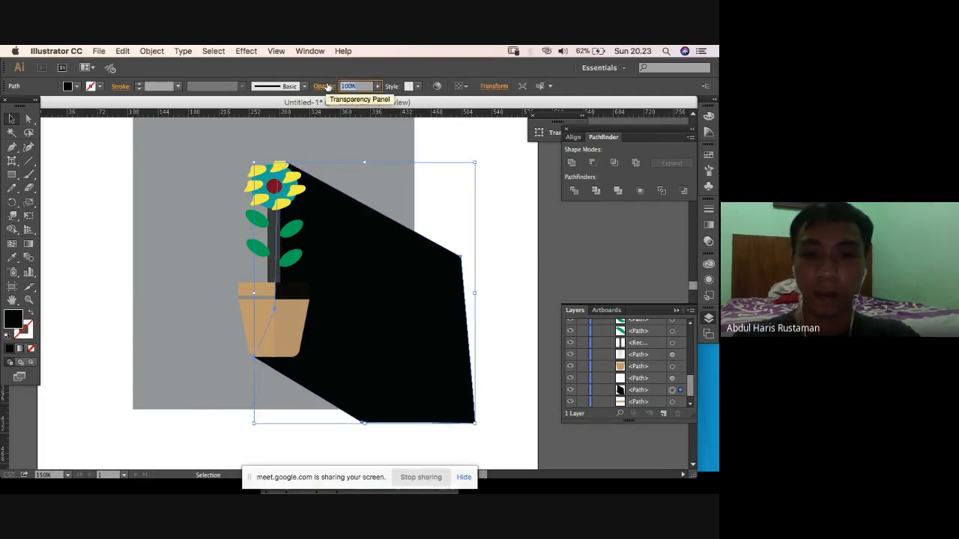
type("10")
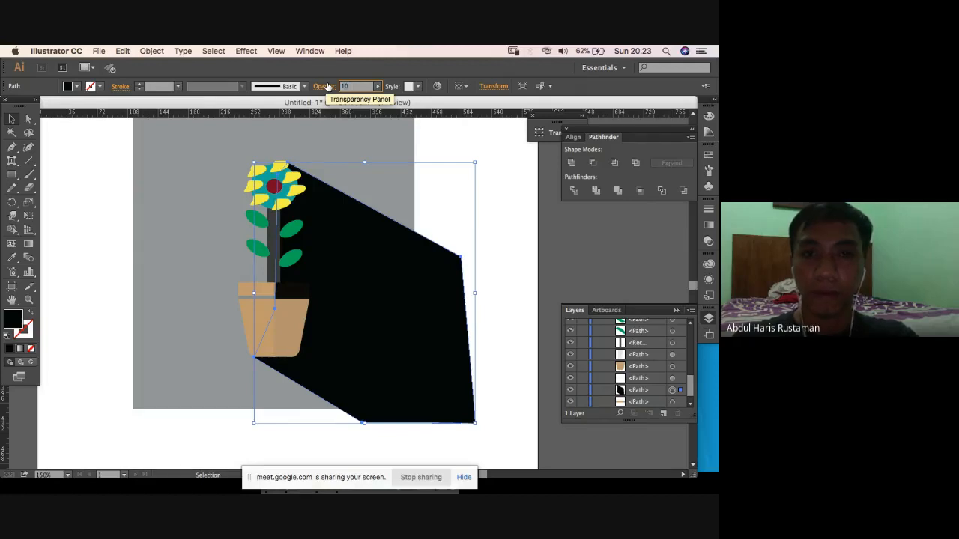
key("Return")
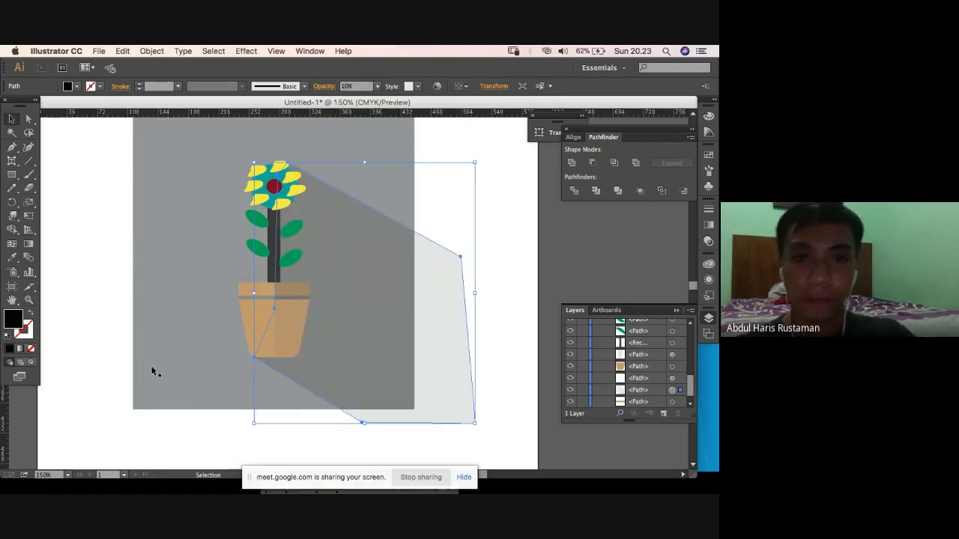
left_click(115, 358)
left_click(318, 346)
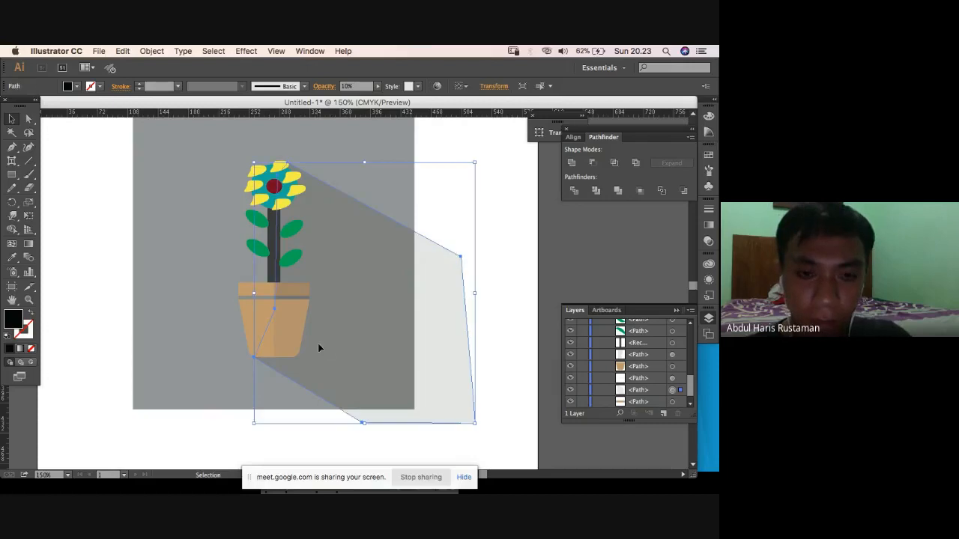
Move the grey background rectangle aside, clear of the potted flower and its shadow.
left_click(192, 335)
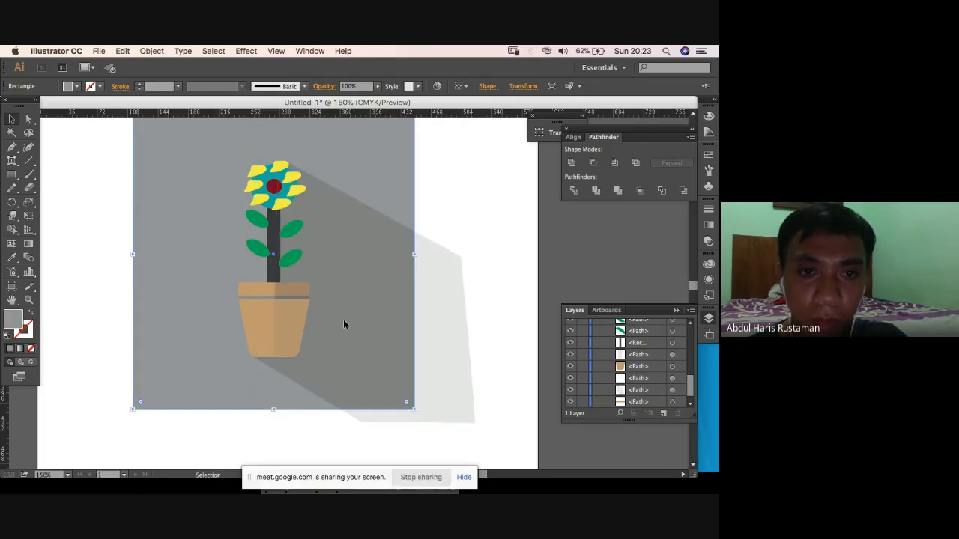
left_click(319, 325)
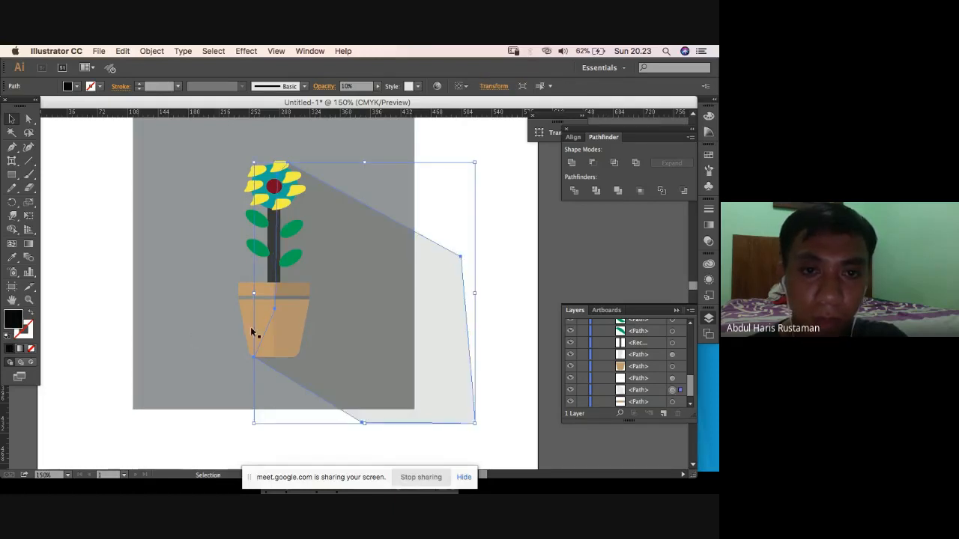
left_click(155, 271)
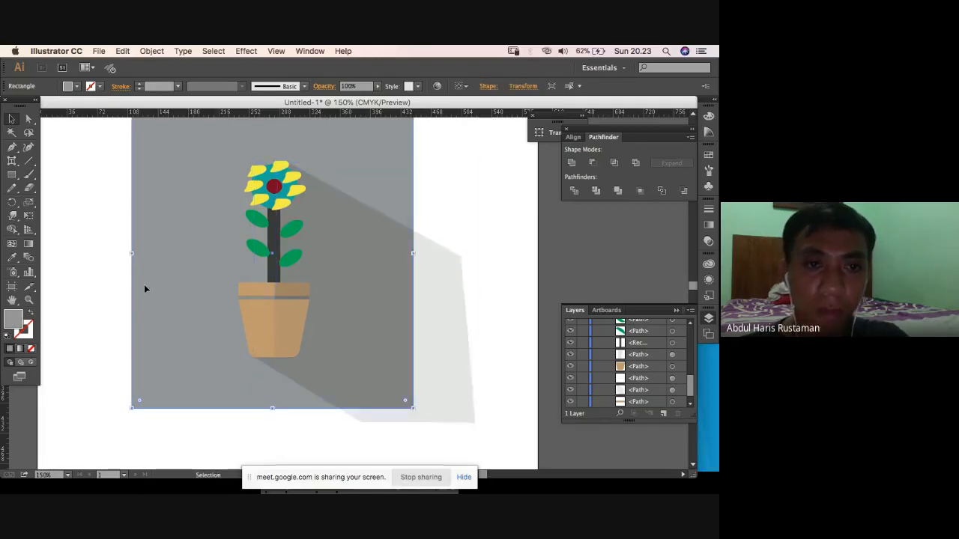
left_click_drag(341, 158, 79, 171)
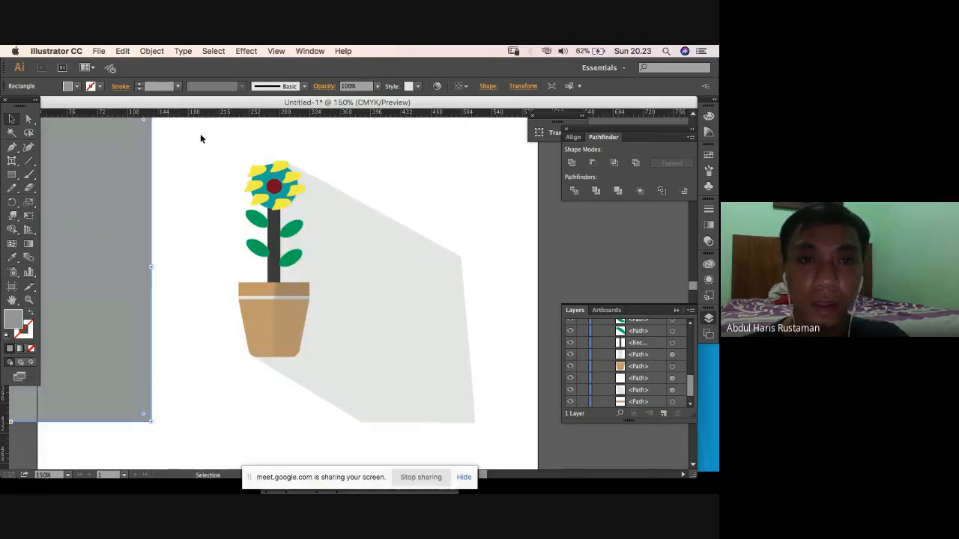
Select the potted flower with its shadow and separate the shadow area outside the plant using Shape Builder.
left_click_drag(202, 124, 312, 364)
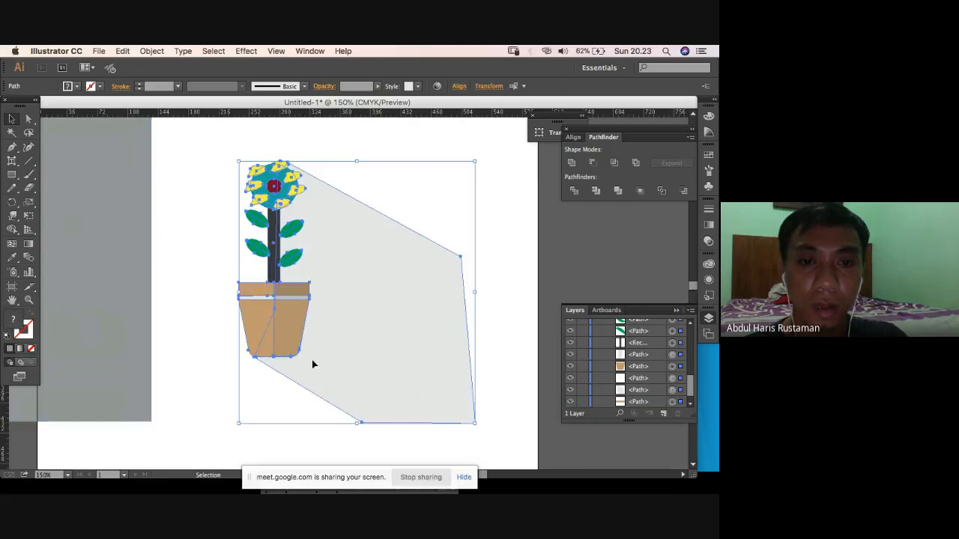
left_click(12, 229)
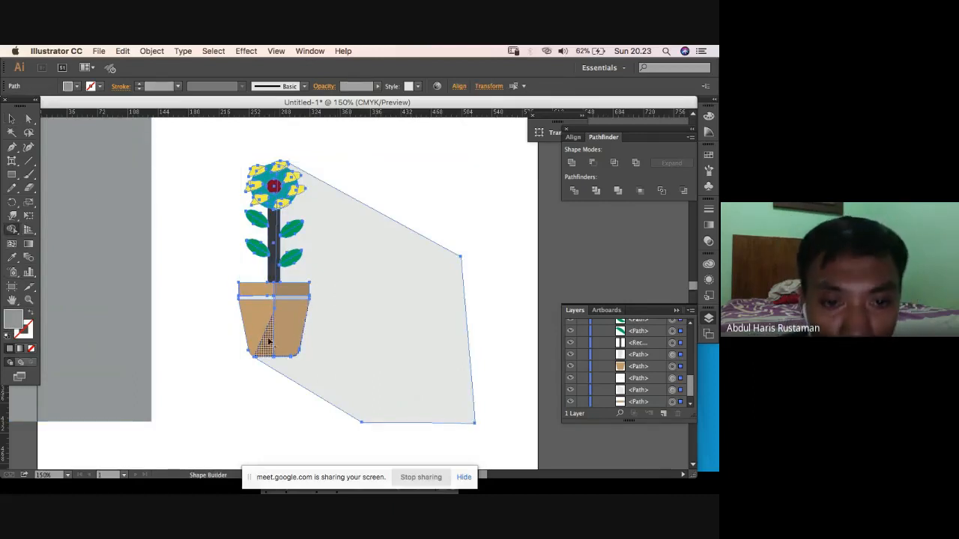
left_click(331, 257)
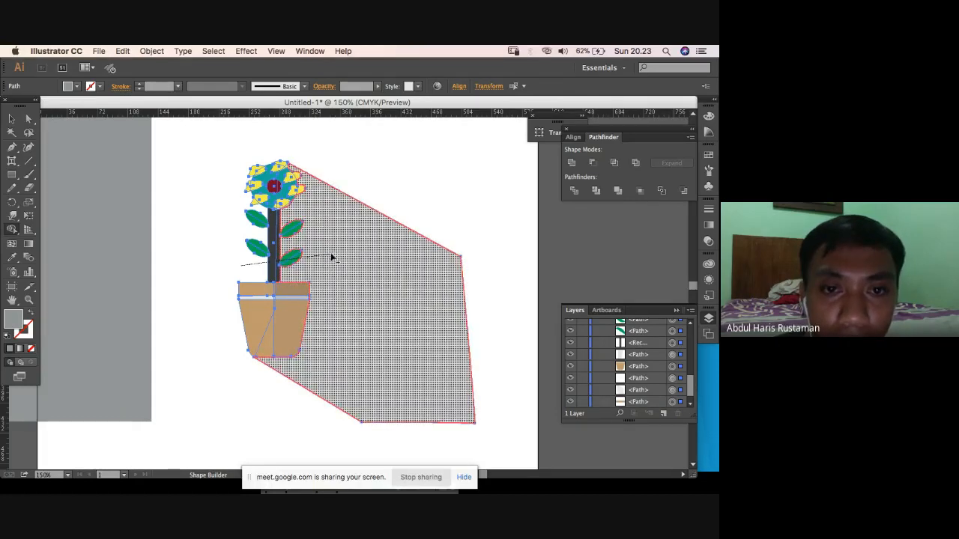
left_click(11, 118)
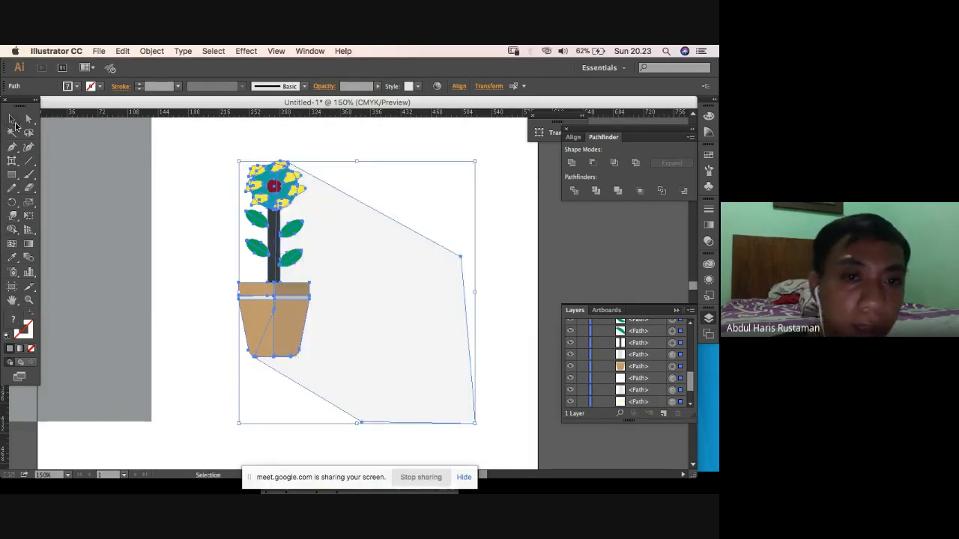
Move the separated shadow piece away from the potted flower to check its cut-out edge, and undo the move.
left_click(71, 159)
left_click(339, 280)
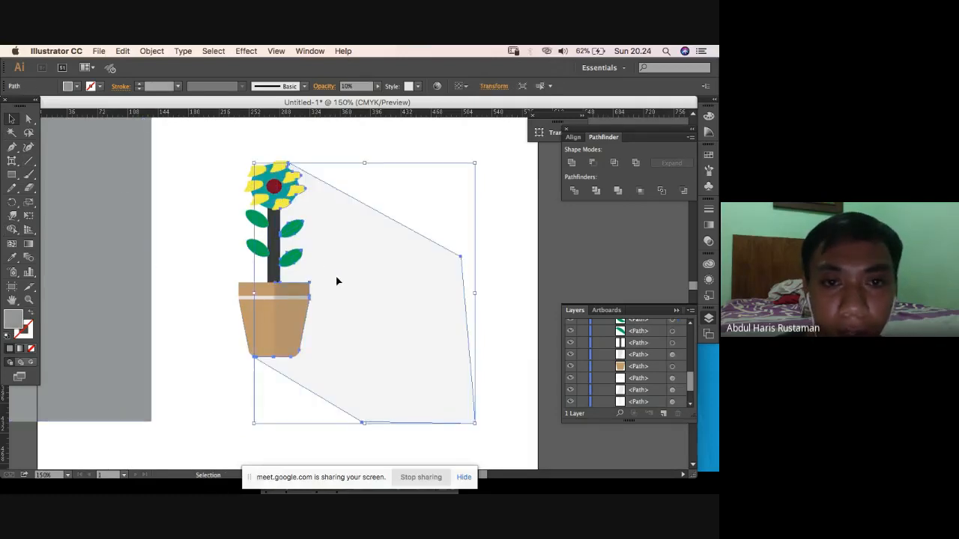
left_click_drag(354, 286, 434, 303)
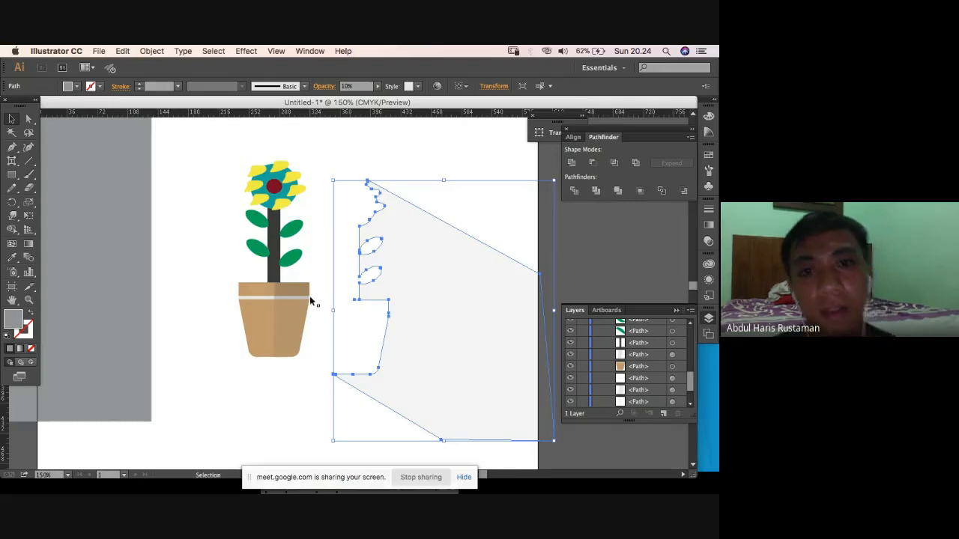
key("super+z")
left_click(229, 287)
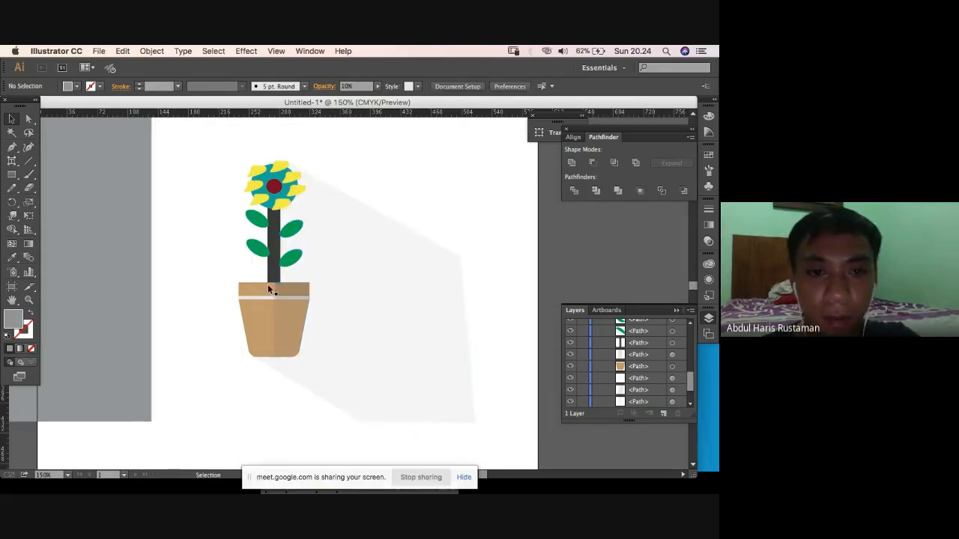
Select the pot's darker half and the long shadow in turn to examine their outlines.
left_click(281, 301)
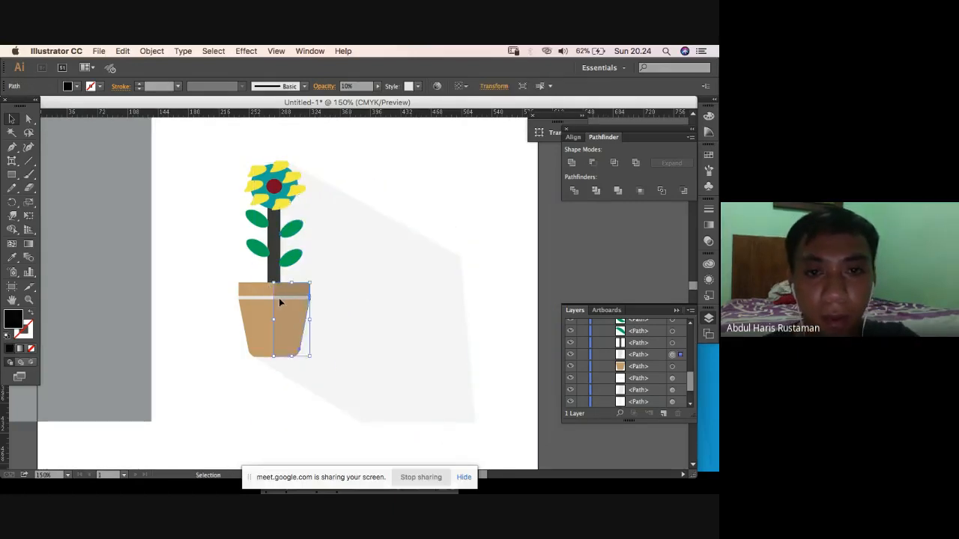
left_click(343, 274, "shift")
left_click(205, 254)
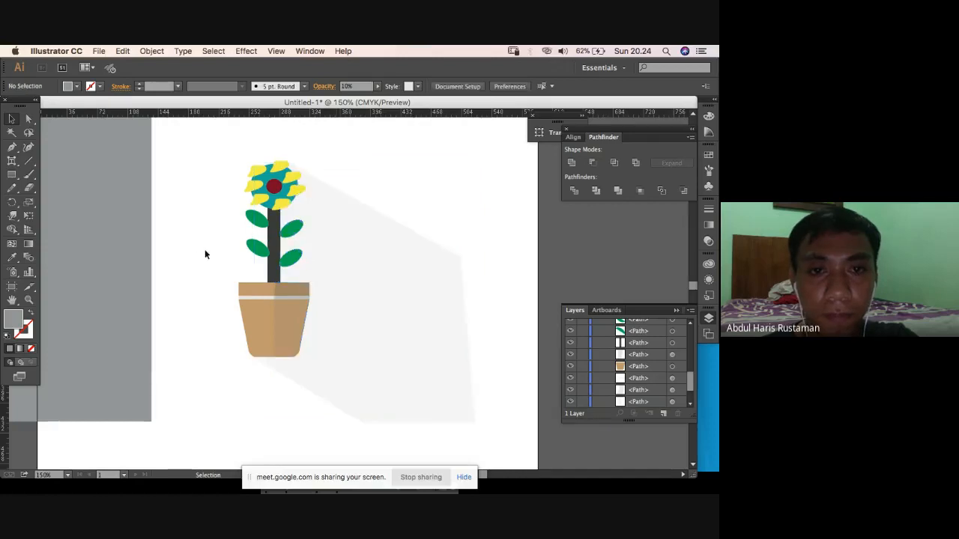
left_click(288, 301)
left_click(317, 300, "shift")
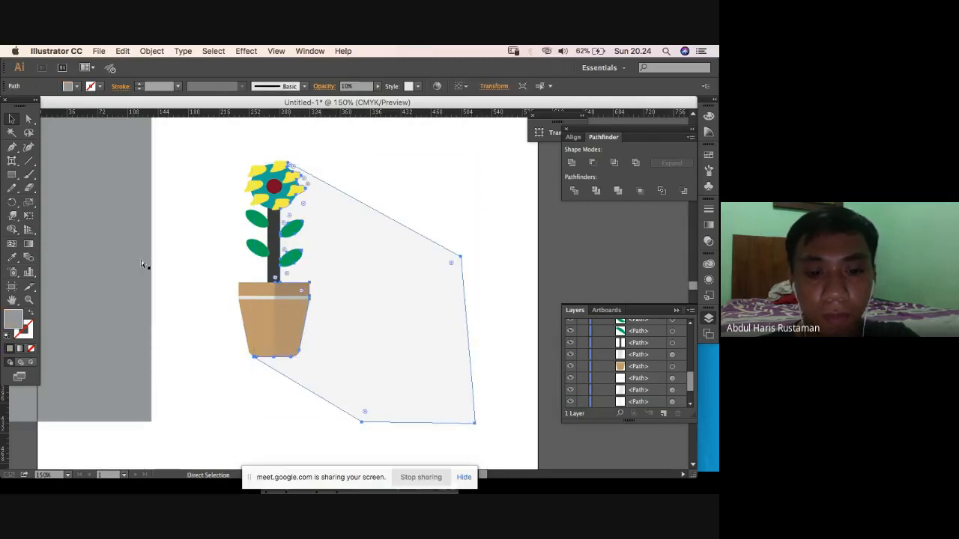
Leave the grey rectangle's isolation mode and move the rectangle back behind the potted flower and its shadow.
key("super+minus")
key("super+minus")
key("super+minus")
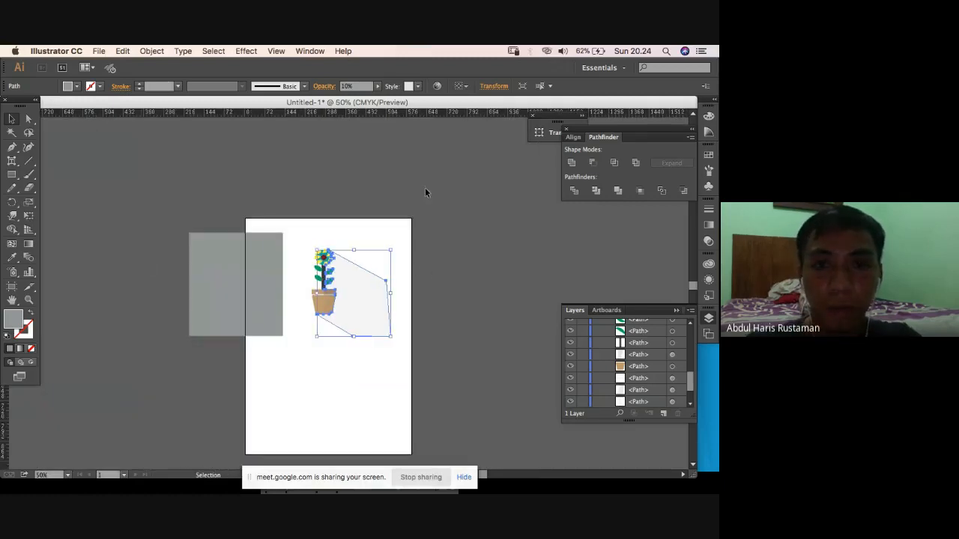
left_click(425, 193)
double_click(262, 265)
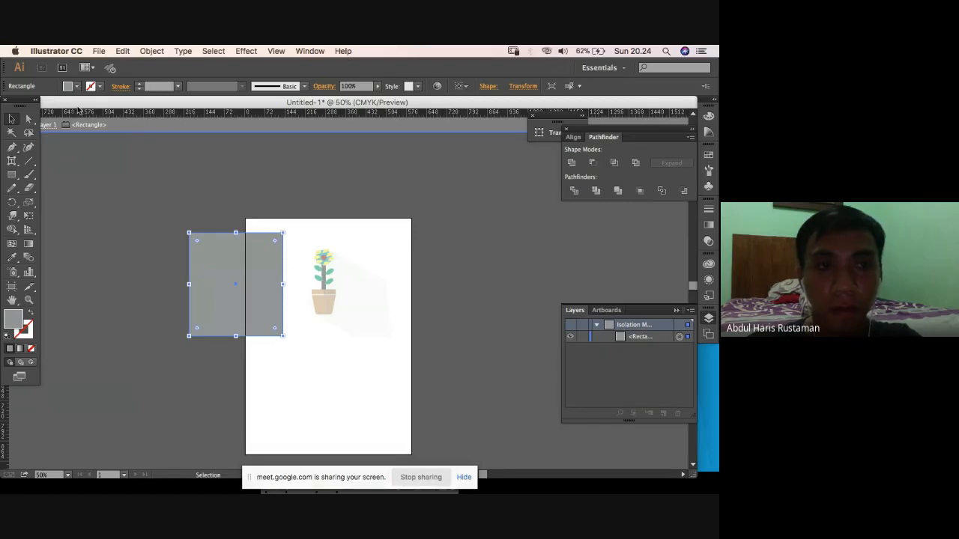
left_click_drag(78, 106, 157, 106)
left_click(96, 126)
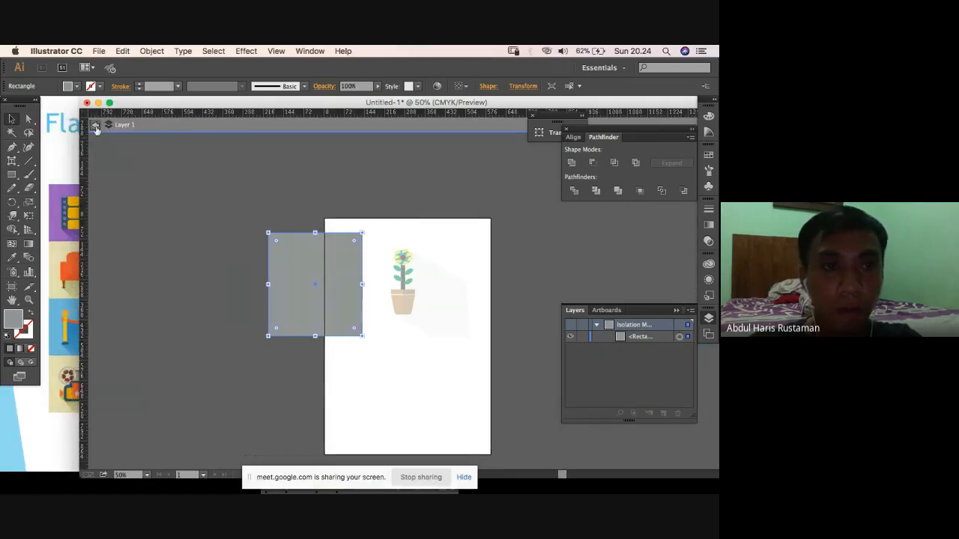
left_click(96, 125)
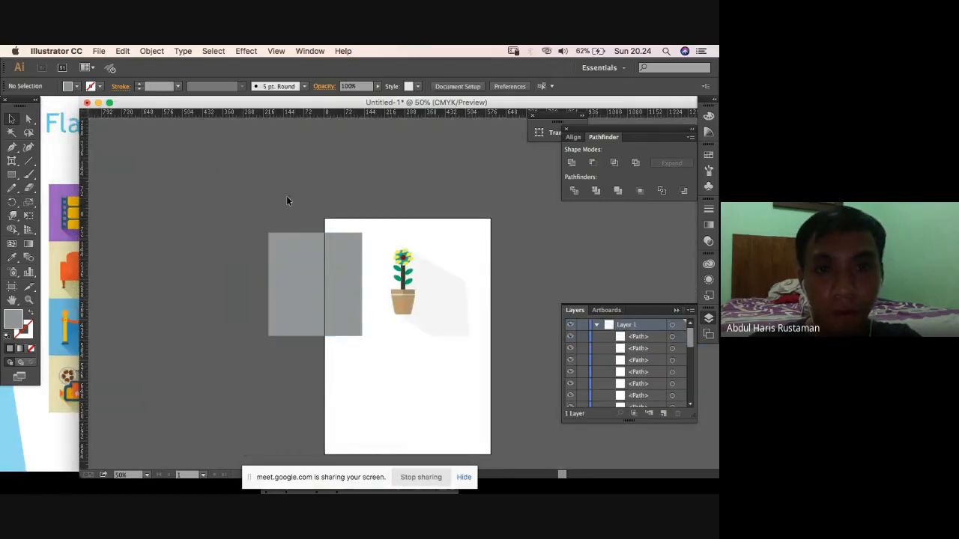
left_click(330, 250)
left_click_drag(330, 250, 433, 257)
Try black and the beige C=25 M=25 Y=40 K=0 as the fill of the background rectangle.
key("super+equal")
key("super+equal")
key("super+equal")
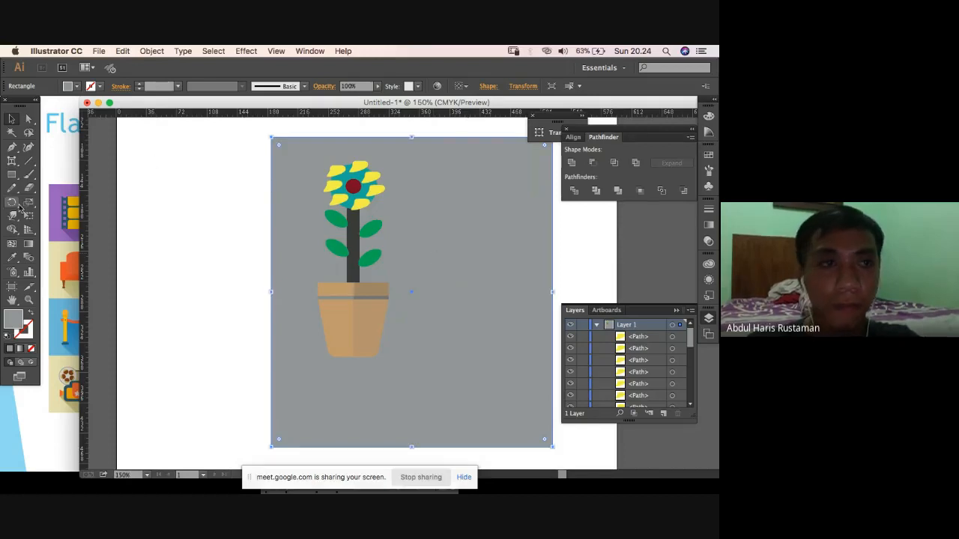
left_click(78, 85)
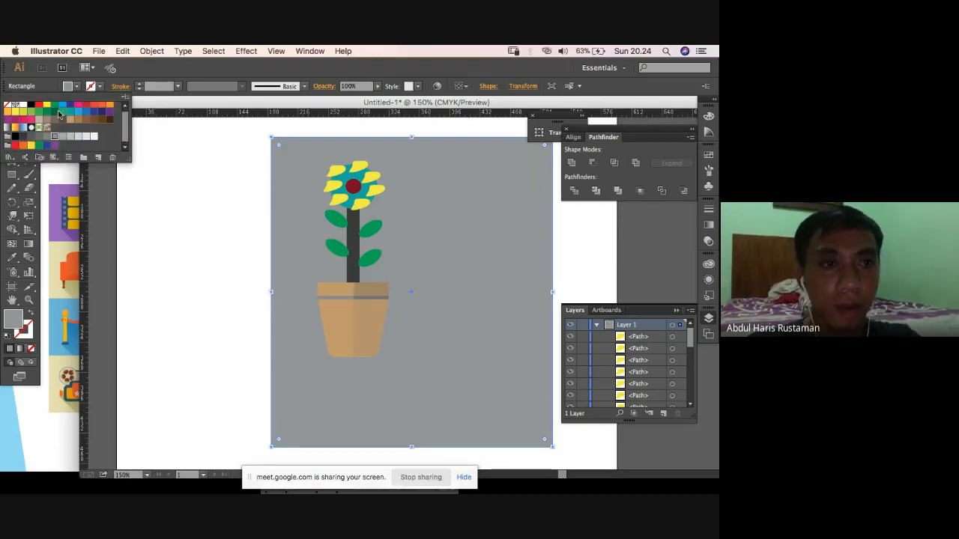
left_click(30, 104)
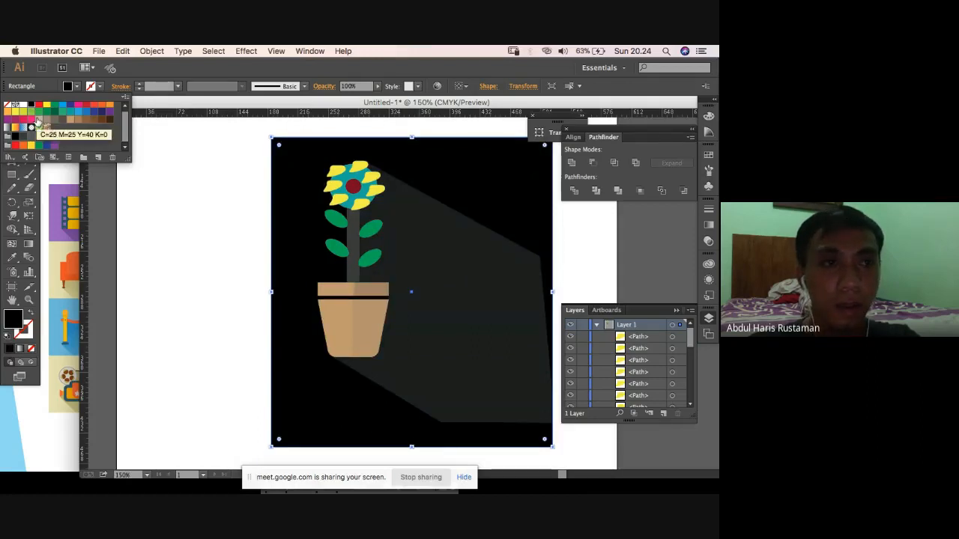
left_click(36, 119)
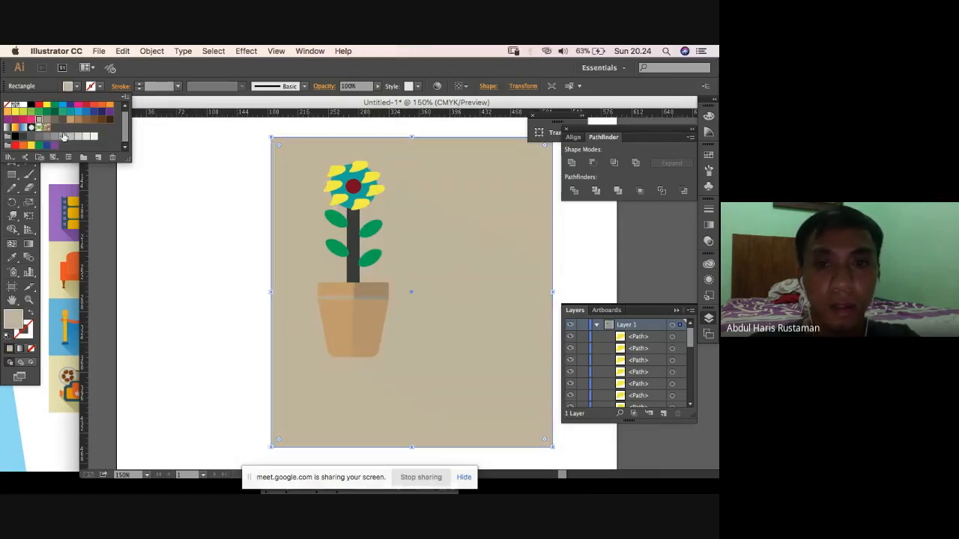
left_click(97, 158)
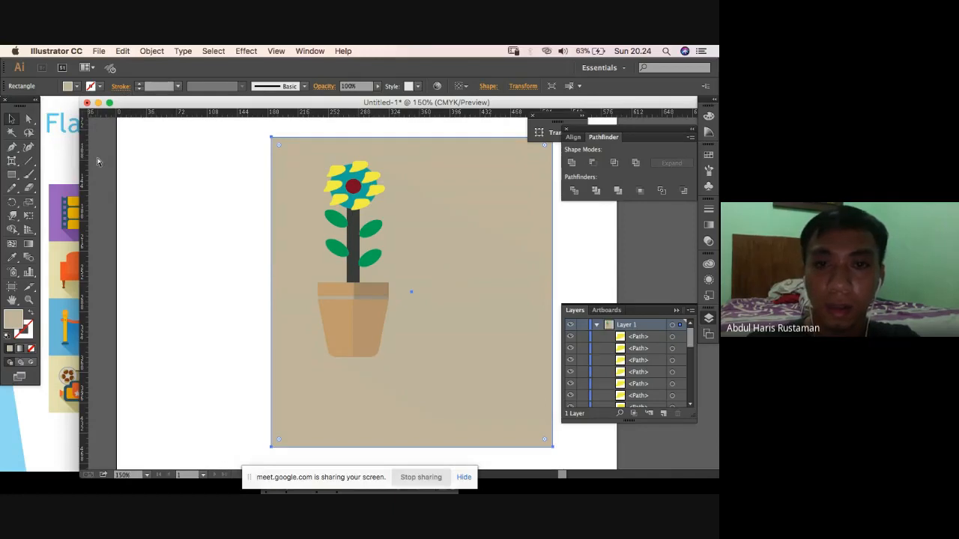
Shift the beige background rectangle down and to the left of the shadow, and fill it with dark blue.
left_click(253, 162)
left_click(467, 178)
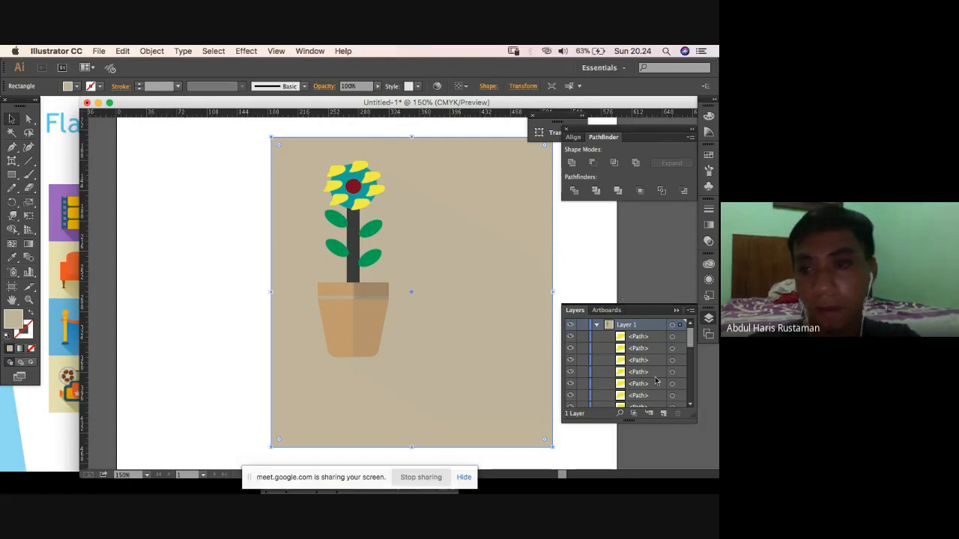
scroll(657, 384, "down", 5)
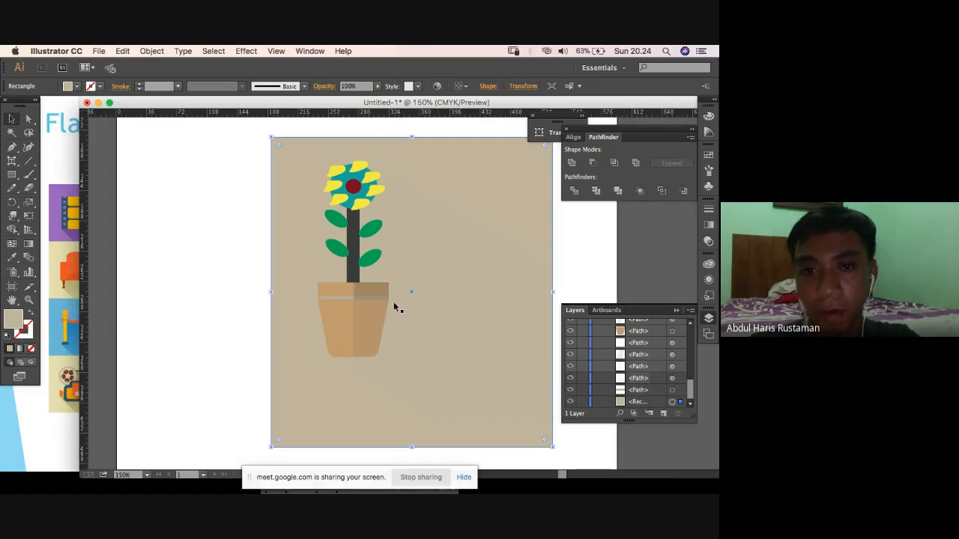
left_click(175, 200)
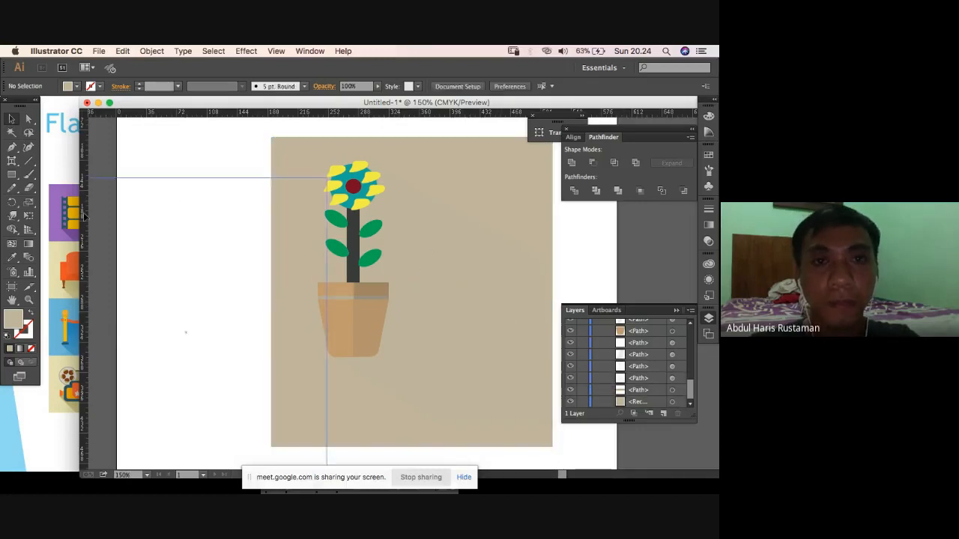
left_click(283, 223)
left_click_drag(302, 223, 175, 280)
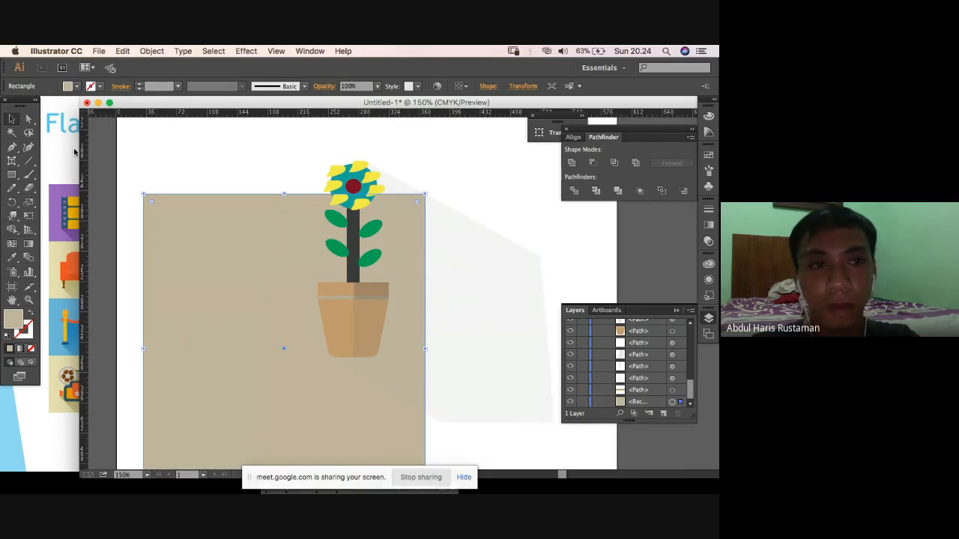
left_click(75, 88)
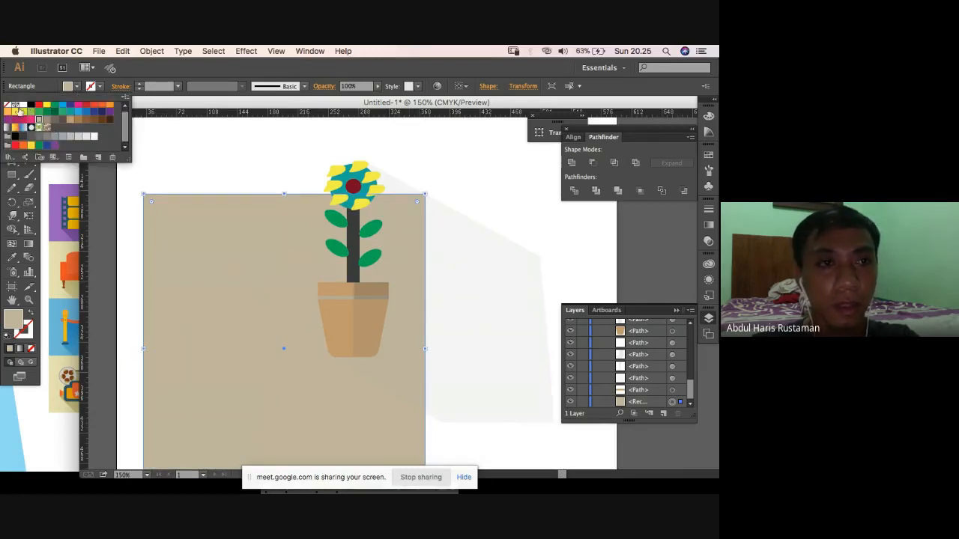
left_click(94, 112)
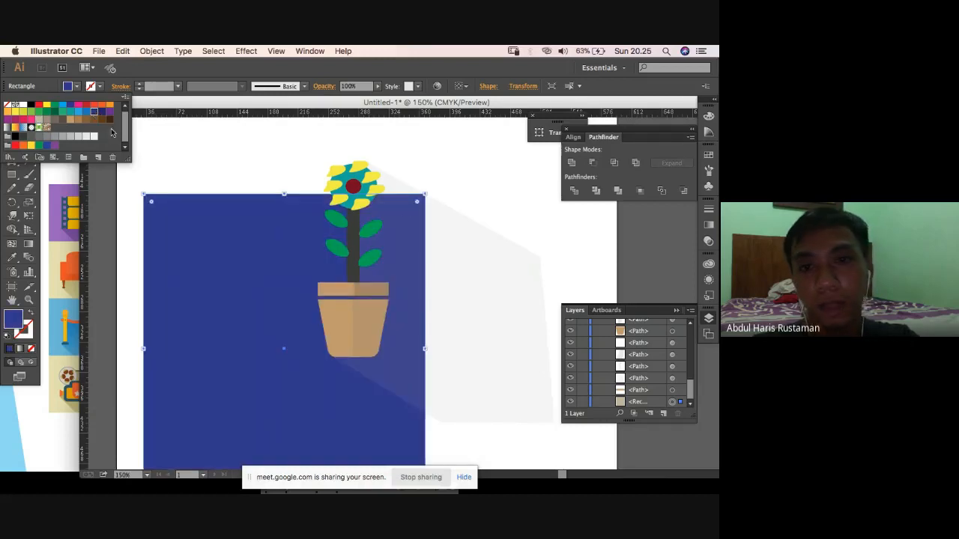
left_click(171, 168)
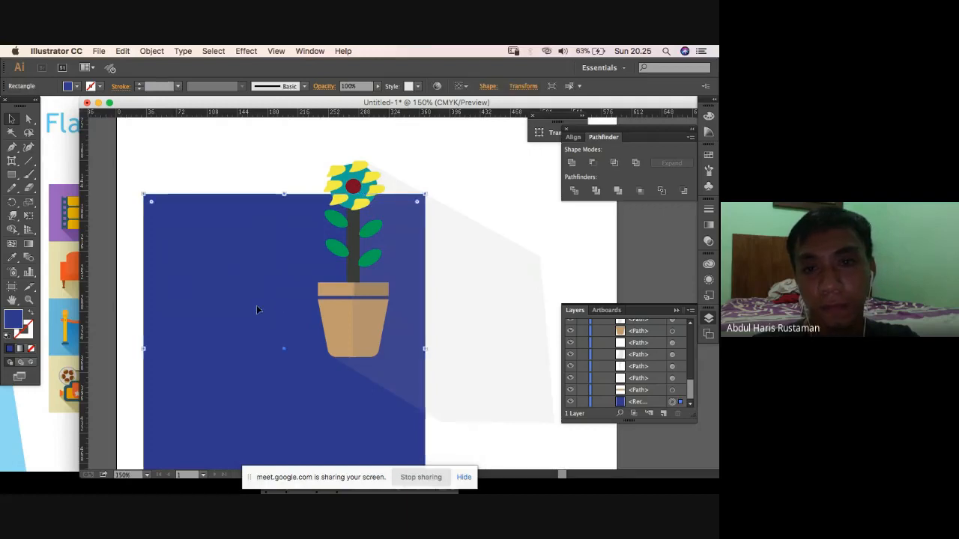
Move the blue rectangle up behind the potted flower so the shadow's far end extends past its right edge.
left_click_drag(256, 304, 338, 246)
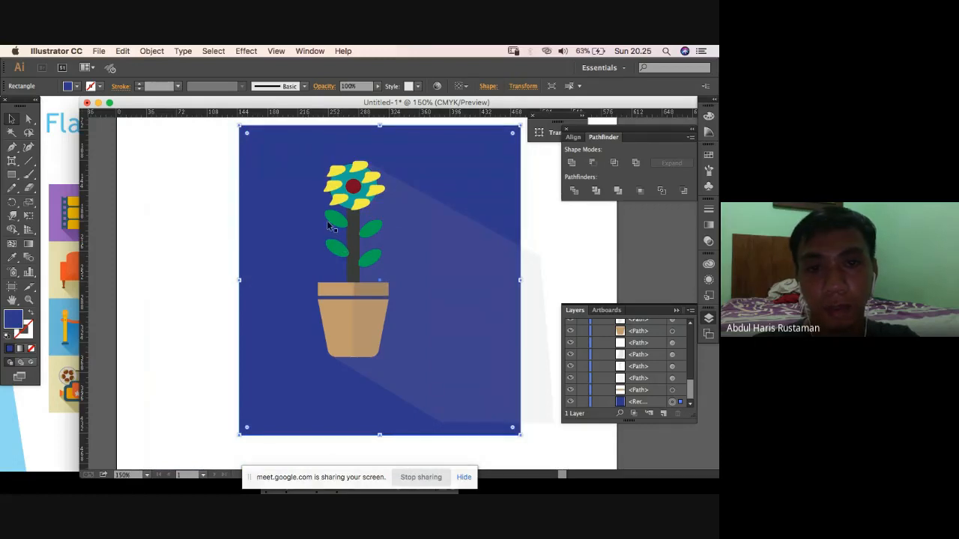
key("super+minus")
key("super+minus")
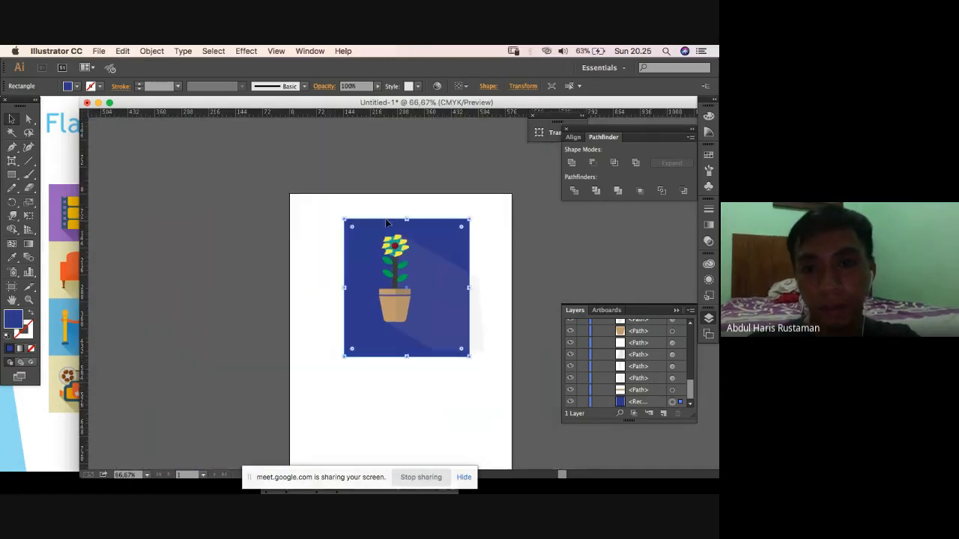
left_click_drag(367, 228, 341, 209)
left_click(485, 245)
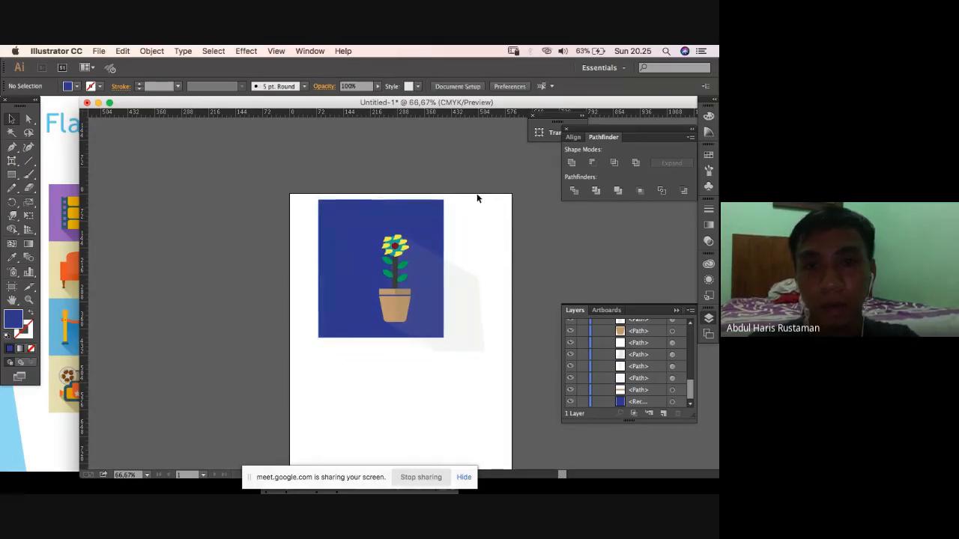
Shrink the blue rectangle from its upper-left corner into a narrower portrait background around the potted flower.
left_click(347, 225)
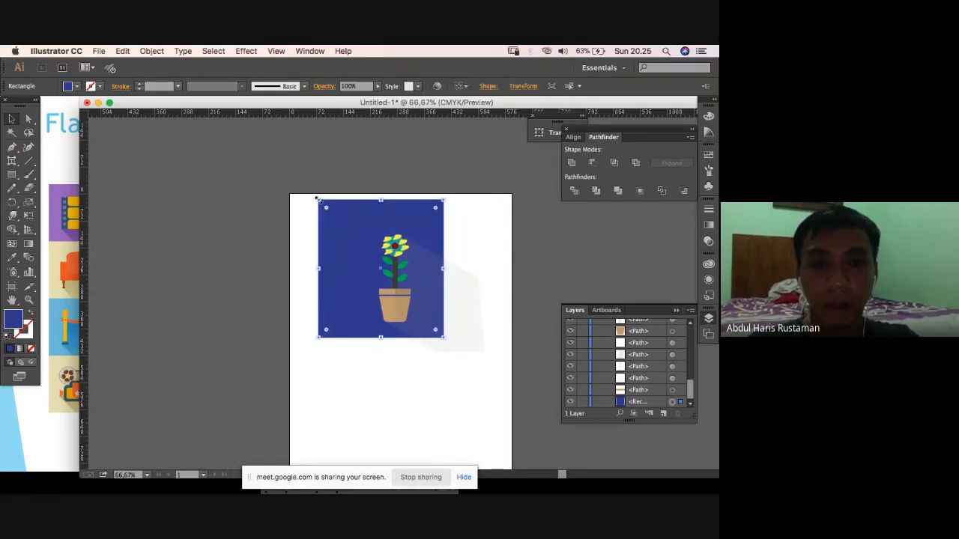
left_click_drag(317, 198, 395, 204)
left_click(519, 244)
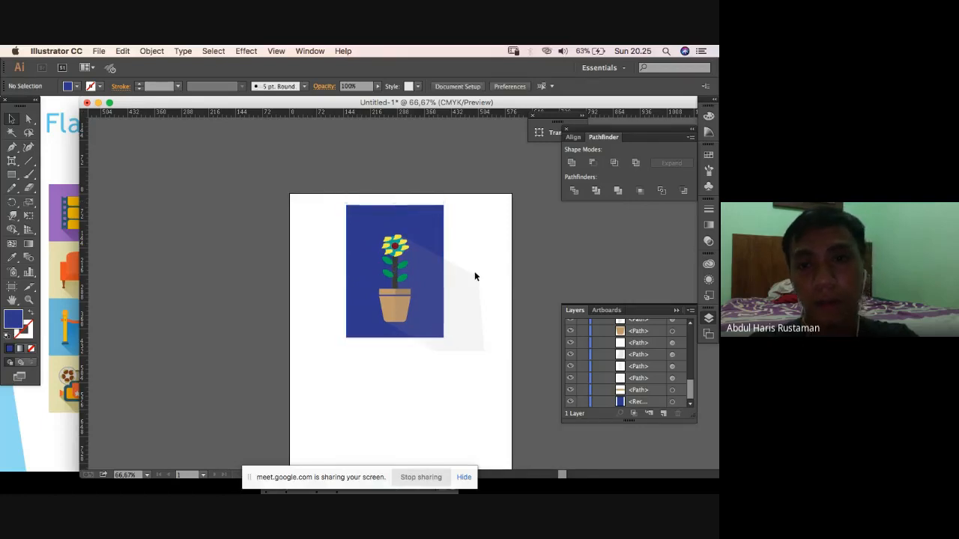
Examine the long shadow's outline around the pot and where it extends beyond the blue background.
left_click_drag(460, 239, 268, 389)
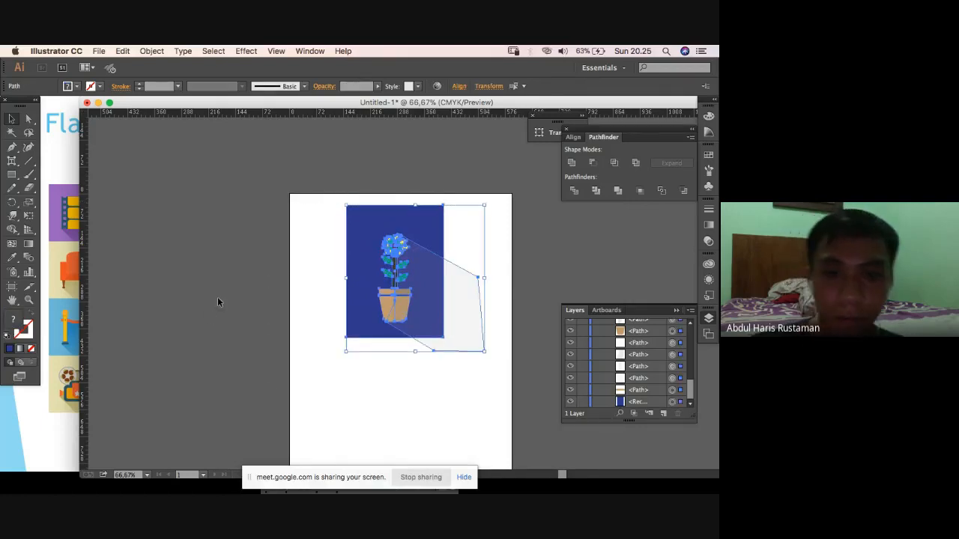
left_click(294, 324)
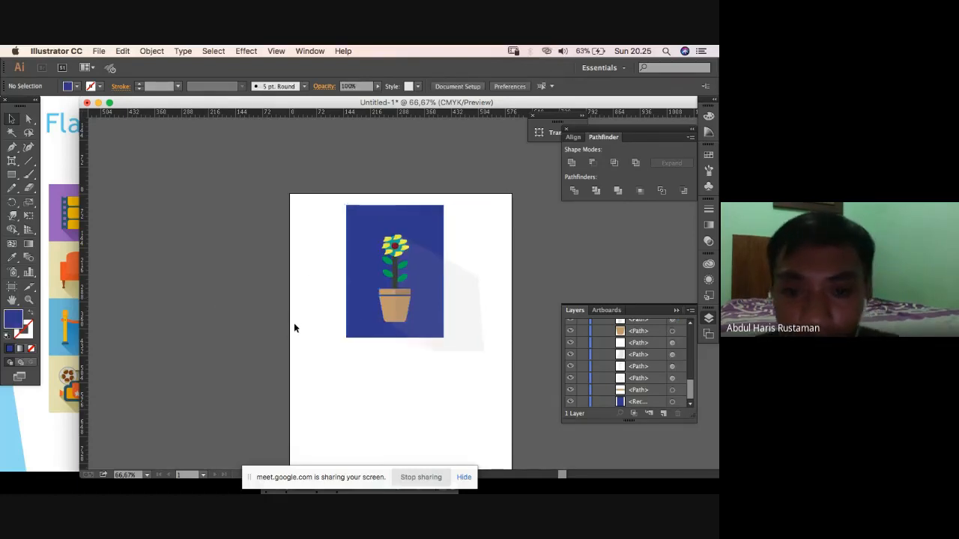
key("super+equal")
key("super+equal")
key("super+equal")
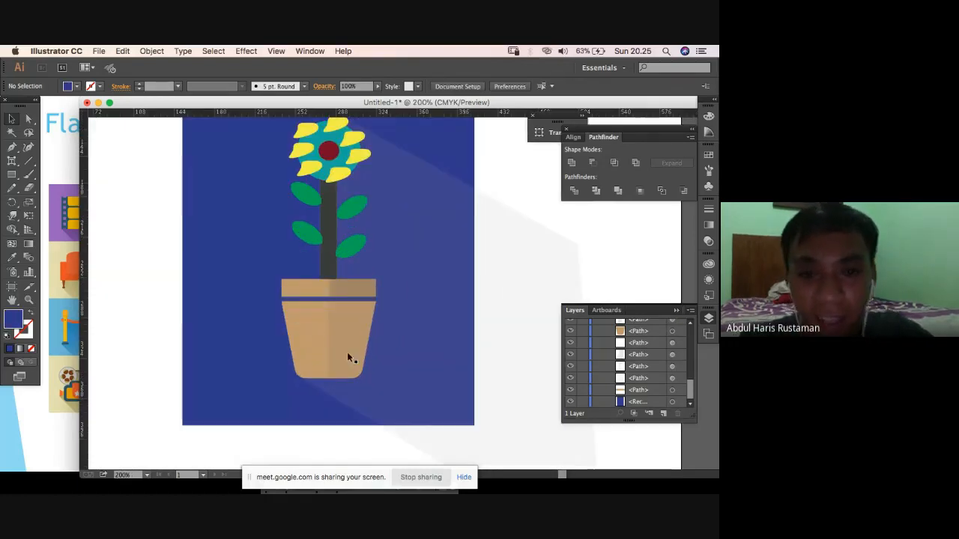
left_click(347, 355)
left_click(337, 391)
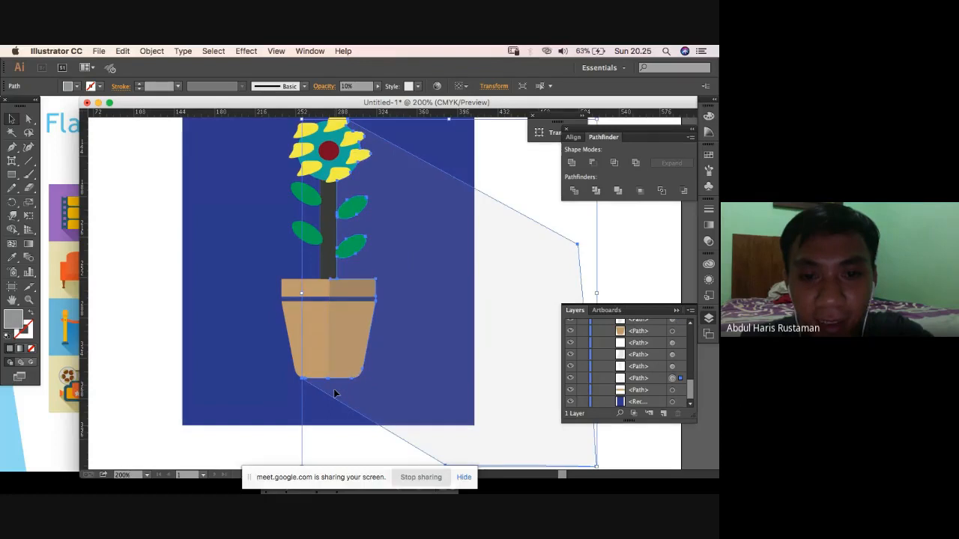
left_click(210, 298)
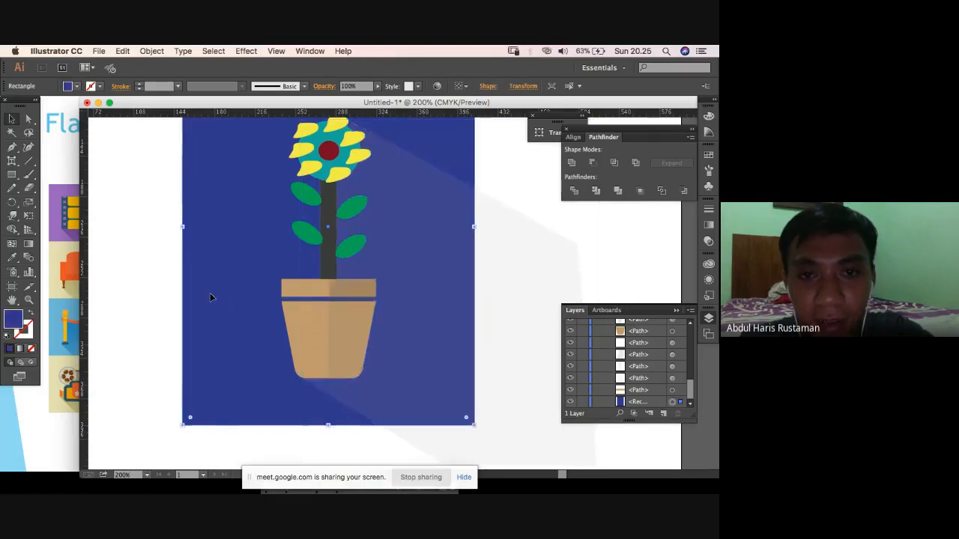
scroll(210, 298, "right", 2)
scroll(210, 298, "up", 1)
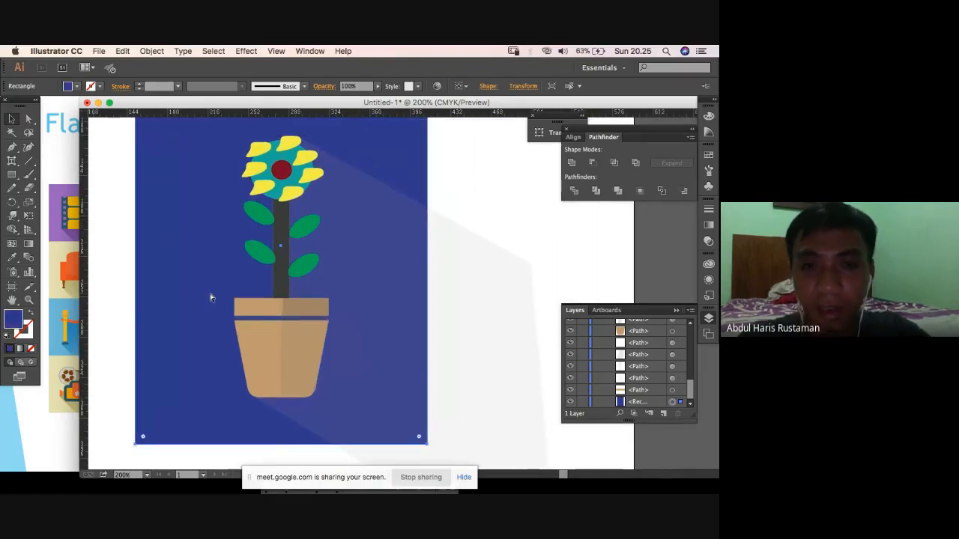
key("super+p")
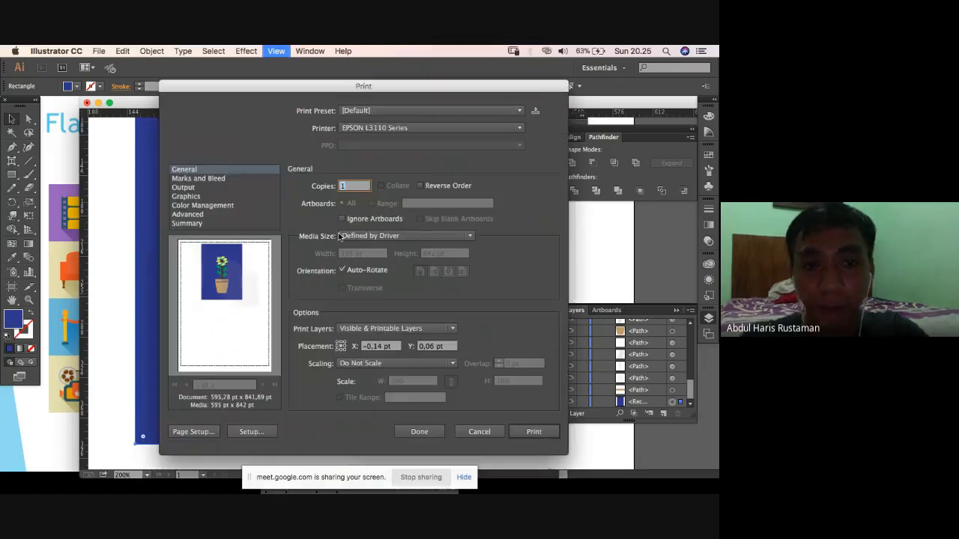
key("Escape")
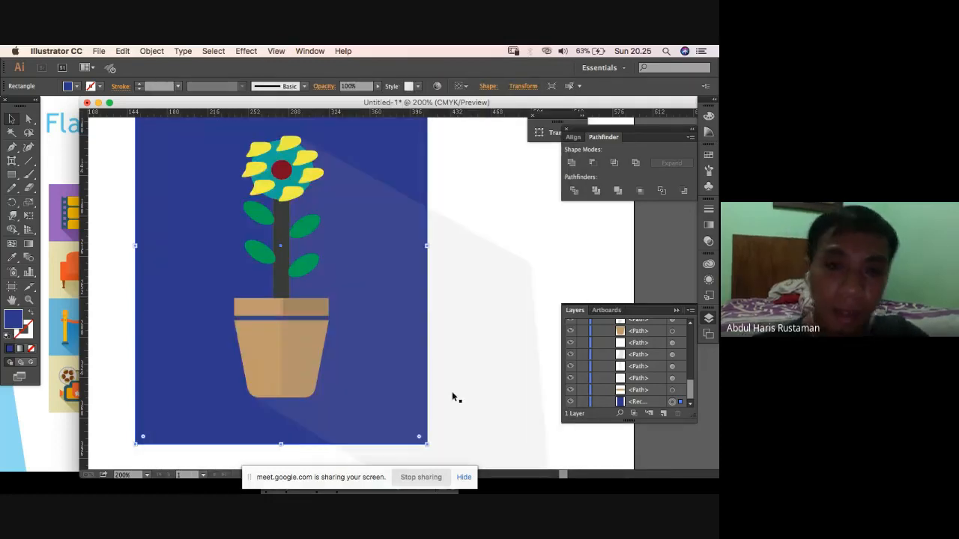
Separate the part of the long shadow outside the blue background with the Shape Builder and delete it.
key("super+1")
left_click(105, 221)
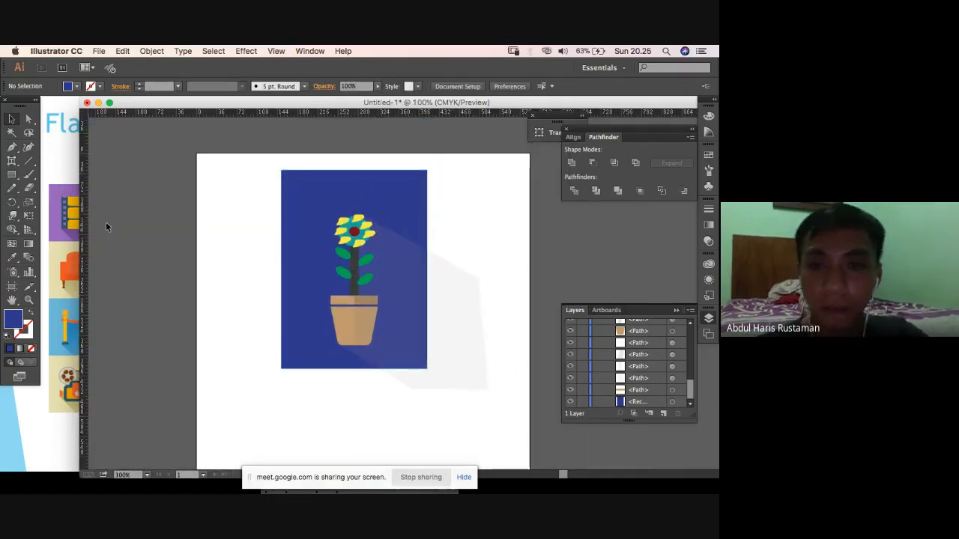
left_click_drag(476, 234, 306, 372)
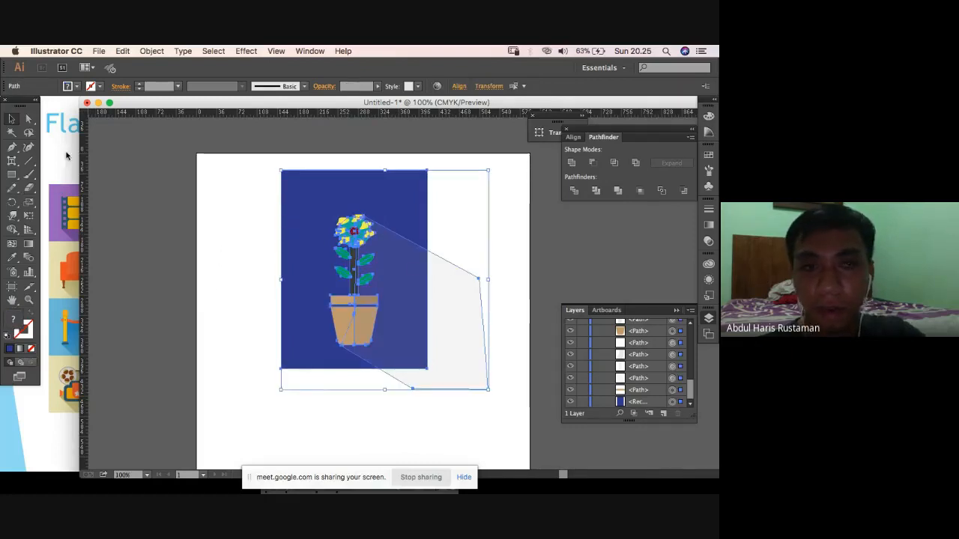
left_click(18, 233)
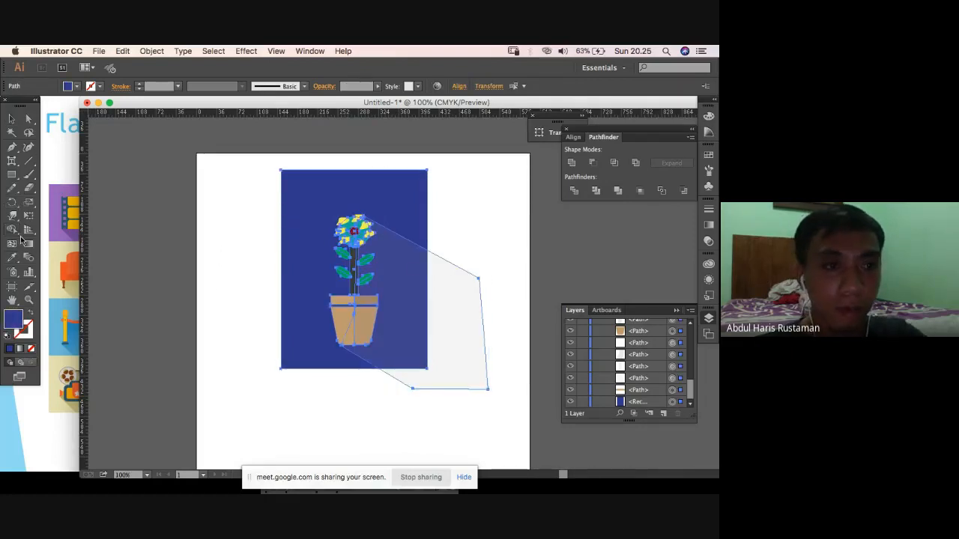
left_click(456, 321)
key("v")
left_click(142, 268)
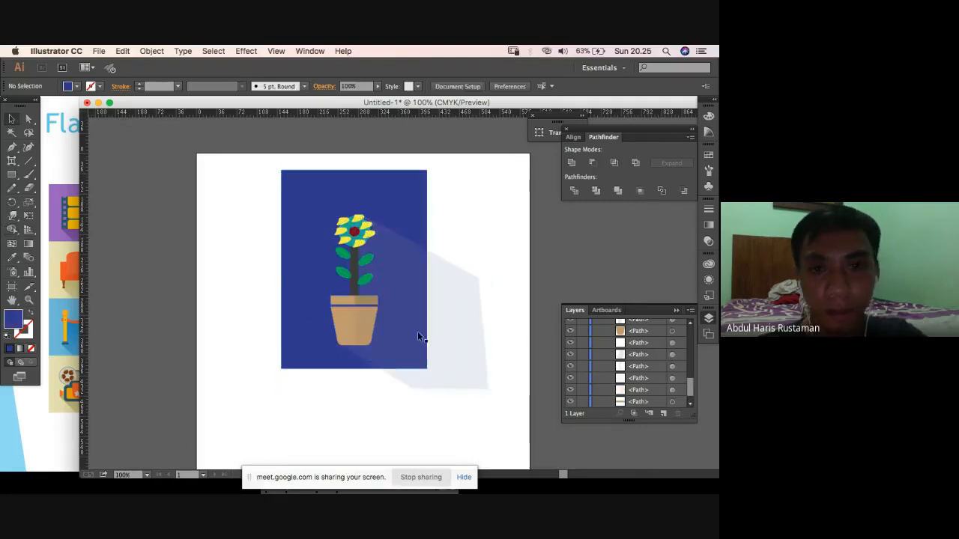
left_click(454, 327)
key("Delete")
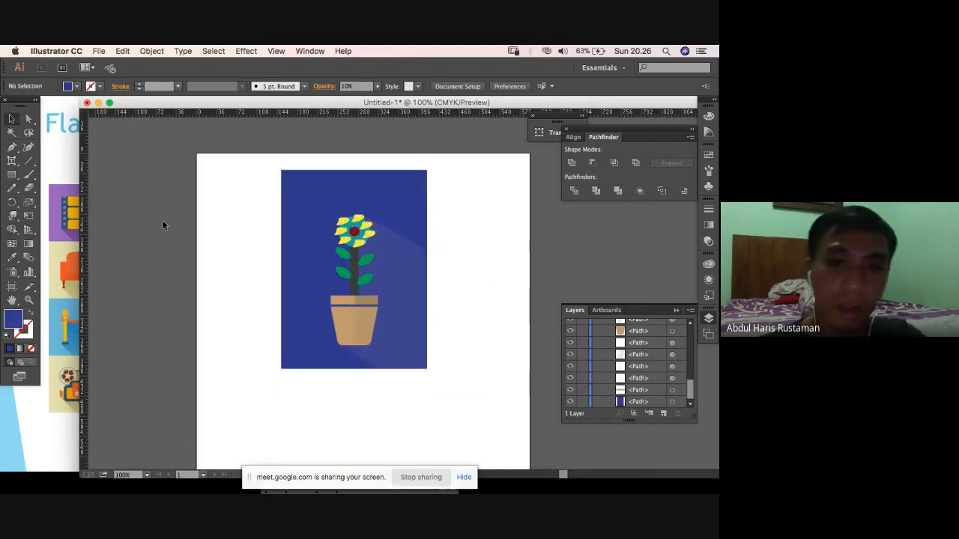
Duplicate the blue background rectangle in place and enlarge the copy slightly about its centre.
left_click(305, 212)
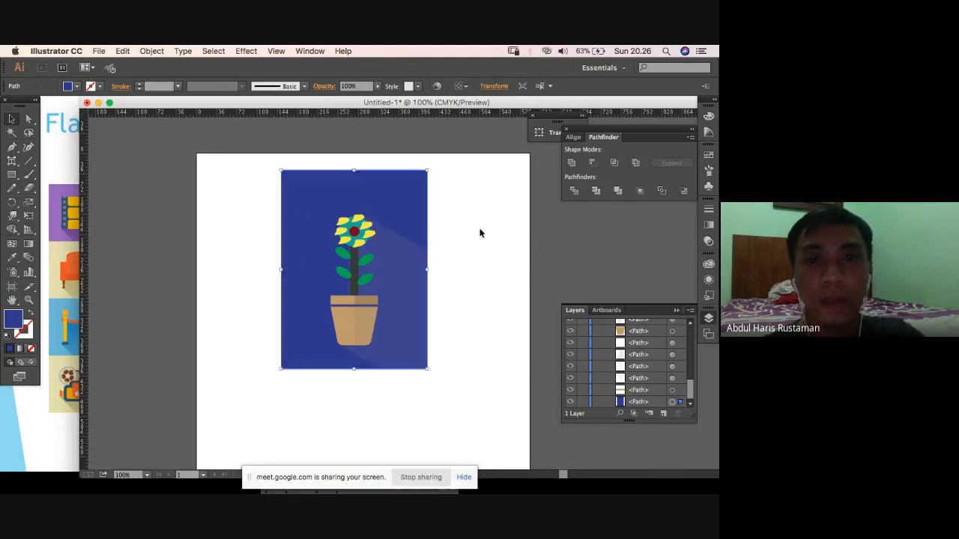
left_click(480, 231)
left_click(397, 191)
key("super+c")
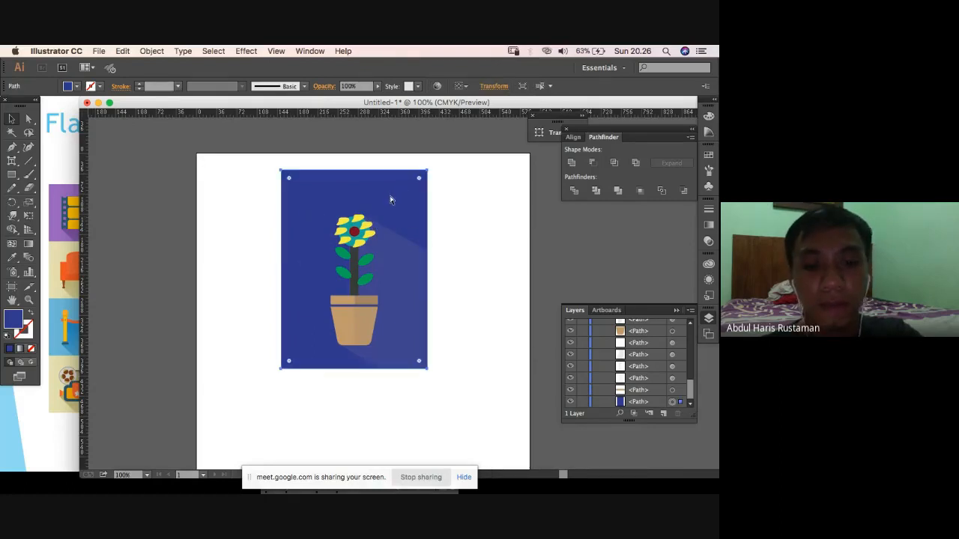
key("super+f")
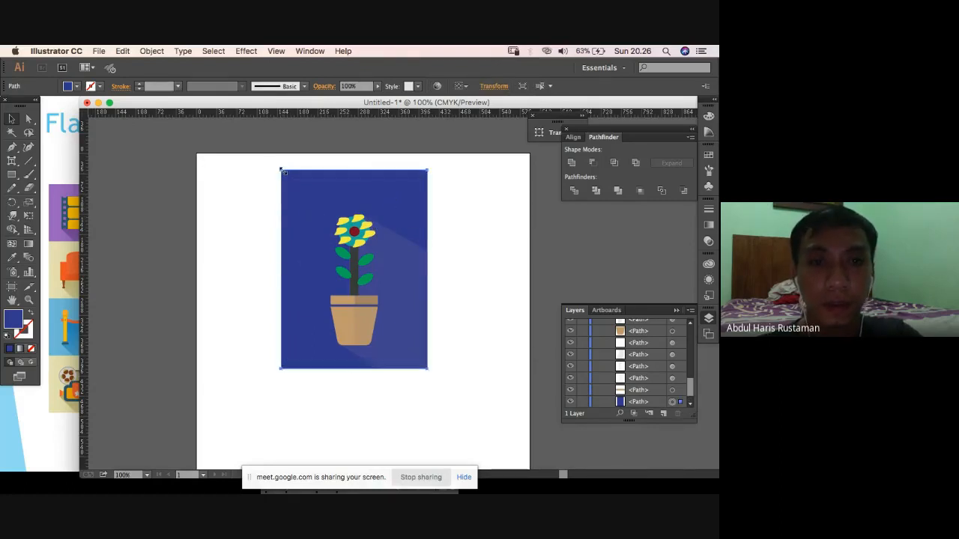
left_click_drag(282, 171, 274, 163)
Fill the enlarged rectangle with green and send it to the back as a frame around the blue background.
left_click(75, 86)
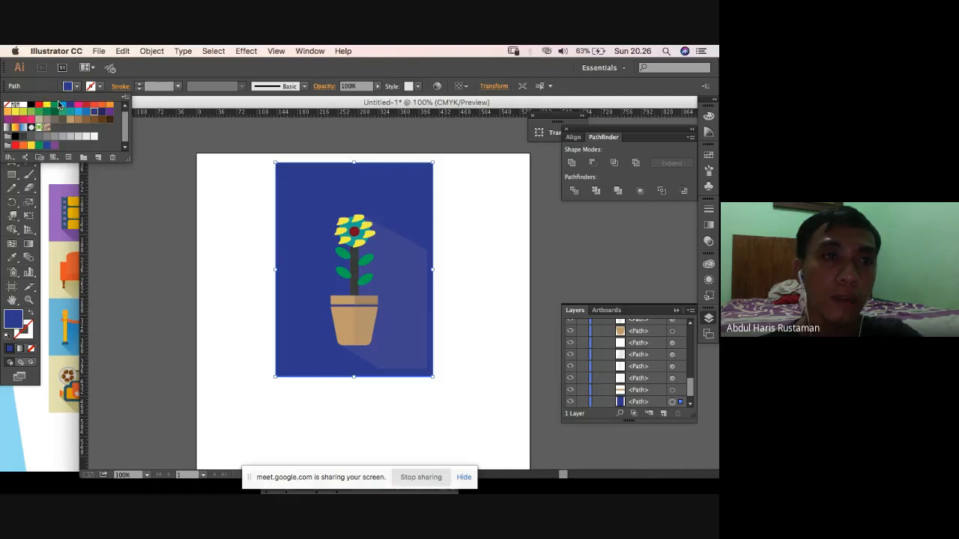
left_click(68, 112)
left_click(207, 217)
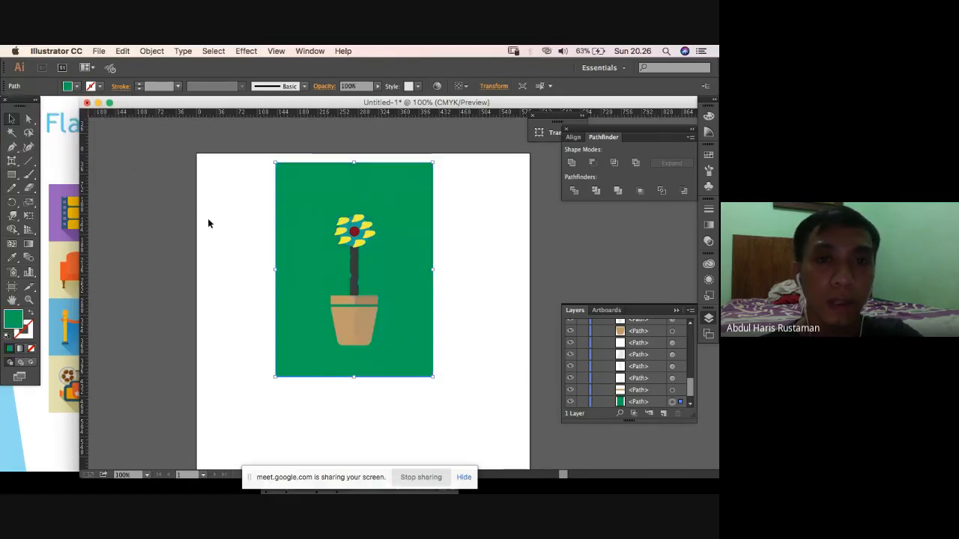
left_click(264, 209)
left_click(325, 215)
key("super+shift+bracketleft")
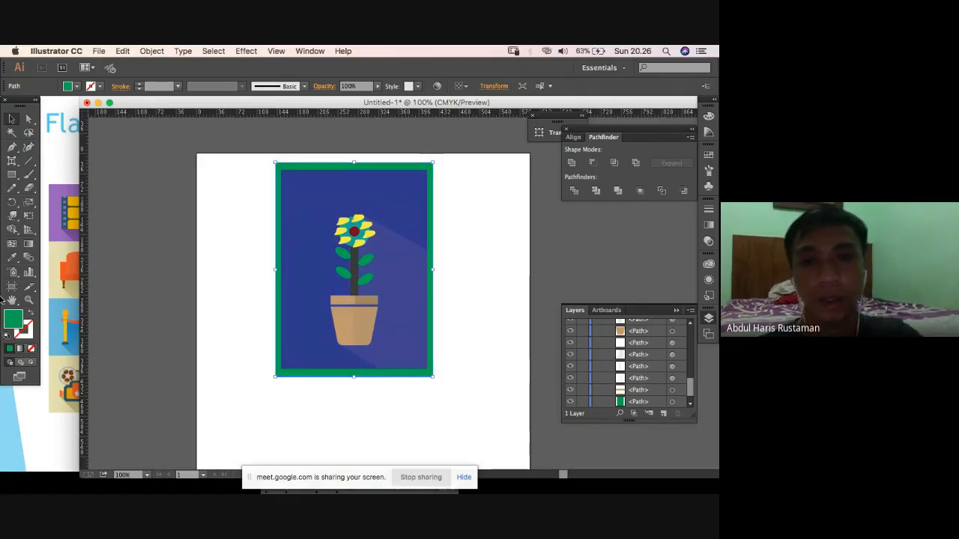
left_click(236, 213)
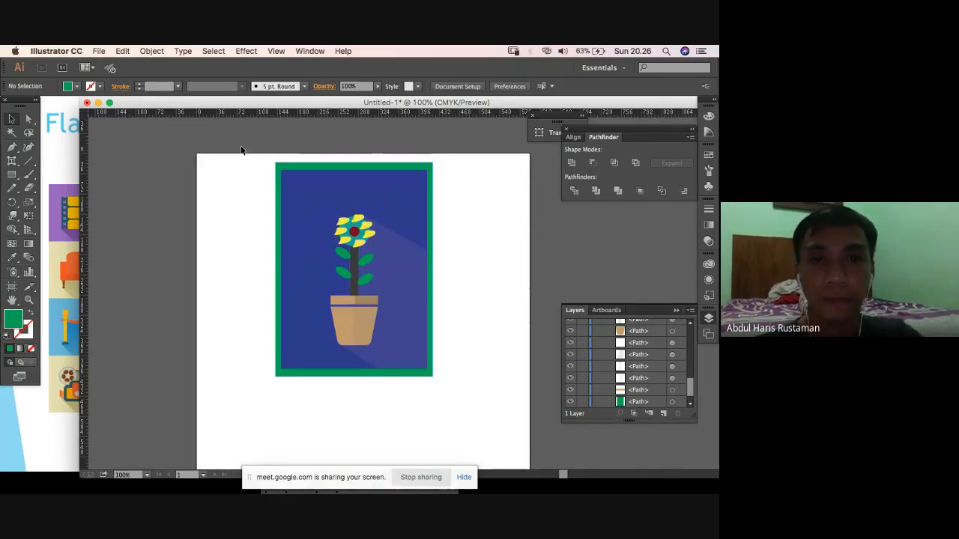
Select the whole framed flower illustration and move it down to the middle of the artboard.
left_click_drag(248, 153, 458, 421)
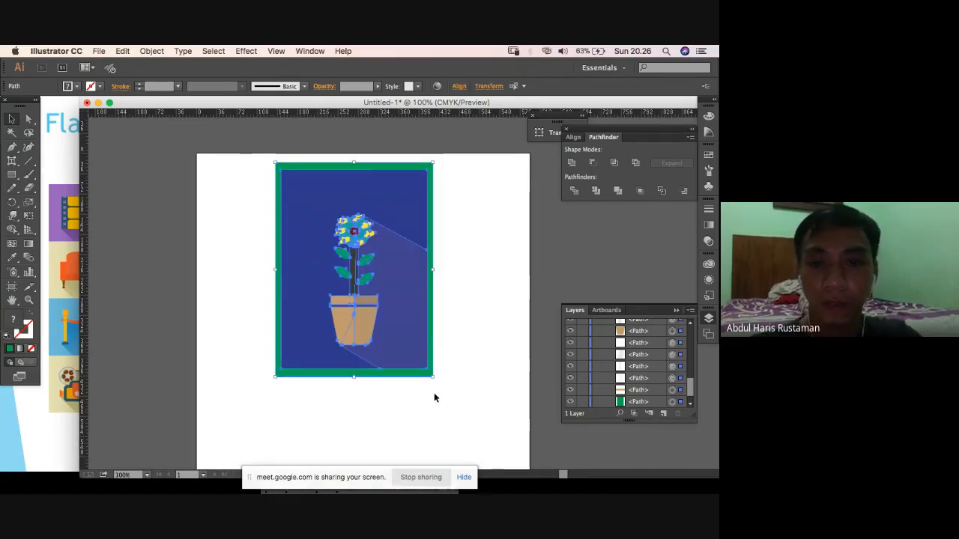
key("super+minus")
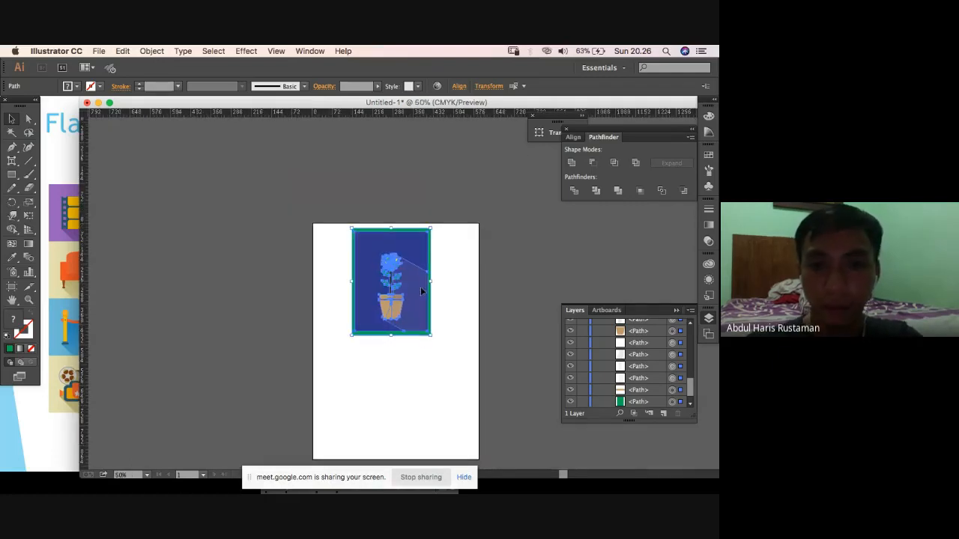
left_click_drag(421, 310, 420, 340)
left_click(466, 339)
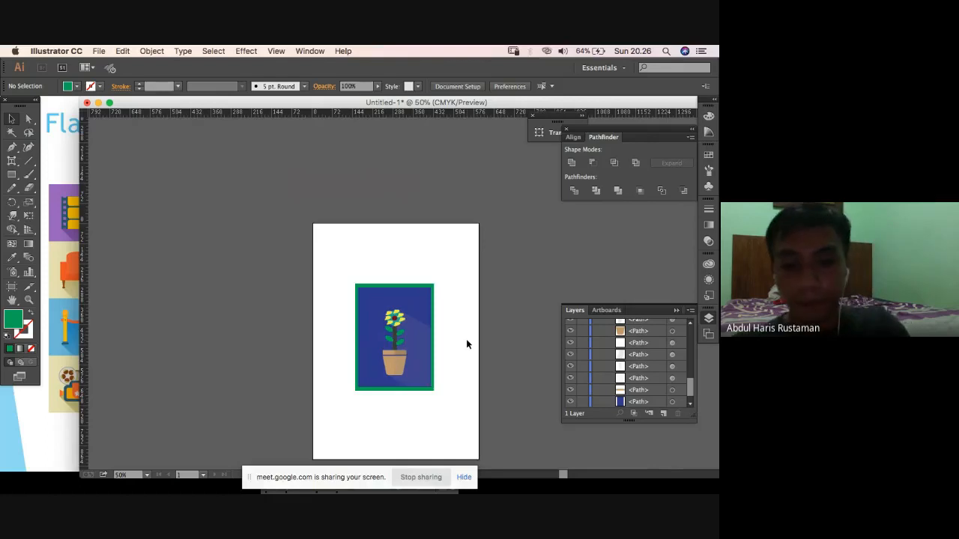
key("super+equal")
key("super+equal")
key("super+minus")
key("super+minus")
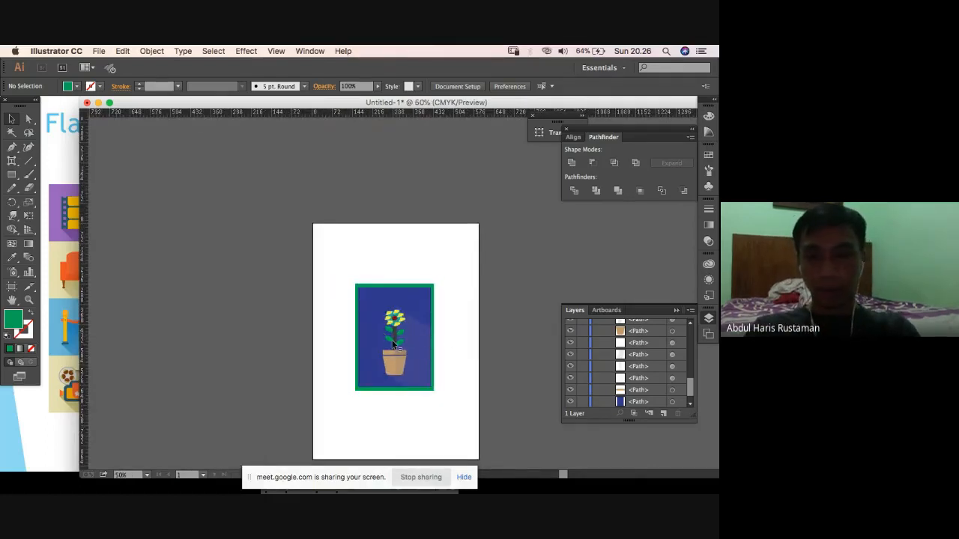
left_click(388, 361)
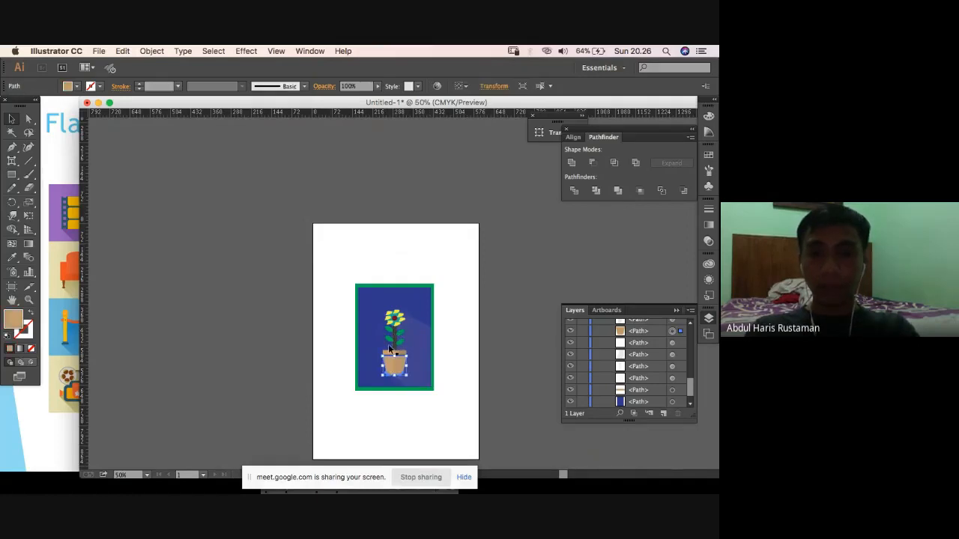
left_click(324, 294)
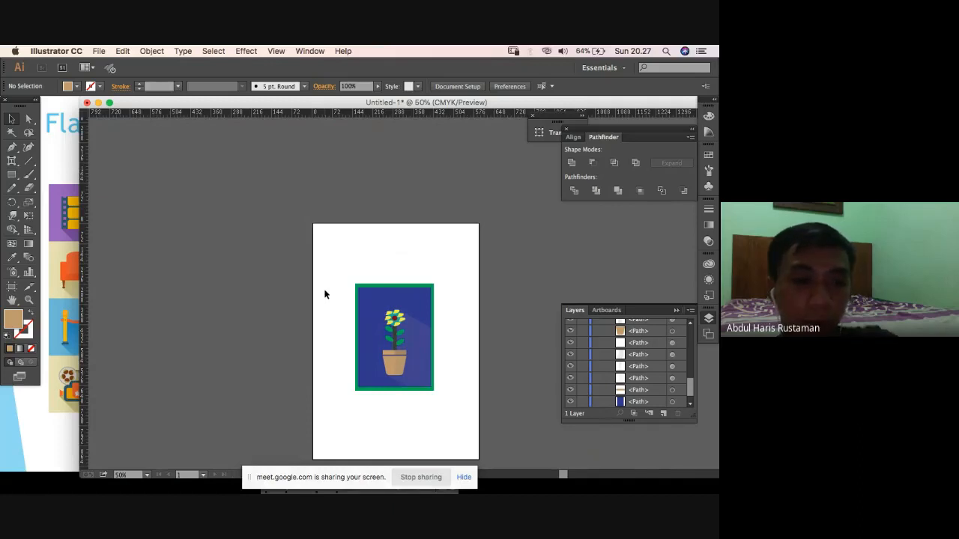
Switch to the presentation with the "Flat Design?" slide.
key("super+Tab")
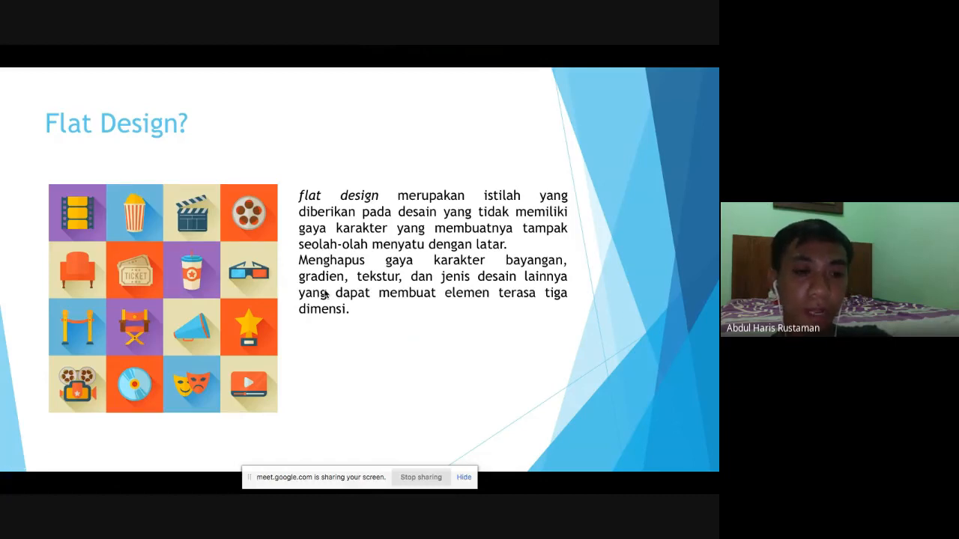
key("super+Tab")
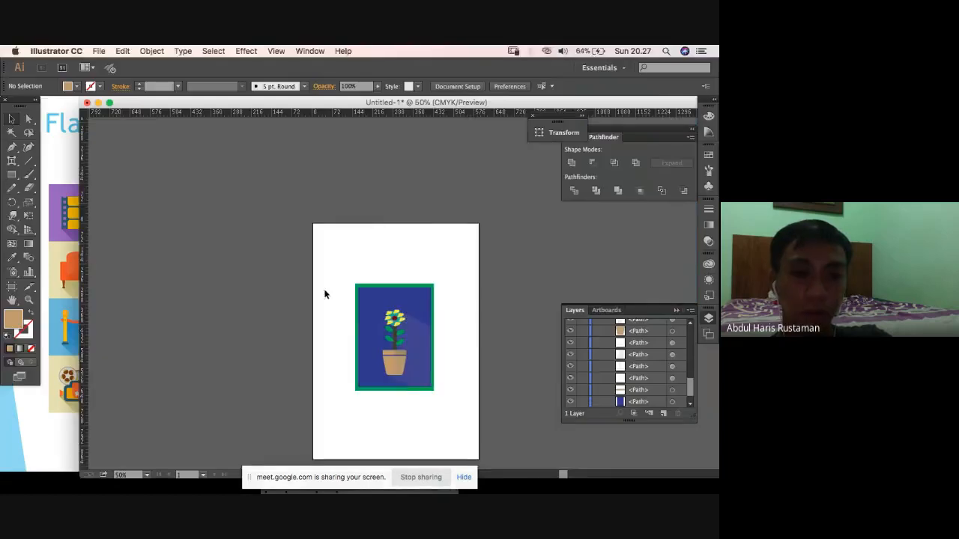
key("super+Tab")
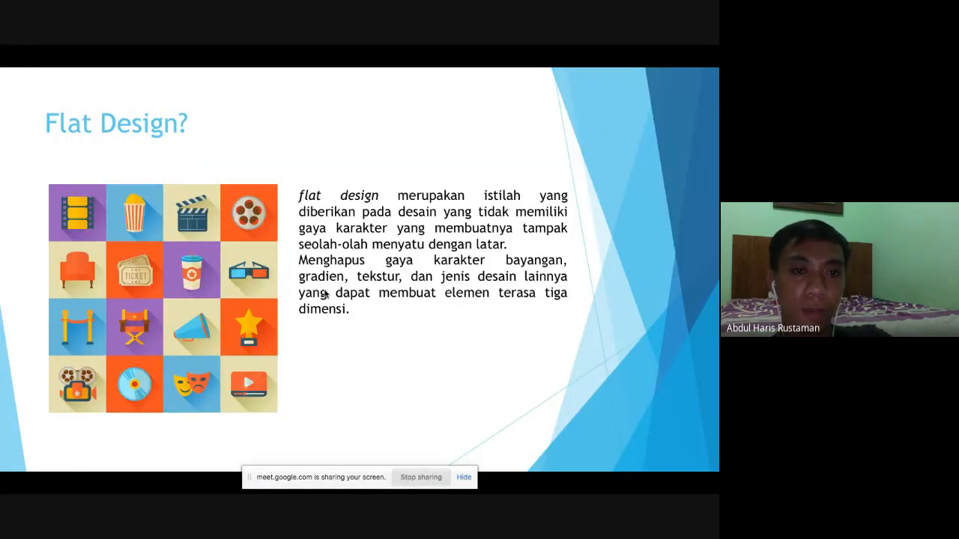
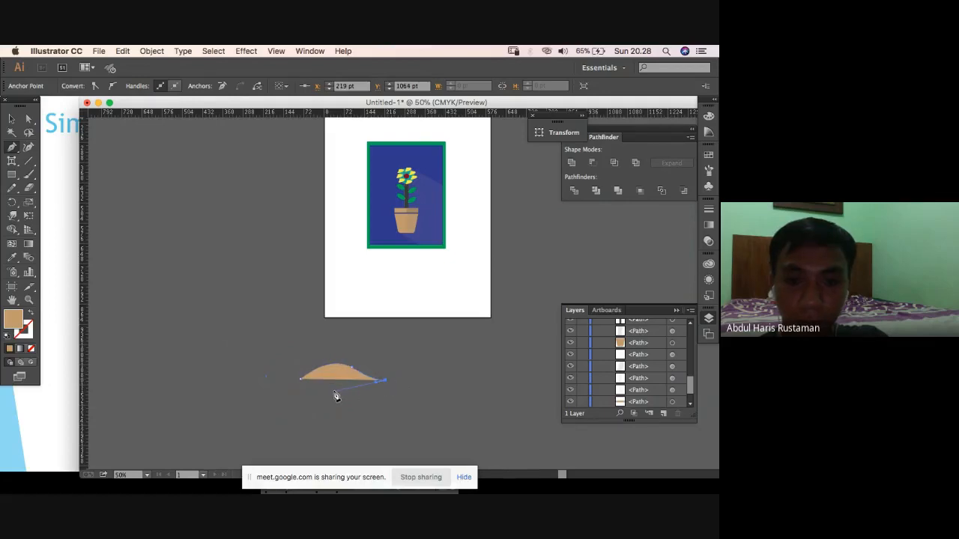
Close the tan eye-shaped path below the artboard with a curved lower edge using the Pen tool.
left_click_drag(322, 388, 280, 381)
left_click(11, 119)
left_click(370, 314)
left_click(359, 387)
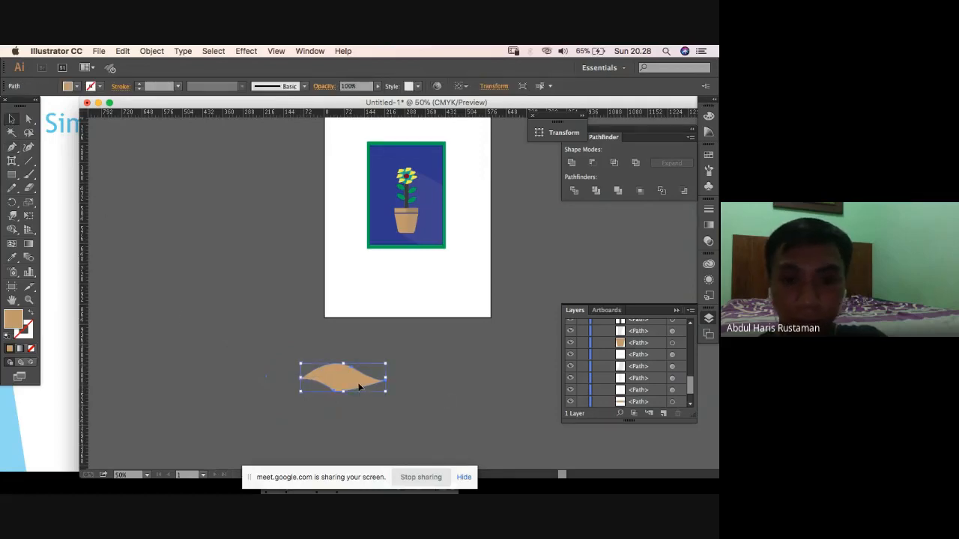
left_click(356, 362)
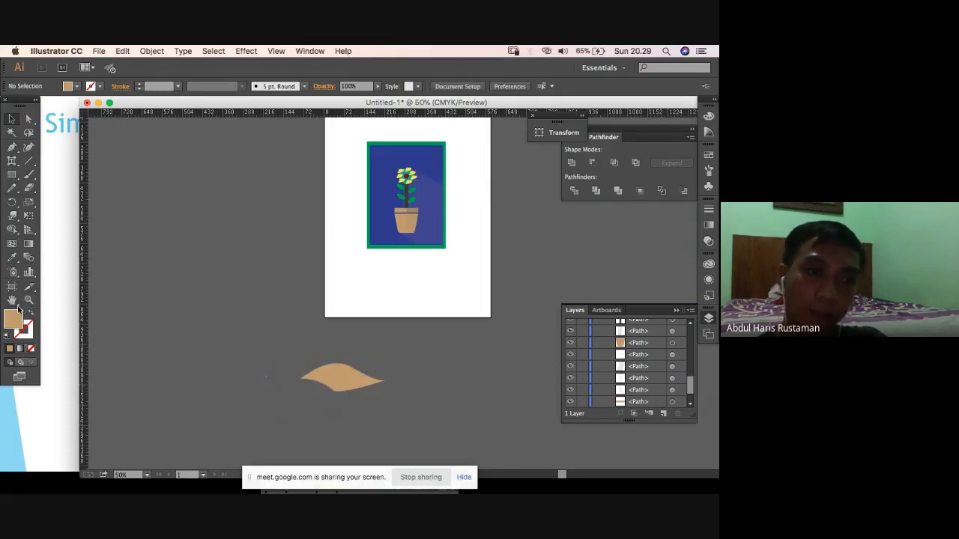
Draw a small ellipse in the middle of the tan eye shape and fill it with black.
left_click(21, 174)
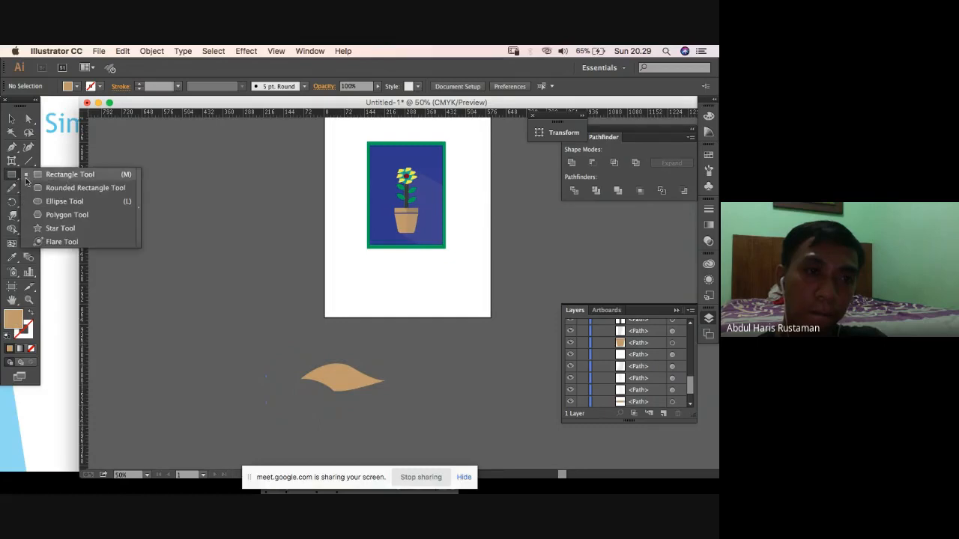
left_click(64, 201)
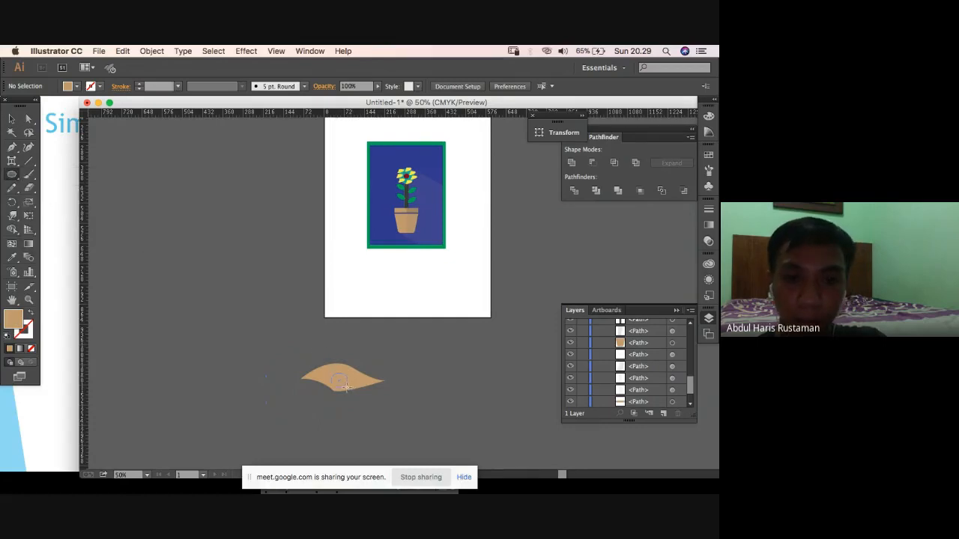
left_click_drag(331, 373, 346, 385)
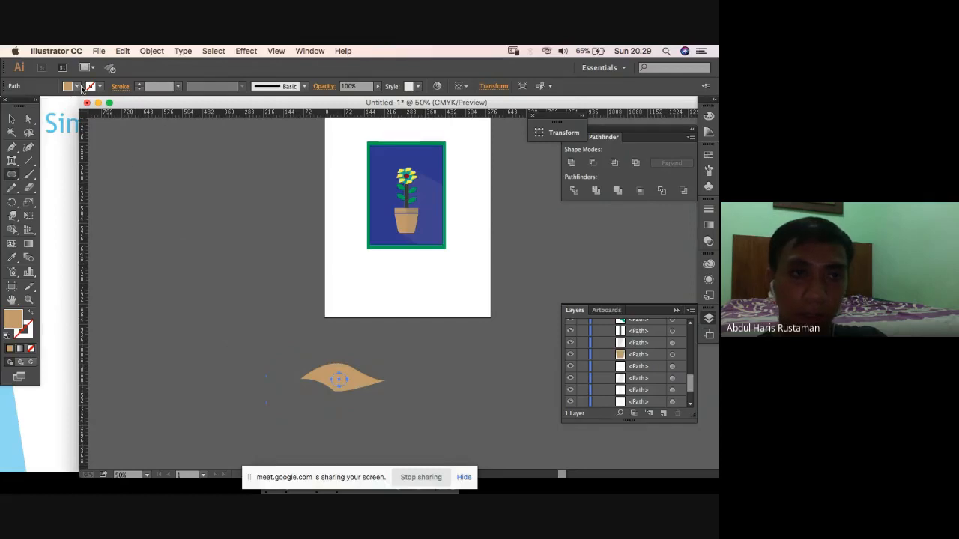
left_click(75, 86)
left_click(31, 104)
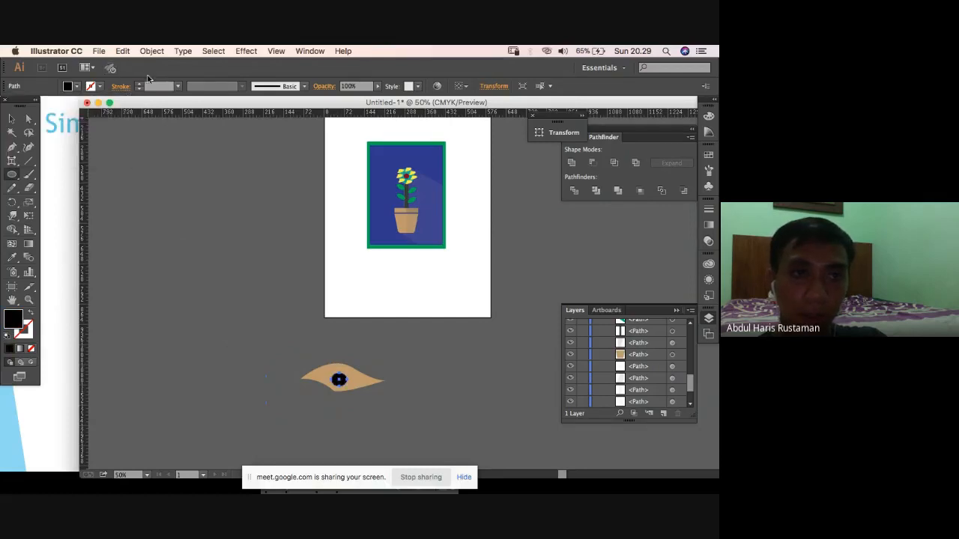
Shrink the black ellipse about its centre into a smaller pupil inside the eye shape.
key("super+equal")
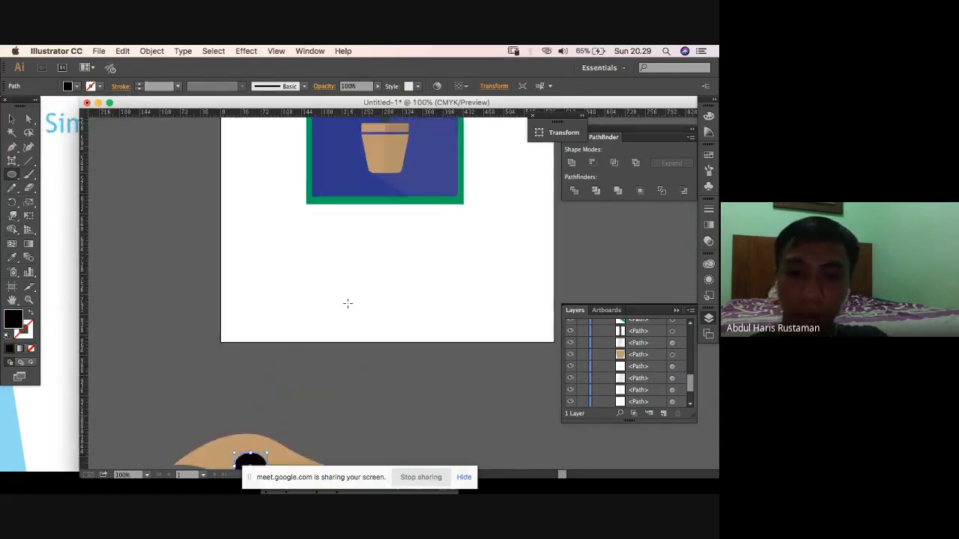
scroll(348, 304, "down", 5)
scroll(348, 303, "left", 3)
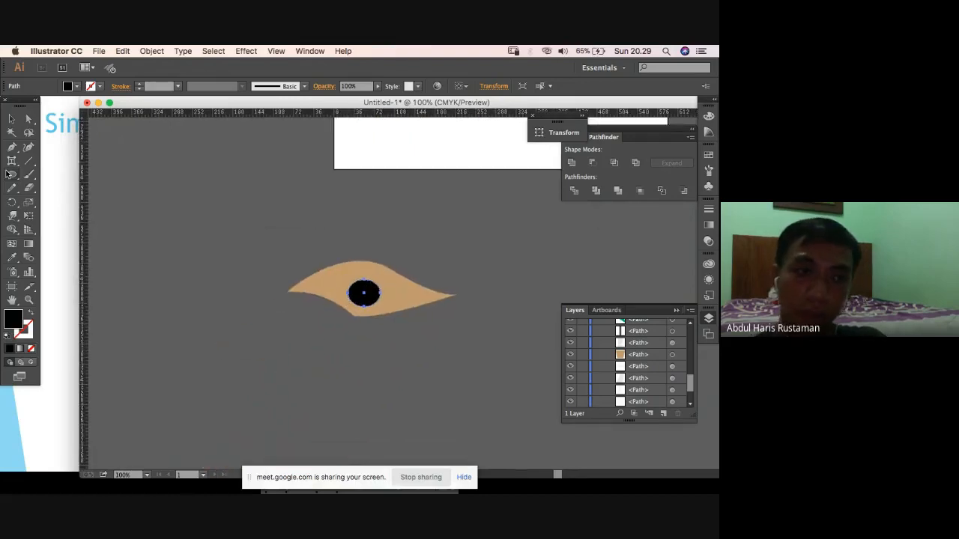
left_click(11, 119)
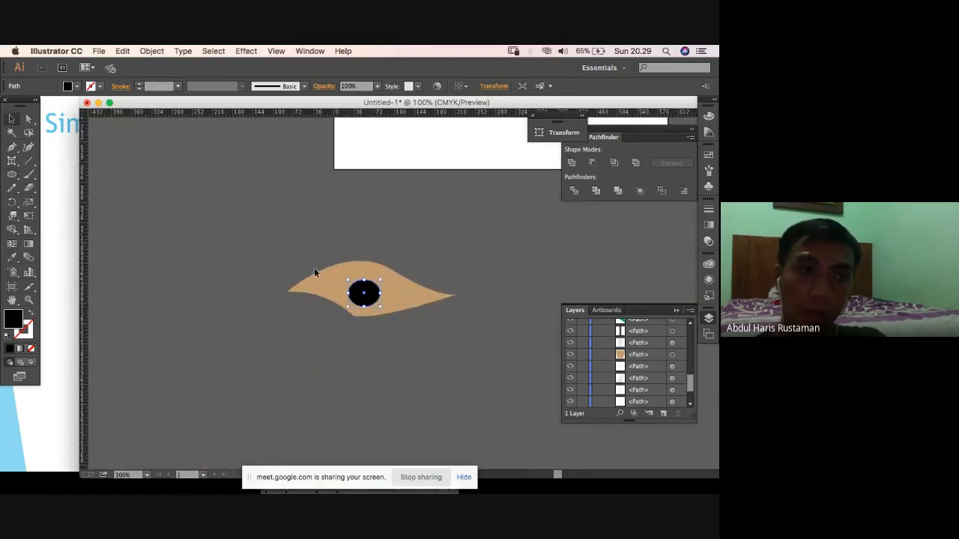
left_click_drag(348, 279, 355, 285)
left_click(383, 239)
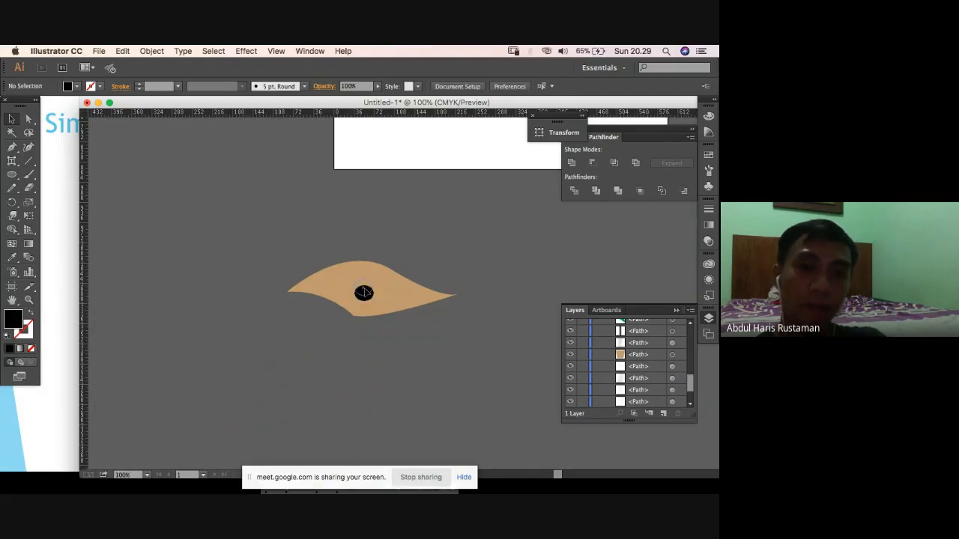
Enlarge a copy of the black pupil about its centre until it overlaps the eye shape's upper and lower edges, and fill it with white.
left_click(364, 294)
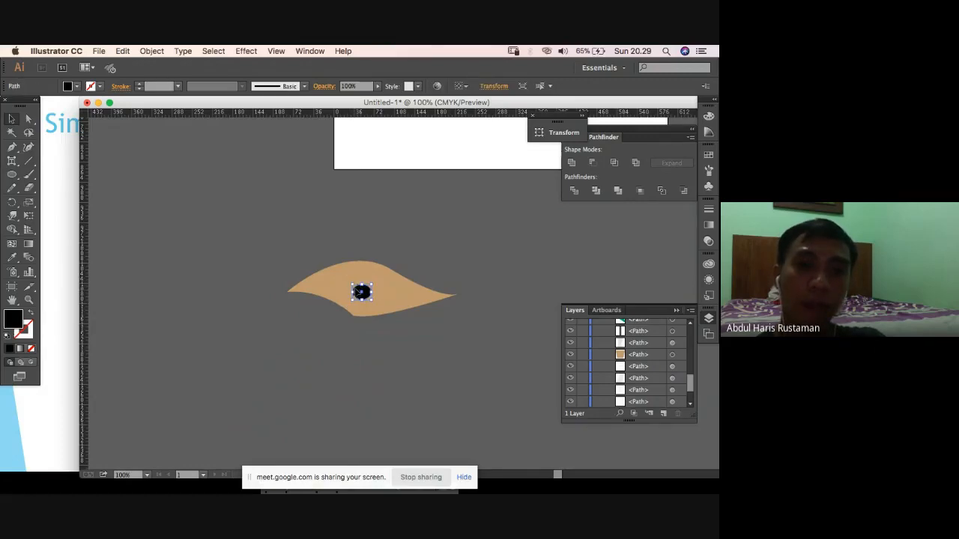
left_click_drag(356, 289, 315, 256)
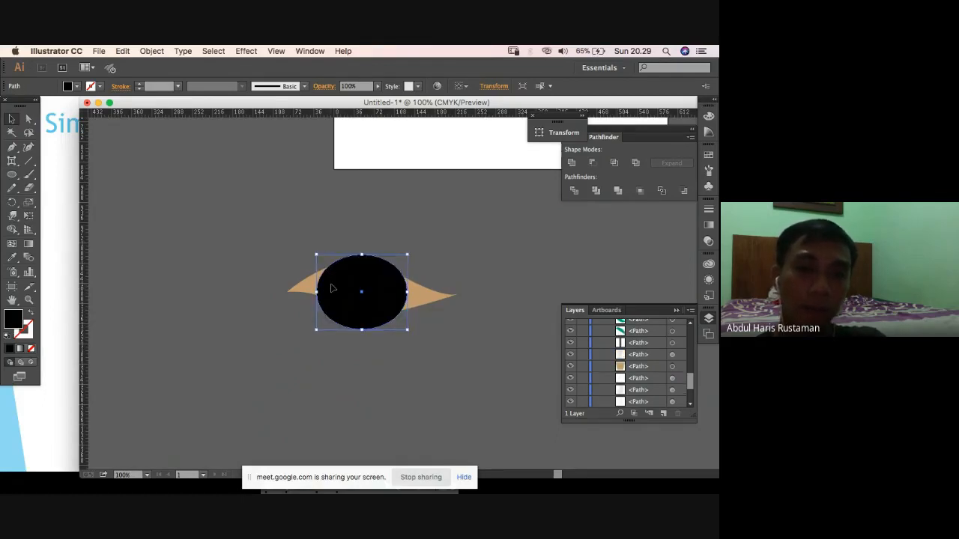
left_click(76, 87)
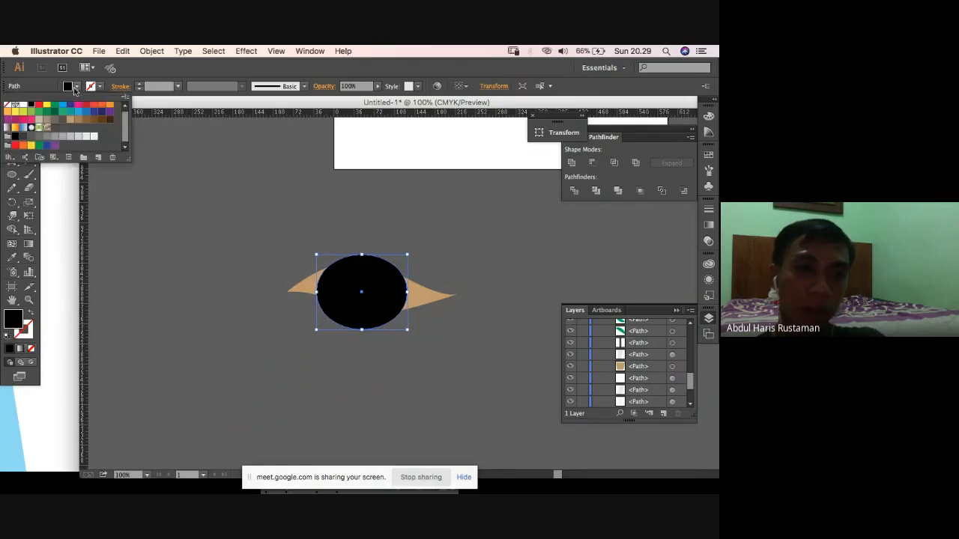
left_click(22, 106)
left_click(197, 180)
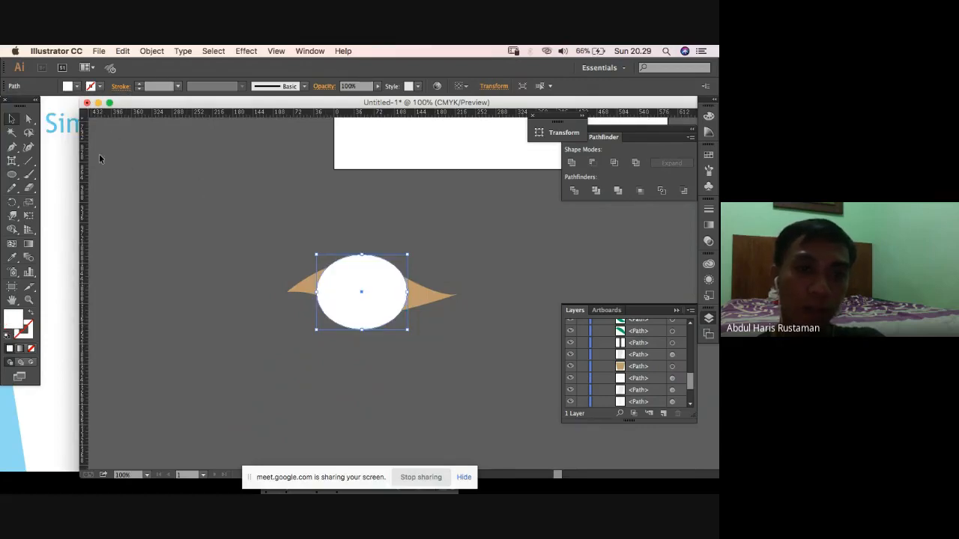
Arrange the white ellipse behind the black pupil and in front of the tan eye shape.
key("super+bracketleft")
key("super+bracketleft")
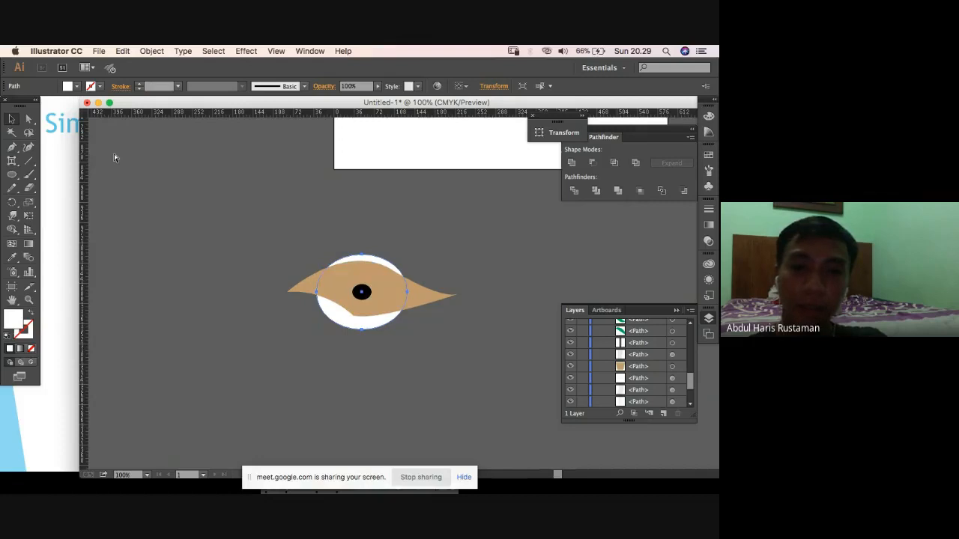
key("super+equal")
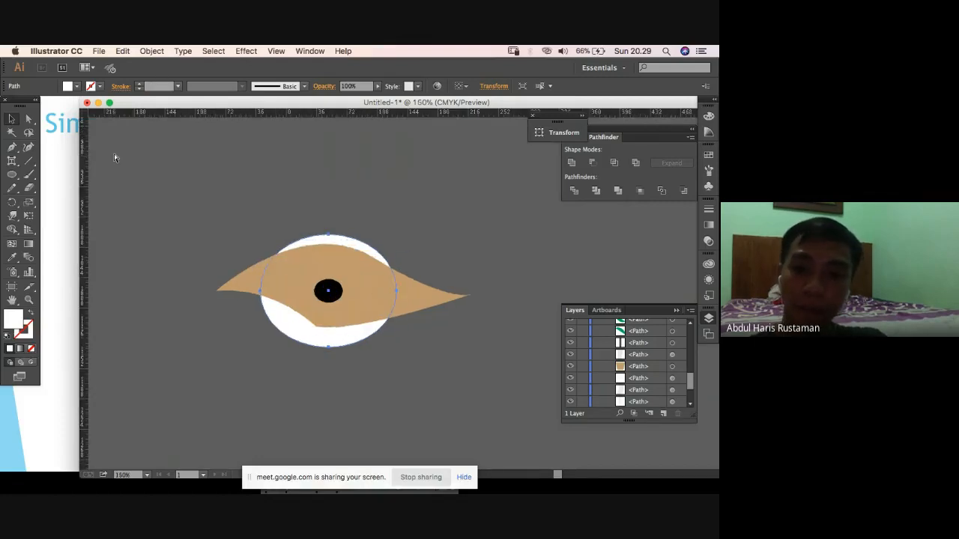
key("super+bracketright")
Split off the white ellipse's overhangs above and below the tan eye shape with the Shape Builder tool.
left_click_drag(168, 228, 414, 388)
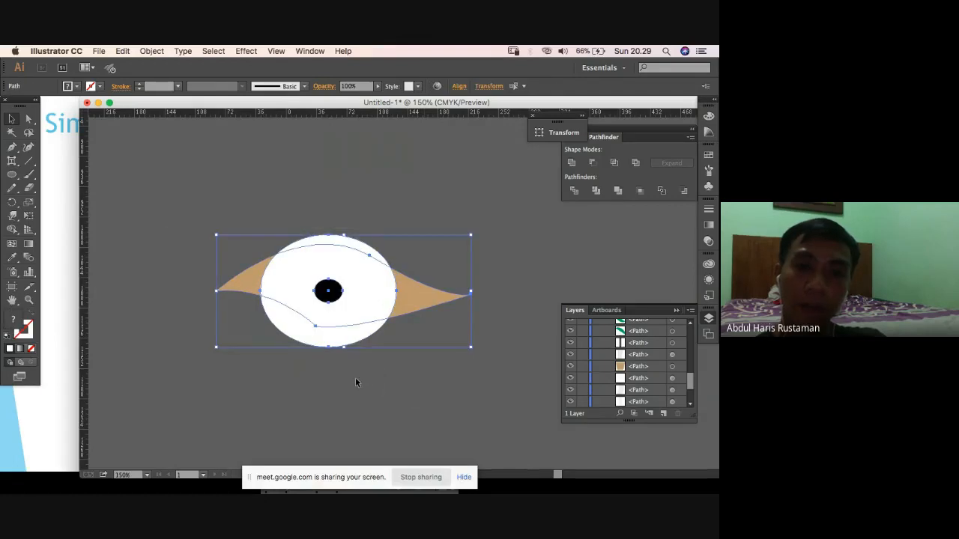
left_click(347, 387)
left_click(308, 274)
left_click_drag(194, 210, 432, 394)
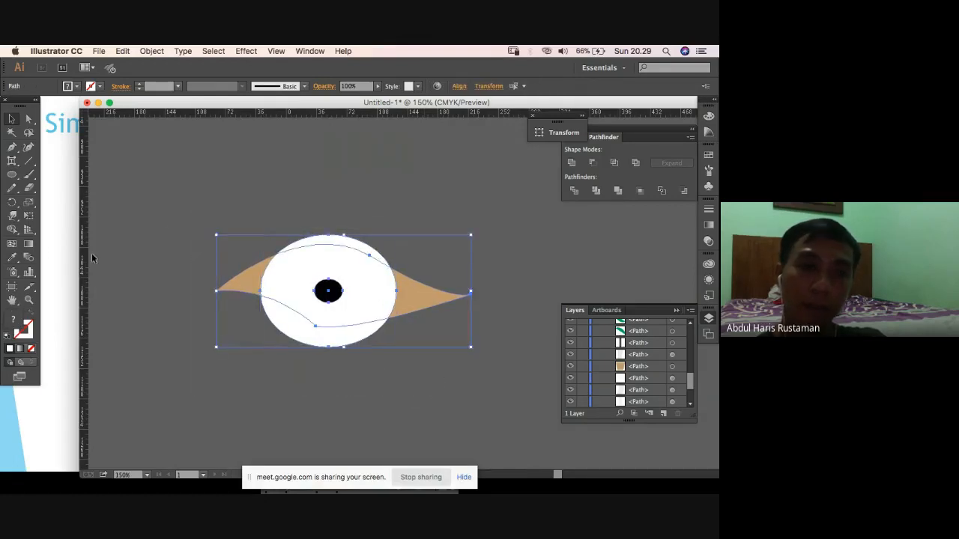
left_click_drag(11, 233, 49, 231)
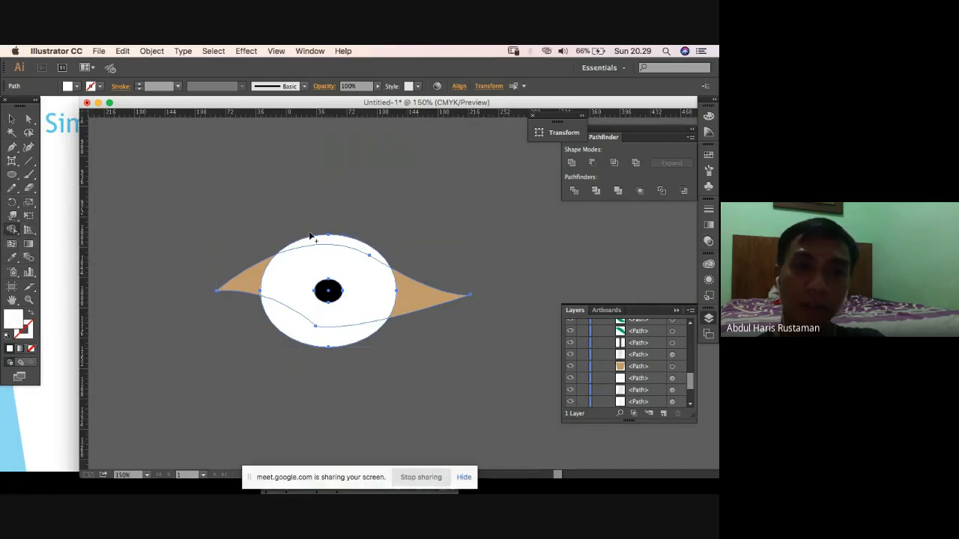
left_click(339, 241)
left_click(286, 311)
Delete the white pieces that stick out below and above the tan eye shape.
left_click(12, 119)
left_click(150, 212)
left_click(278, 322)
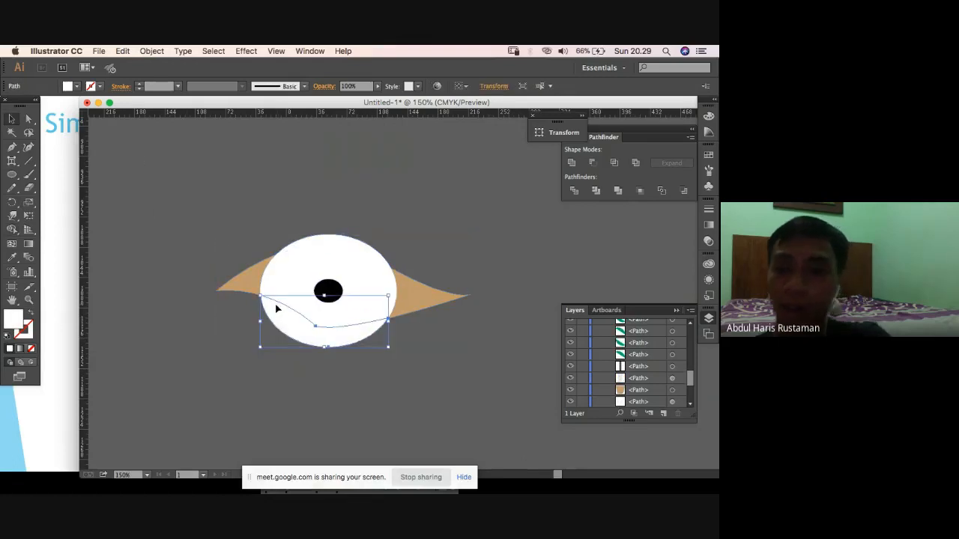
key("Delete")
left_click(323, 240)
key("Delete")
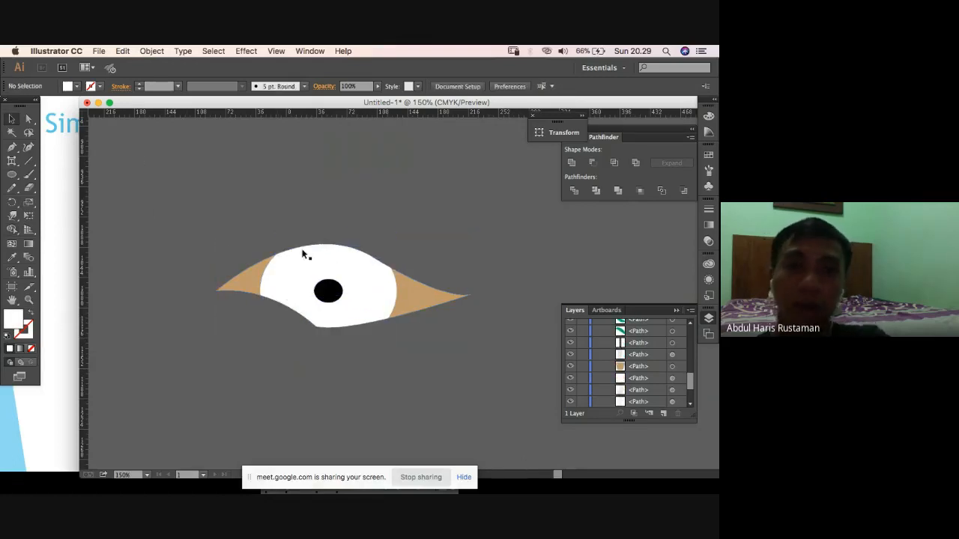
Duplicate the trimmed white eyeball in place and enlarge the copy slightly about its centre.
left_click(301, 260)
left_click(272, 240)
left_click(282, 278)
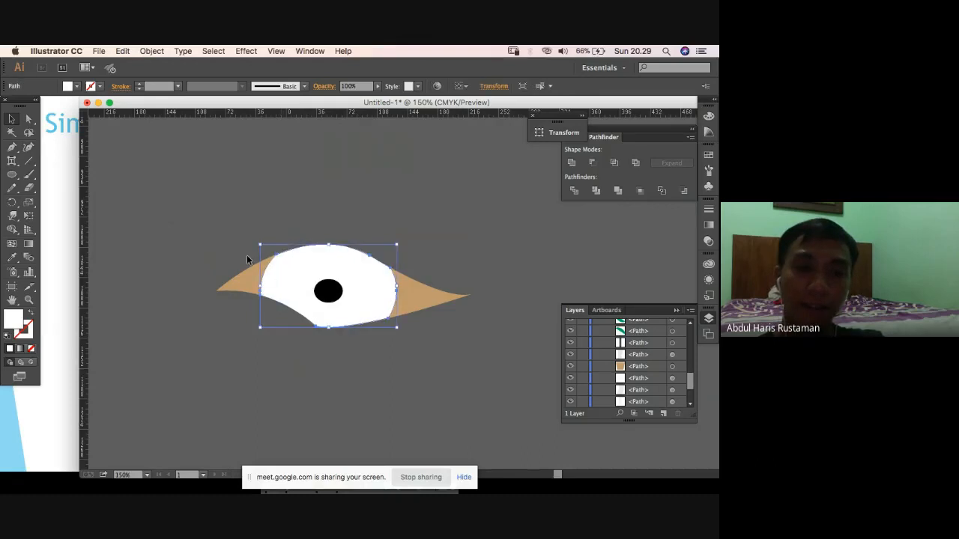
left_click(233, 236)
left_click(270, 277)
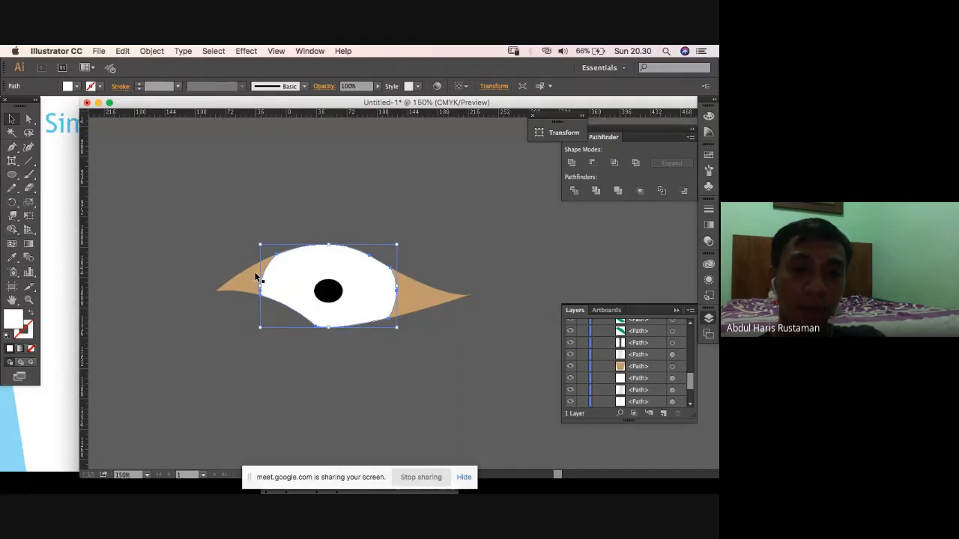
key("a")
key("super+c")
key("super+f")
key("a")
key("v")
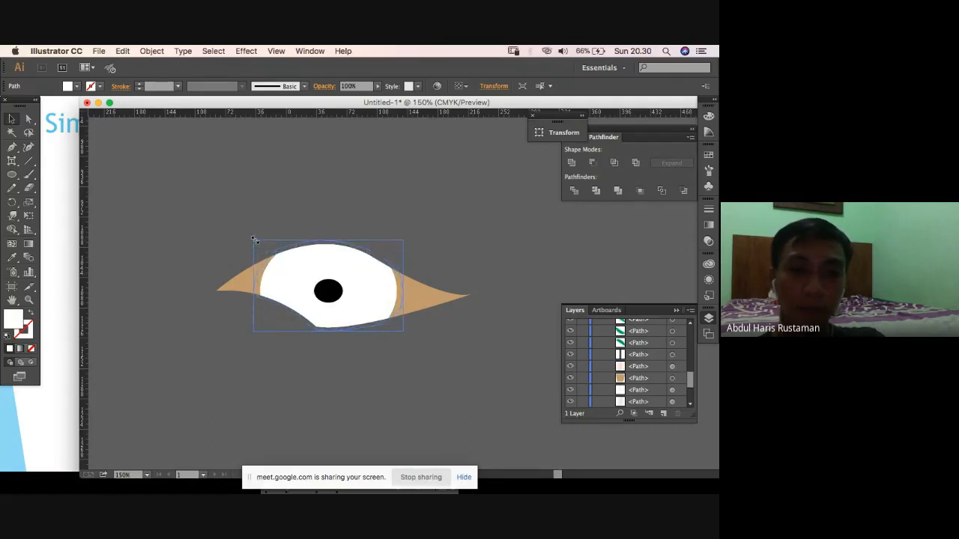
left_click_drag(254, 238, 251, 240)
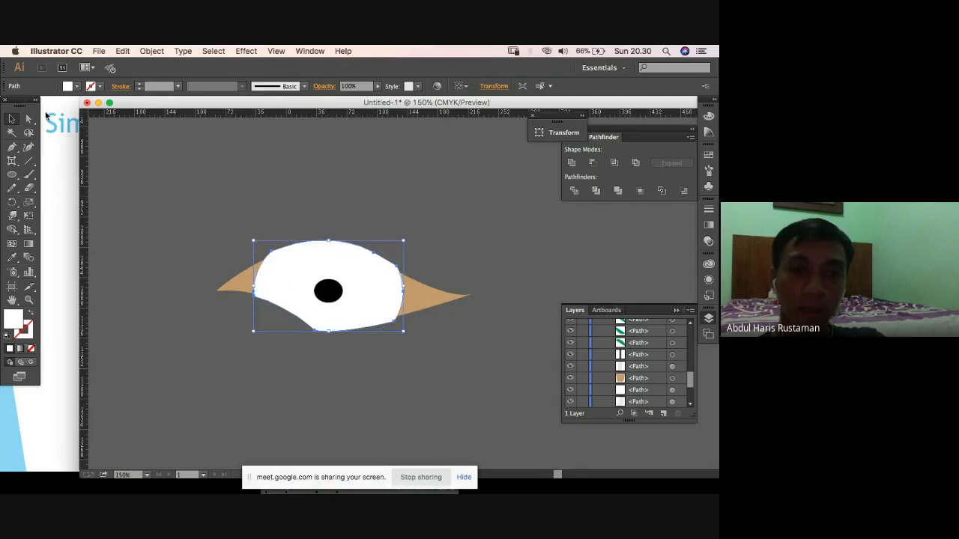
Fill the enlarged eyeball copy with dark brown and send it behind the white eyeball.
left_click(75, 86)
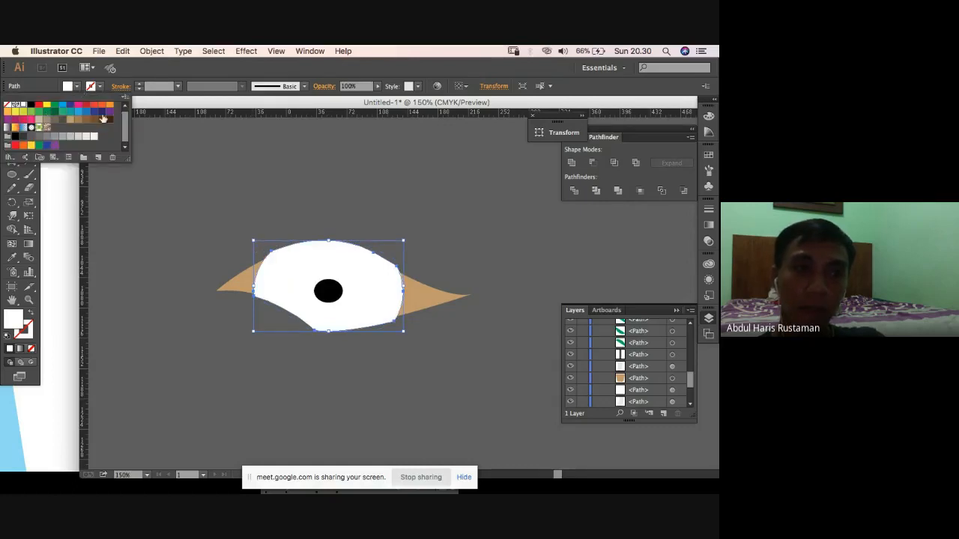
left_click(101, 121)
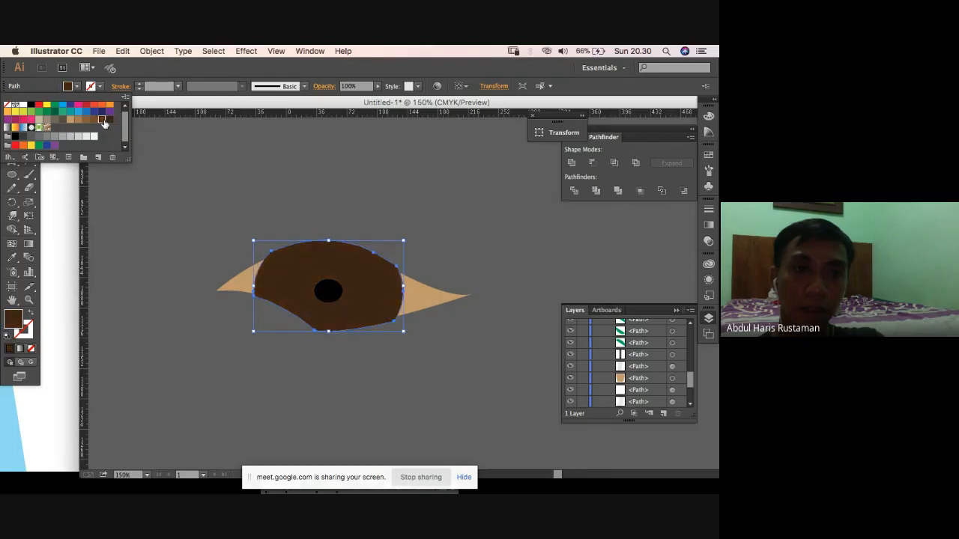
left_click(131, 120)
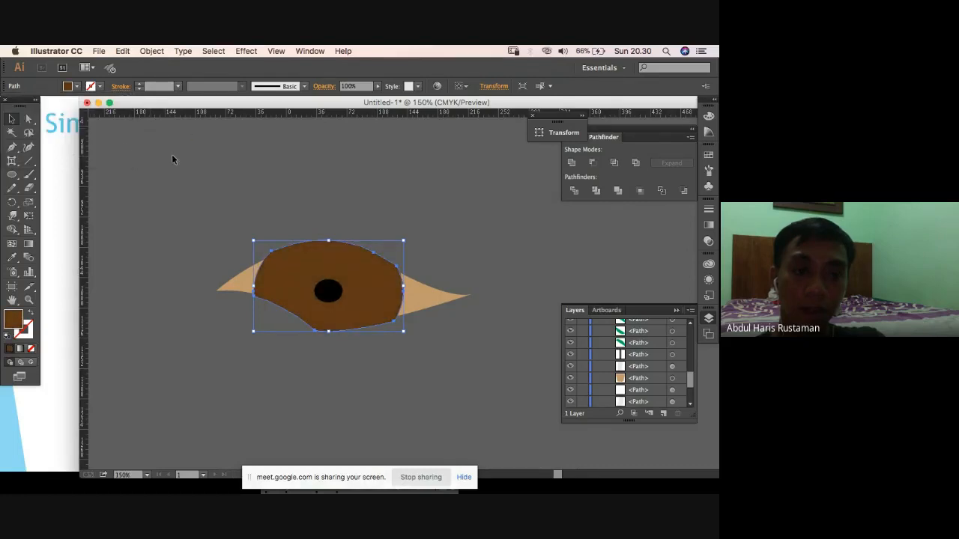
key("super+[")
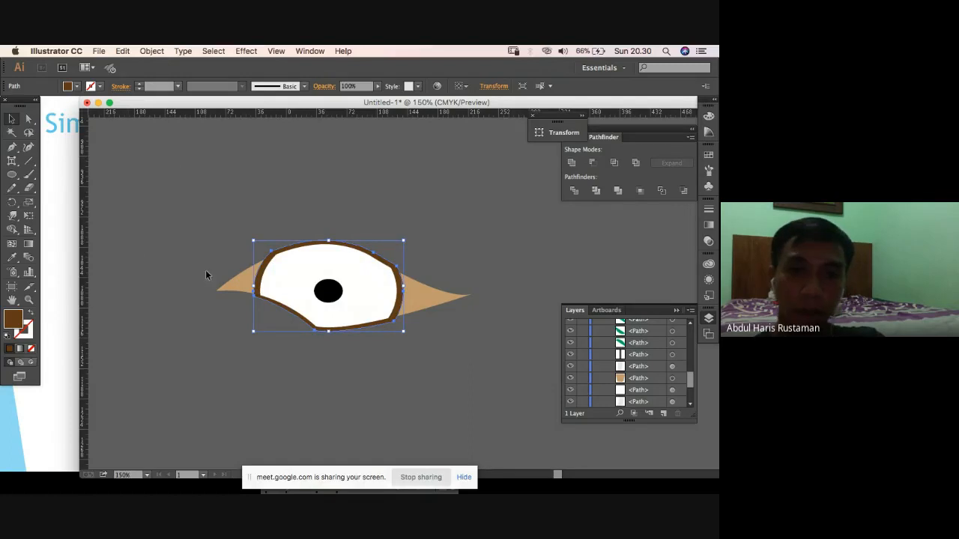
Split off the brown rim's parts outside the tan eye shape with the Shape Builder tool.
left_click(203, 272)
key("super+a")
key("shift+m")
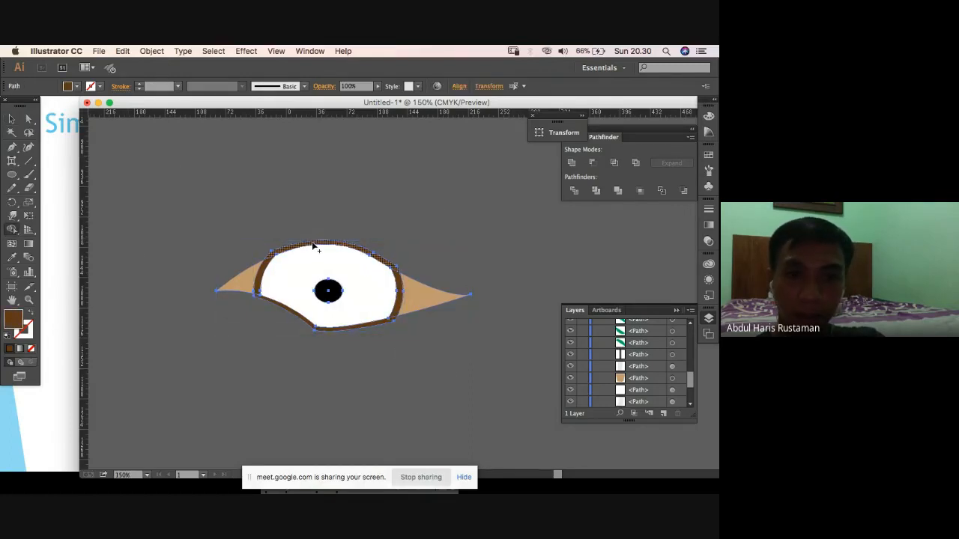
left_click_drag(315, 250, 336, 327)
Delete the brown rim pieces above and below the eye, keeping only the two side arcs.
left_click(11, 119)
left_click(150, 146)
left_click(328, 245)
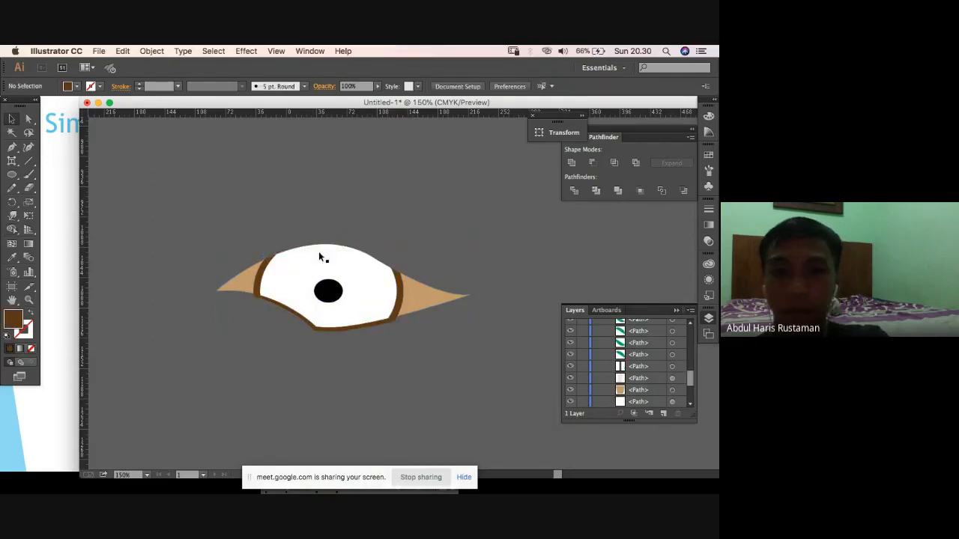
left_click(353, 326)
left_click(321, 331)
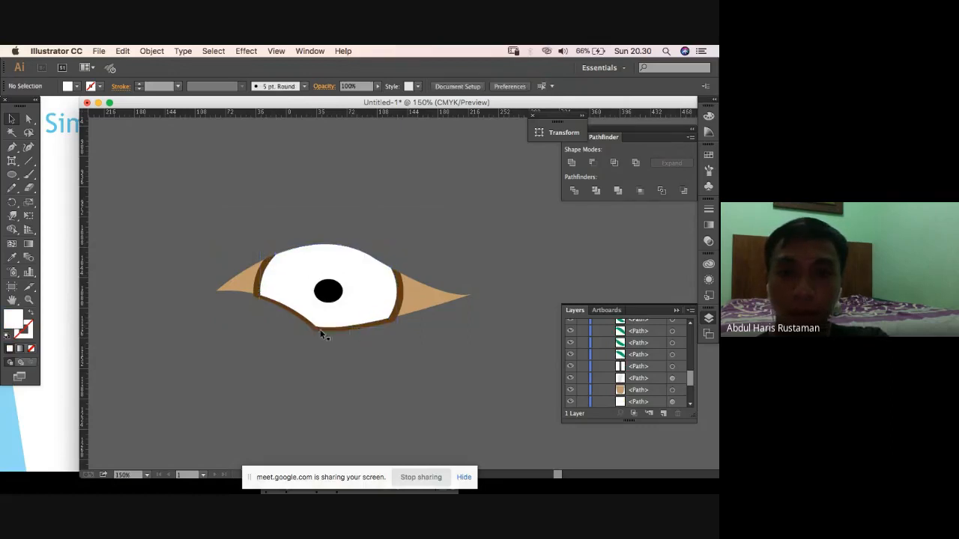
left_click(317, 328)
key("Delete")
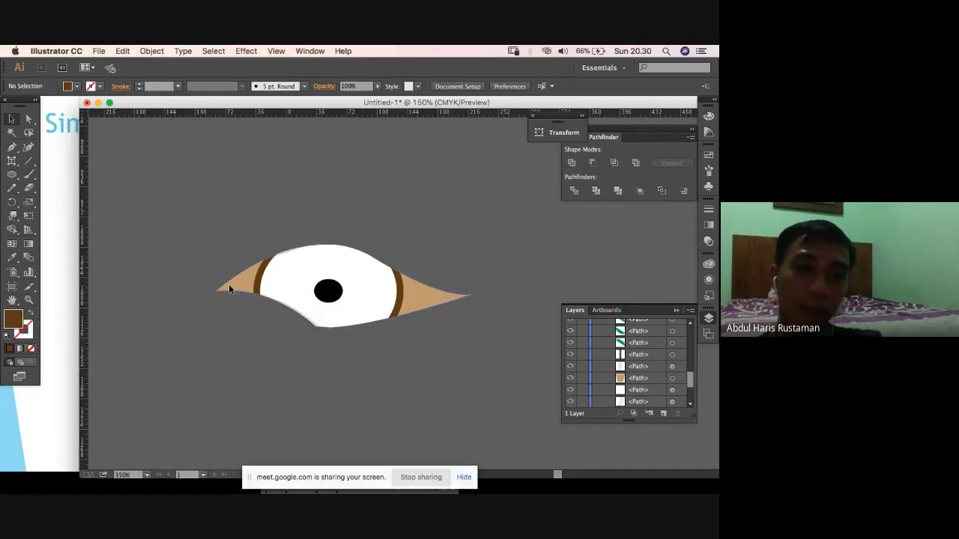
Duplicate the tan eye shape behind the original and shift the copy slightly upward.
left_click(227, 293)
key("super+z")
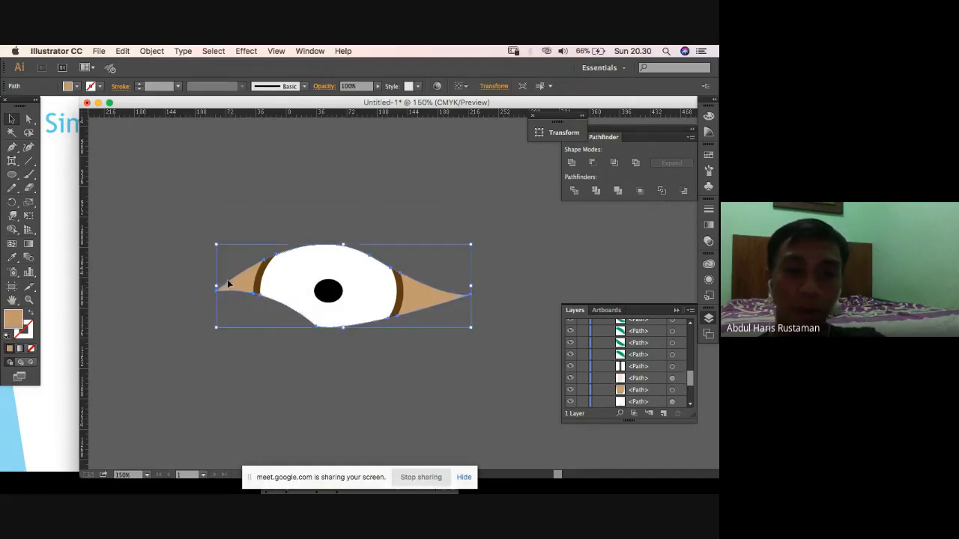
key("super")
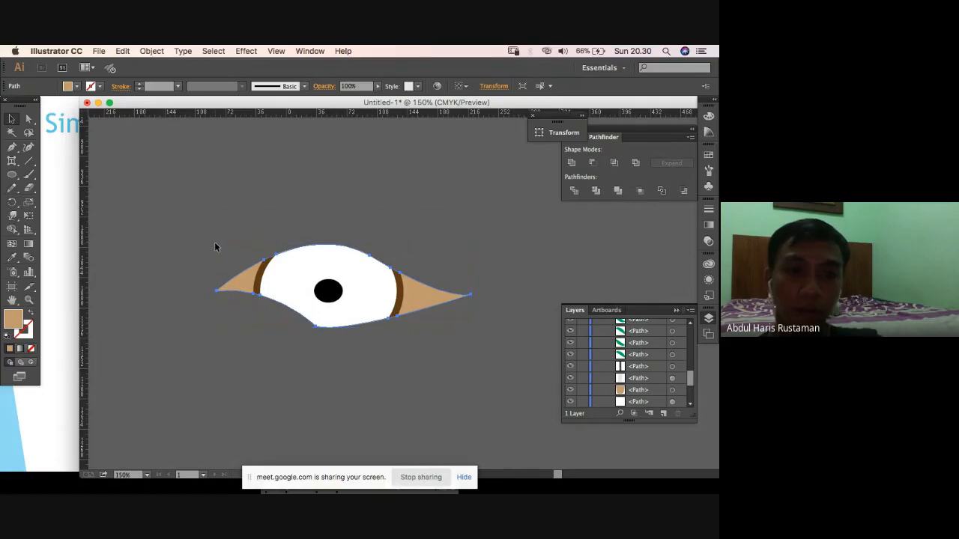
key("super+z")
key("super+z")
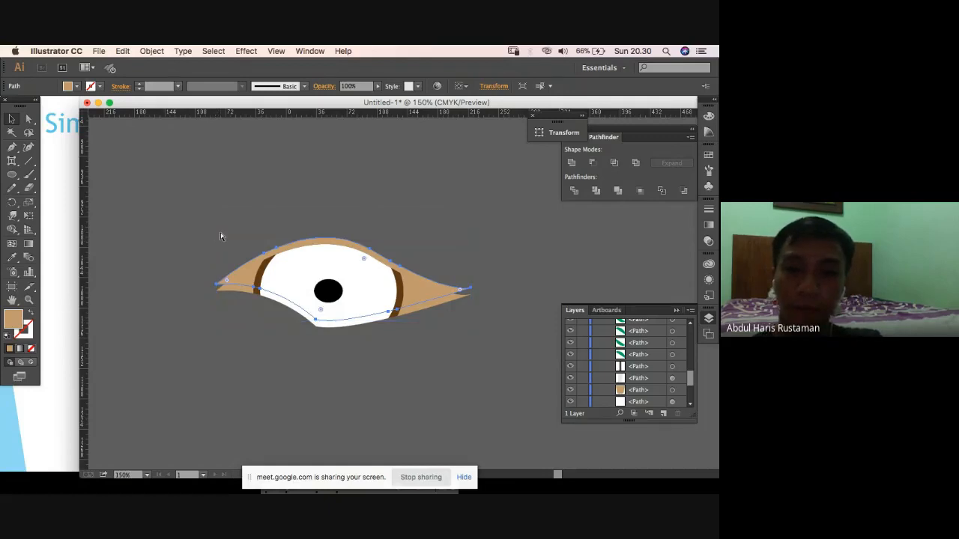
Fill the shifted eye-shape copy with black to form the upper eyelid line.
left_click(75, 86)
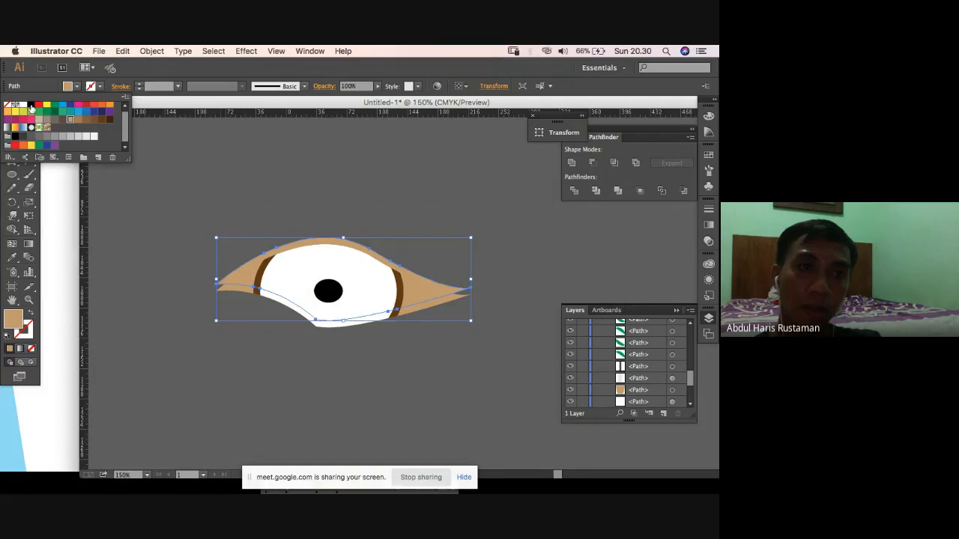
left_click(31, 106)
left_click(231, 176)
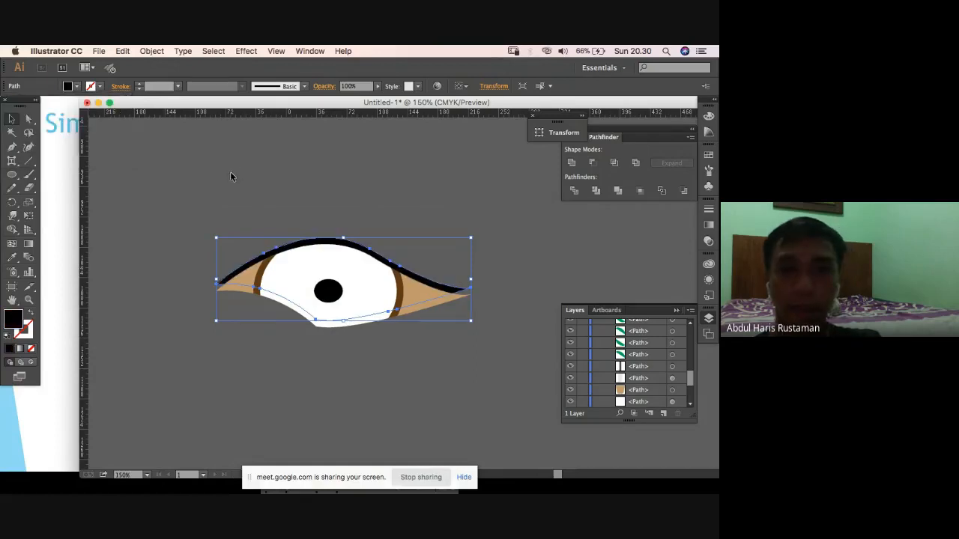
left_click(378, 211)
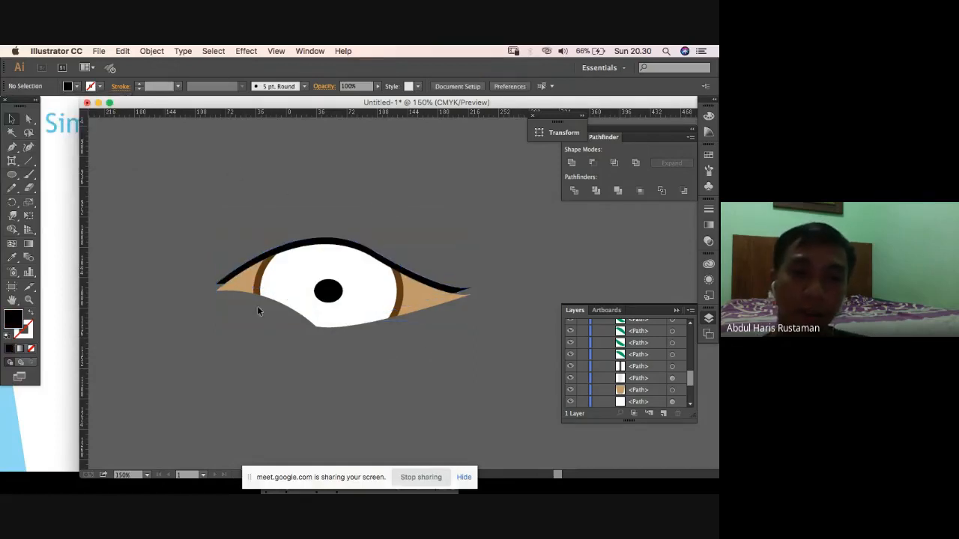
Move the black eyelid shape's left corner anchor down onto the tan eye's left tip.
left_click(222, 288)
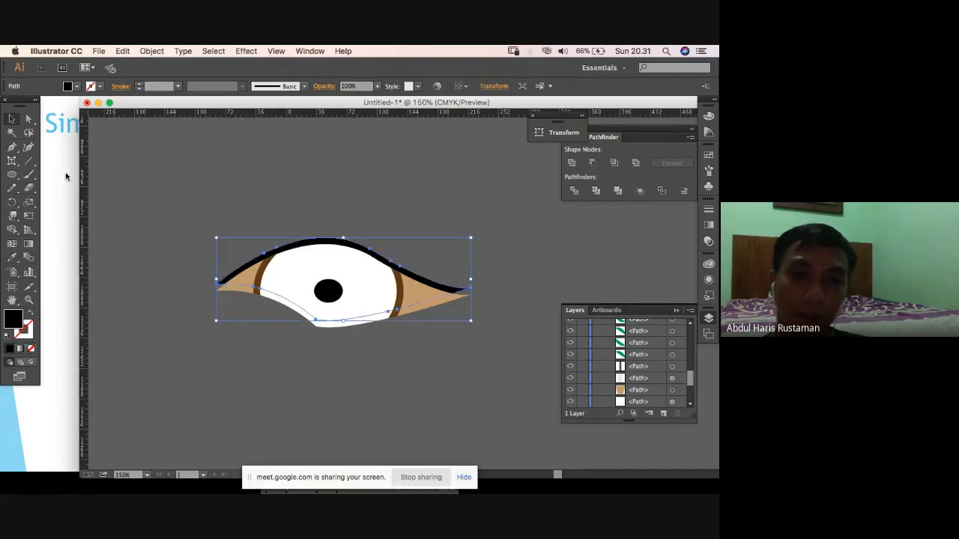
left_click(29, 120)
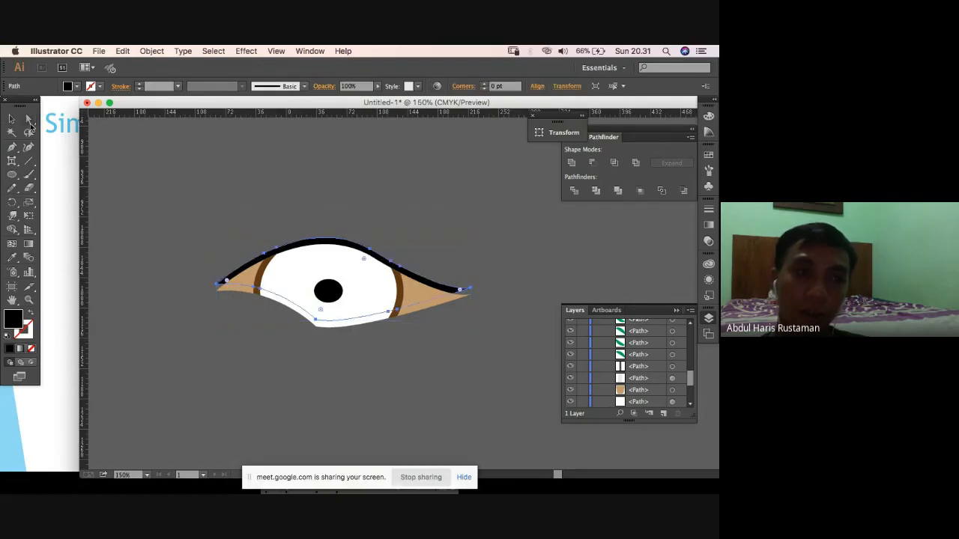
left_click(217, 286)
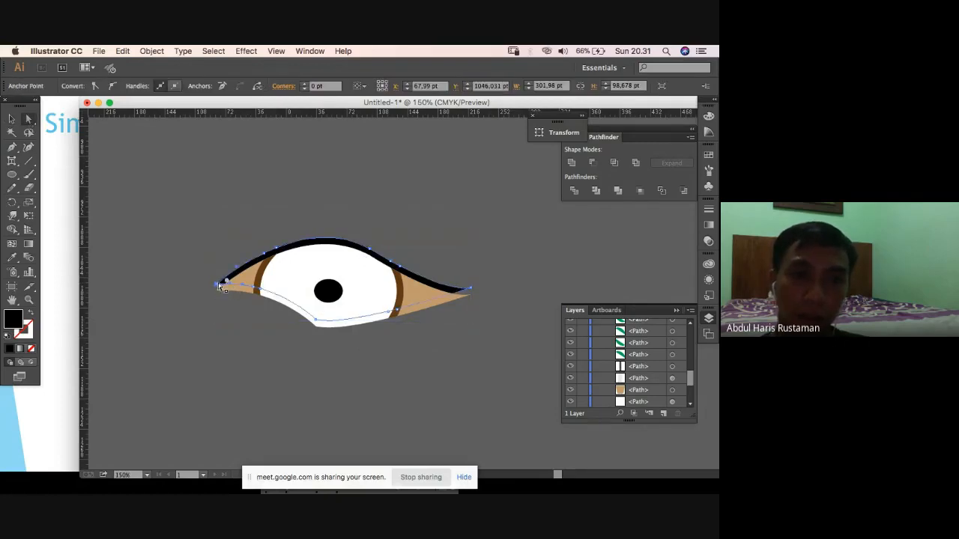
left_click(217, 287)
left_click_drag(217, 287, 217, 289)
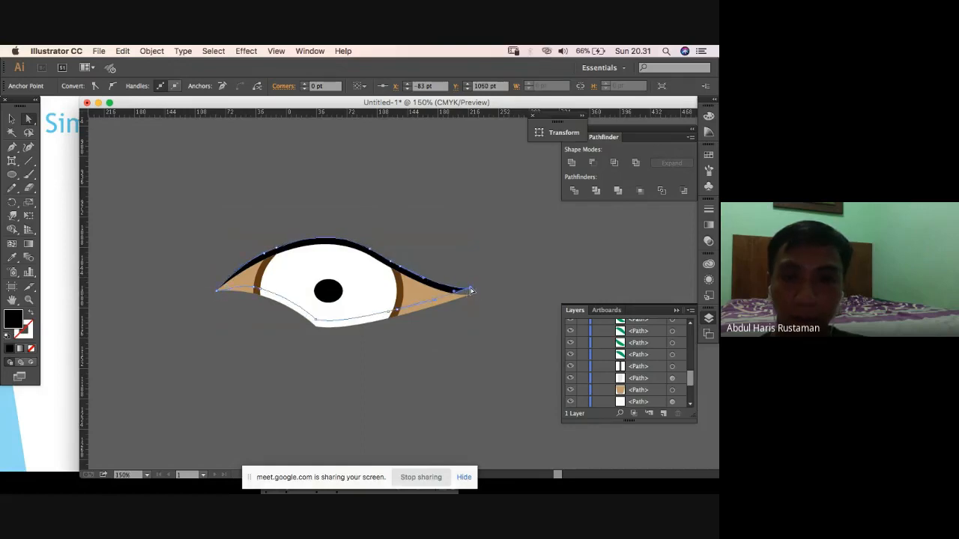
Move the black eyelid shape's right corner anchor down onto the tan eye's right tip.
left_click(471, 289)
left_click_drag(470, 296, 470, 296)
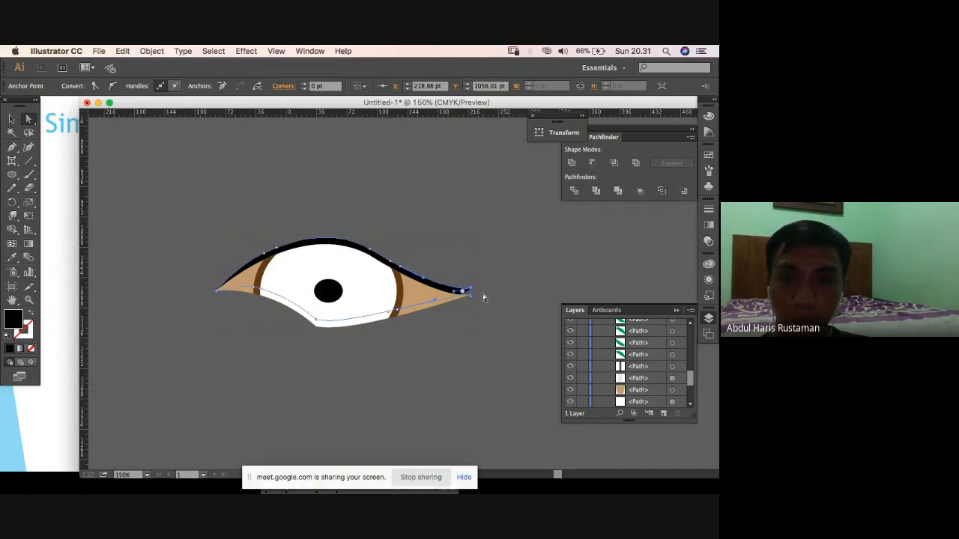
key("super+z")
key("super+equal")
key("super+equal")
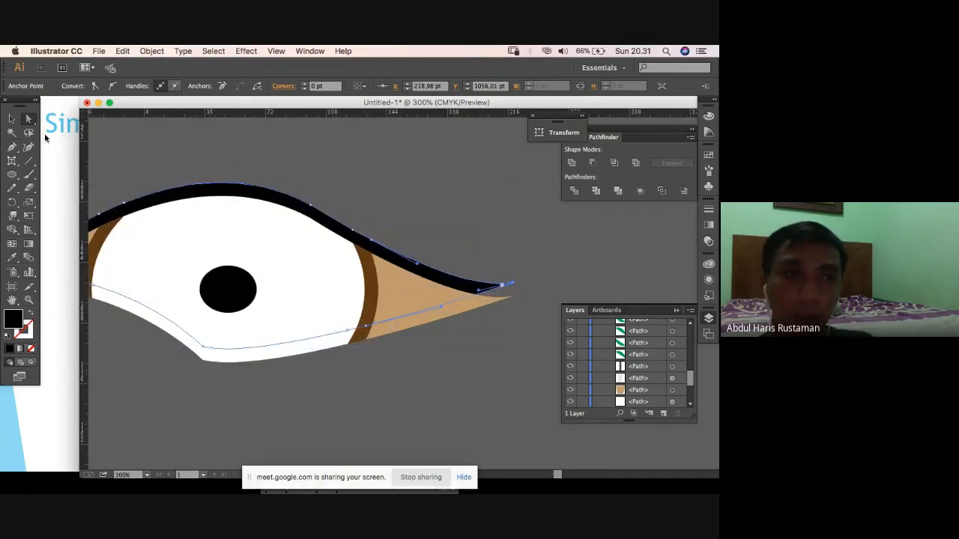
left_click(483, 229)
left_click(496, 290)
left_click(512, 283)
left_click_drag(512, 283, 512, 296)
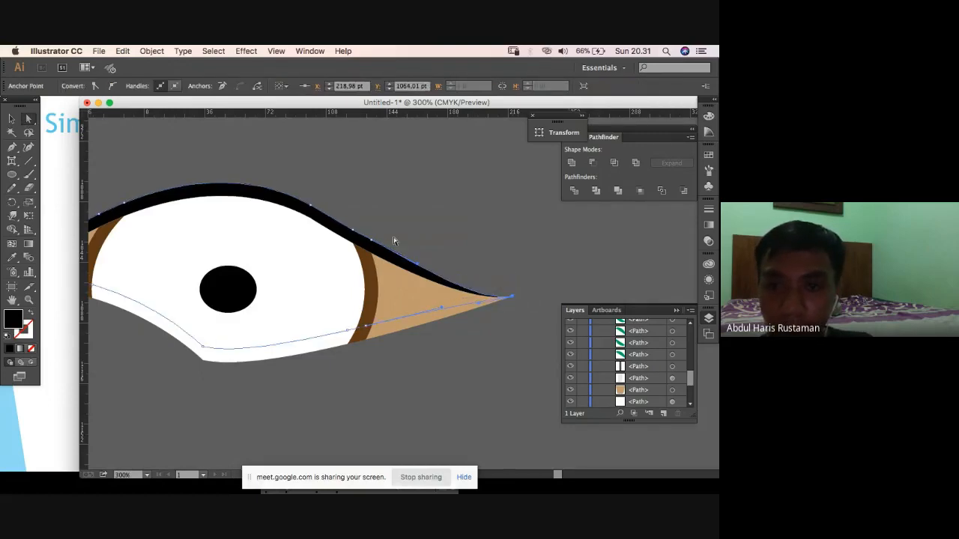
left_click(12, 118)
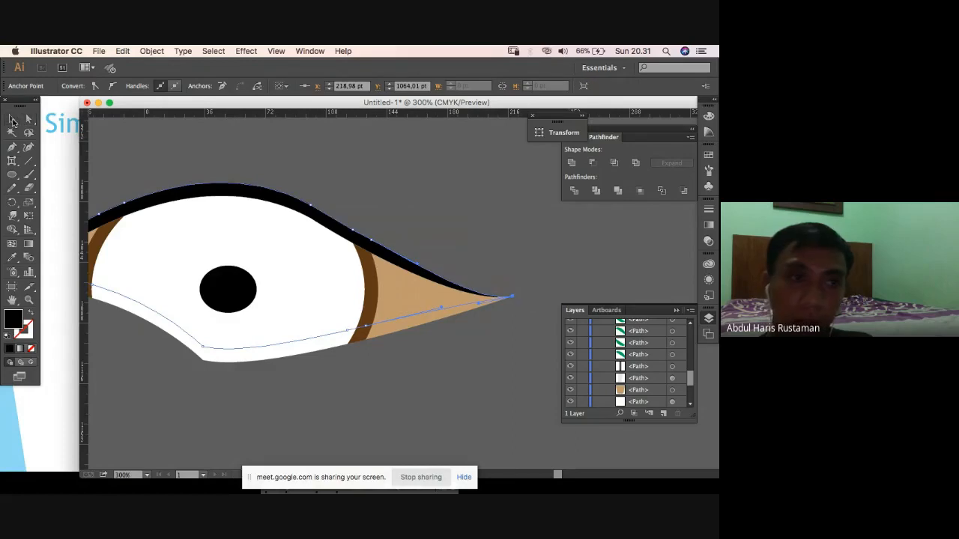
left_click(578, 289)
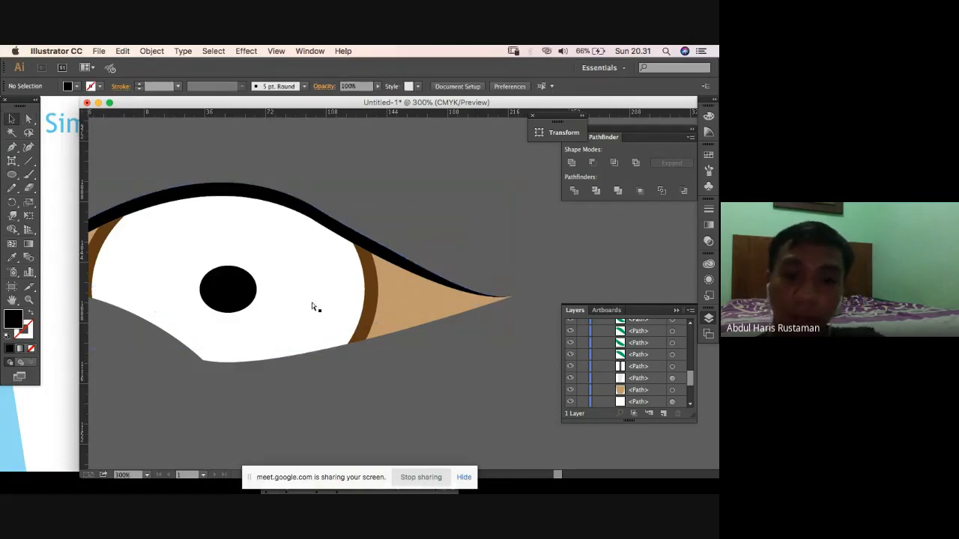
Duplicate the tan eye shape and nudge the copy slightly downward below the original.
key("super+minus")
key("super+minus")
key("super+minus")
key("super+equal")
key("super+equal")
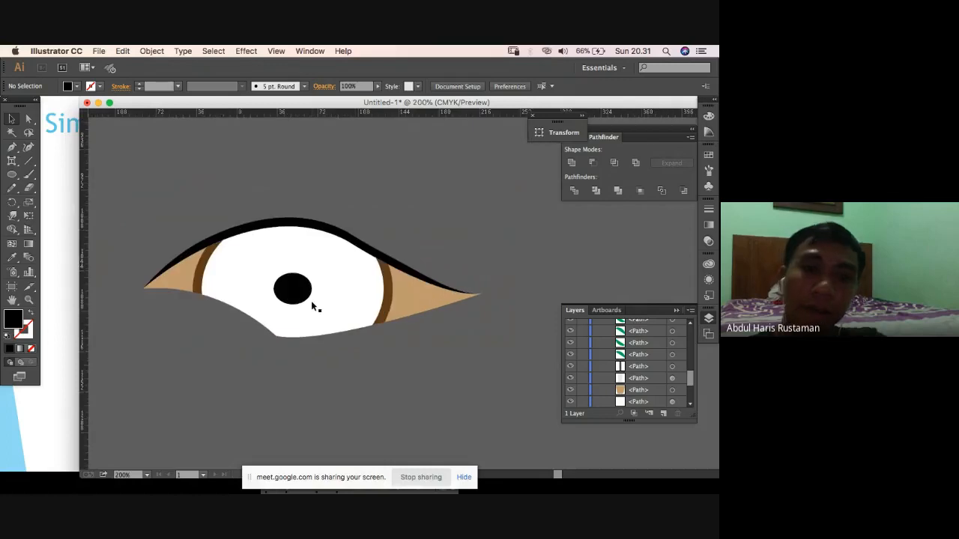
left_click(172, 288)
key("super")
key("super+bracketleft")
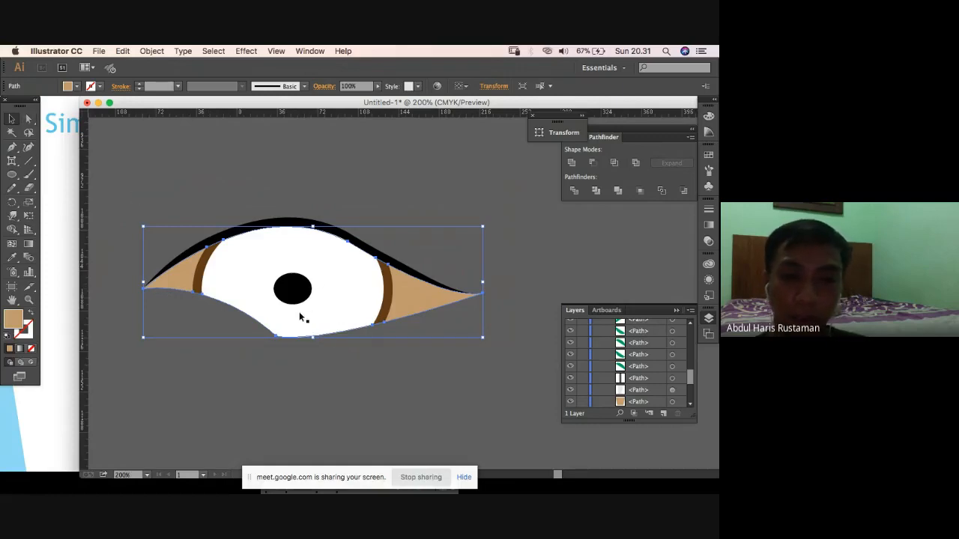
key("Down")
key("Down")
key("Down")
key("Down")
key("Down")
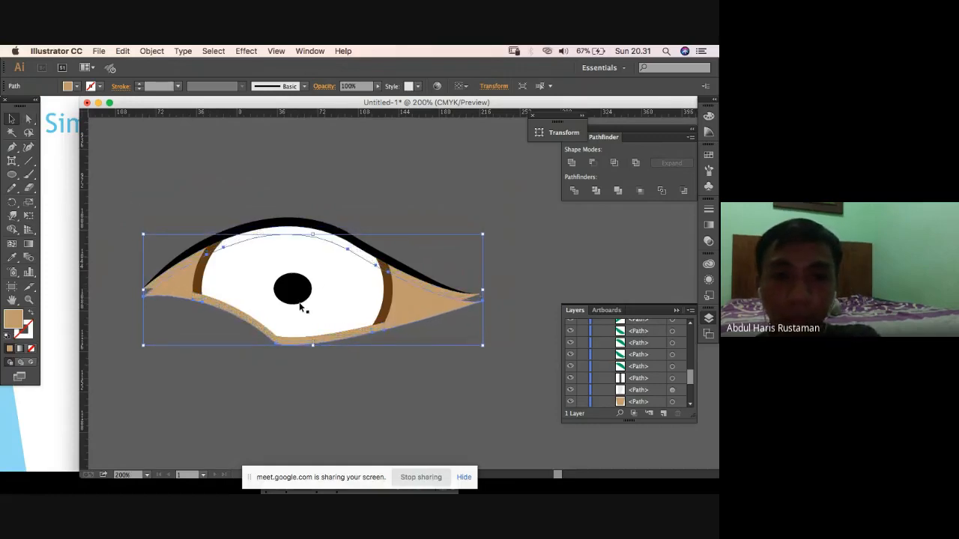
Fill the lowered eye-shape copy with black and send it behind the tan eye to form the lower eyelid line.
left_click(76, 86)
left_click(31, 105)
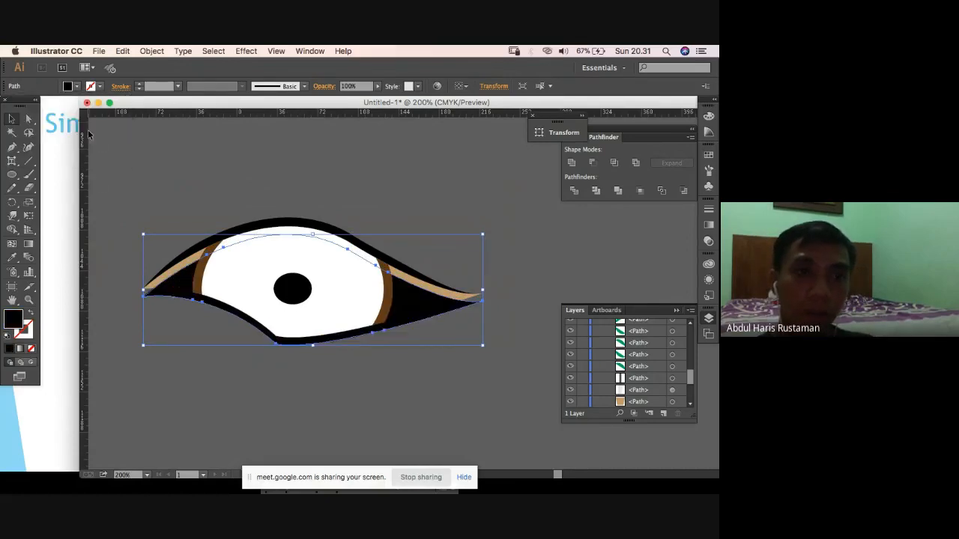
left_click(249, 146)
left_click(417, 286)
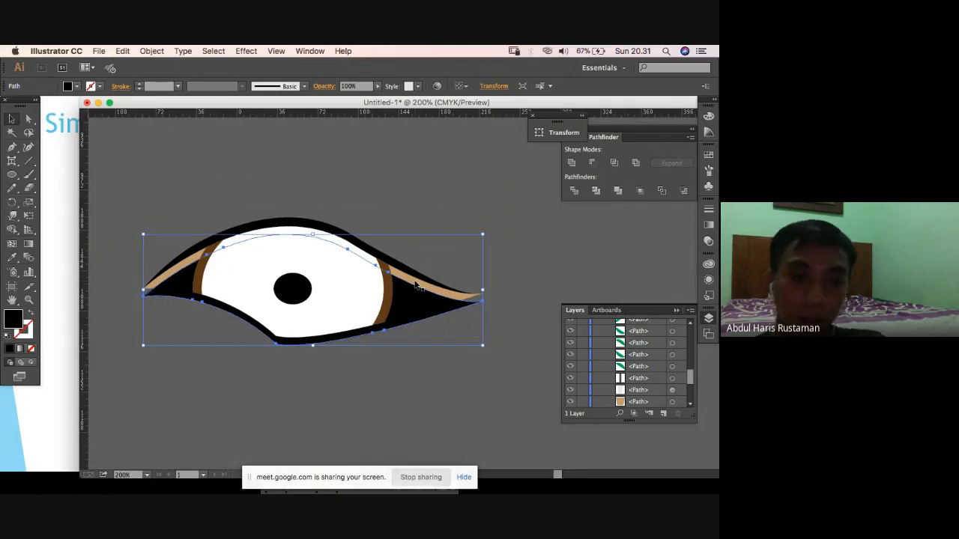
key("super+[")
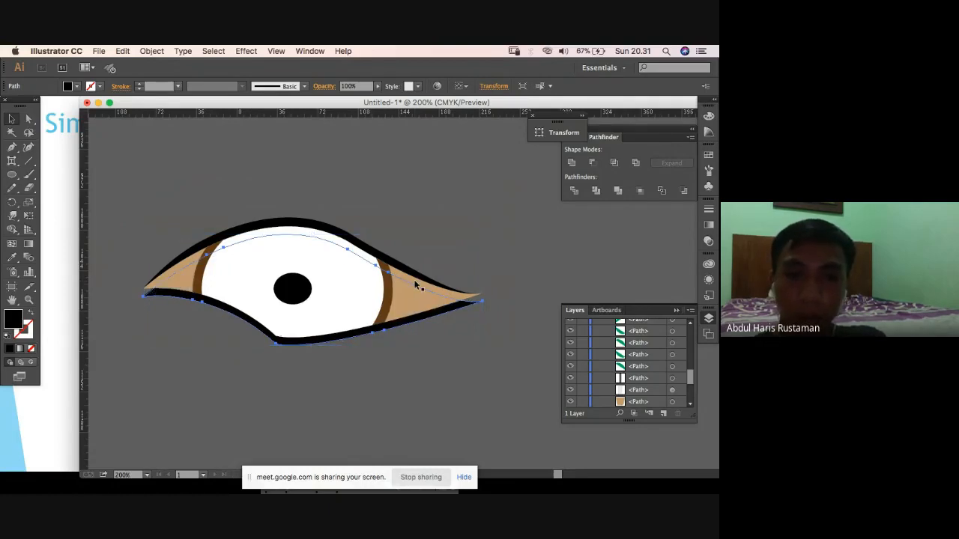
Move the black lower eyelid shape's left corner anchor up onto the tan eye's left tip.
left_click(28, 118)
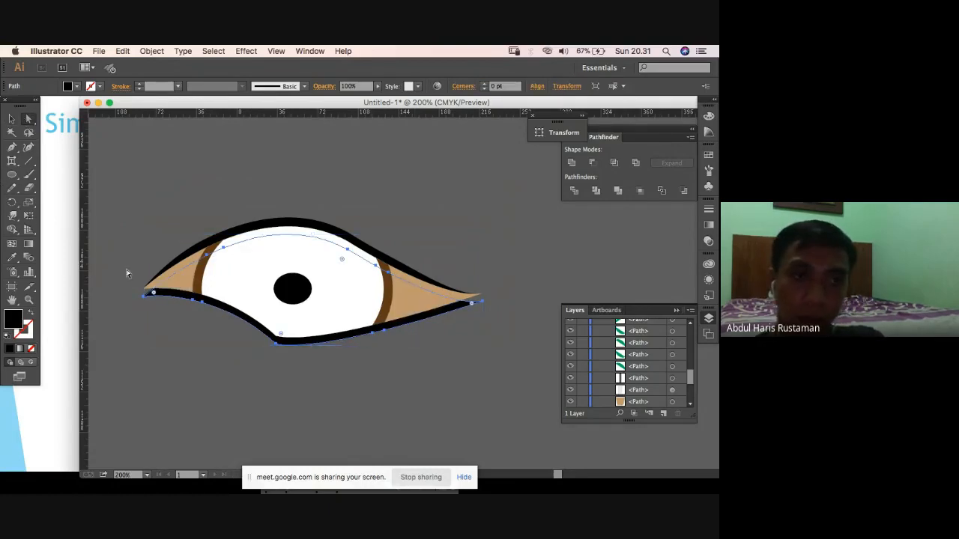
left_click_drag(145, 300, 142, 291)
left_click(480, 298)
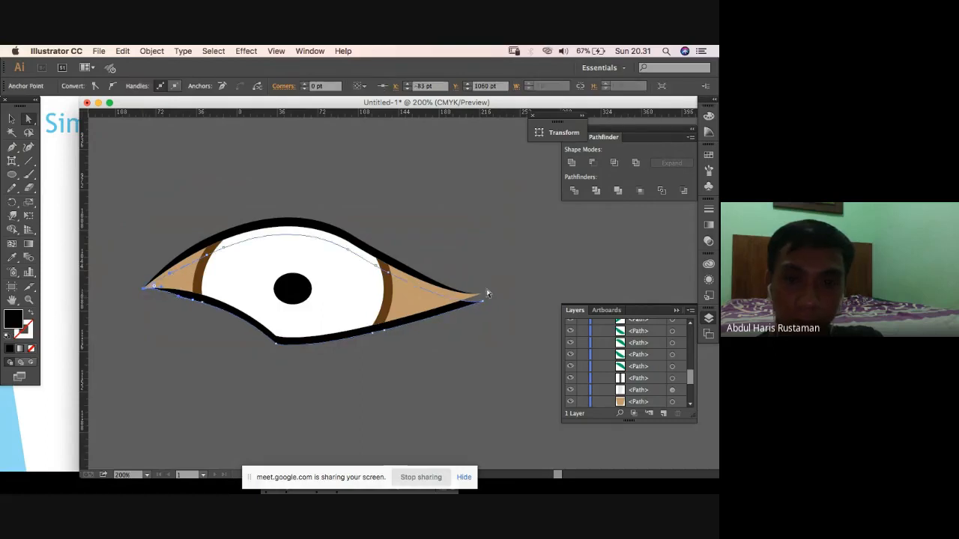
left_click_drag(483, 301, 485, 307)
key("super+z")
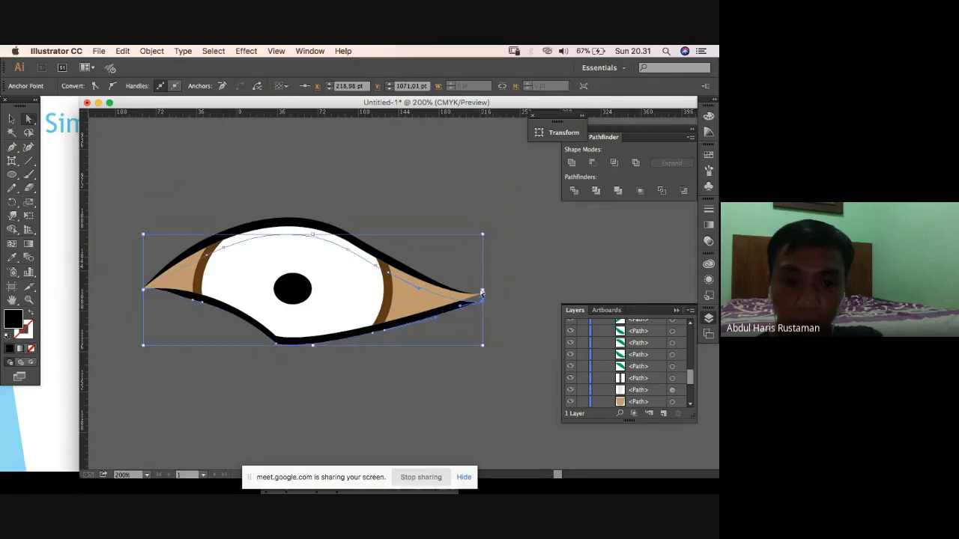
key("super+equal")
key("super+equal")
key("super+equal")
scroll(482, 292, "right", 5)
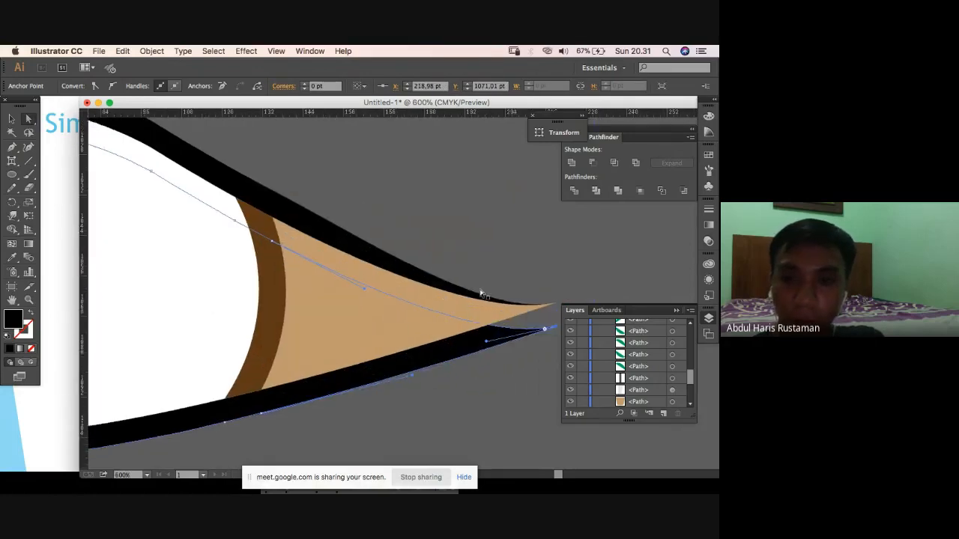
left_click(324, 337)
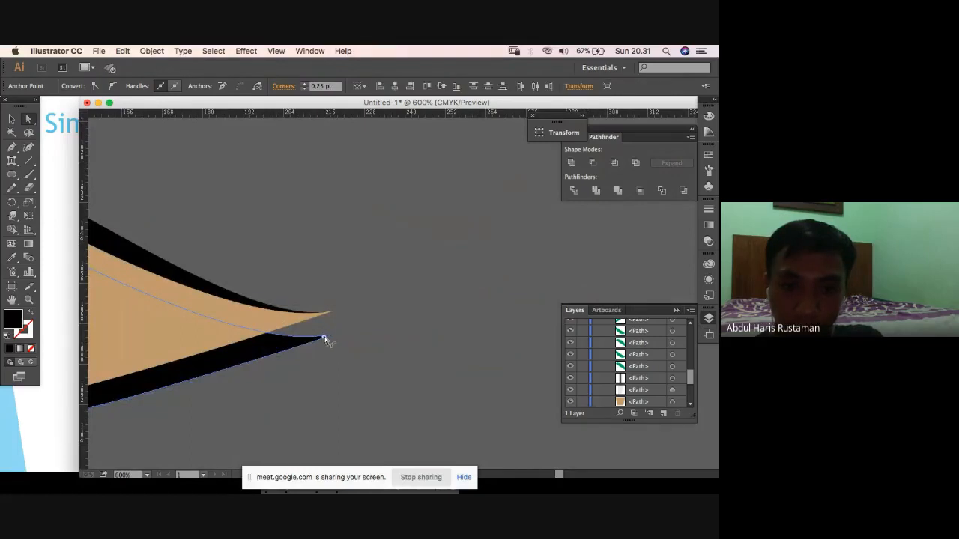
mouse_move(326, 328)
left_mouse_down()
mouse_move(334, 340)
mouse_move(317, 351)
mouse_move(332, 321)
mouse_move(327, 338)
left_mouse_up()
key("super+z")
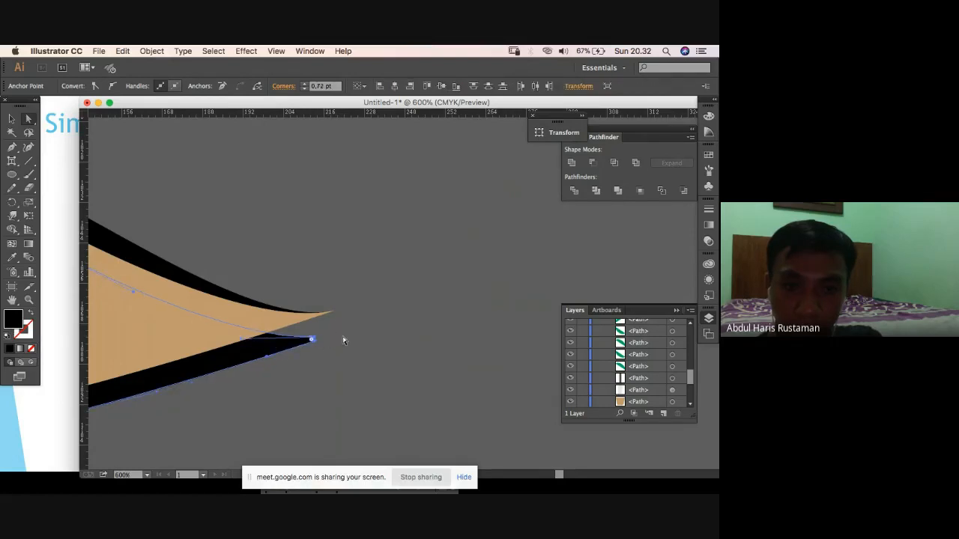
left_click(313, 342)
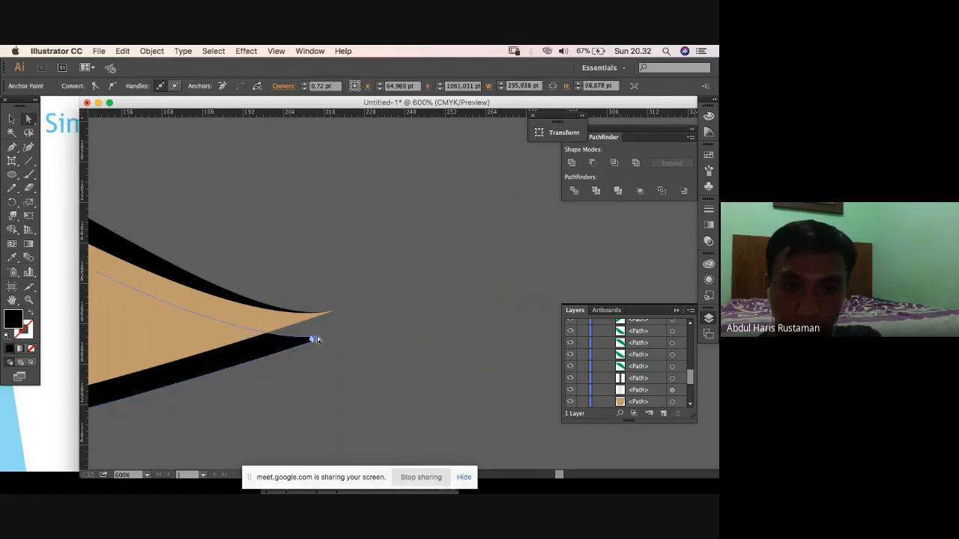
left_click(313, 340)
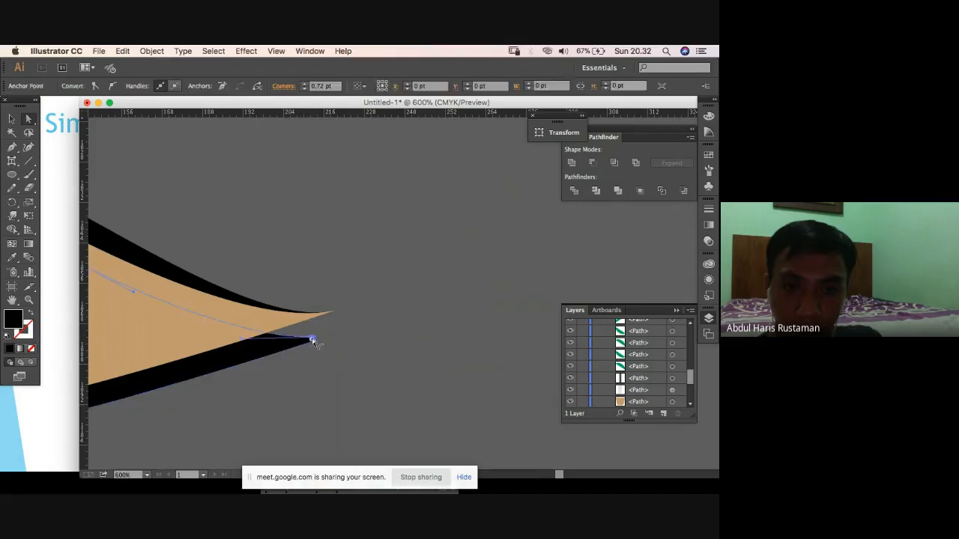
left_click(361, 332)
left_click(303, 341)
key("super+z")
Move the black lower eyelid shape's right corner anchor up onto the tan eye's right tip and deselect it.
left_click(353, 336)
left_click(334, 336)
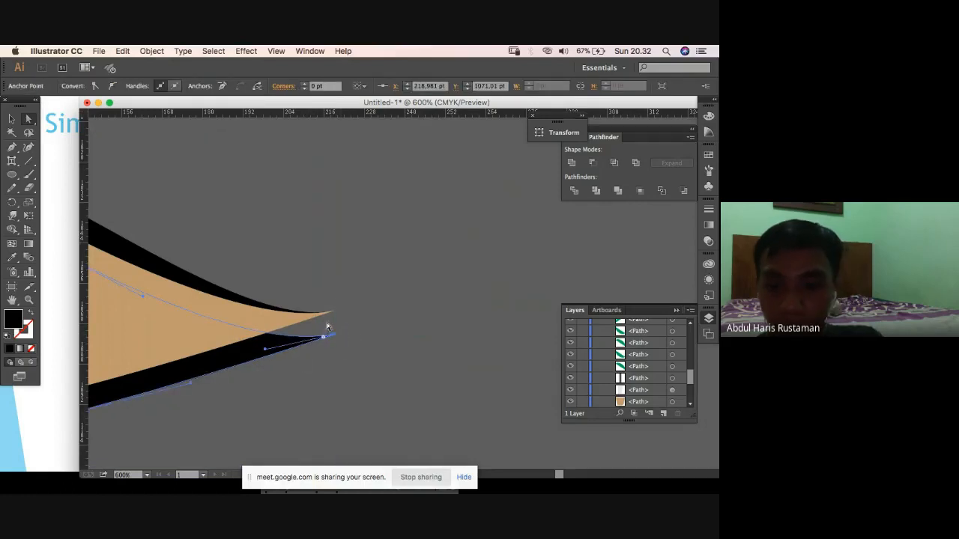
left_click_drag(328, 338, 336, 312)
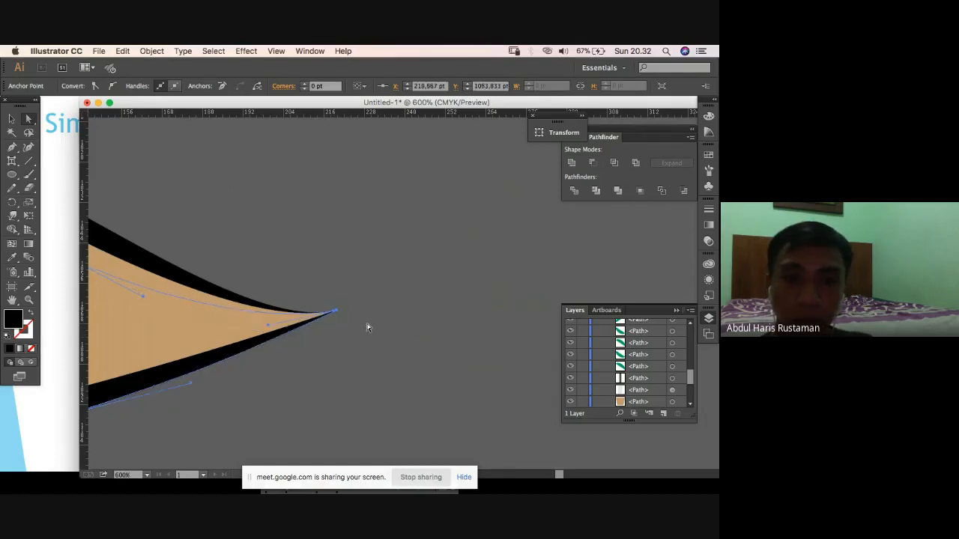
left_click(363, 308)
key("super+minus")
key("super+minus")
key("super+minus")
key("super+minus")
key("super+minus")
key("super+minus")
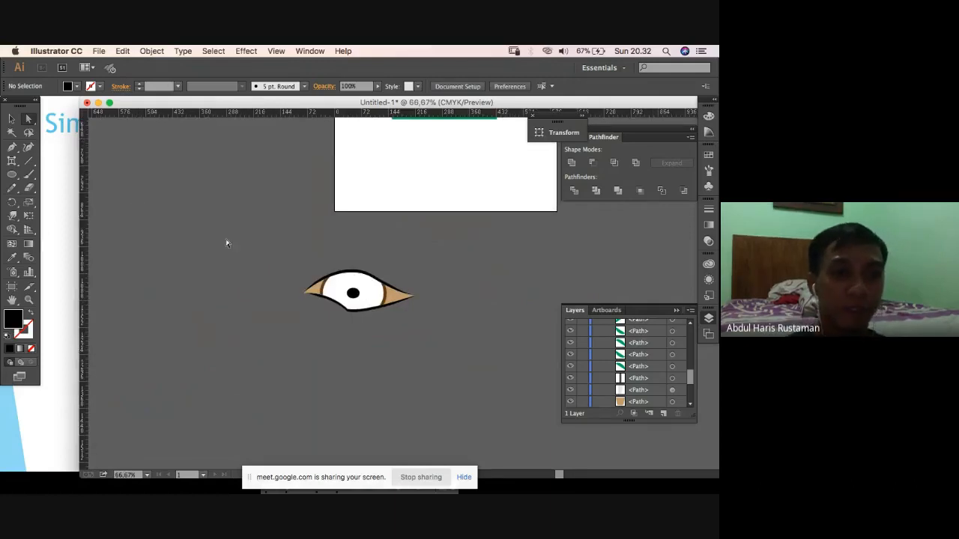
left_click_drag(290, 279, 418, 386)
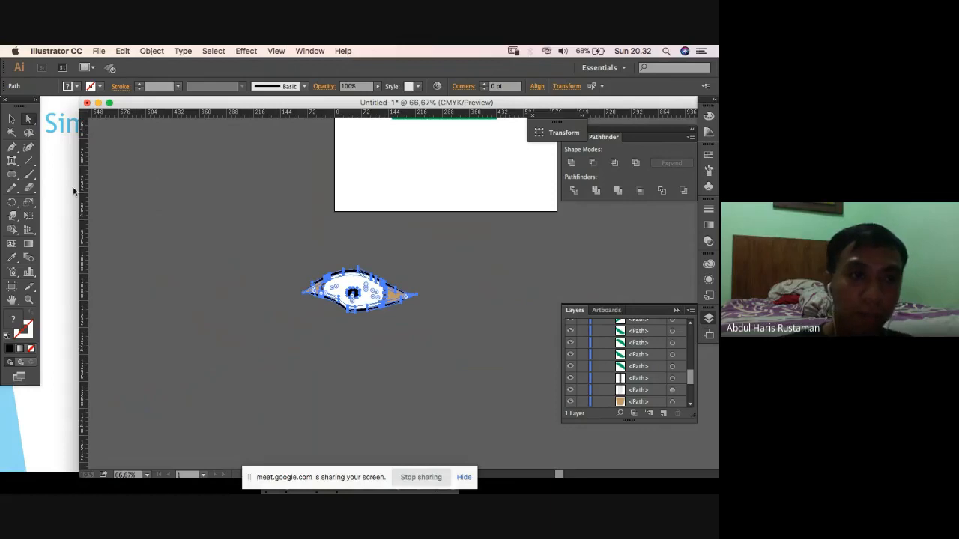
left_click(18, 178)
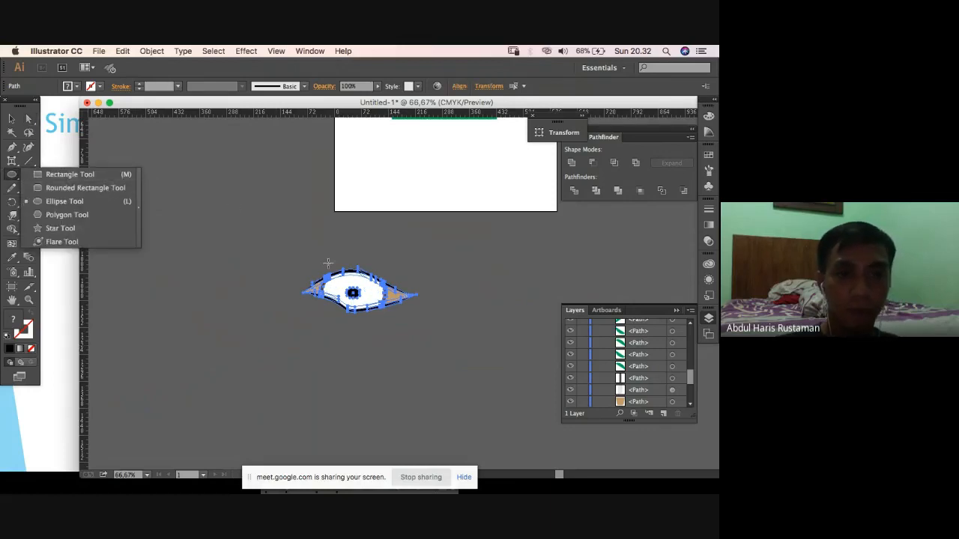
left_click_drag(242, 106, 240, 105)
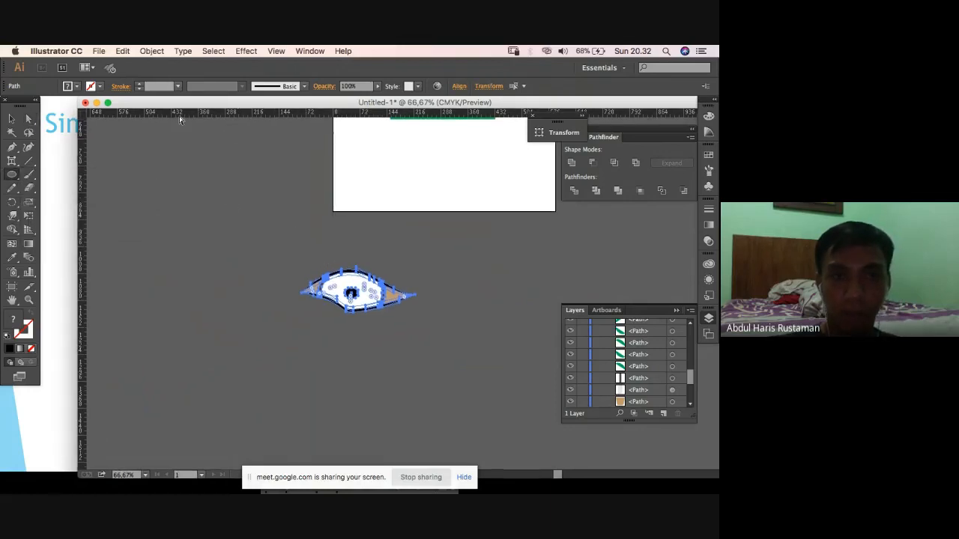
left_click(16, 233)
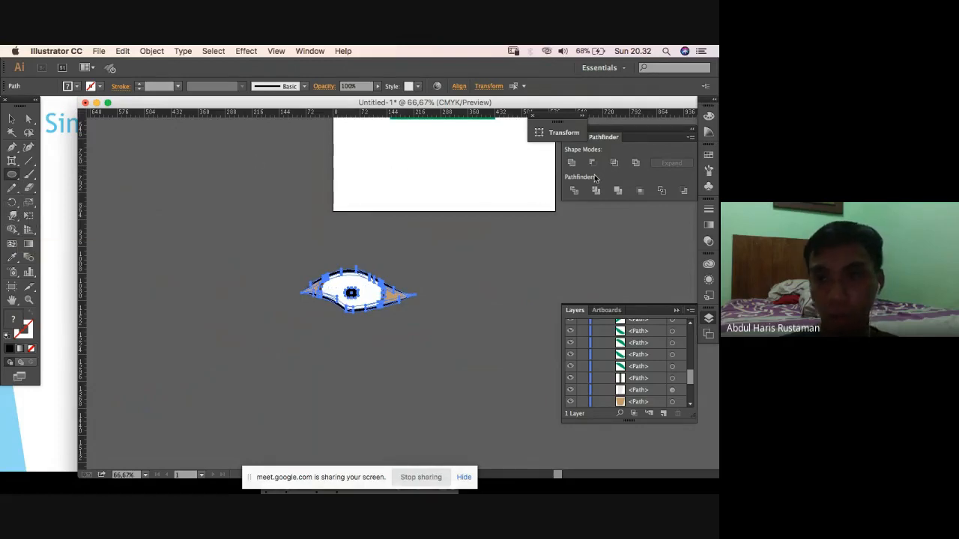
left_click(17, 180)
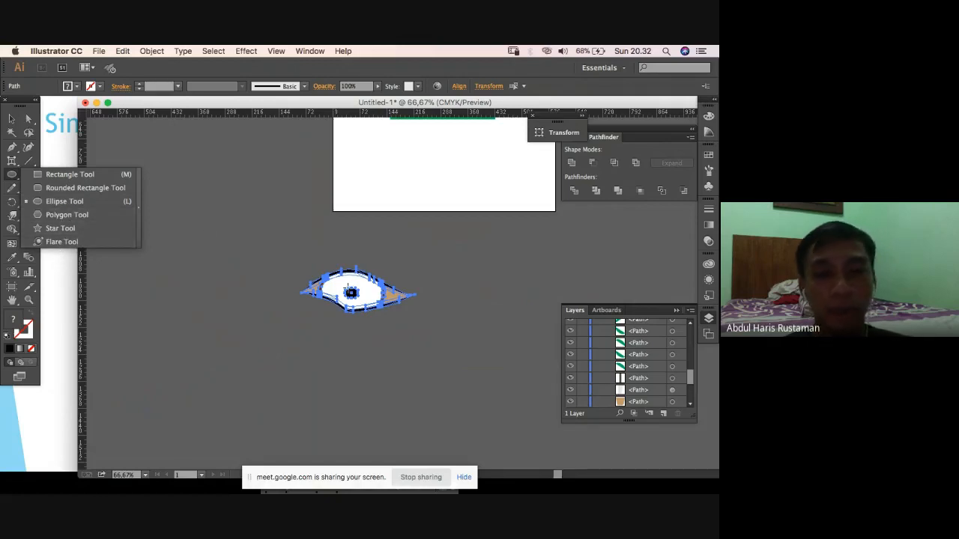
left_click(11, 119)
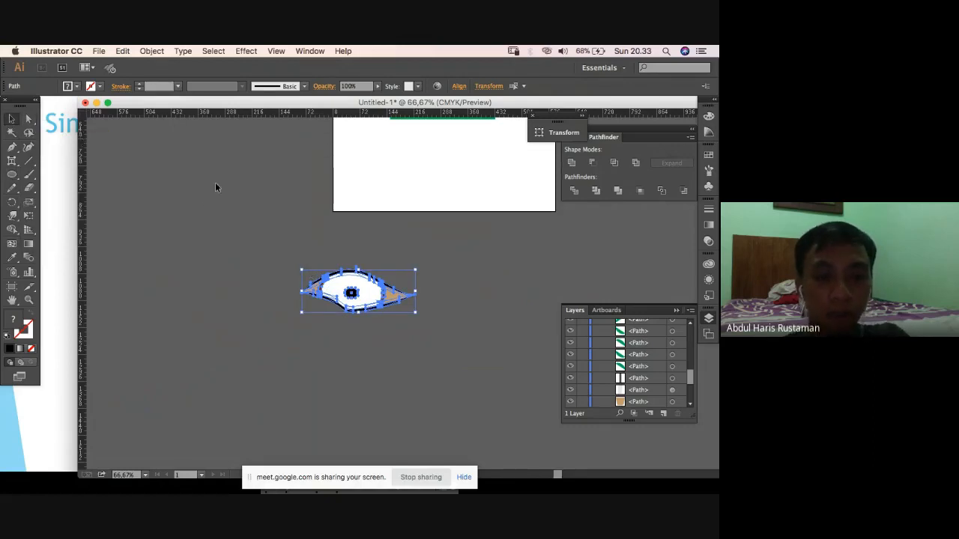
left_click(276, 240)
key("super+Tab")
key("super+Tab")
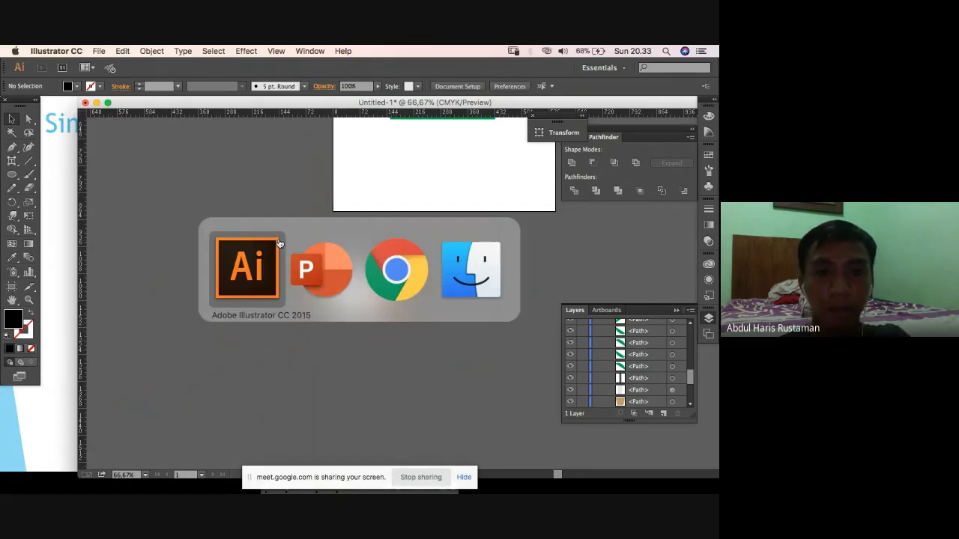
key("super+Tab")
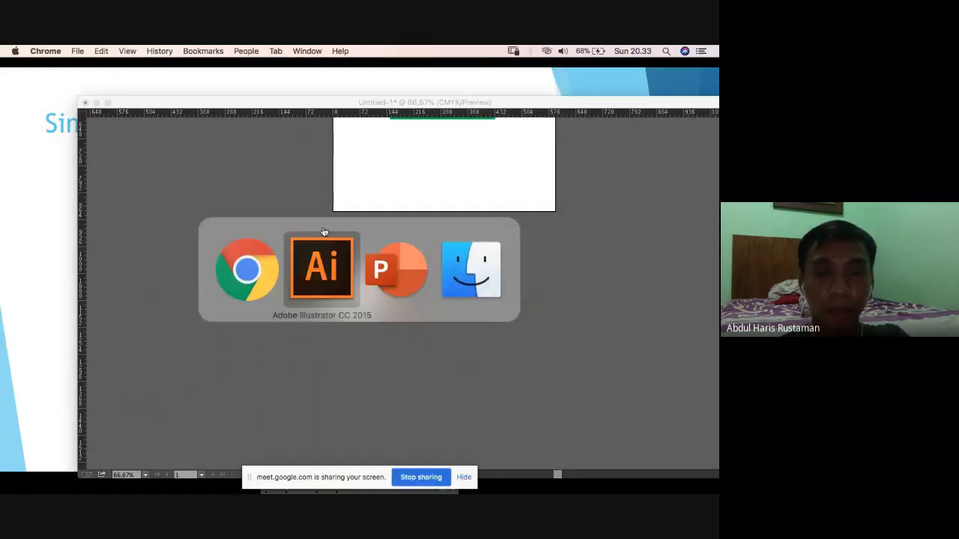
key("super+Tab")
key("super+Tab")
key("super+Tab")
key("super+Tab")
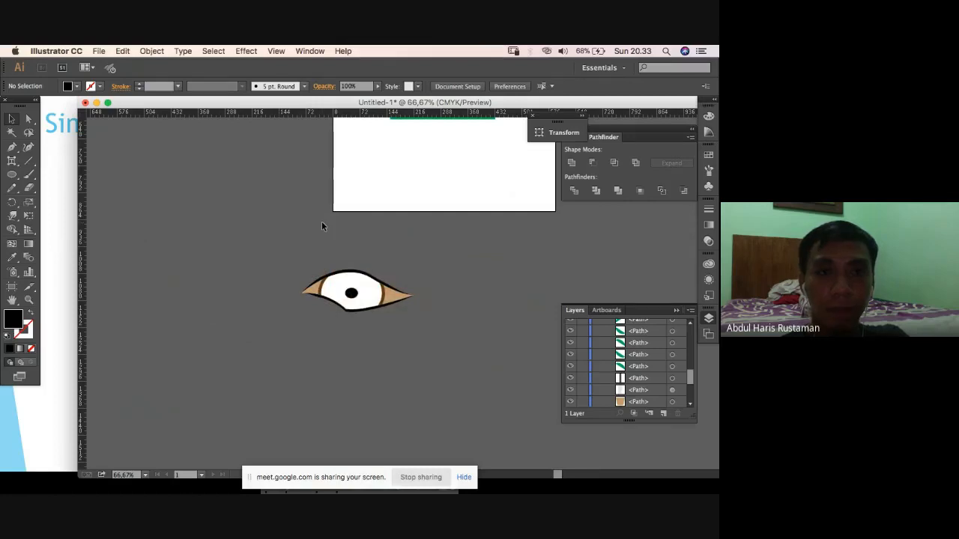
key("super+Tab")
key("super+Tab")
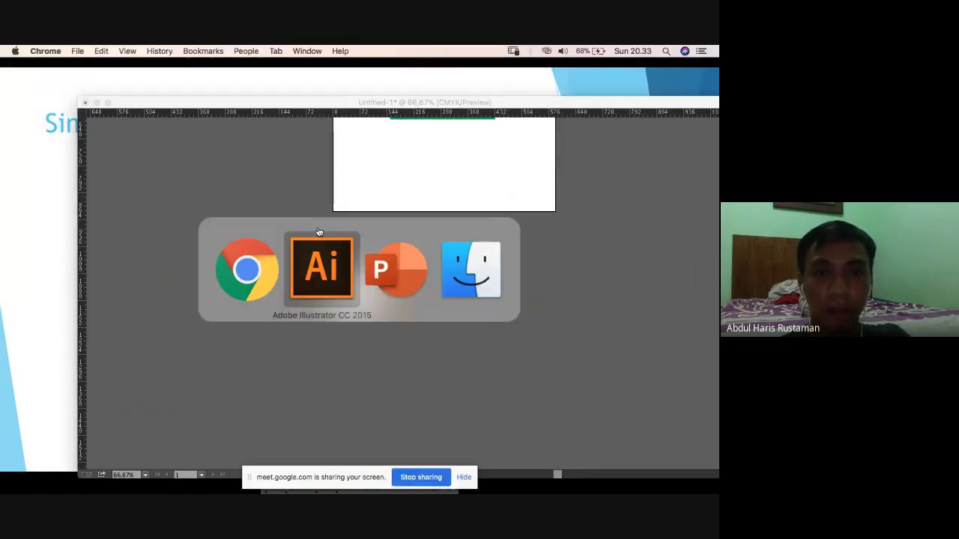
key("super+minus")
key("super+minus")
key("super+minus")
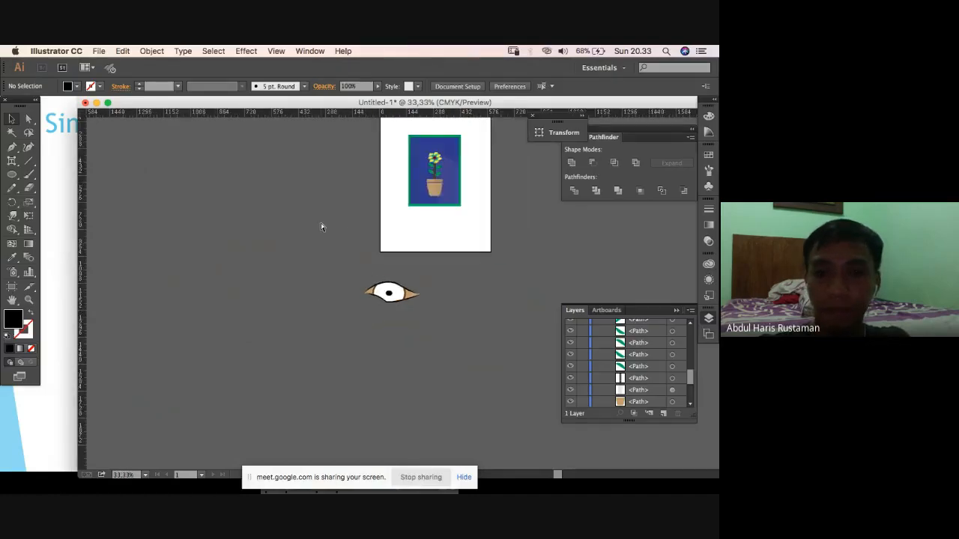
Switch to the Google Meet call in Chrome and open its additional call options.
key("super+Tab")
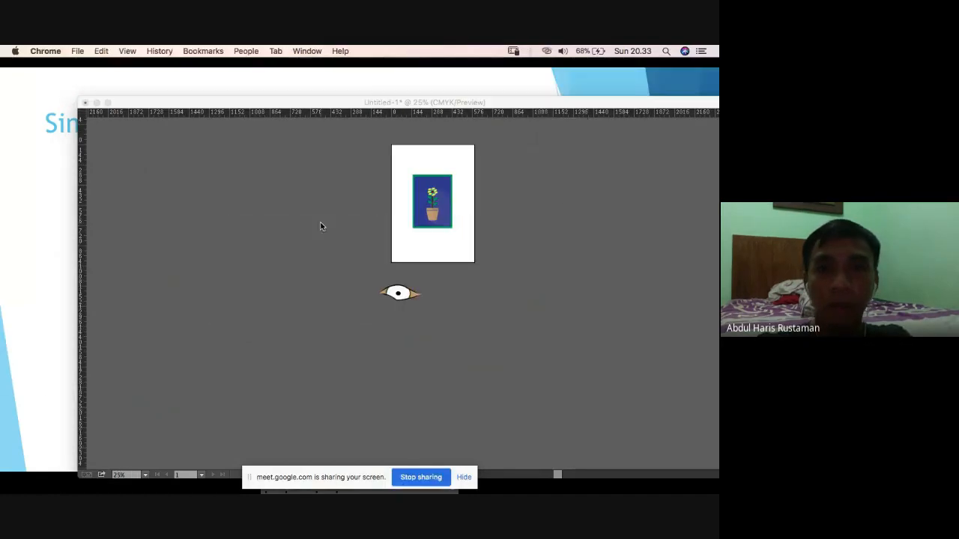
left_click(306, 50)
left_click(324, 149)
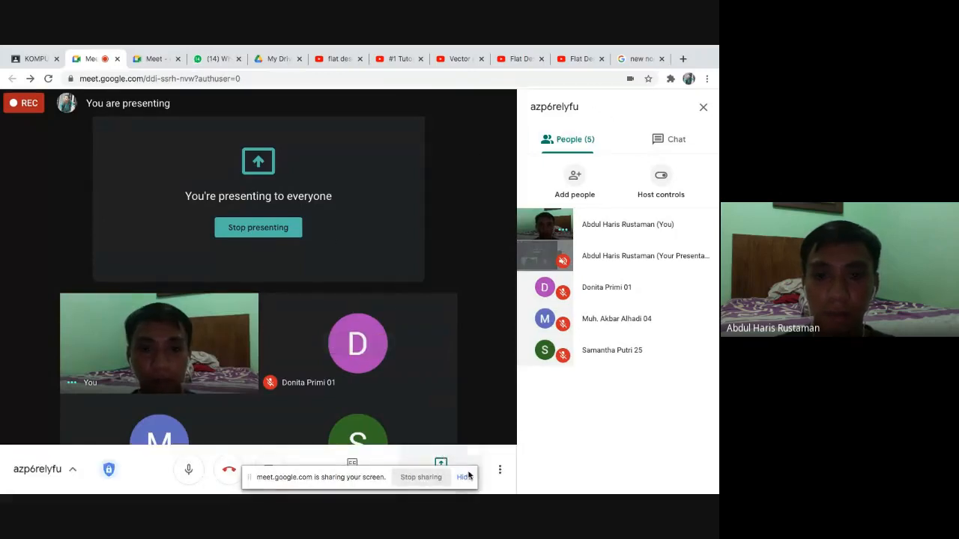
left_click(499, 472)
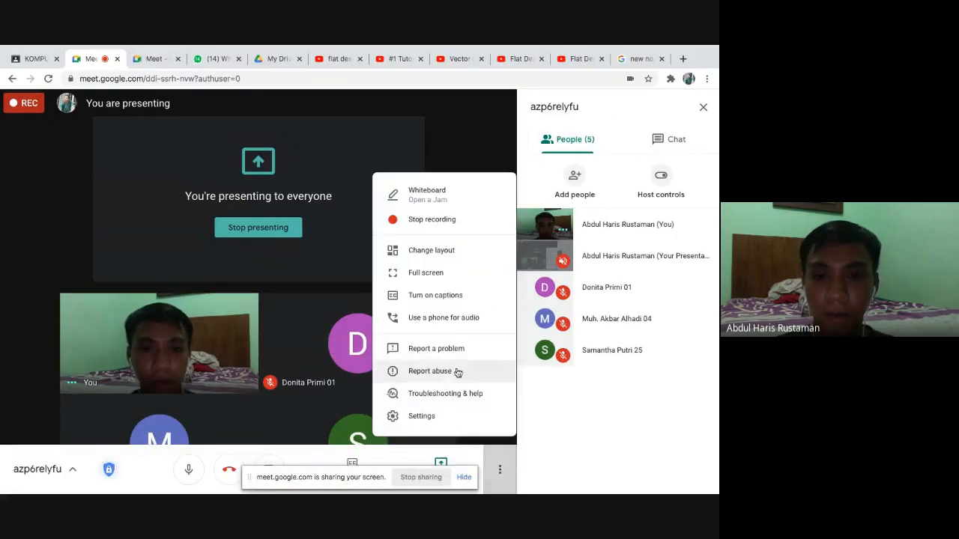